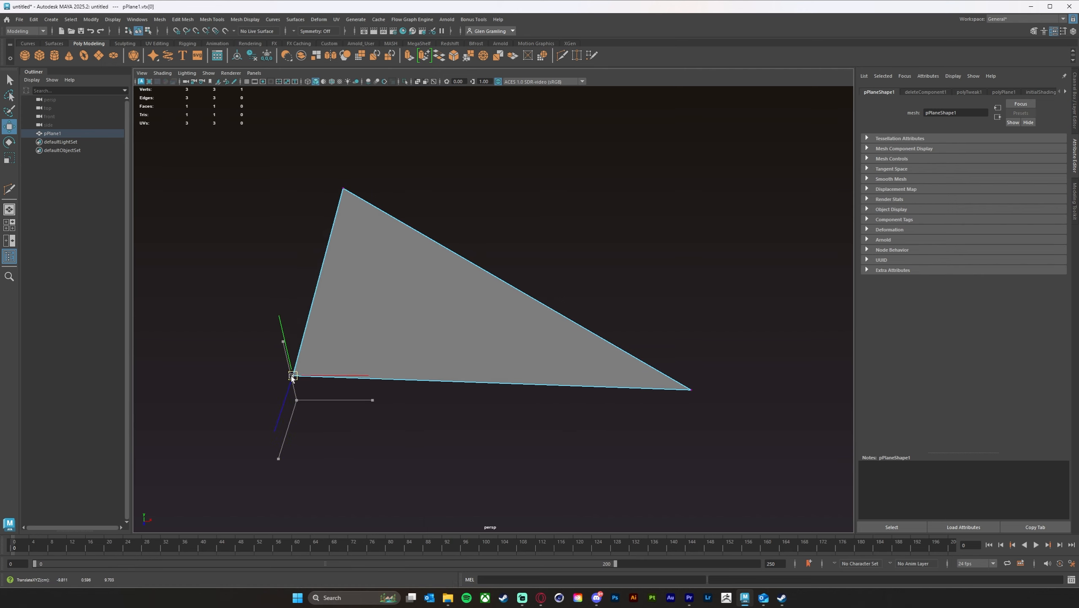
Step: Switch the triangle to edge selection and select each of its three edges in turn
{"action": "right_click", "coordinate": [489, 277]}
{"action": "left_click", "coordinate": [491, 266]}
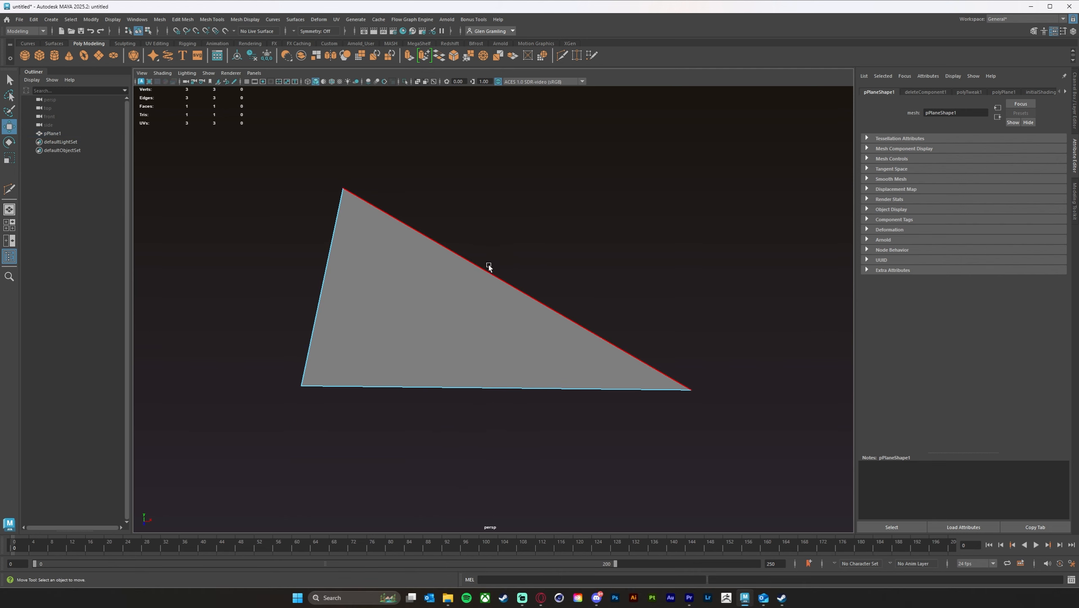
{"action": "left_click", "coordinate": [488, 269]}
{"action": "left_click", "coordinate": [332, 282]}
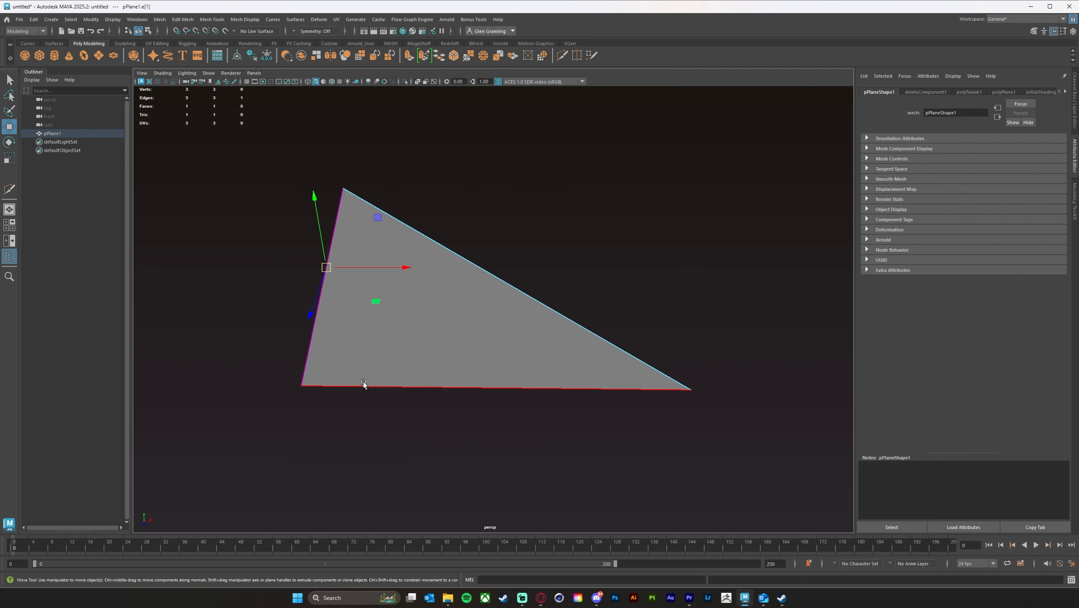
{"action": "left_click", "coordinate": [375, 387]}
{"action": "left_click", "coordinate": [561, 314]}
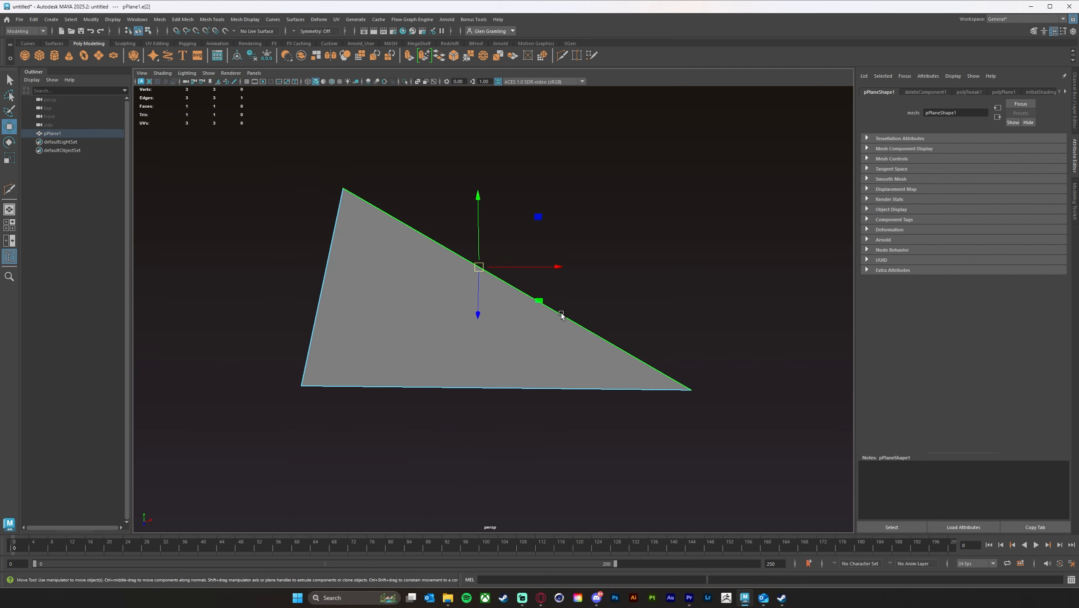
Step: Switch the triangle to face selection to show its single face
{"action": "right_click", "coordinate": [414, 306]}
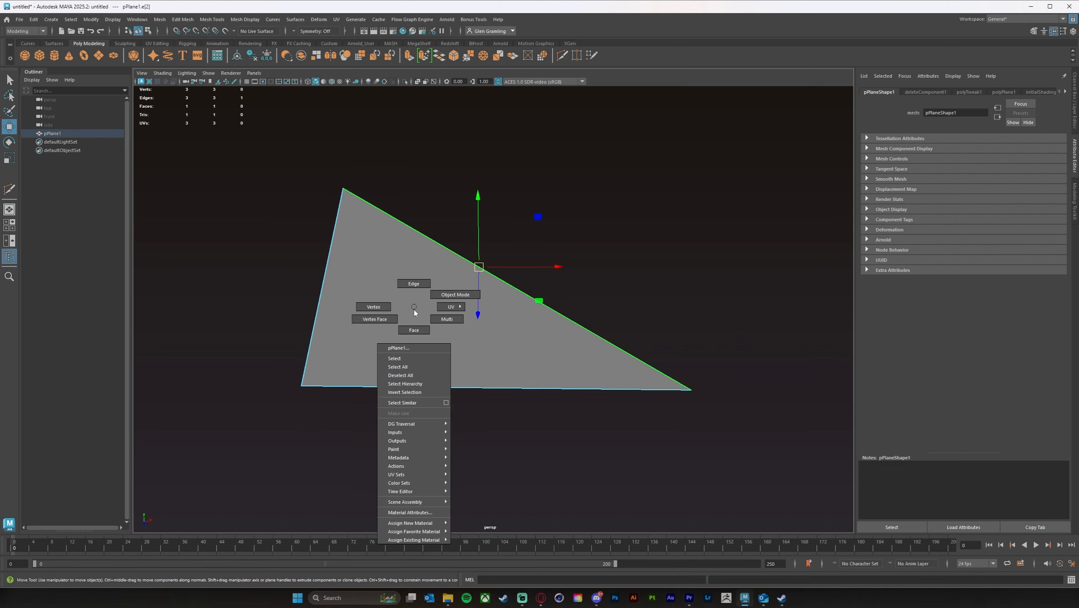
{"action": "left_click", "coordinate": [412, 329]}
{"action": "left_click", "coordinate": [561, 399]}
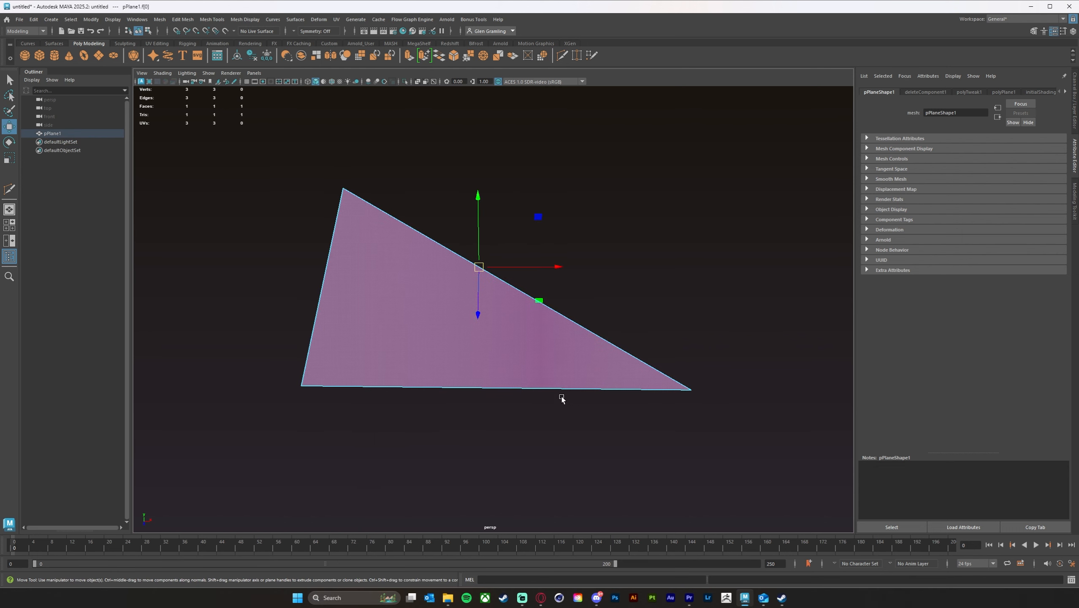
Step: Clear the selection and examine the triangle's flat face from several angles
{"action": "mouse_move", "coordinate": [522, 418]}
{"action": "left_mouse_down", "text": "alt"}
{"action": "mouse_move", "coordinate": [467, 412]}
{"action": "mouse_move", "coordinate": [533, 418]}
{"action": "mouse_move", "coordinate": [525, 414]}
{"action": "left_mouse_up", "text": "alt"}
{"action": "right_click_drag", "start_coordinate": [525, 414], "coordinate": [555, 400], "text": "alt"}
{"action": "left_click_drag", "start_coordinate": [555, 400], "coordinate": [511, 427], "text": "alt"}
{"action": "left_click", "coordinate": [706, 340]}
{"action": "left_click_drag", "start_coordinate": [705, 340], "coordinate": [542, 373], "text": "alt"}
{"action": "right_click_drag", "start_coordinate": [541, 373], "coordinate": [530, 384], "text": "alt"}
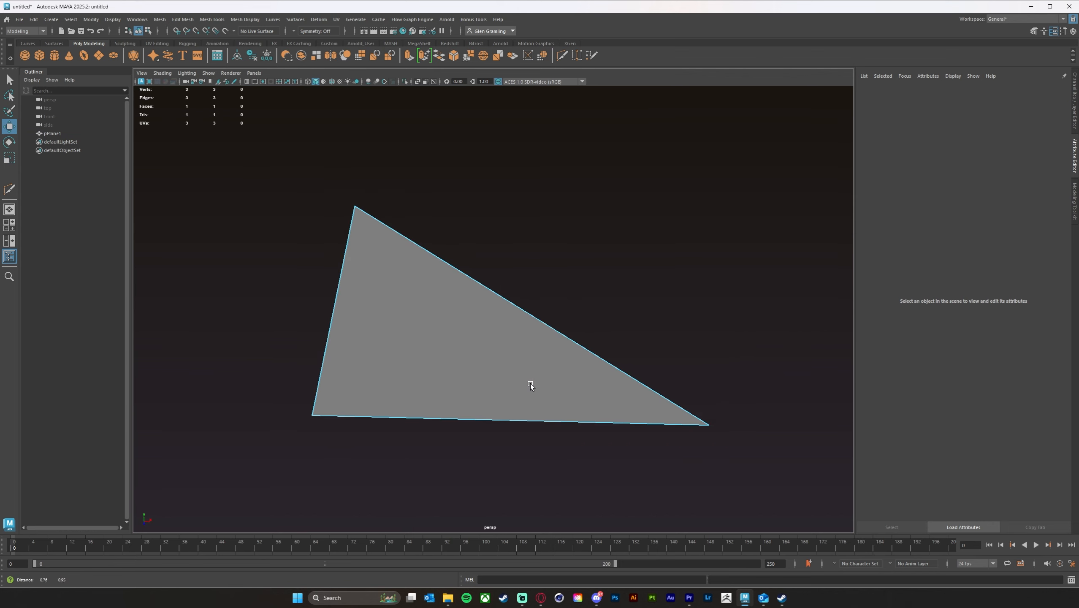
{"action": "left_click_drag", "start_coordinate": [562, 376], "coordinate": [540, 393], "text": "alt"}
{"action": "right_click_drag", "start_coordinate": [539, 392], "coordinate": [543, 391], "text": "alt"}
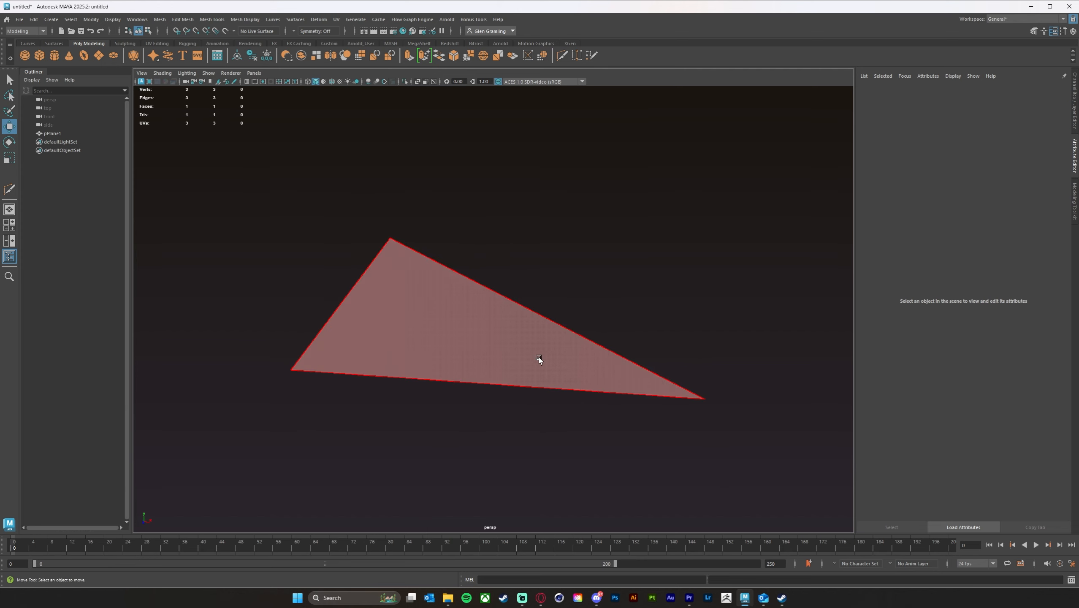
{"action": "left_click_drag", "start_coordinate": [539, 358], "coordinate": [498, 387], "text": "alt"}
{"action": "scroll", "coordinate": [509, 386], "scroll_direction": "up", "scroll_amount": 2}
Step: Switch the triangle to vertex selection and move its far-right and lower-left vertices to reshape it
{"action": "right_click_drag", "start_coordinate": [602, 378], "coordinate": [565, 345]}
{"action": "left_click_drag", "start_coordinate": [645, 351], "coordinate": [535, 265]}
{"action": "left_click_drag", "start_coordinate": [225, 343], "coordinate": [315, 440]}
{"action": "left_click_drag", "start_coordinate": [257, 378], "coordinate": [297, 404]}
Step: Switch to edge selection and move the triangle's lower diagonal edge sideways, leaving nothing selected
{"action": "right_click_drag", "start_coordinate": [448, 317], "coordinate": [448, 298]}
{"action": "left_click", "coordinate": [436, 324]}
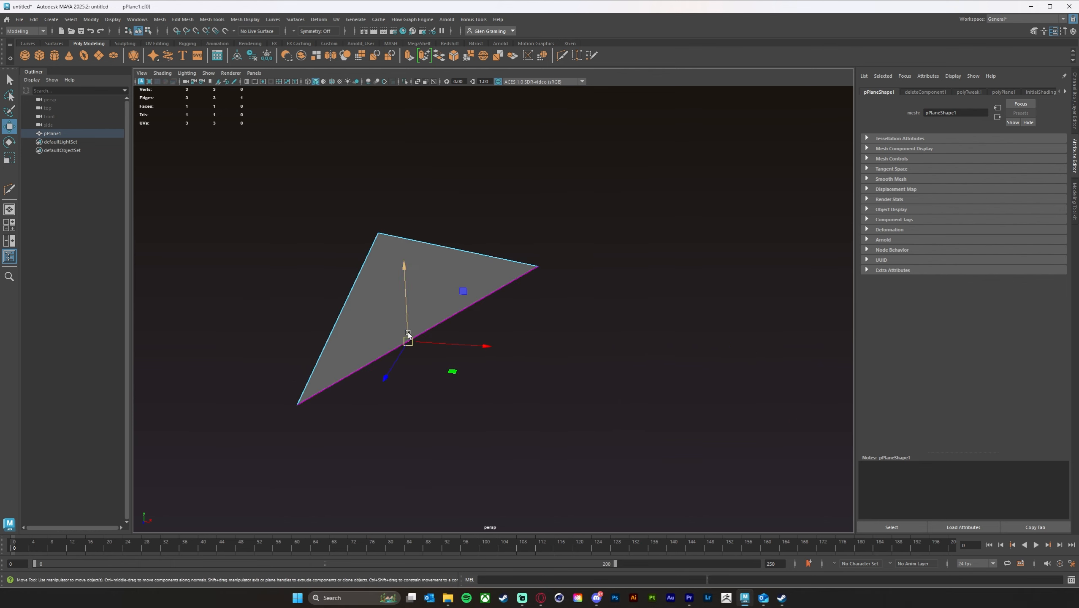
{"action": "left_click_drag", "start_coordinate": [409, 342], "coordinate": [457, 340]}
{"action": "left_click_drag", "start_coordinate": [395, 296], "coordinate": [499, 347], "text": "alt"}
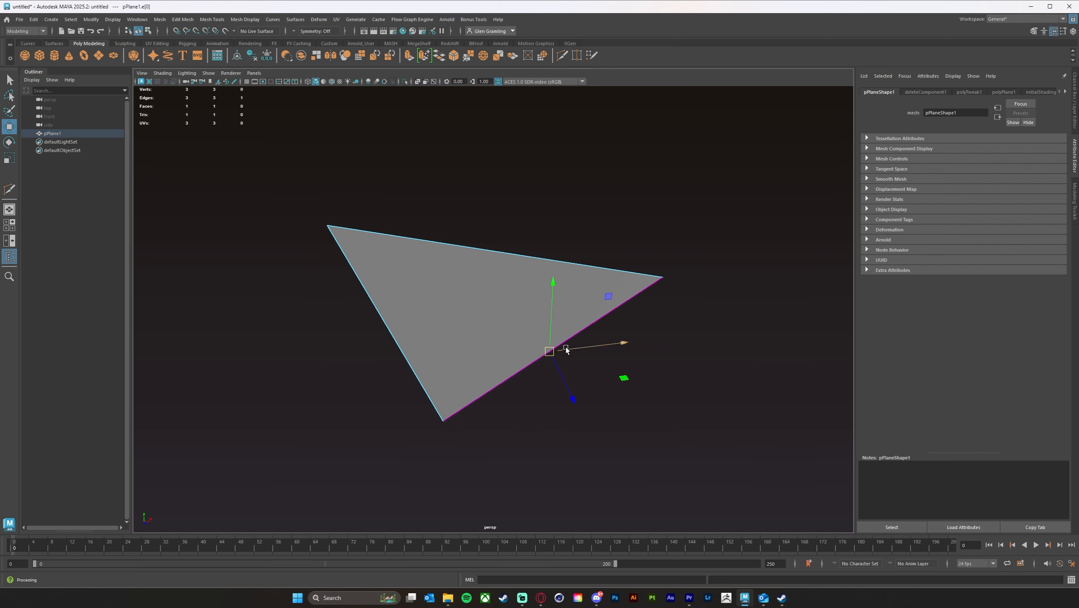
{"action": "left_click", "coordinate": [703, 353]}
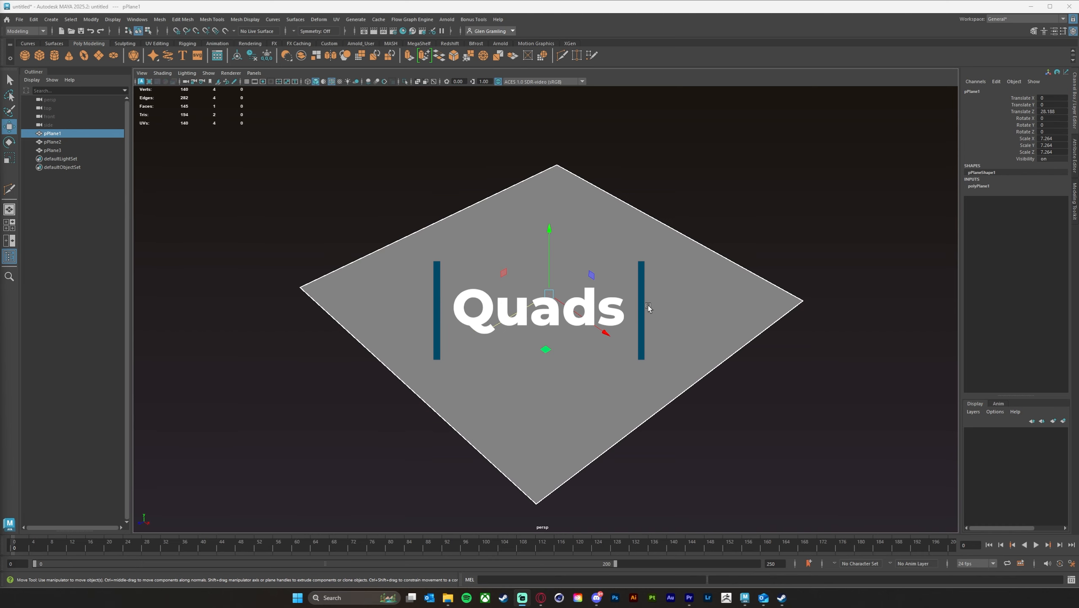
Step: Raise one corner vertex of the quad plane and shift it inward along X to make the face non-planar
{"action": "middle_click_drag", "start_coordinate": [647, 302], "coordinate": [645, 292], "text": "alt"}
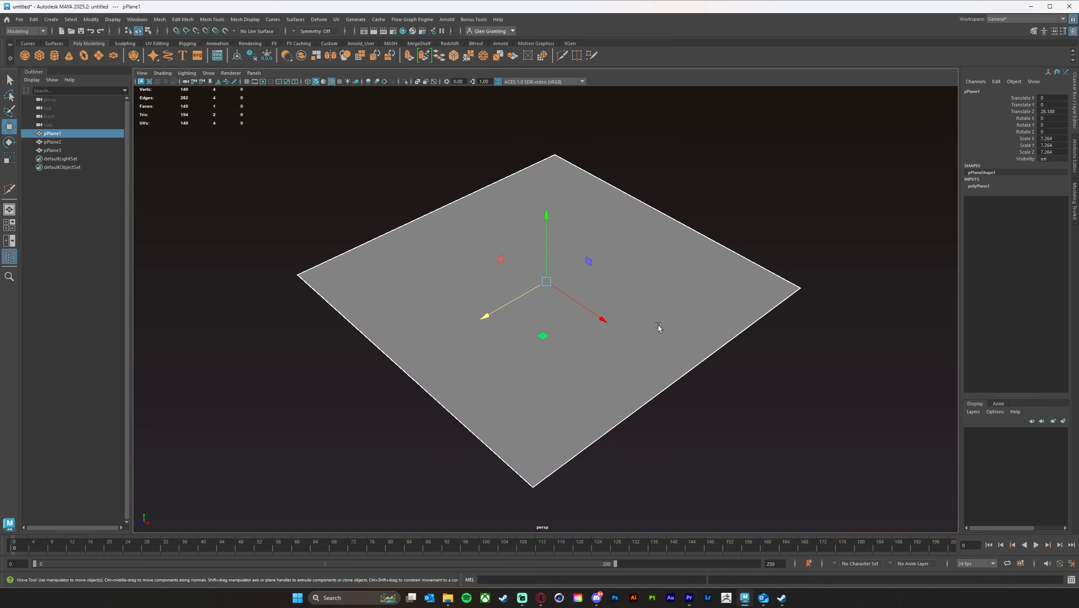
{"action": "mouse_move", "coordinate": [657, 325]}
{"action": "left_mouse_down", "text": "alt"}
{"action": "mouse_move", "coordinate": [650, 335]}
{"action": "mouse_move", "coordinate": [652, 316]}
{"action": "mouse_move", "coordinate": [659, 329]}
{"action": "left_mouse_up", "text": "alt"}
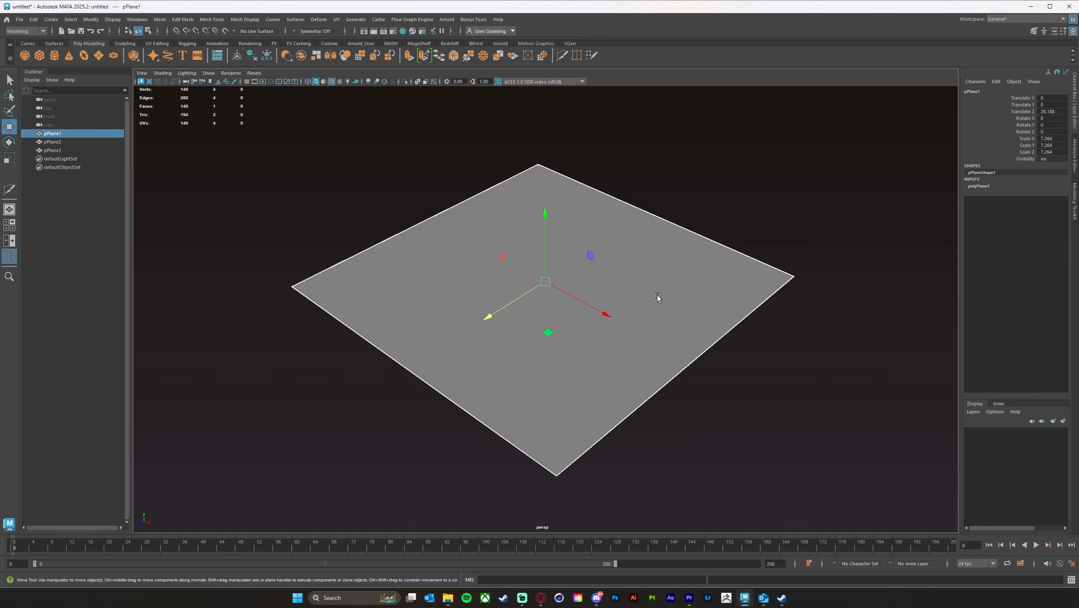
{"action": "left_click_drag", "start_coordinate": [644, 306], "coordinate": [610, 279], "text": "alt"}
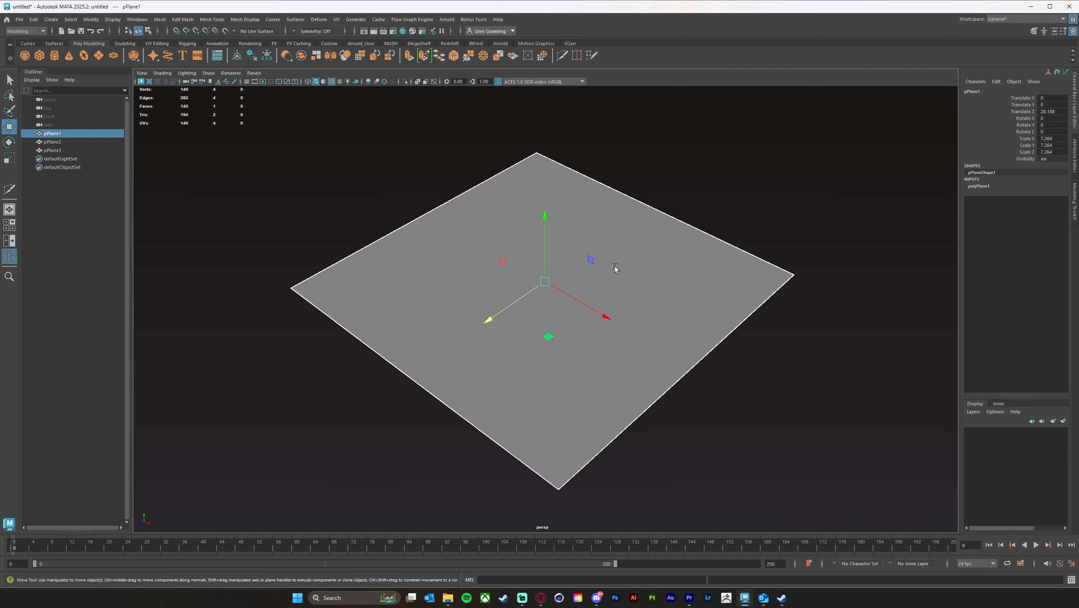
{"action": "left_click_drag", "start_coordinate": [703, 289], "coordinate": [701, 282], "text": "alt"}
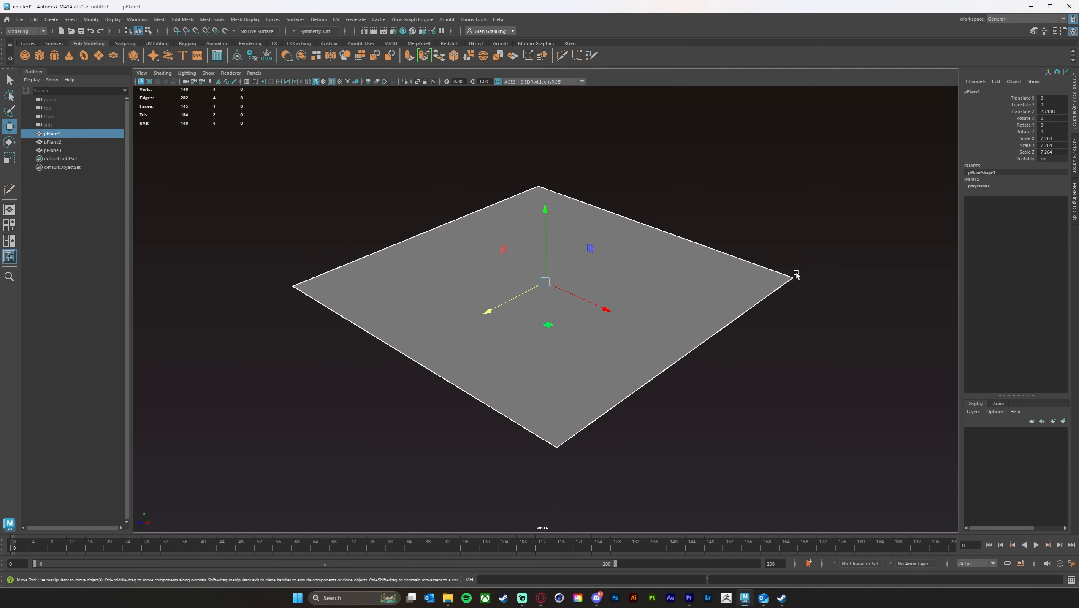
{"action": "right_click_drag", "start_coordinate": [794, 273], "coordinate": [752, 262]}
{"action": "left_click_drag", "start_coordinate": [751, 261], "coordinate": [782, 318]}
{"action": "left_click_drag", "start_coordinate": [810, 265], "coordinate": [810, 200]}
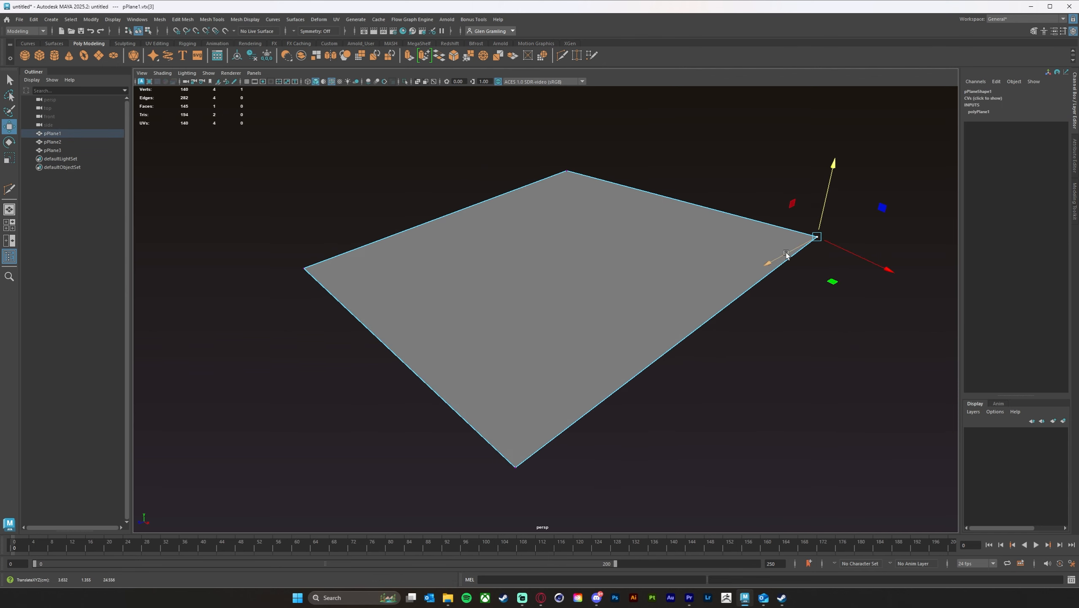
{"action": "left_click_drag", "start_coordinate": [886, 270], "coordinate": [677, 251]}
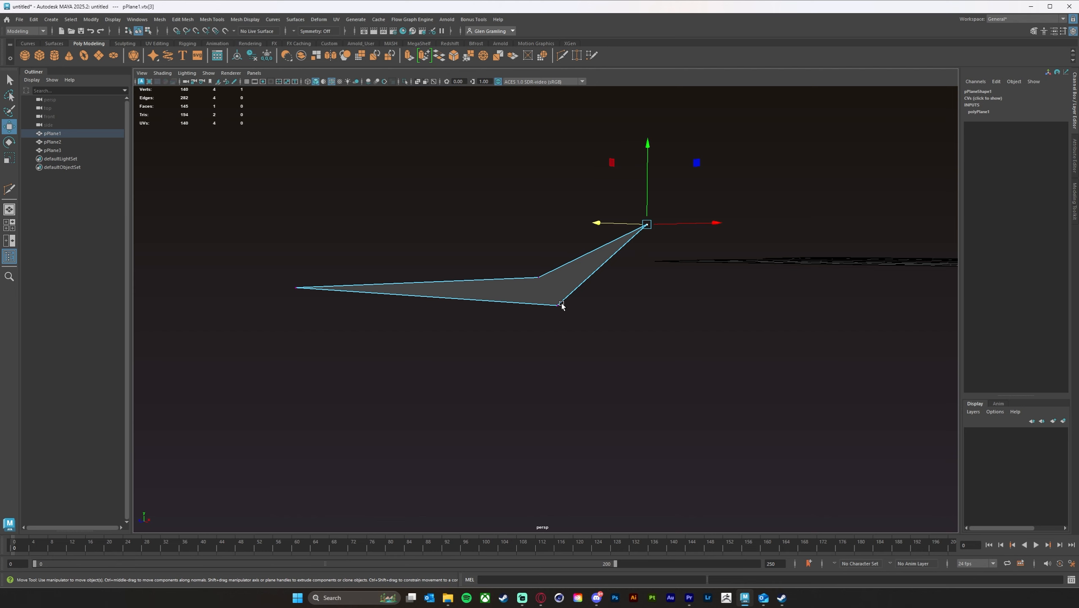
{"action": "left_click_drag", "start_coordinate": [664, 338], "coordinate": [631, 352], "text": "alt"}
Step: Split the warped quad along one diagonal with the Multi-Cut tool, and undo the cut
{"action": "left_click", "coordinate": [562, 56]}
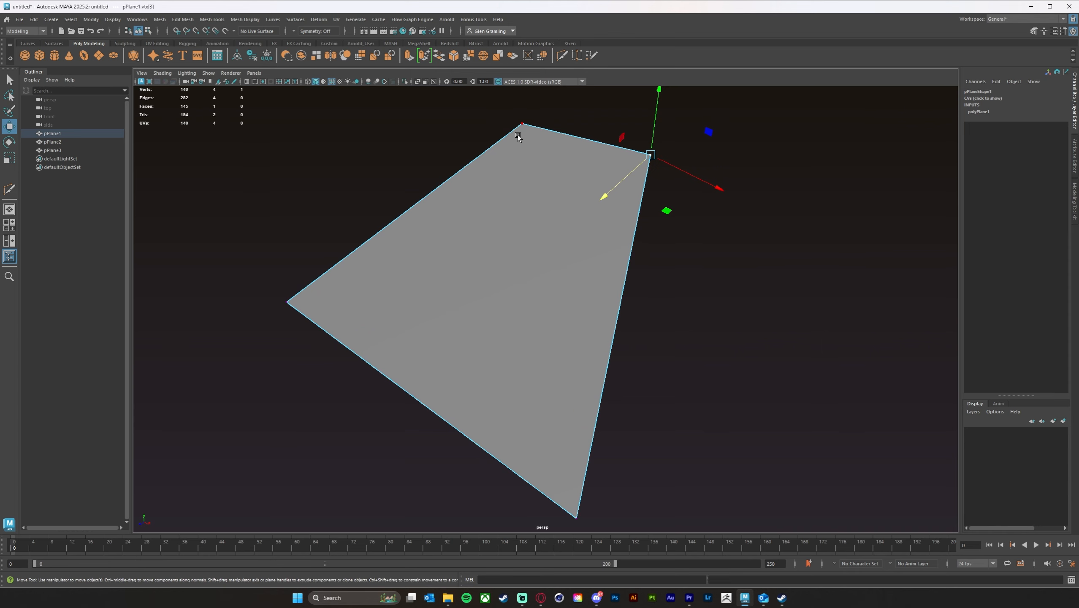
{"action": "middle_click_drag", "start_coordinate": [544, 258], "coordinate": [562, 211], "text": "alt"}
{"action": "scroll", "coordinate": [572, 332], "scroll_direction": "down", "scroll_amount": 1}
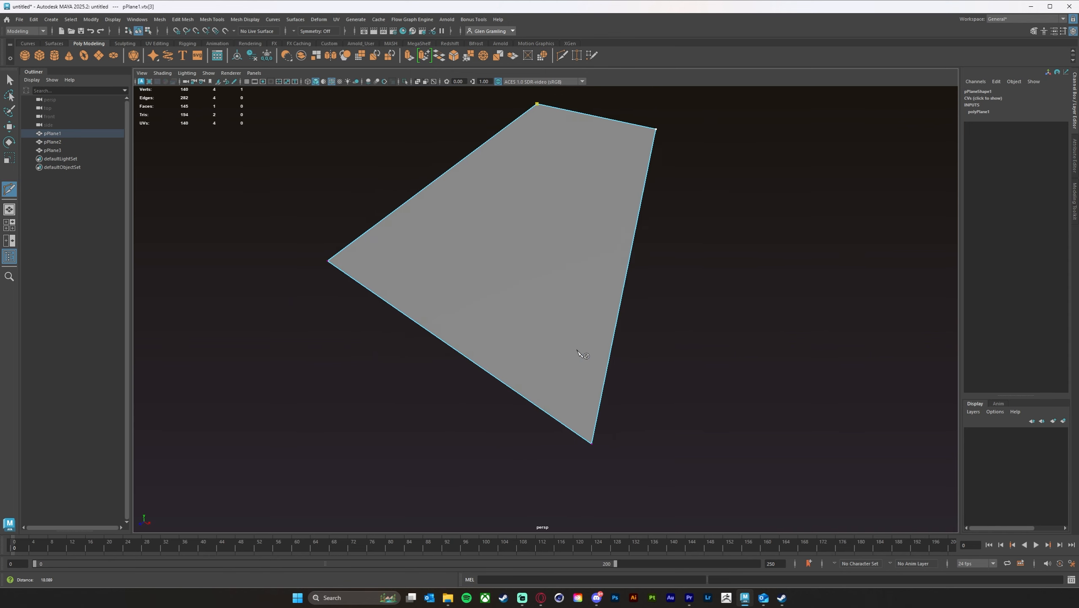
{"action": "left_click_drag", "start_coordinate": [597, 416], "coordinate": [575, 458]}
{"action": "key", "text": "Return"}
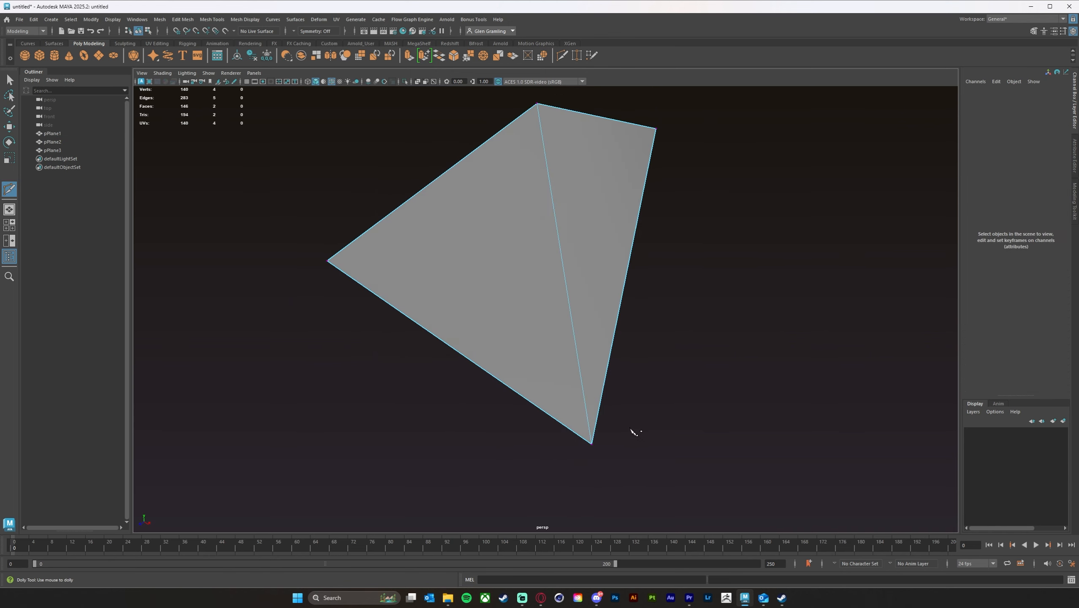
{"action": "left_click_drag", "start_coordinate": [690, 328], "coordinate": [670, 310], "text": "alt"}
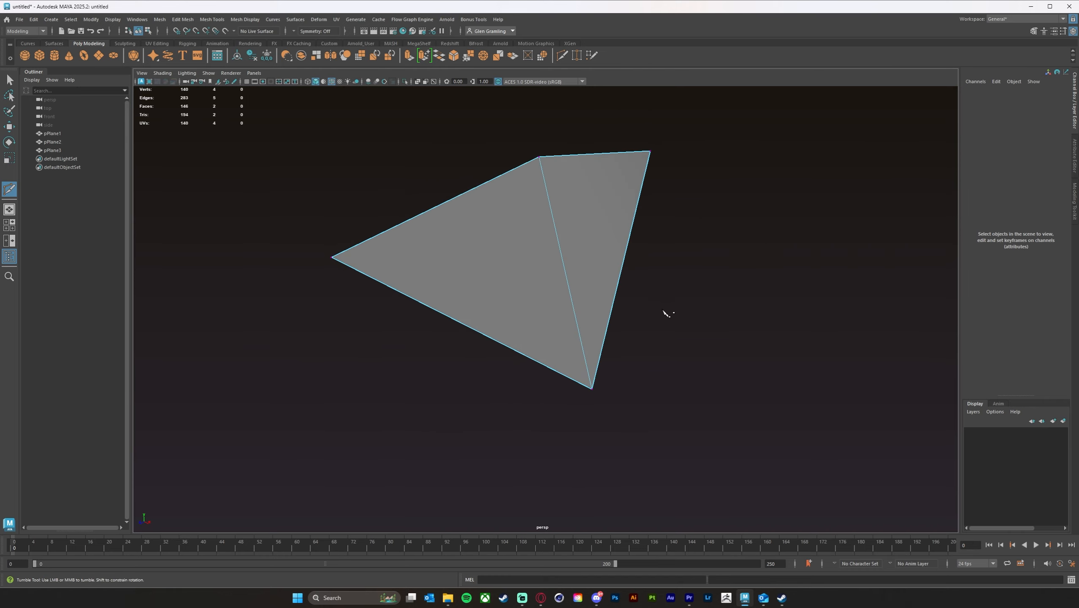
{"action": "key", "text": "ctrl+z"}
Step: Split the warped quad from its raised corner to the opposite corner with Multi-Cut, and undo the cut
{"action": "left_click_drag", "start_coordinate": [629, 133], "coordinate": [583, 185], "text": "alt"}
{"action": "left_click_drag", "start_coordinate": [537, 250], "coordinate": [532, 213], "text": "alt"}
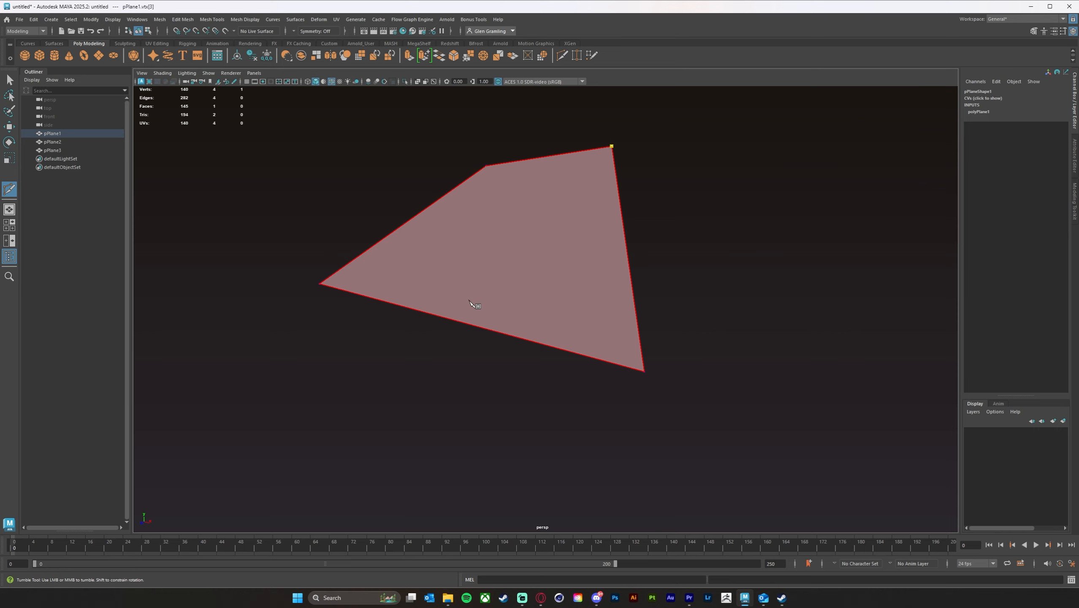
{"action": "key", "text": "Return"}
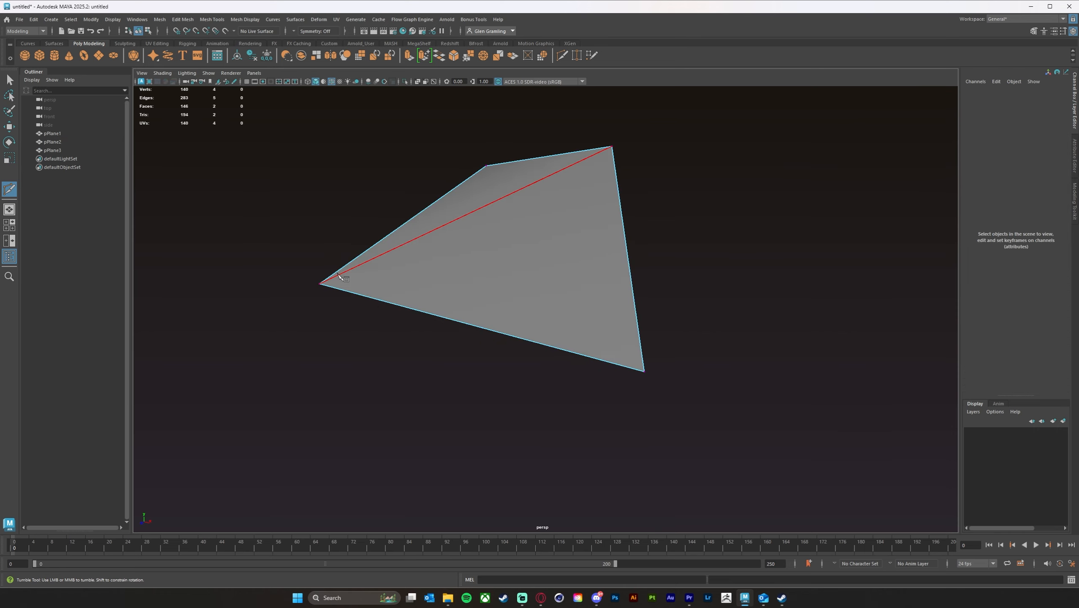
{"action": "left_click_drag", "start_coordinate": [737, 308], "coordinate": [545, 301], "text": "alt"}
{"action": "key", "text": "ctrl+z"}
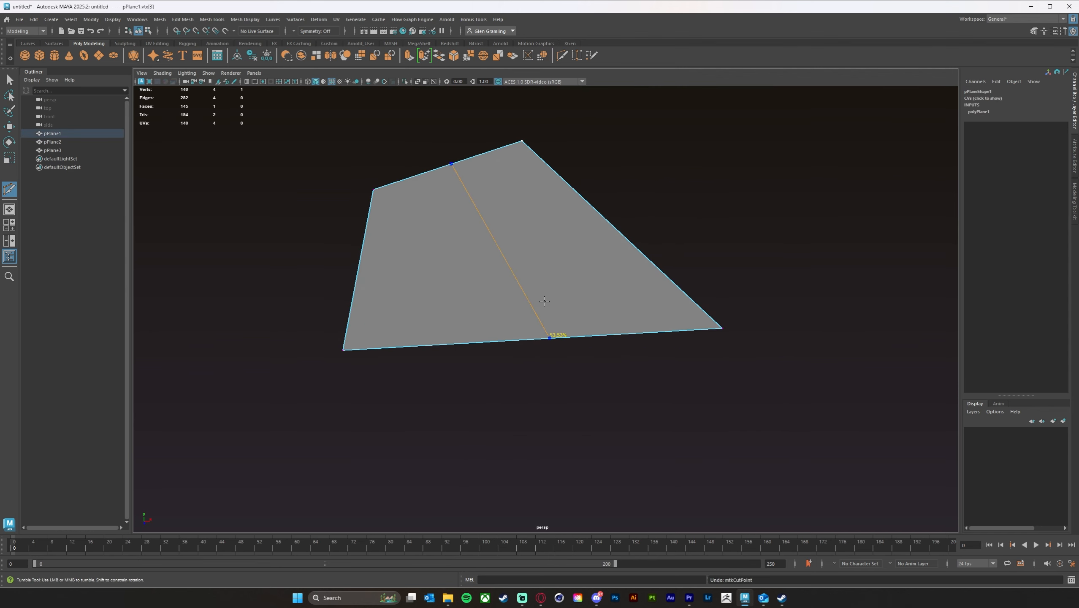
Step: Move the raised corner vertex and its neighbouring corner vertex to reshape the quad
{"action": "left_click_drag", "start_coordinate": [690, 275], "coordinate": [665, 288], "text": "alt"}
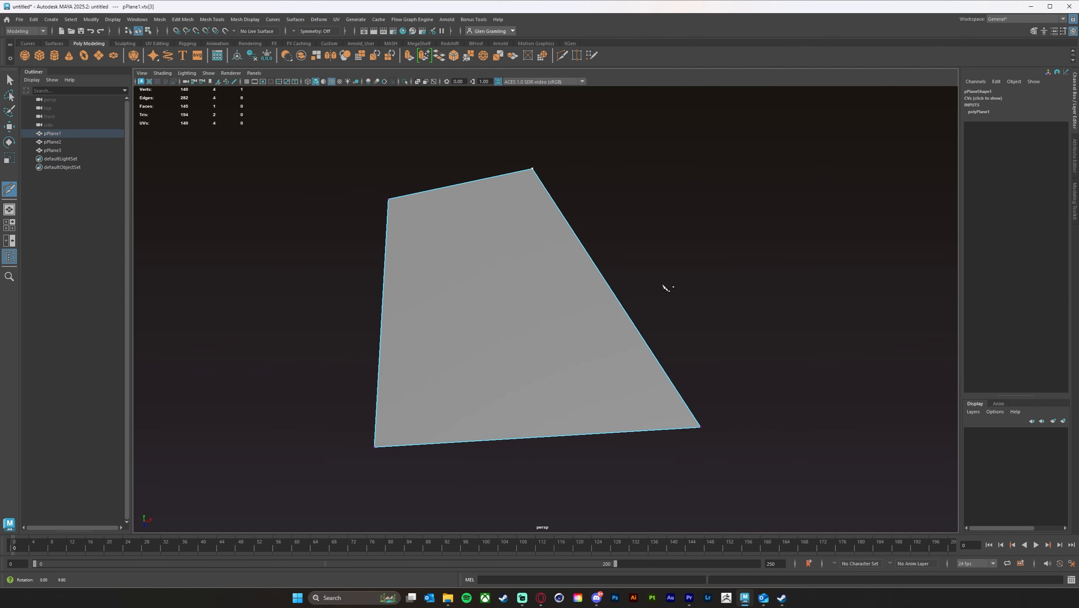
{"action": "key", "text": "w"}
{"action": "left_click_drag", "start_coordinate": [531, 169], "coordinate": [624, 205]}
{"action": "left_click", "coordinate": [387, 198]}
{"action": "left_click_drag", "start_coordinate": [388, 196], "coordinate": [640, 256]}
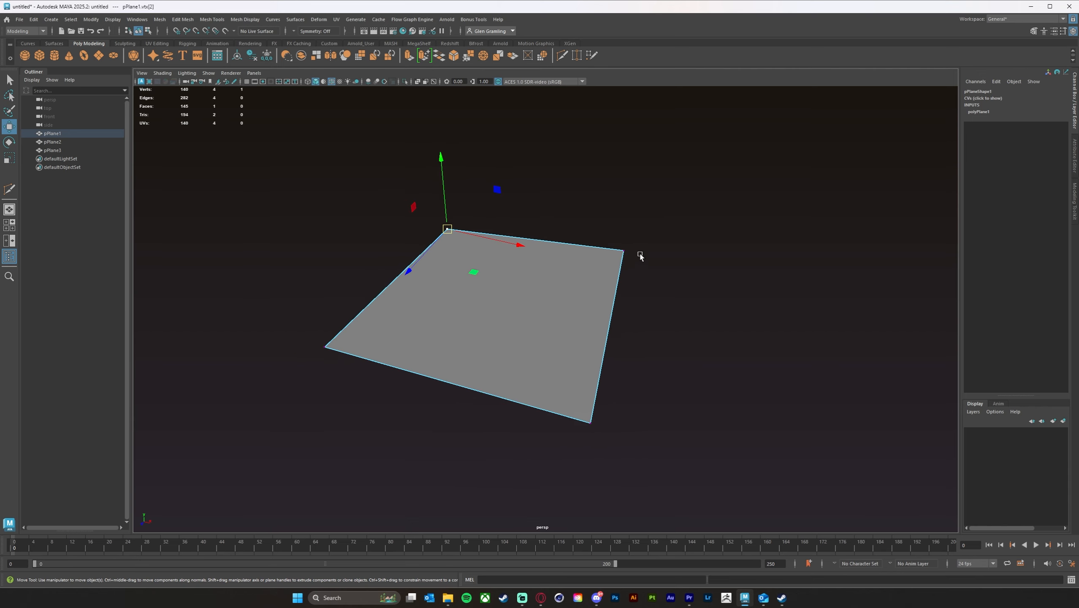
Step: Insert one lengthwise and three crosswise edge loops in the quad grid pPlane2 with Multi-Cut, and undo the crosswise loops
{"action": "middle_click_drag", "start_coordinate": [599, 216], "coordinate": [618, 282], "text": "alt"}
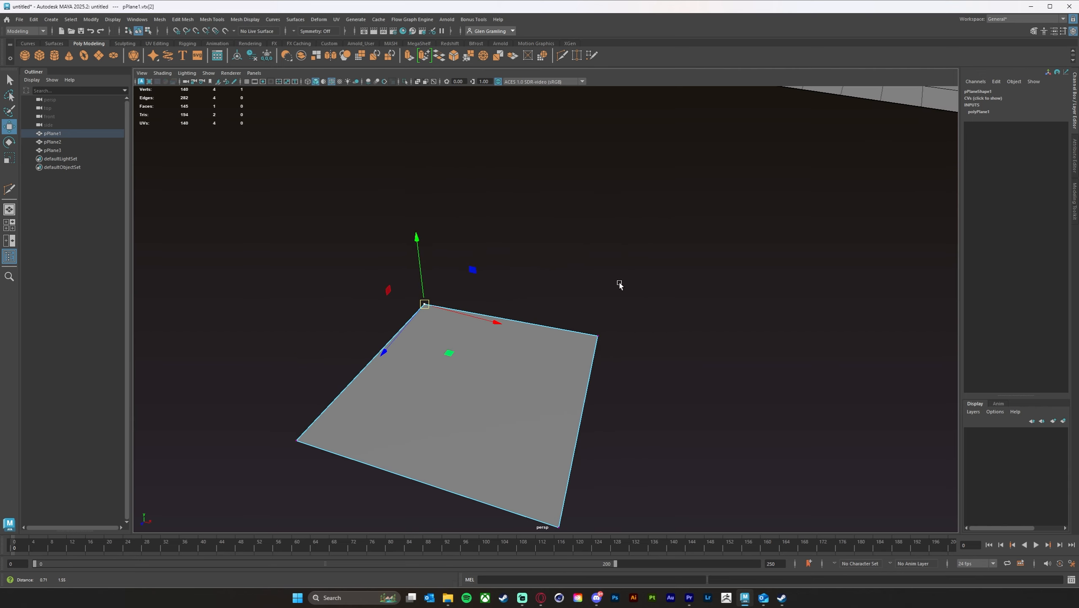
{"action": "middle_click_drag", "start_coordinate": [678, 208], "coordinate": [575, 271], "text": "alt"}
{"action": "left_click_drag", "start_coordinate": [575, 272], "coordinate": [603, 361], "text": "alt"}
{"action": "left_click", "coordinate": [565, 350]}
{"action": "middle_click_drag", "start_coordinate": [559, 347], "coordinate": [574, 356], "text": "alt"}
{"action": "scroll", "coordinate": [437, 309], "scroll_direction": "up", "scroll_amount": 1}
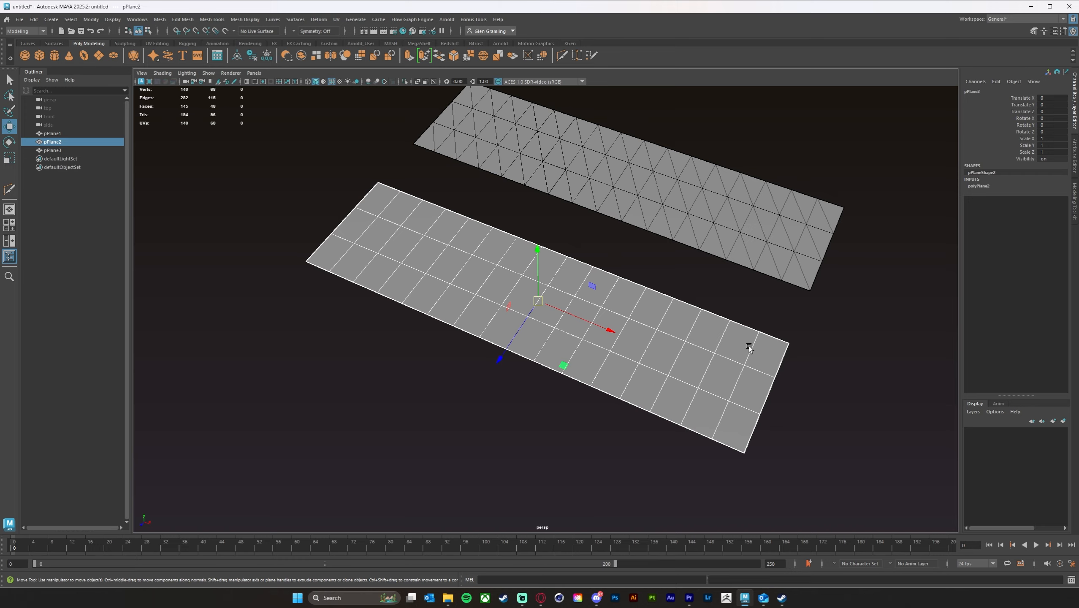
{"action": "left_click_drag", "start_coordinate": [750, 348], "coordinate": [761, 360], "text": "alt"}
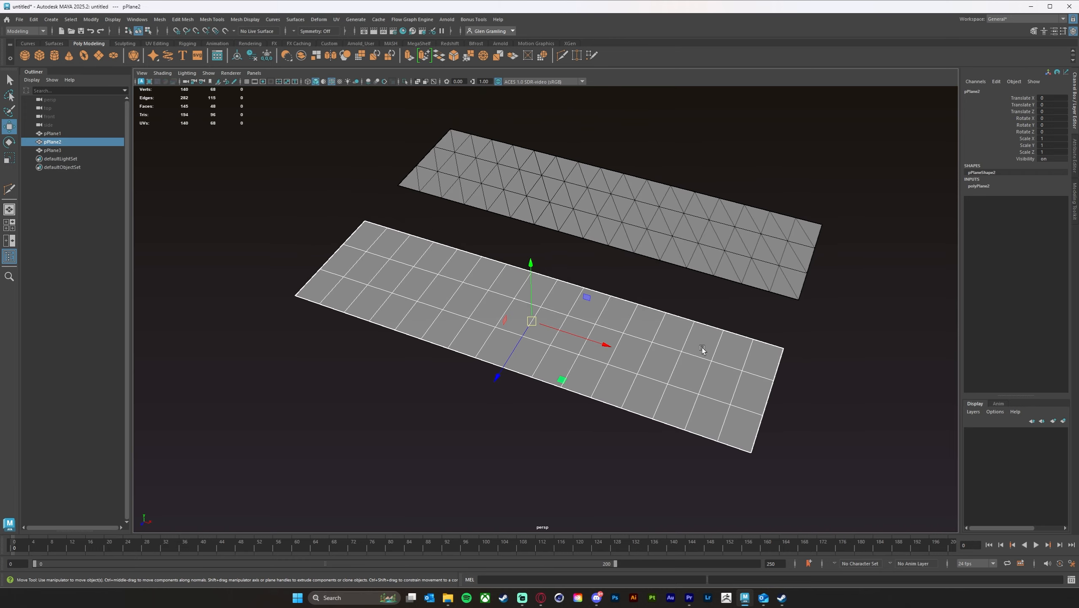
{"action": "mouse_move", "coordinate": [613, 329]}
{"action": "left_mouse_down", "text": "alt"}
{"action": "mouse_move", "coordinate": [375, 270]}
{"action": "mouse_move", "coordinate": [593, 313]}
{"action": "mouse_move", "coordinate": [532, 318]}
{"action": "mouse_move", "coordinate": [586, 309]}
{"action": "mouse_move", "coordinate": [548, 311]}
{"action": "mouse_move", "coordinate": [623, 282]}
{"action": "mouse_move", "coordinate": [596, 319]}
{"action": "left_mouse_up", "text": "alt"}
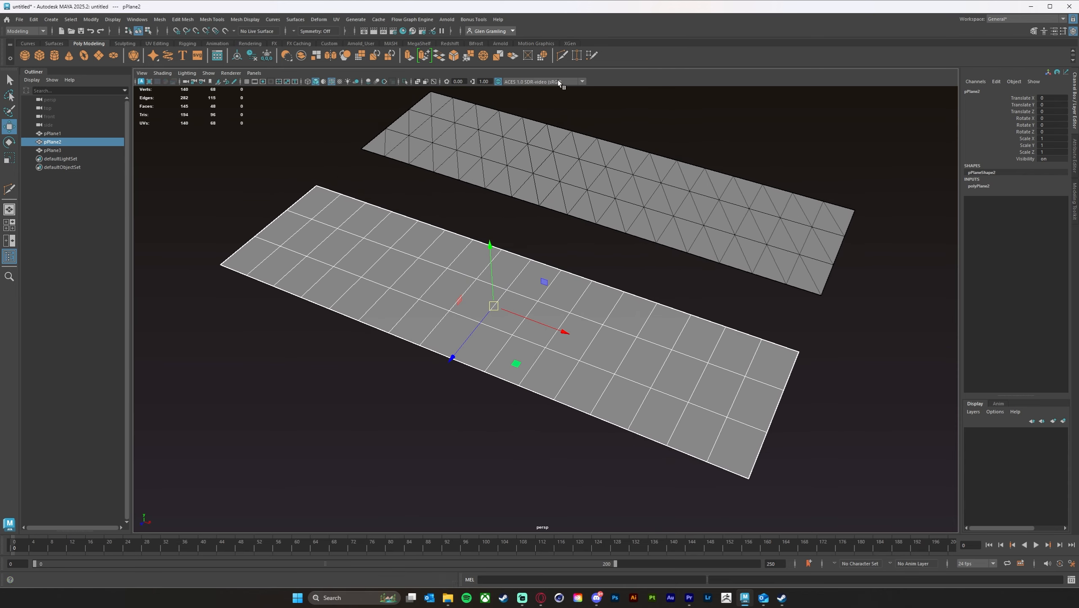
{"action": "left_click", "coordinate": [561, 56]}
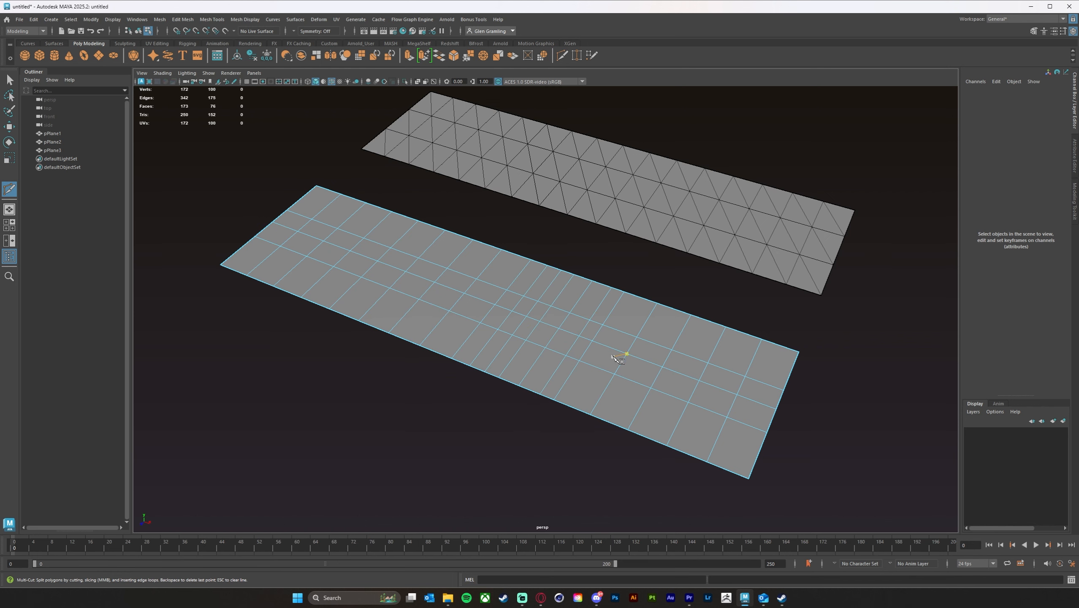
{"action": "key", "text": "ctrl+z"}
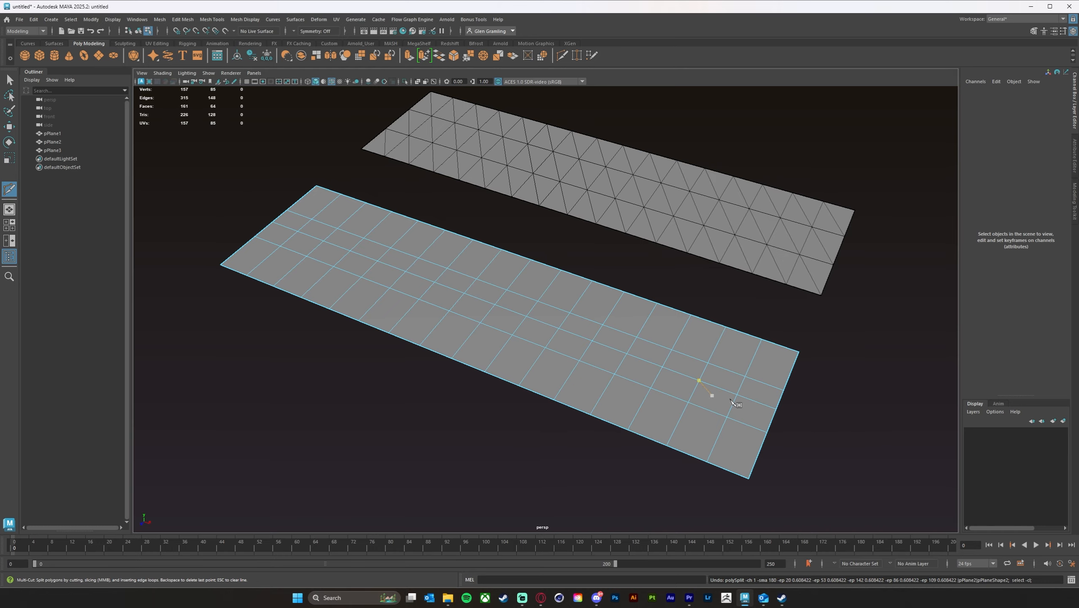
Step: Try to insert an edge loop in the triangulated plane with the Multi-Cut tool, and return to the Move tool
{"action": "left_click_drag", "start_coordinate": [685, 402], "coordinate": [729, 392], "text": "alt"}
{"action": "key", "text": "w"}
{"action": "left_click", "coordinate": [746, 339]}
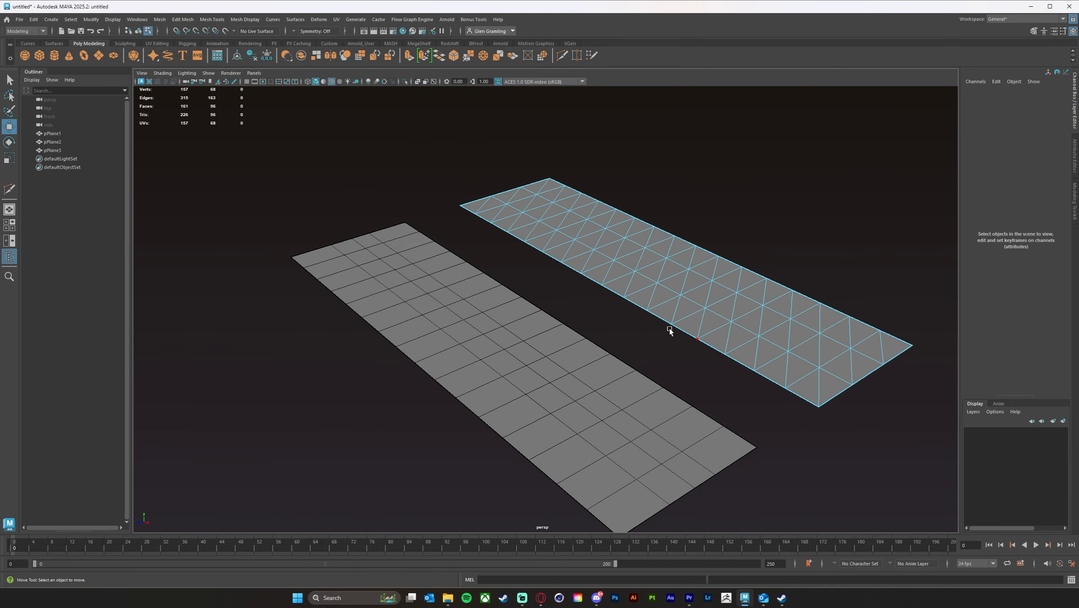
{"action": "left_click_drag", "start_coordinate": [667, 328], "coordinate": [693, 330], "text": "alt"}
{"action": "middle_click_drag", "start_coordinate": [680, 314], "coordinate": [720, 371], "text": "alt"}
{"action": "scroll", "coordinate": [650, 359], "scroll_direction": "up", "scroll_amount": 1}
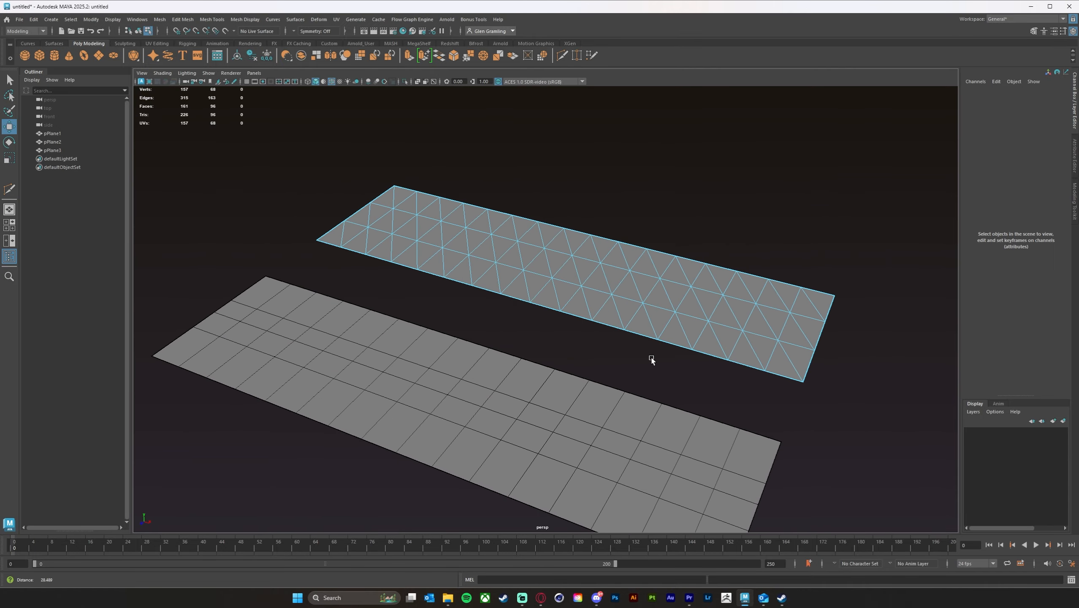
{"action": "left_click_drag", "start_coordinate": [650, 359], "coordinate": [645, 355], "text": "alt"}
{"action": "left_click", "coordinate": [563, 55]}
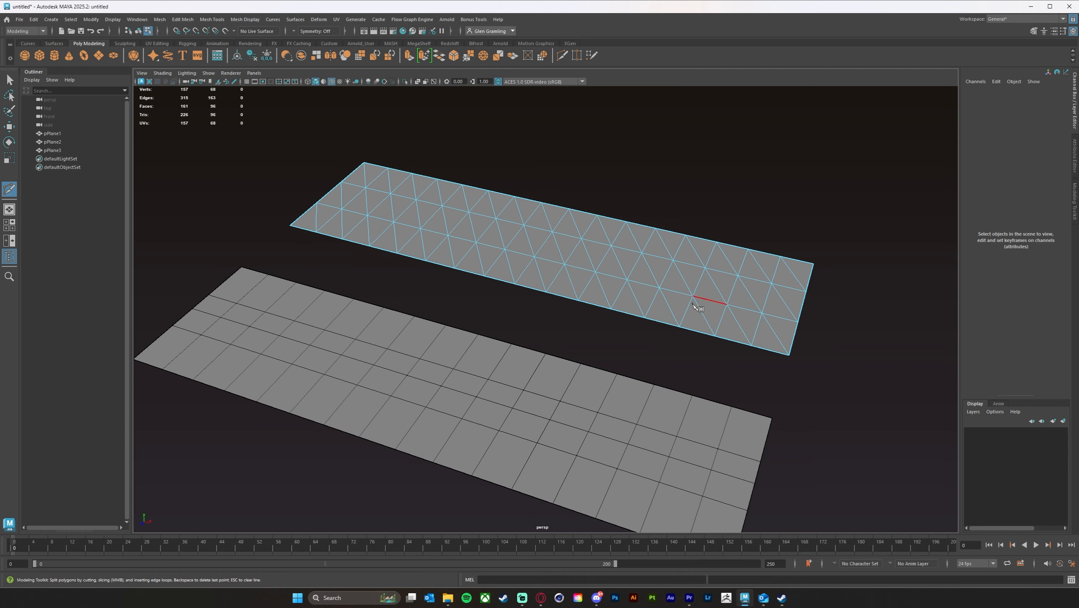
{"action": "left_click_drag", "start_coordinate": [682, 292], "coordinate": [681, 308], "text": "alt"}
{"action": "key", "text": "w"}
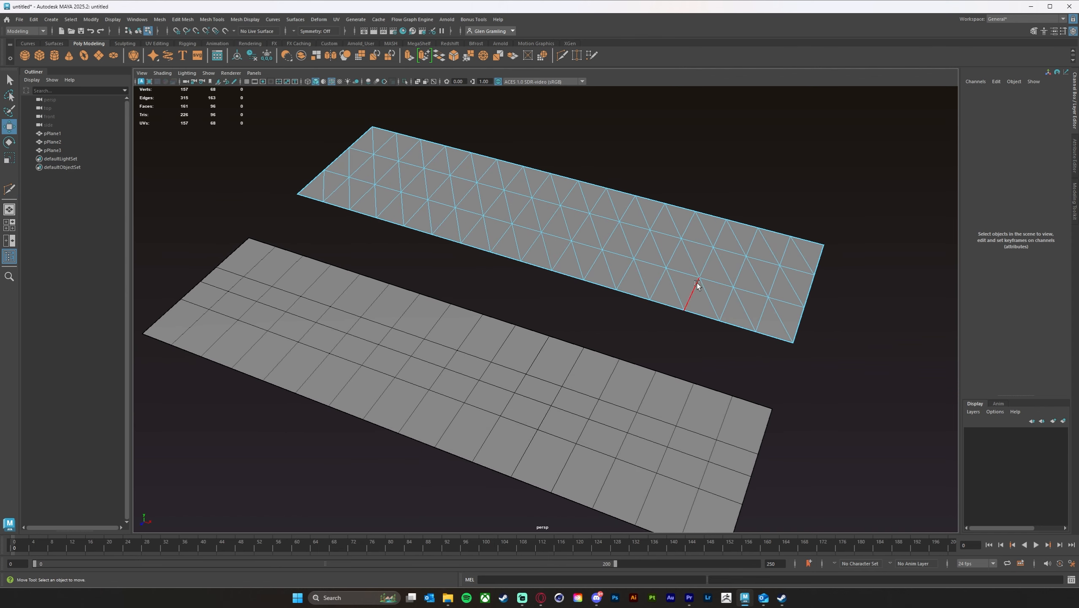
Step: Delete five neighbouring diagonal edges in the middle row of the triangulated plane, and activate Multi-Cut
{"action": "left_click", "coordinate": [689, 257]}
{"action": "left_click", "coordinate": [657, 248], "text": "shift"}
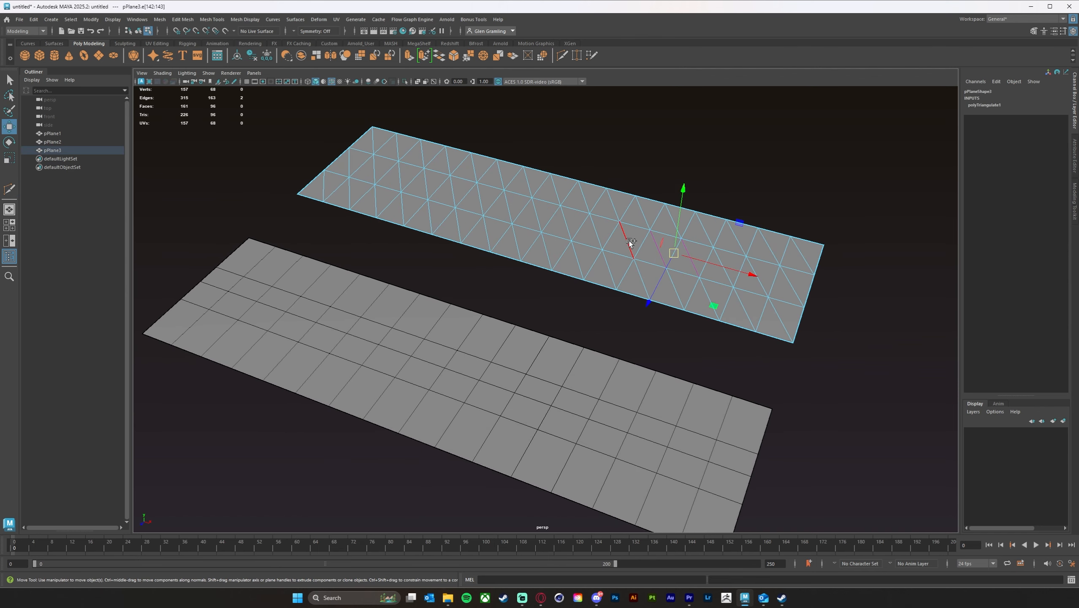
{"action": "left_click", "coordinate": [627, 240], "text": "shift"}
{"action": "left_click", "coordinate": [598, 231], "text": "shift"}
{"action": "left_click", "coordinate": [568, 223], "text": "shift"}
{"action": "key", "text": "Delete"}
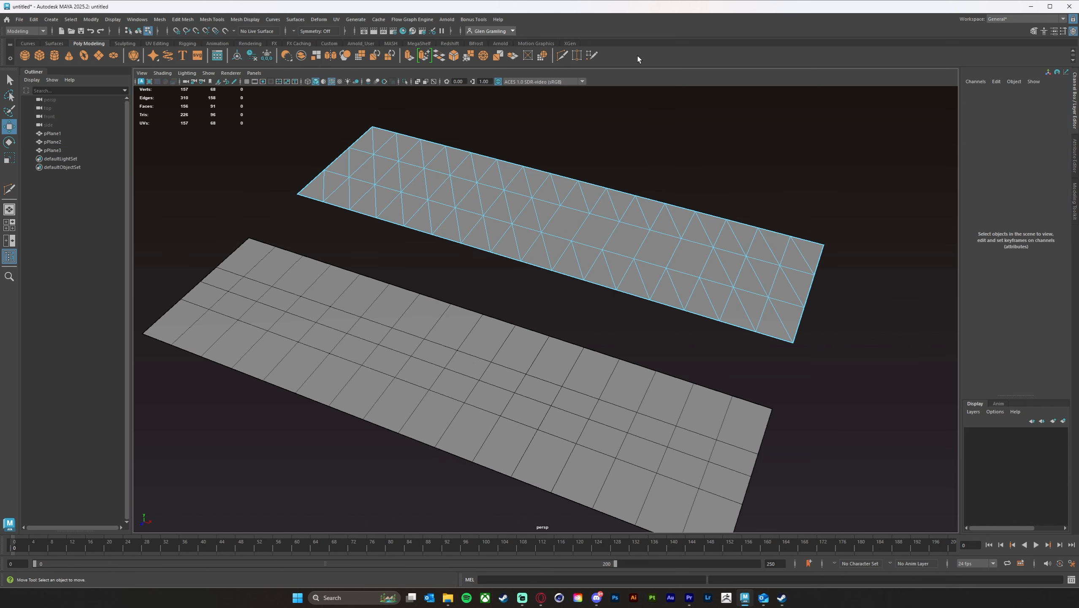
{"action": "left_click", "coordinate": [562, 54]}
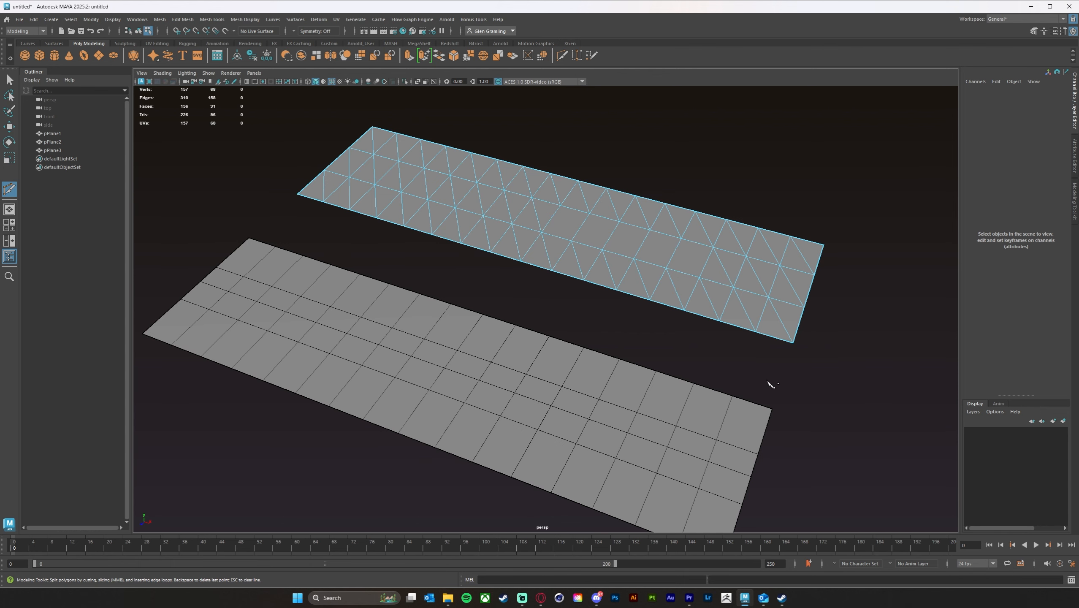
Step: Compare the quad grid, the triangulated plane and the single quad from several angles
{"action": "right_click_drag", "start_coordinate": [771, 385], "coordinate": [661, 325], "text": "alt"}
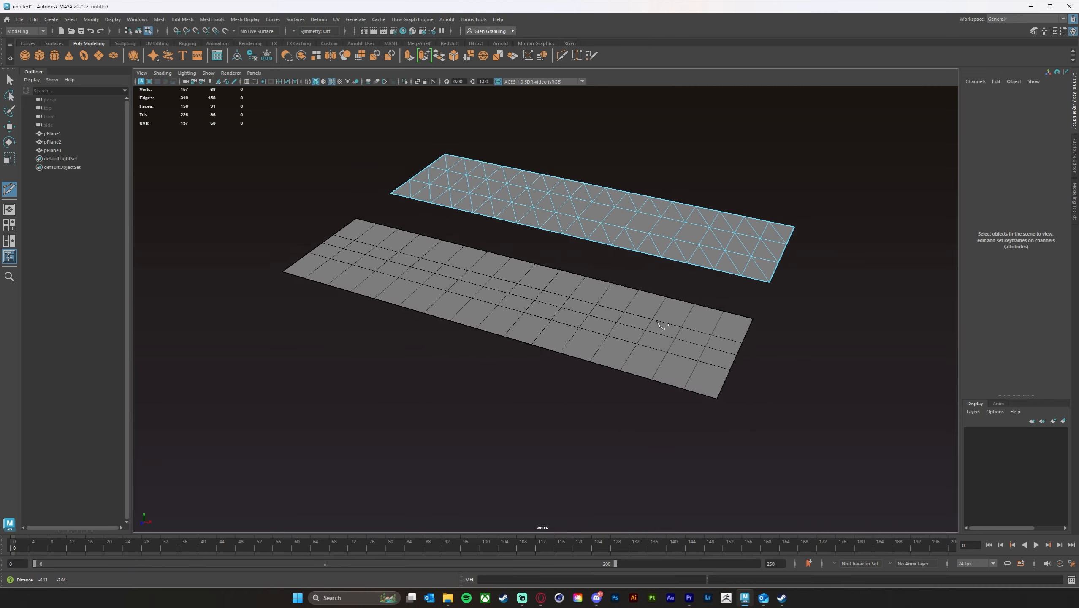
{"action": "middle_click_drag", "start_coordinate": [657, 322], "coordinate": [672, 270], "text": "alt"}
{"action": "right_click_drag", "start_coordinate": [671, 270], "coordinate": [616, 309], "text": "alt"}
{"action": "middle_click_drag", "start_coordinate": [616, 308], "coordinate": [671, 270], "text": "alt"}
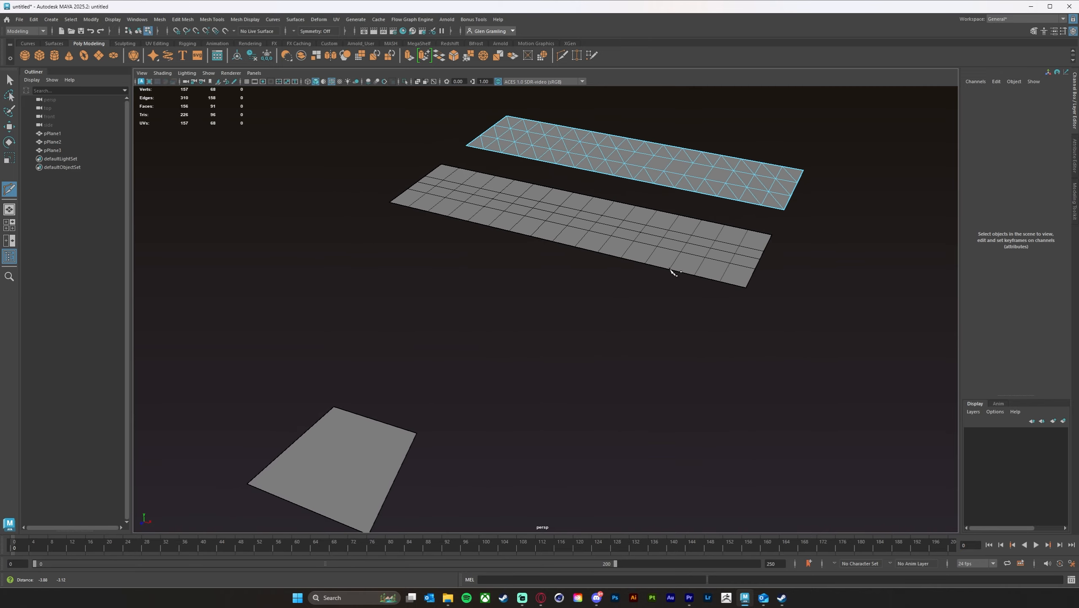
{"action": "left_click_drag", "start_coordinate": [671, 271], "coordinate": [711, 328], "text": "alt"}
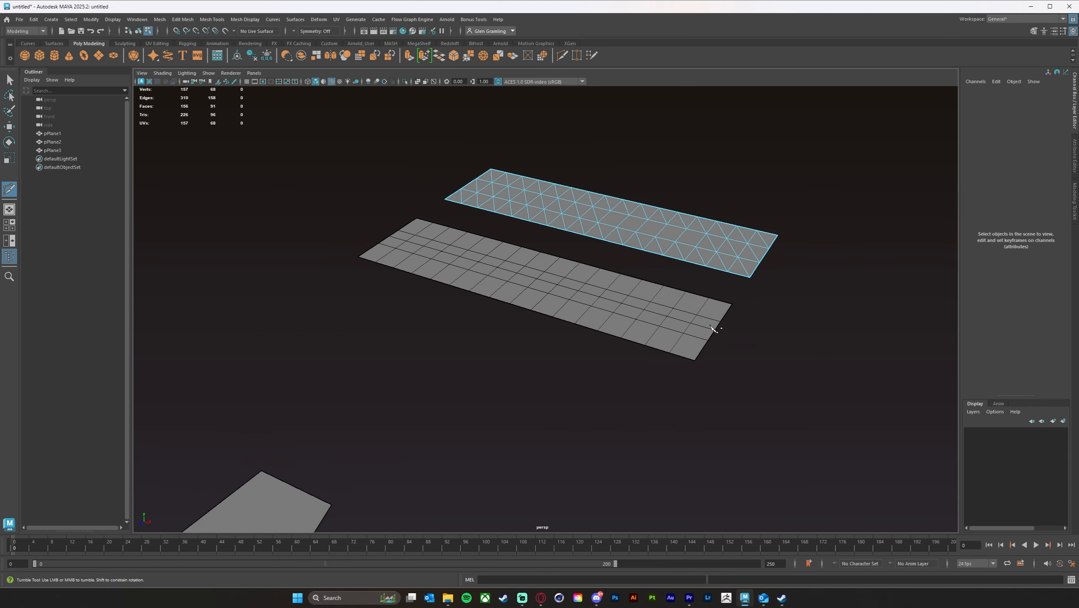
{"action": "right_click_drag", "start_coordinate": [713, 328], "coordinate": [734, 397], "text": "alt"}
{"action": "left_click_drag", "start_coordinate": [672, 386], "coordinate": [681, 387], "text": "alt"}
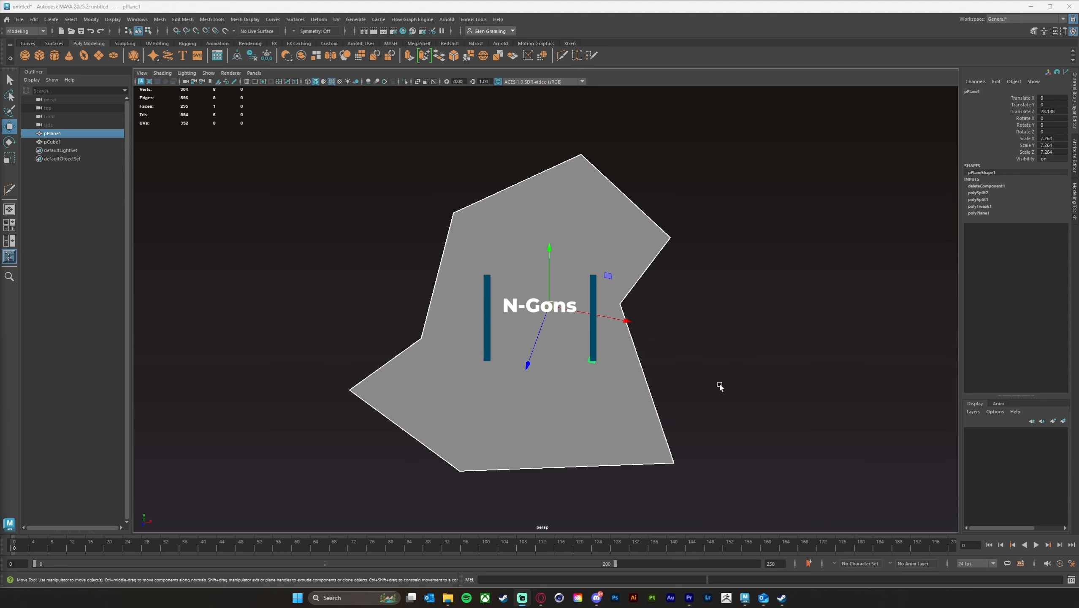
Step: Examine the outline and surface of the n-gon pPlane1 from several angles
{"action": "left_click_drag", "start_coordinate": [716, 383], "coordinate": [694, 391], "text": "alt"}
{"action": "right_click_drag", "start_coordinate": [694, 391], "coordinate": [687, 390], "text": "alt"}
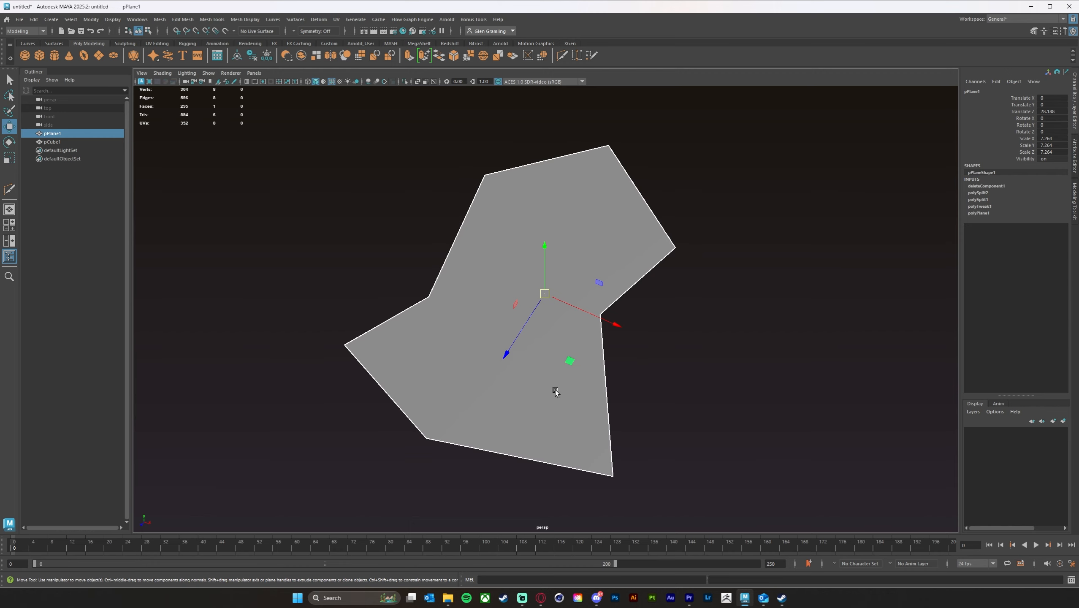
{"action": "left_click_drag", "start_coordinate": [641, 390], "coordinate": [541, 399], "text": "alt"}
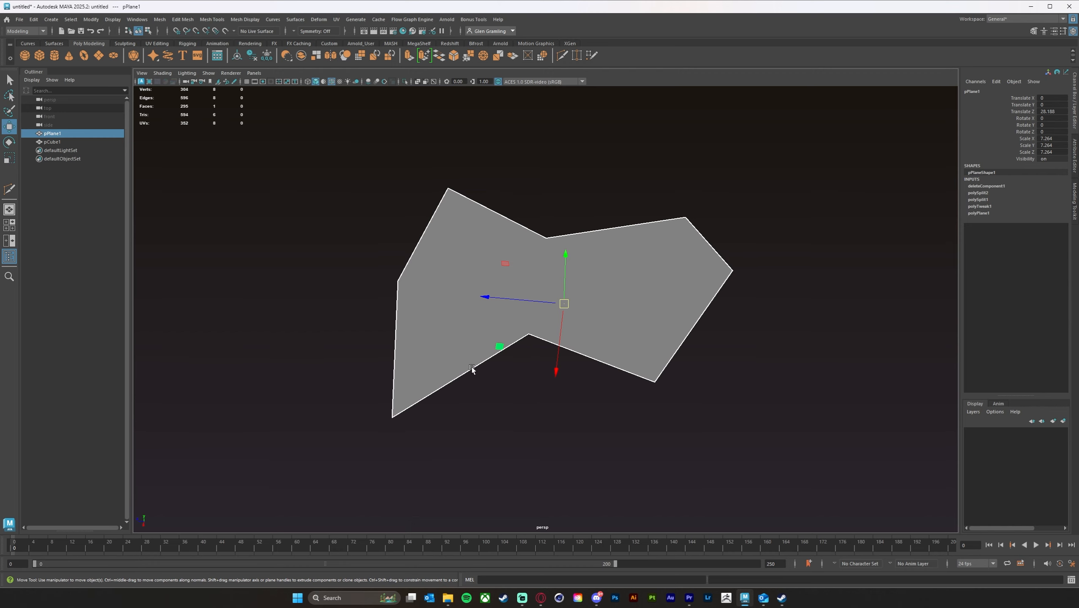
{"action": "left_click_drag", "start_coordinate": [471, 369], "coordinate": [550, 384], "text": "alt"}
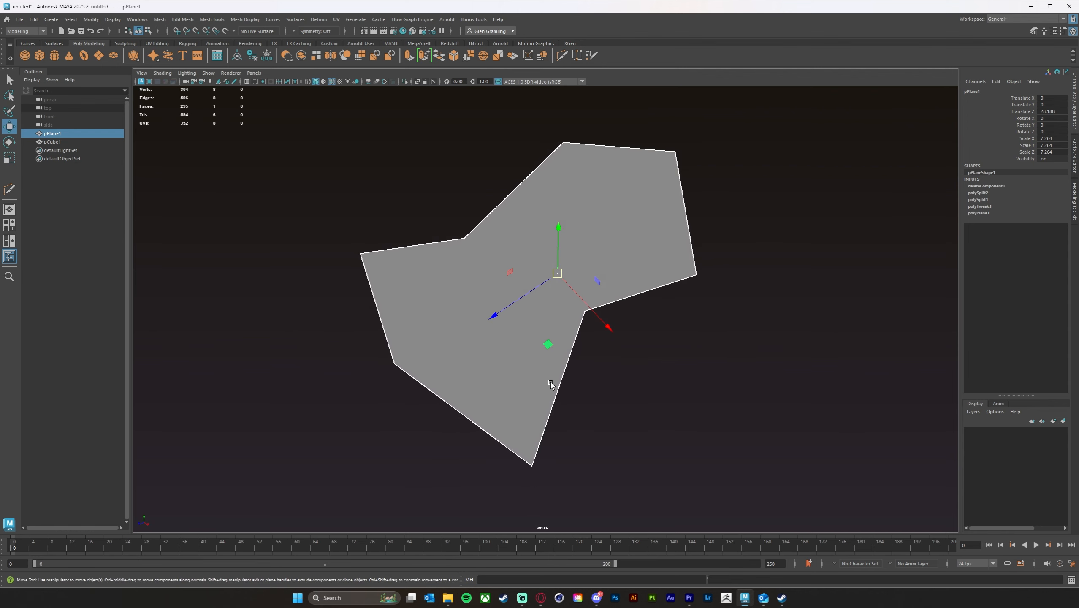
{"action": "left_click_drag", "start_coordinate": [616, 421], "coordinate": [598, 396], "text": "alt"}
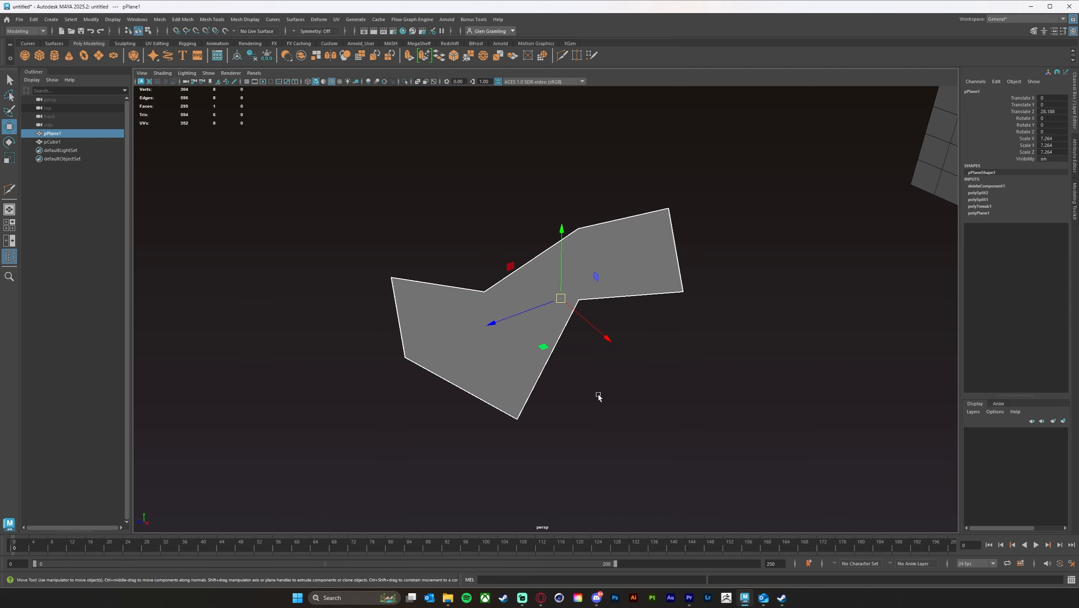
{"action": "mouse_move", "coordinate": [598, 395]}
{"action": "left_mouse_down", "text": "alt"}
{"action": "mouse_move", "coordinate": [586, 402]}
{"action": "mouse_move", "coordinate": [594, 396]}
{"action": "left_mouse_up", "text": "alt"}
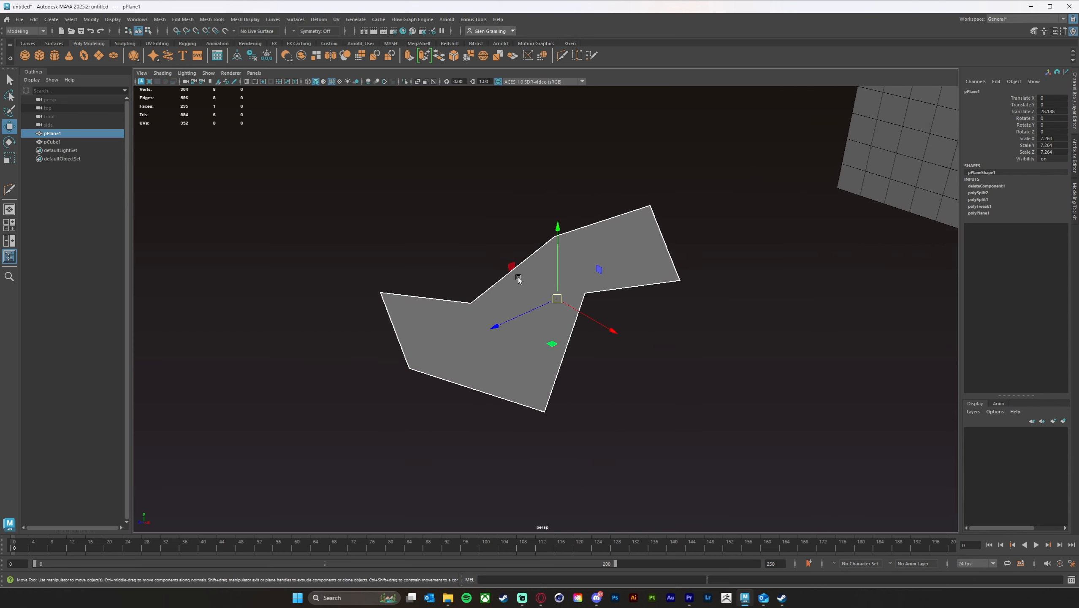
{"action": "left_click_drag", "start_coordinate": [584, 367], "coordinate": [605, 373], "text": "alt"}
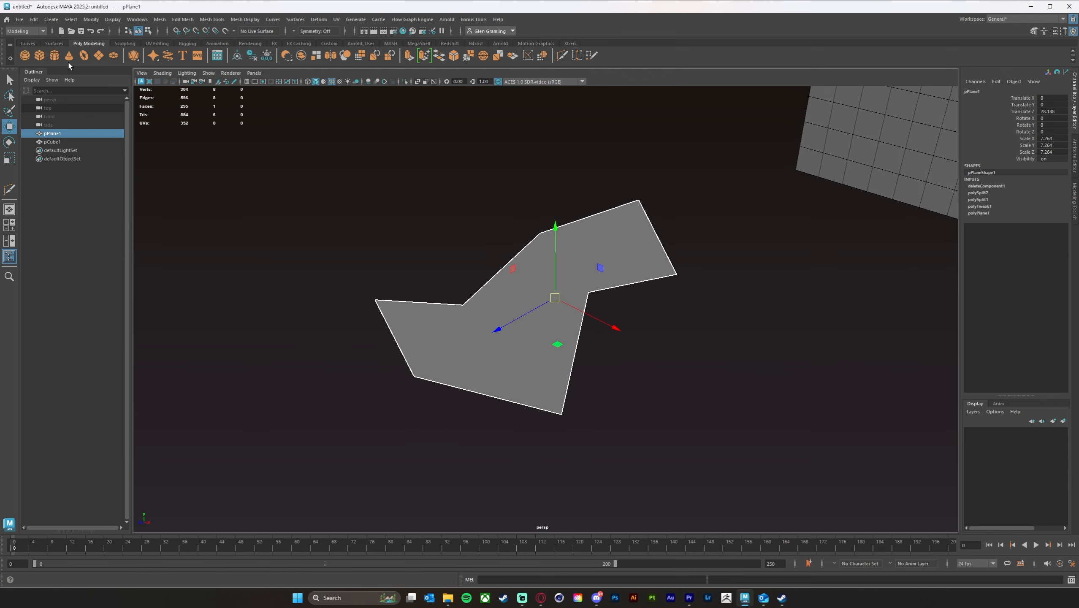
Step: Create a polygon plane, move it beside the n-gon, and scale it uniformly to 4.5
{"action": "left_click", "coordinate": [98, 56]}
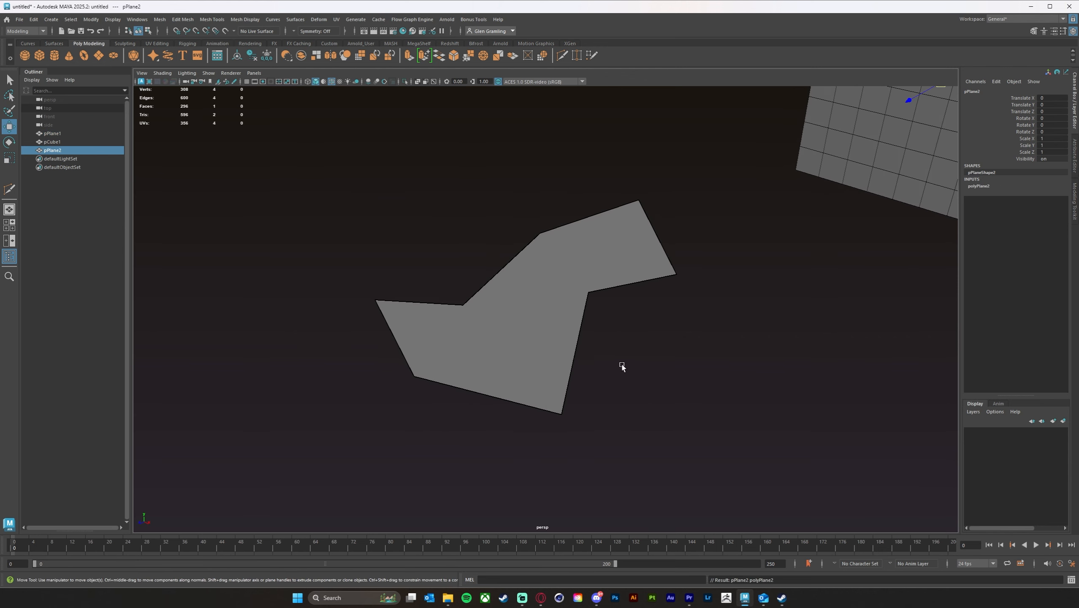
{"action": "middle_click_drag", "start_coordinate": [841, 262], "coordinate": [795, 293], "text": "alt"}
{"action": "right_click_drag", "start_coordinate": [796, 293], "coordinate": [672, 288], "text": "alt"}
{"action": "left_click_drag", "start_coordinate": [765, 175], "coordinate": [609, 394]}
{"action": "key", "text": "e"}
{"action": "key", "text": "r"}
{"action": "key", "text": "w"}
{"action": "left_click_drag", "start_coordinate": [663, 419], "coordinate": [694, 393], "text": "alt"}
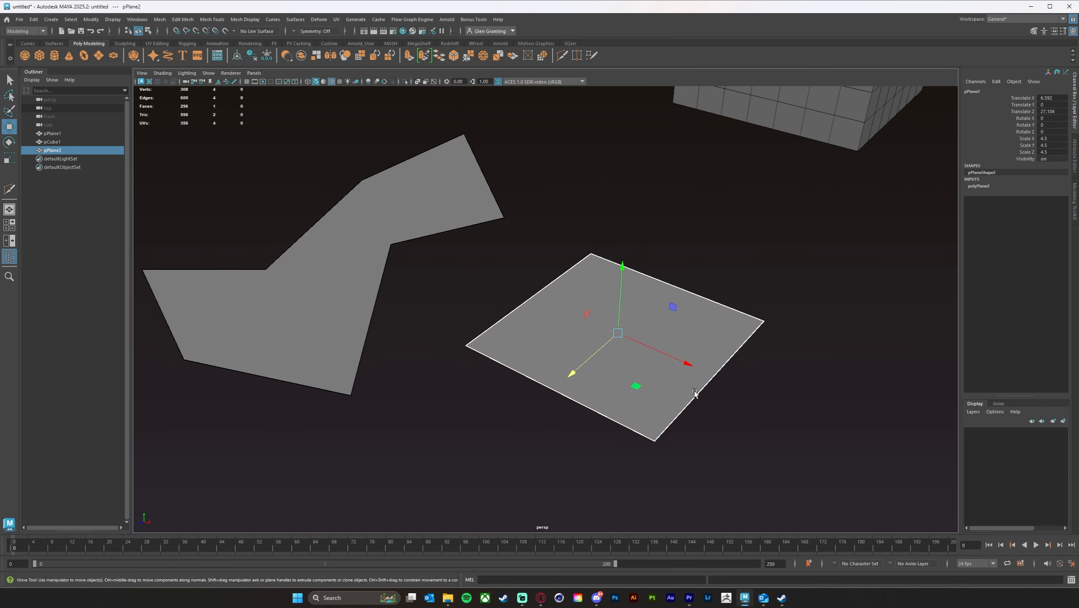
Step: Try both diagonals of the new plane with Multi-Cut, removing the first cut and splitting the plane along the second
{"action": "left_click", "coordinate": [562, 55]}
{"action": "left_click", "coordinate": [591, 254]}
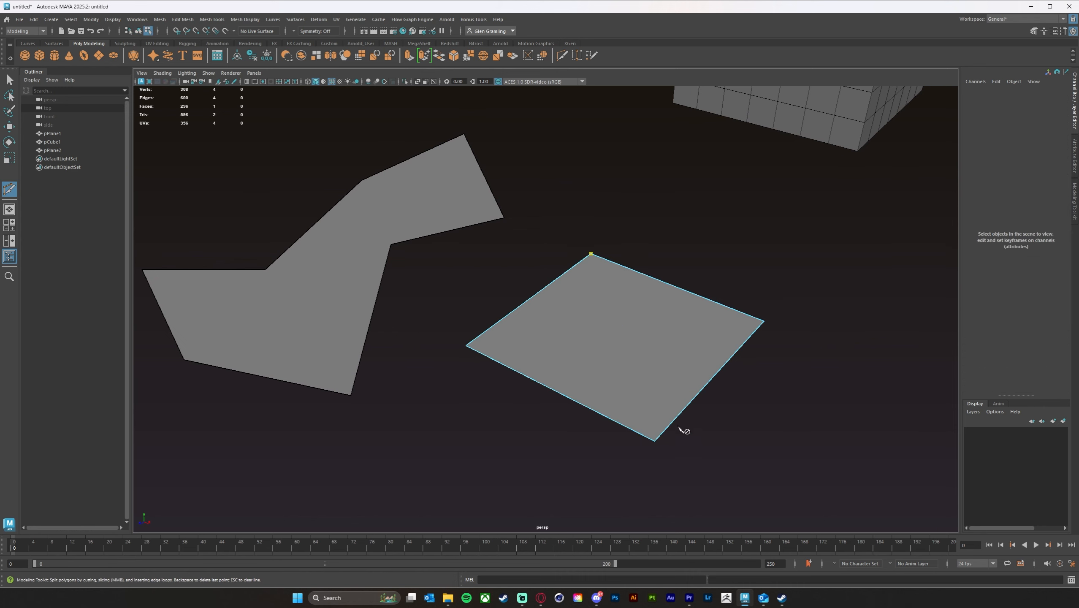
{"action": "left_click", "coordinate": [654, 441]}
{"action": "key", "text": "BackSpace"}
{"action": "left_click", "coordinate": [763, 321]}
{"action": "left_click", "coordinate": [466, 346]}
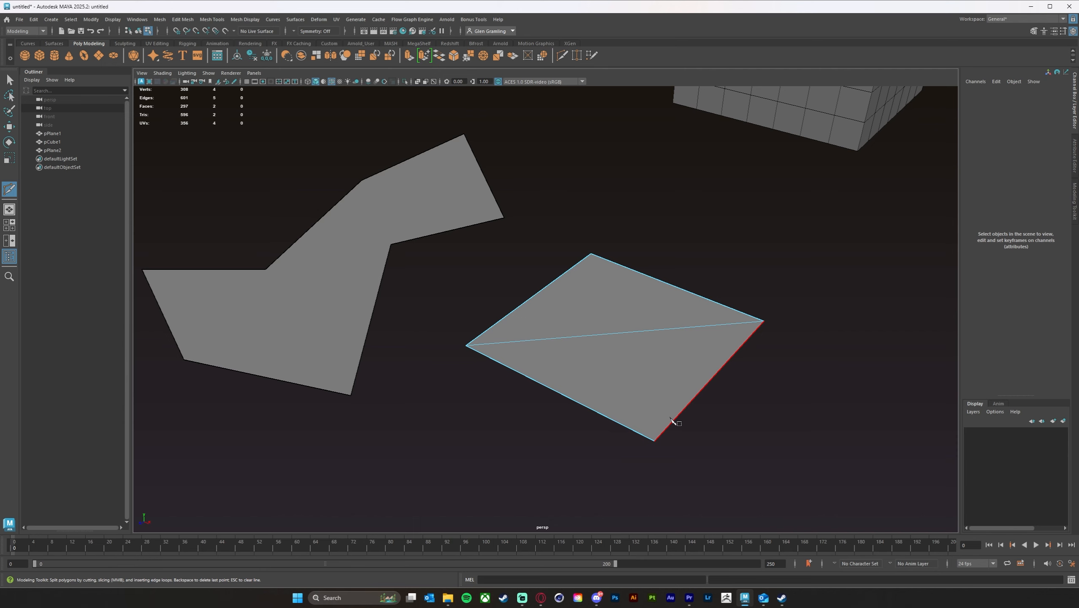
{"action": "left_click", "coordinate": [654, 440]}
{"action": "key", "text": "w"}
Step: Delete the diagonally split plane pPlane2
{"action": "right_click_drag", "start_coordinate": [624, 346], "coordinate": [685, 336]}
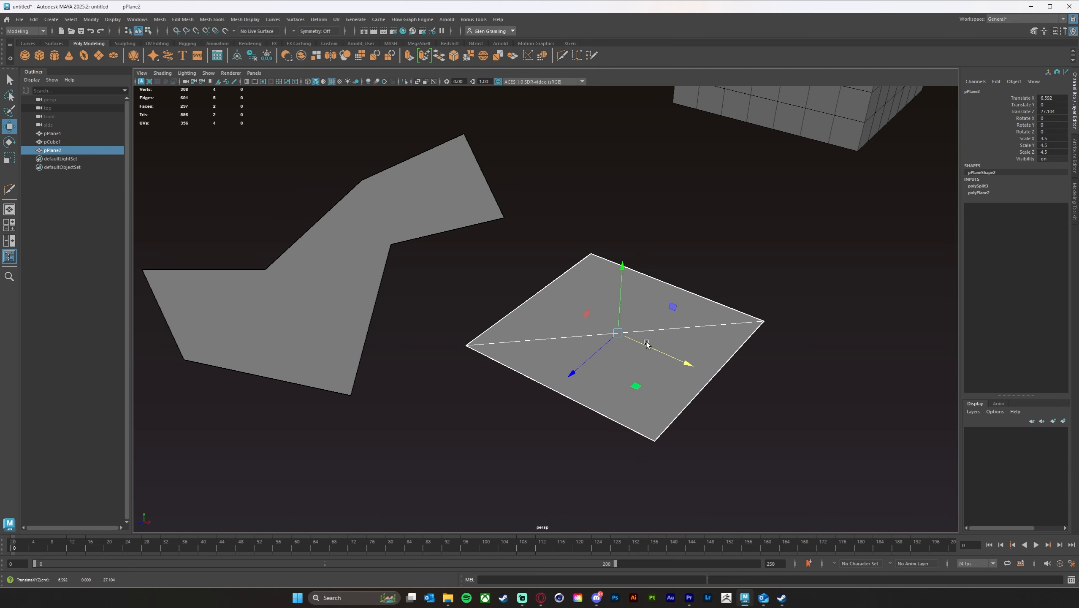
{"action": "key", "text": "Delete"}
{"action": "left_click_drag", "start_coordinate": [530, 377], "coordinate": [519, 321], "text": "alt"}
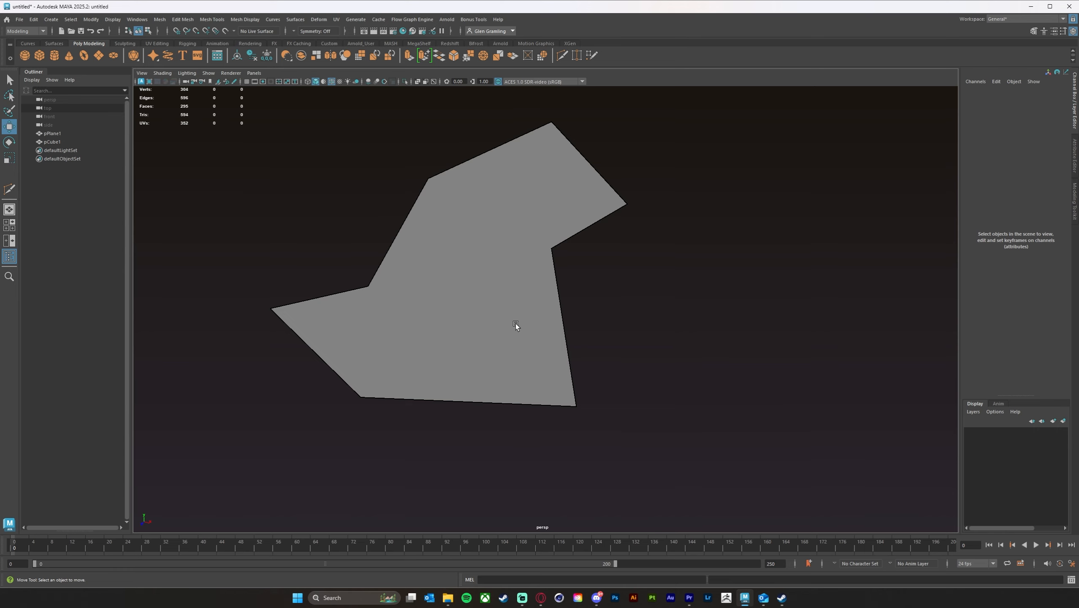
{"action": "left_click_drag", "start_coordinate": [602, 396], "coordinate": [636, 424], "text": "alt"}
Step: Move corner vertices of the n-gon pPlane1 out of its plane to warp the face
{"action": "left_click", "coordinate": [540, 393]}
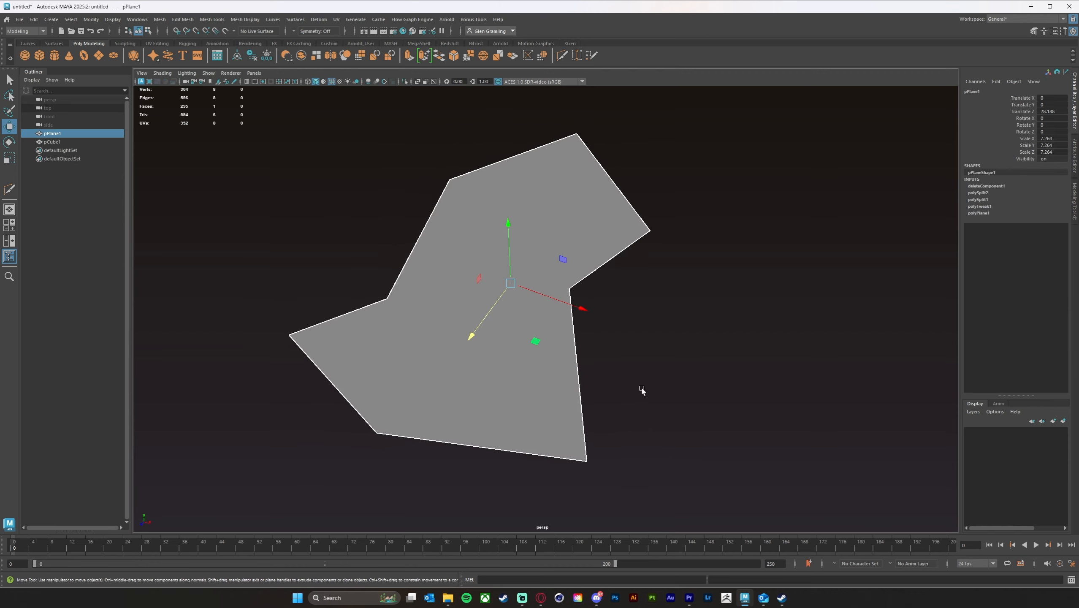
{"action": "left_click_drag", "start_coordinate": [640, 386], "coordinate": [635, 328], "text": "alt"}
{"action": "right_click_drag", "start_coordinate": [594, 256], "coordinate": [553, 247]}
{"action": "left_click_drag", "start_coordinate": [560, 258], "coordinate": [654, 345]}
{"action": "left_click_drag", "start_coordinate": [608, 354], "coordinate": [731, 338], "text": "alt"}
{"action": "left_click_drag", "start_coordinate": [435, 375], "coordinate": [530, 263], "text": "alt"}
{"action": "left_click", "coordinate": [421, 358]}
{"action": "left_click_drag", "start_coordinate": [526, 354], "coordinate": [458, 416]}
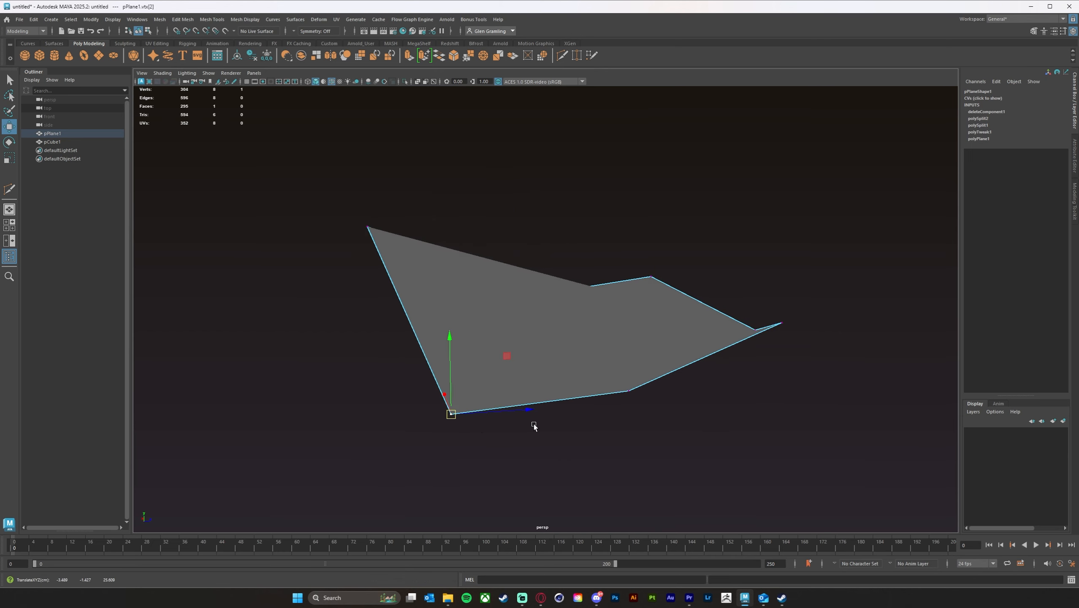
Step: Move the vertex neighbouring the lowered corner to distort the n-gon further, and return to object mode
{"action": "left_click_drag", "start_coordinate": [532, 424], "coordinate": [468, 416], "text": "alt"}
{"action": "left_click_drag", "start_coordinate": [311, 361], "coordinate": [621, 445]}
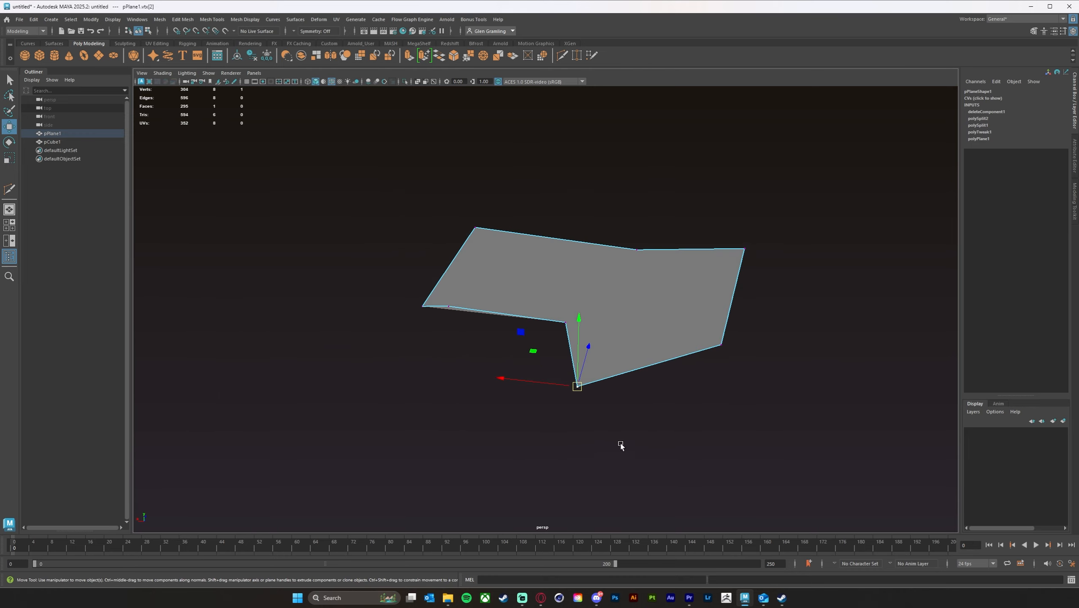
{"action": "left_click", "coordinate": [564, 323]}
{"action": "left_click_drag", "start_coordinate": [566, 330], "coordinate": [578, 431]}
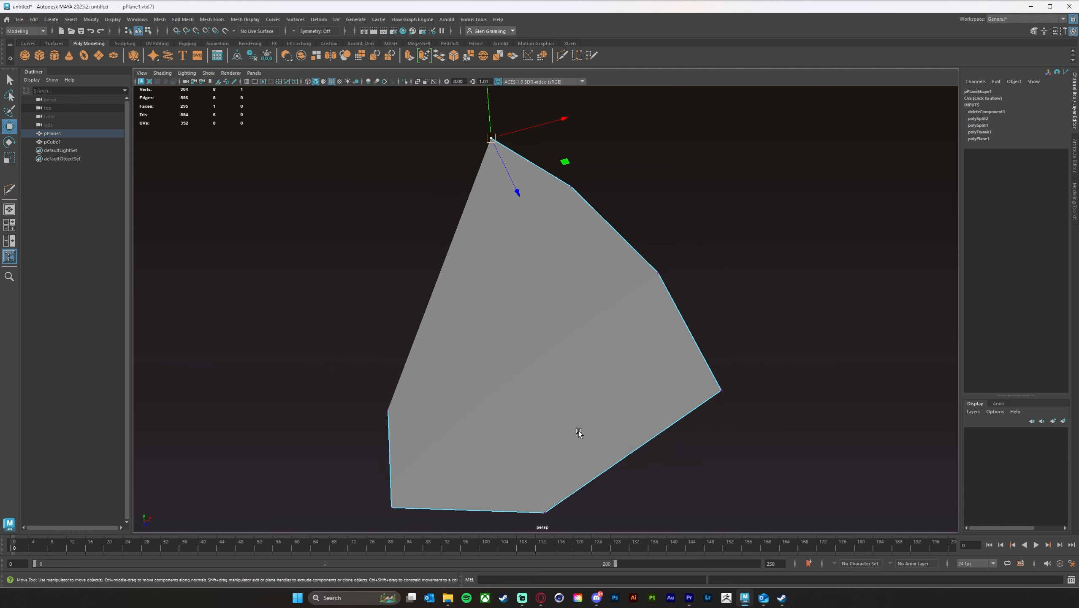
{"action": "right_click_drag", "start_coordinate": [595, 300], "coordinate": [646, 273]}
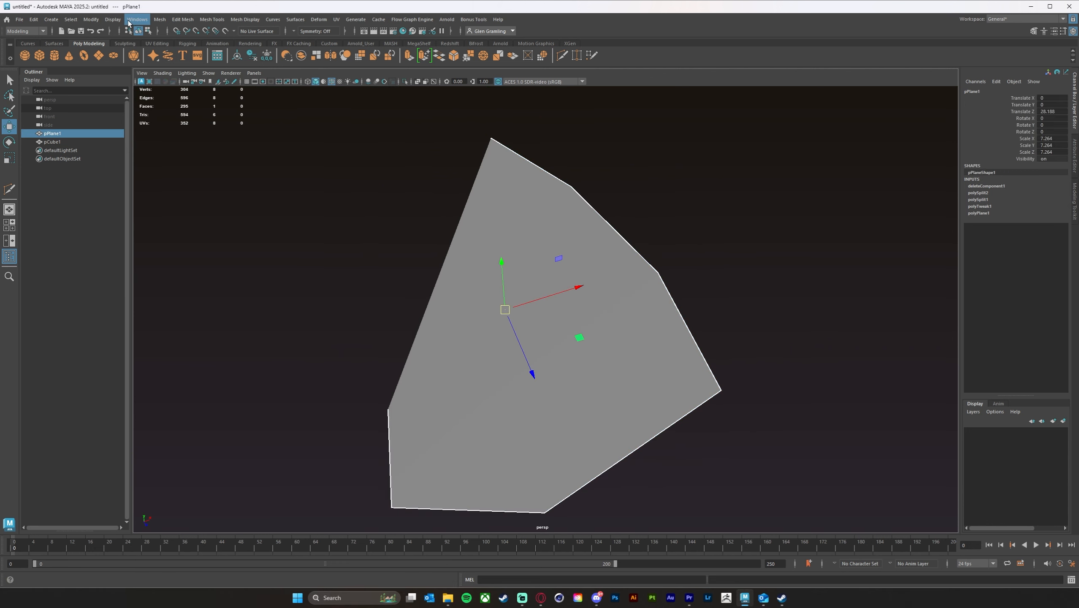
Step: Duplicate the warped n-gon and move the copy beside it to about 8.3 on the X axis
{"action": "left_click", "coordinate": [159, 20]}
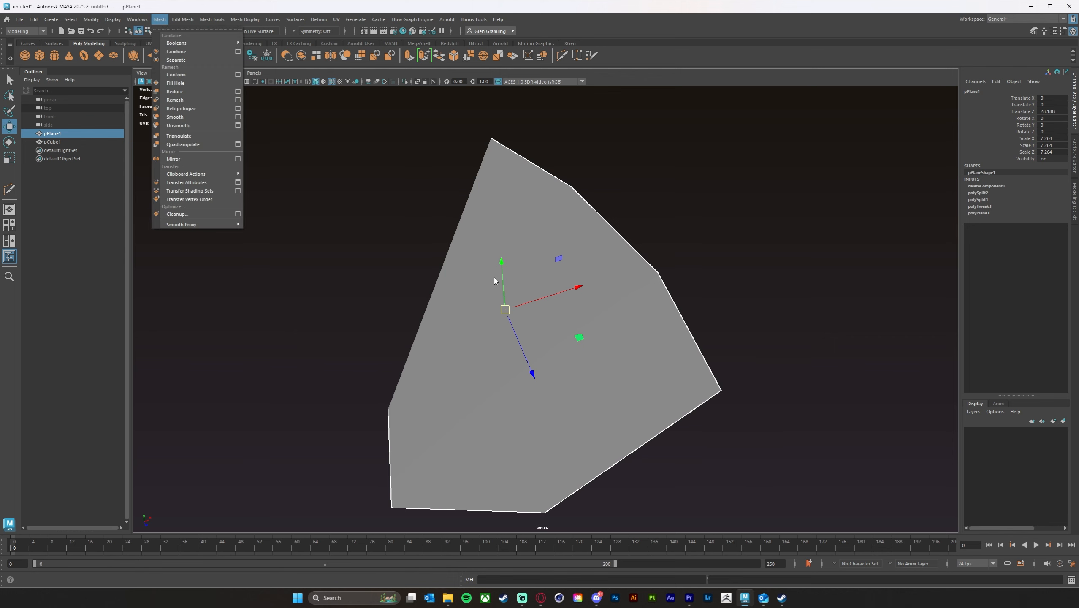
{"action": "left_click", "coordinate": [764, 346]}
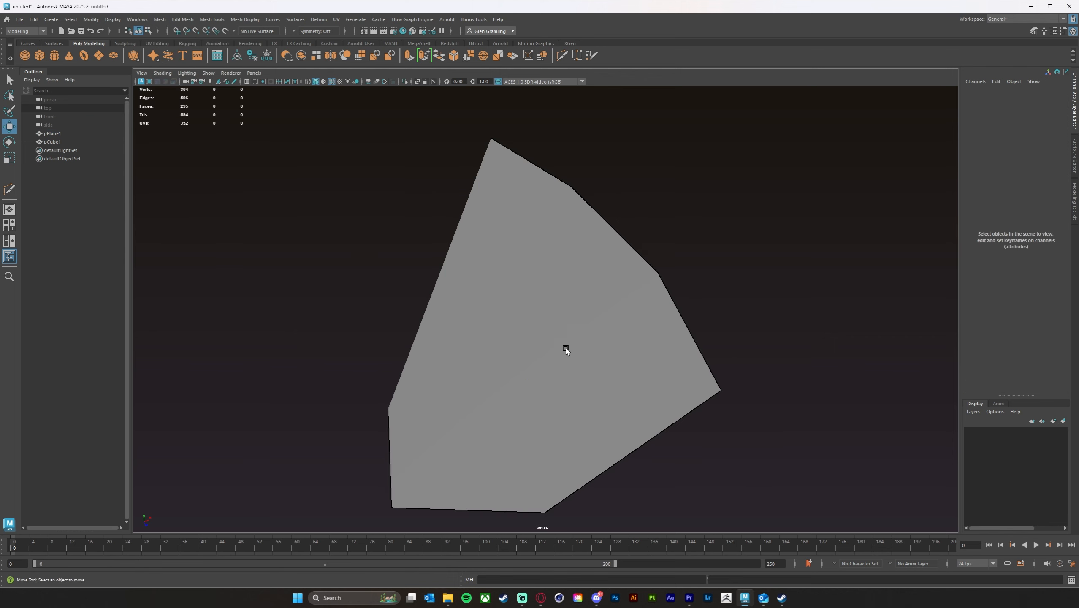
{"action": "key", "text": "ctrl+d"}
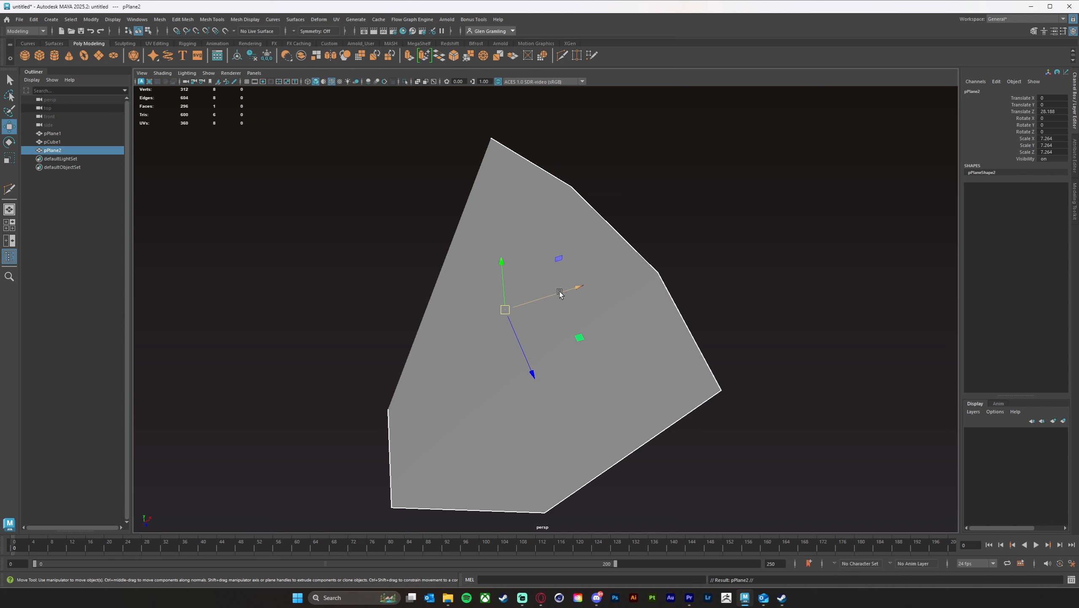
{"action": "left_click_drag", "start_coordinate": [561, 292], "coordinate": [871, 220]}
{"action": "left_click_drag", "start_coordinate": [796, 302], "coordinate": [549, 363], "text": "alt"}
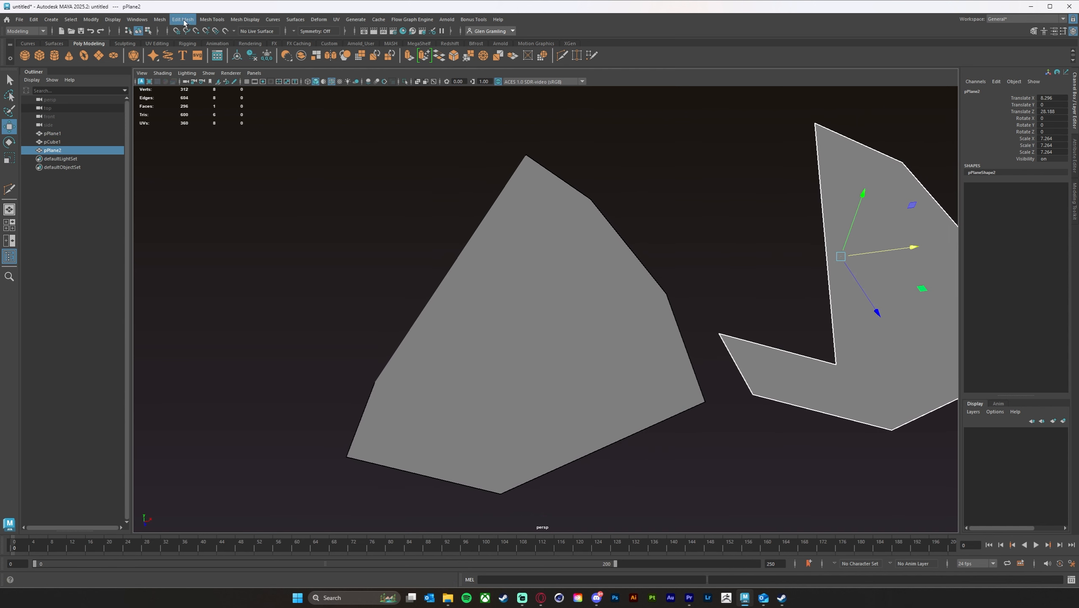
Step: Triangulate the copied n-gon pPlane2 and clear the selection
{"action": "left_click", "coordinate": [160, 19]}
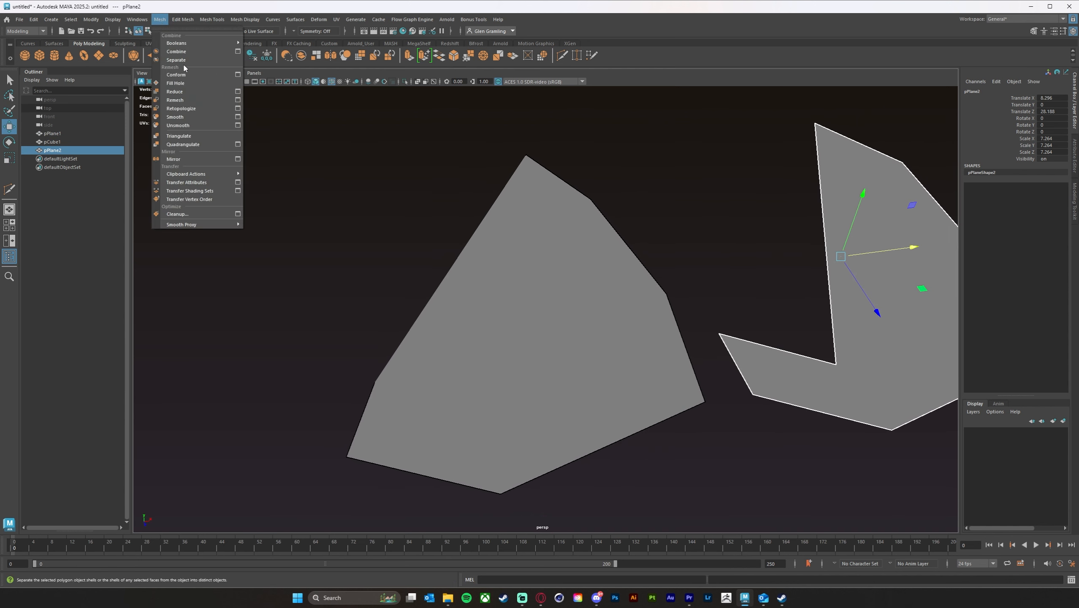
{"action": "left_click", "coordinate": [187, 136]}
{"action": "left_click_drag", "start_coordinate": [654, 343], "coordinate": [520, 354], "text": "alt"}
{"action": "left_click", "coordinate": [647, 298]}
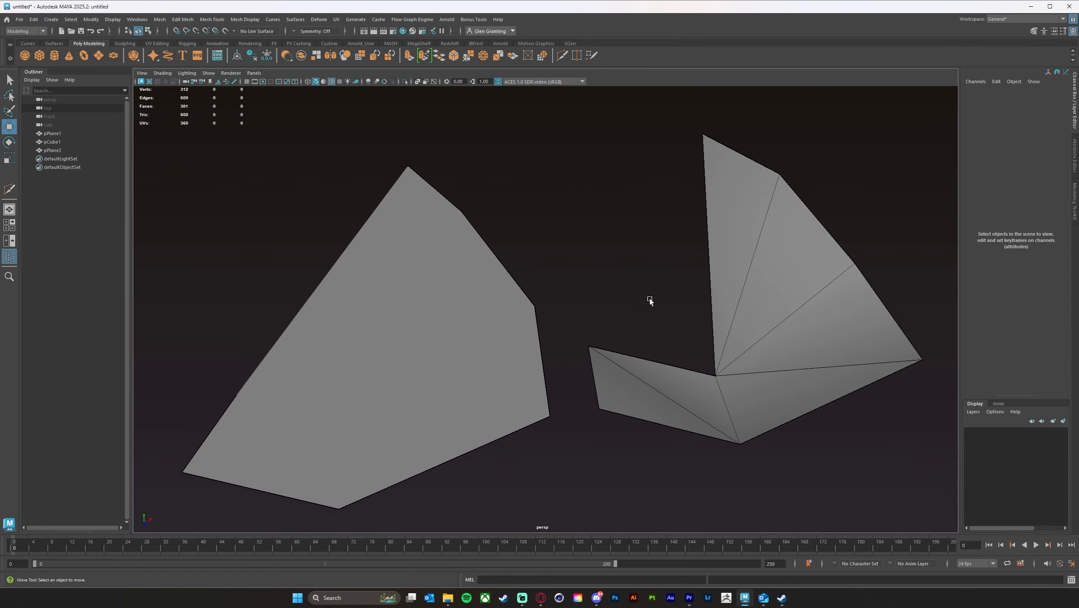
Step: Duplicate the original n-gon again and move the copy past the triangulated one to about 17.3 on the X axis
{"action": "mouse_move", "coordinate": [649, 300]}
{"action": "left_mouse_down", "text": "alt"}
{"action": "mouse_move", "coordinate": [710, 308]}
{"action": "mouse_move", "coordinate": [725, 286]}
{"action": "mouse_move", "coordinate": [797, 292]}
{"action": "mouse_move", "coordinate": [756, 333]}
{"action": "mouse_move", "coordinate": [681, 321]}
{"action": "mouse_move", "coordinate": [555, 402]}
{"action": "mouse_move", "coordinate": [457, 442]}
{"action": "mouse_move", "coordinate": [452, 492]}
{"action": "mouse_move", "coordinate": [463, 437]}
{"action": "mouse_move", "coordinate": [392, 394]}
{"action": "mouse_move", "coordinate": [619, 321]}
{"action": "mouse_move", "coordinate": [505, 322]}
{"action": "mouse_move", "coordinate": [926, 251]}
{"action": "left_mouse_up", "text": "alt"}
{"action": "left_click", "coordinate": [463, 437]}
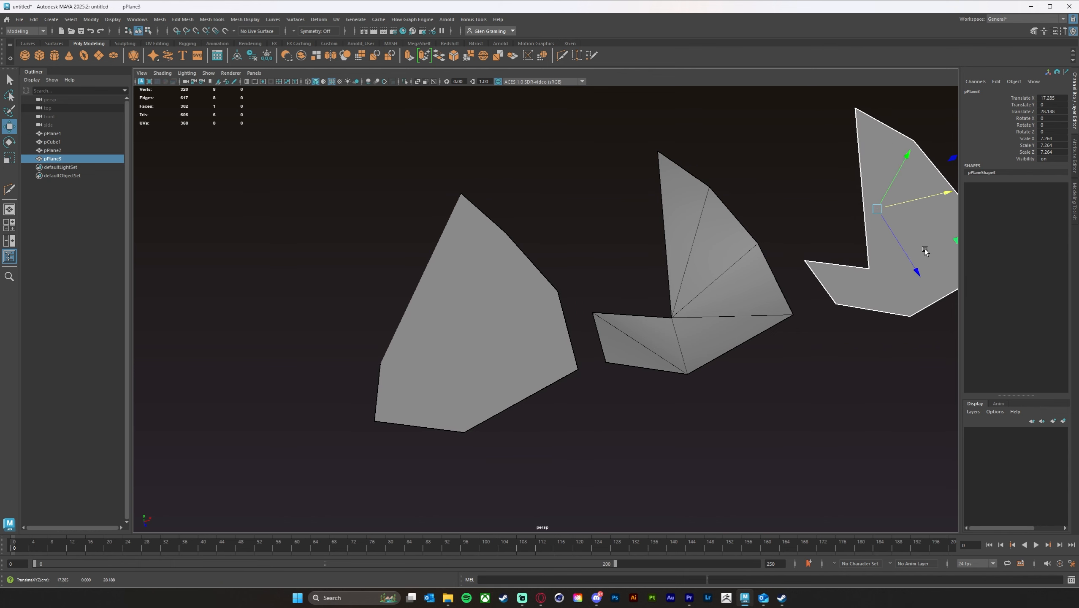
{"action": "middle_click_drag", "start_coordinate": [925, 251], "coordinate": [715, 378], "text": "alt"}
{"action": "left_click", "coordinate": [685, 324]}
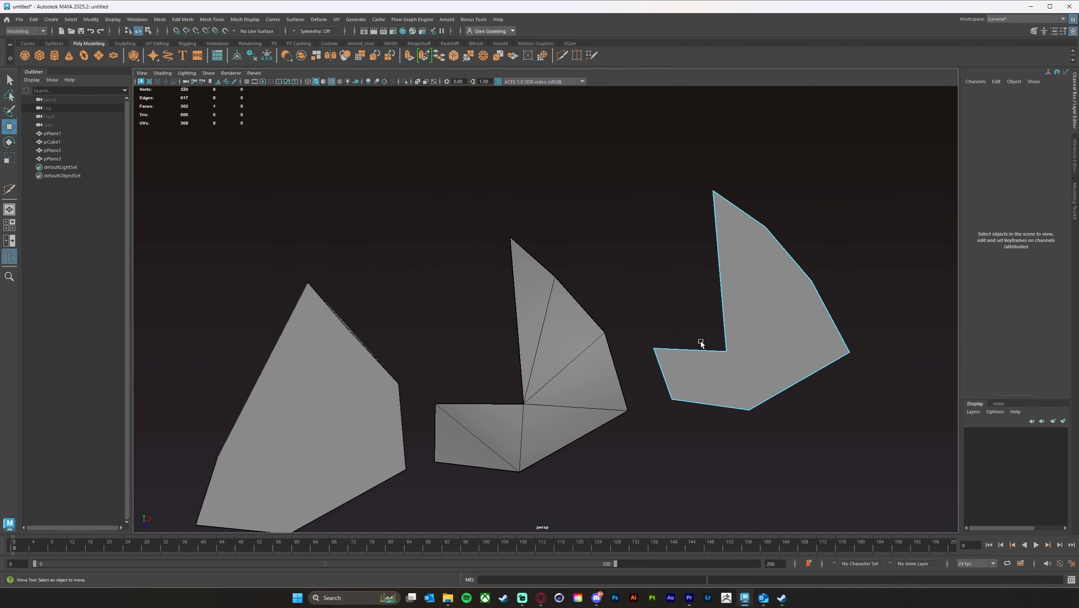
Step: Move several vertices of the n-gon copy pPlane3 to give it a different warped outline
{"action": "right_click_drag", "start_coordinate": [707, 345], "coordinate": [670, 344]}
{"action": "left_click_drag", "start_coordinate": [678, 333], "coordinate": [742, 367]}
{"action": "left_click_drag", "start_coordinate": [758, 420], "coordinate": [648, 264]}
{"action": "left_click_drag", "start_coordinate": [740, 150], "coordinate": [709, 195]}
{"action": "left_click_drag", "start_coordinate": [714, 192], "coordinate": [720, 265]}
{"action": "left_click_drag", "start_coordinate": [825, 261], "coordinate": [853, 302]}
{"action": "left_click_drag", "start_coordinate": [710, 395], "coordinate": [786, 451]}
{"action": "left_click_drag", "start_coordinate": [749, 410], "coordinate": [689, 408]}
Step: Return the reshaped copy pPlane3 to object mode and triangulate it
{"action": "right_click_drag", "start_coordinate": [698, 335], "coordinate": [734, 316]}
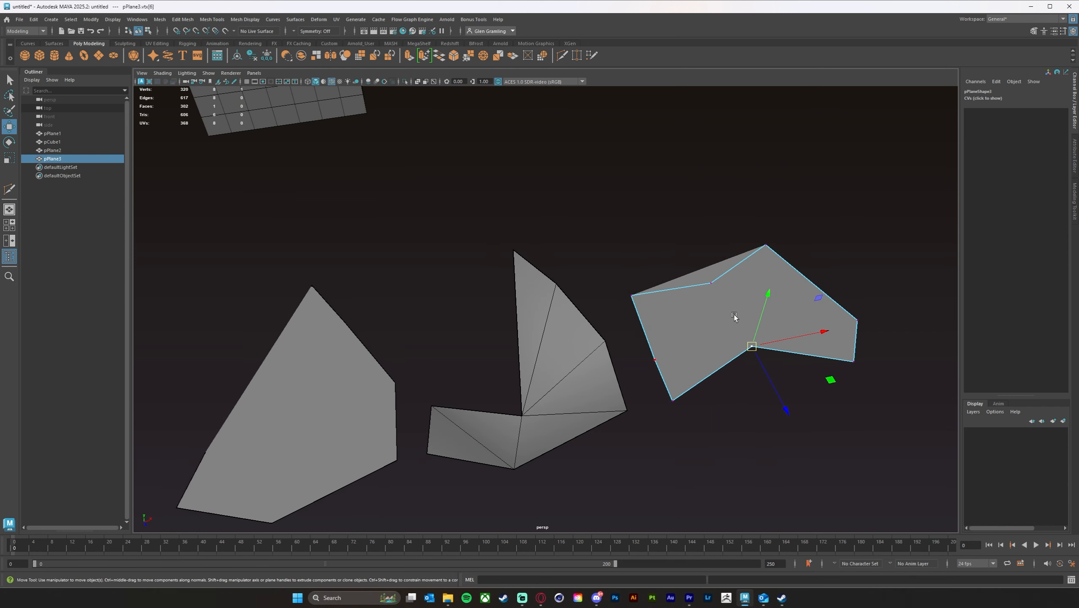
{"action": "left_click", "coordinate": [160, 19]}
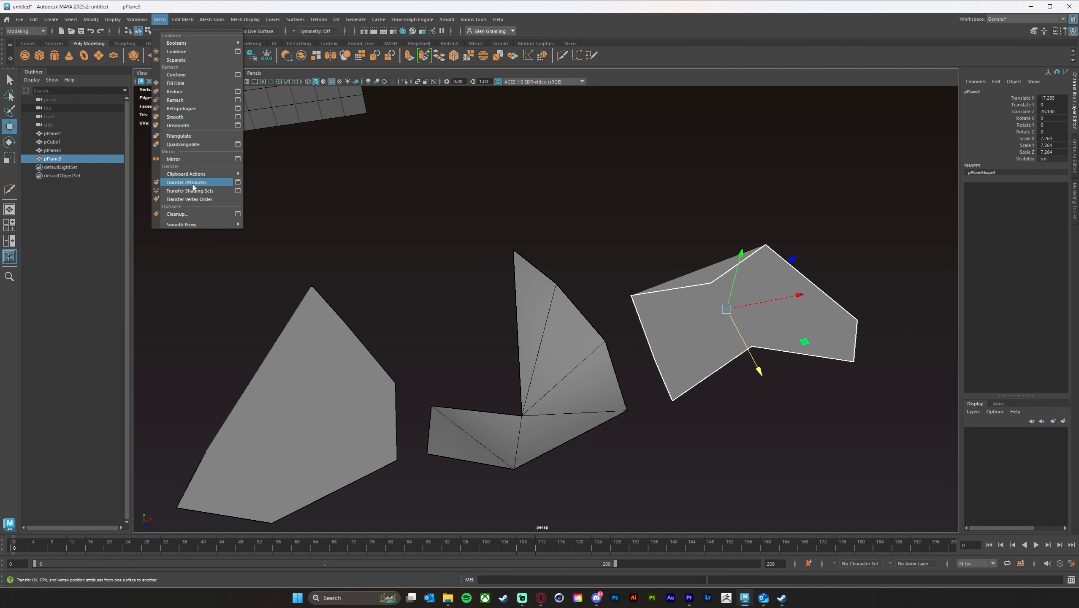
{"action": "left_click", "coordinate": [178, 135]}
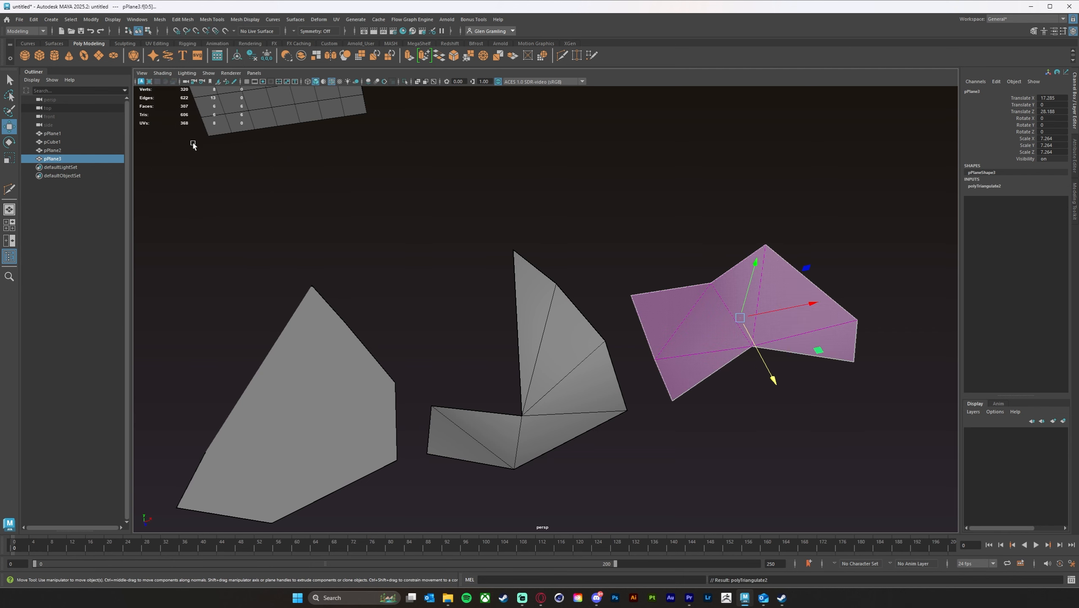
Step: Clear the selection and compare how the two triangulated copies pPlane2 and pPlane3 divide against the original n-gon from several angles
{"action": "left_click_drag", "start_coordinate": [591, 197], "coordinate": [830, 261], "text": "alt"}
{"action": "right_click_drag", "start_coordinate": [743, 238], "coordinate": [783, 228]}
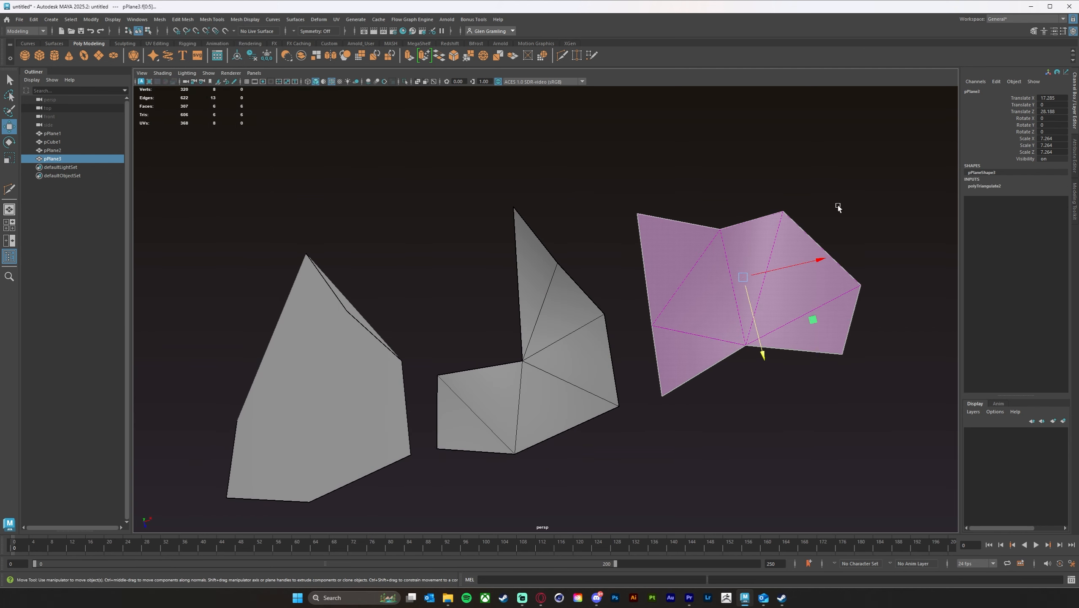
{"action": "left_click", "coordinate": [840, 207]}
{"action": "left_click_drag", "start_coordinate": [857, 212], "coordinate": [868, 240], "text": "alt"}
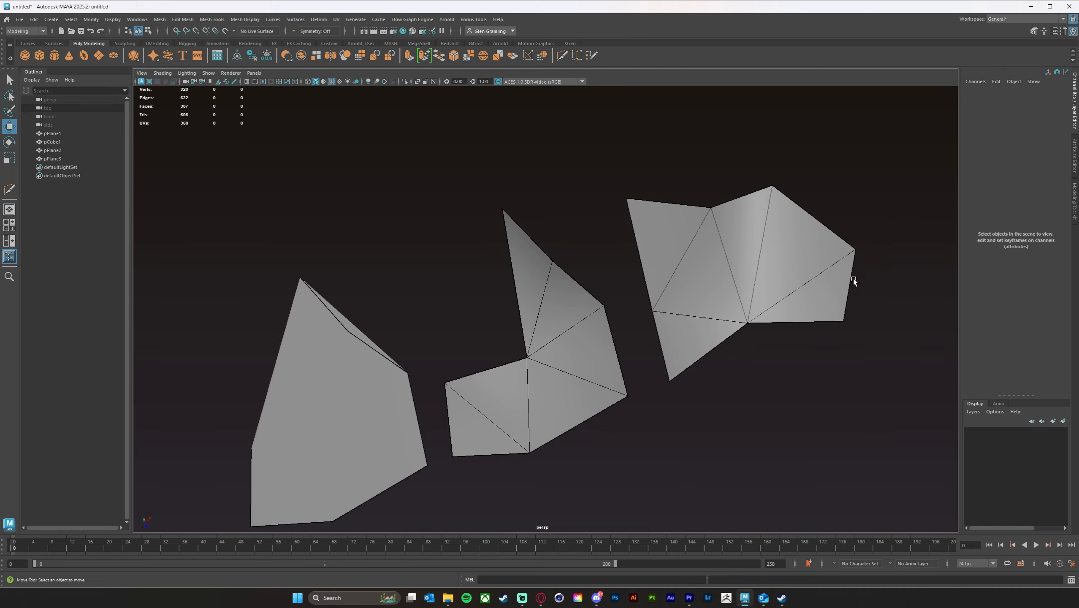
{"action": "left_click_drag", "start_coordinate": [617, 392], "coordinate": [624, 370], "text": "alt"}
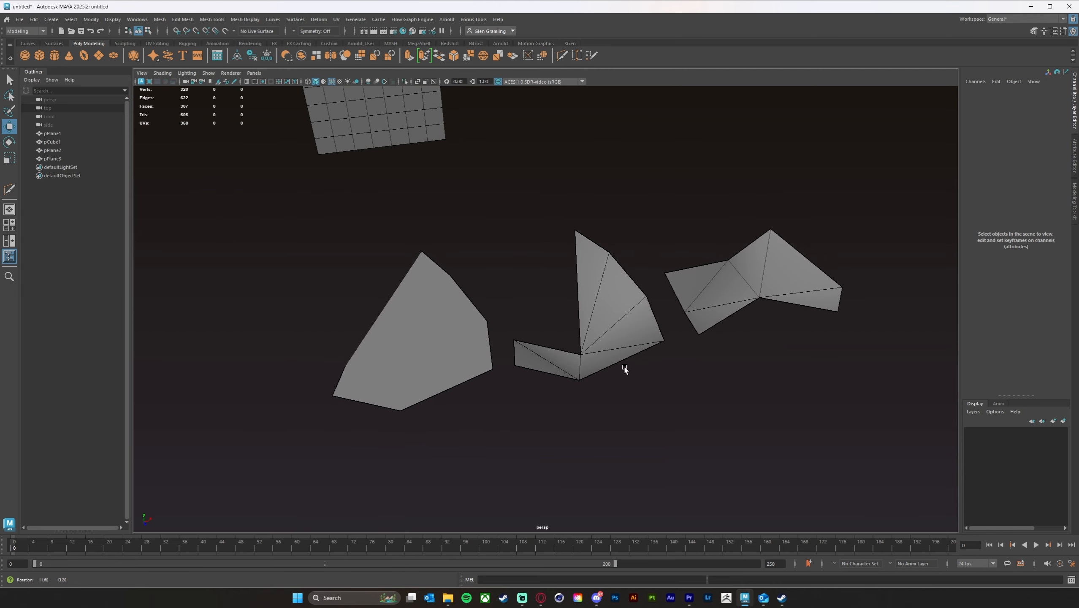
{"action": "middle_click_drag", "start_coordinate": [712, 362], "coordinate": [620, 383], "text": "alt"}
{"action": "right_click_drag", "start_coordinate": [620, 383], "coordinate": [697, 388], "text": "alt"}
{"action": "middle_click_drag", "start_coordinate": [674, 386], "coordinate": [759, 351], "text": "alt"}
{"action": "left_click_drag", "start_coordinate": [760, 351], "coordinate": [680, 367], "text": "alt"}
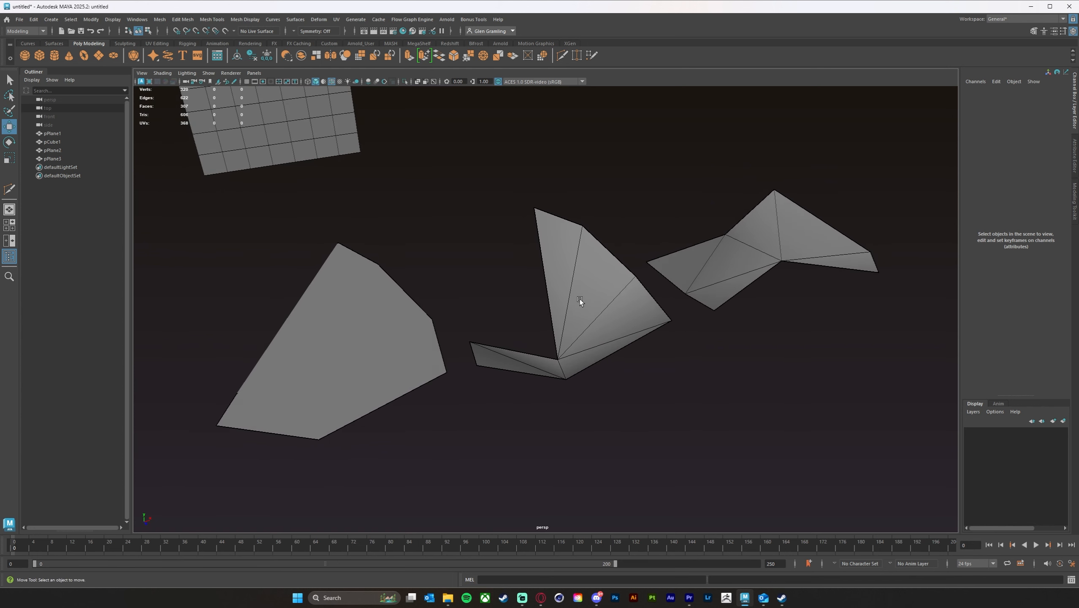
{"action": "middle_click_drag", "start_coordinate": [585, 310], "coordinate": [595, 336], "text": "alt"}
{"action": "right_click_drag", "start_coordinate": [579, 337], "coordinate": [595, 336], "text": "alt"}
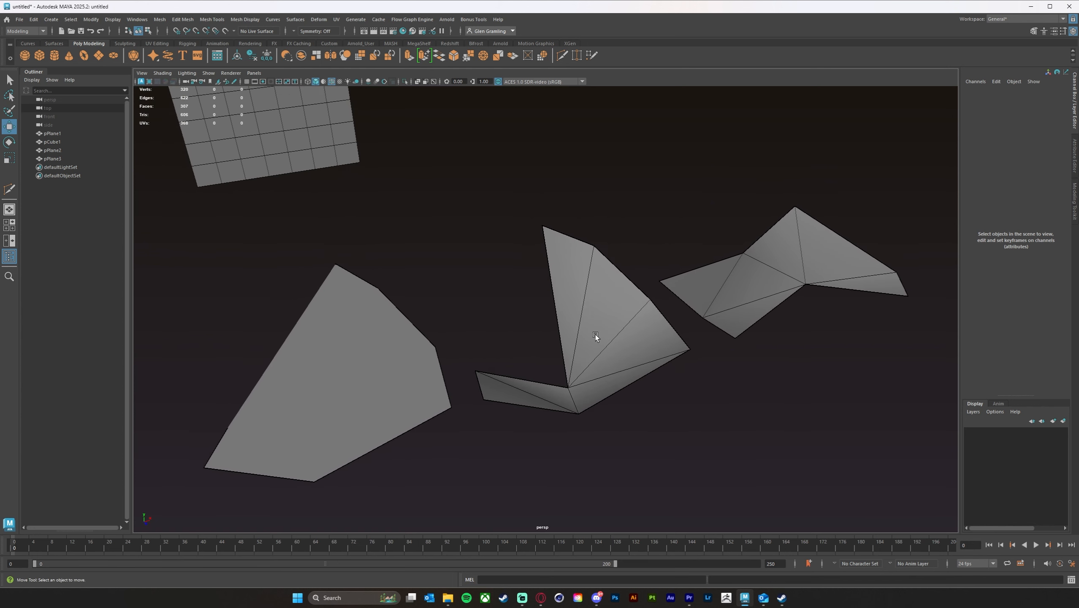
{"action": "mouse_move", "coordinate": [600, 392]}
{"action": "left_mouse_down", "text": "alt"}
{"action": "mouse_move", "coordinate": [612, 393]}
{"action": "mouse_move", "coordinate": [609, 405]}
{"action": "mouse_move", "coordinate": [659, 374]}
{"action": "mouse_move", "coordinate": [640, 378]}
{"action": "mouse_move", "coordinate": [650, 400]}
{"action": "mouse_move", "coordinate": [594, 411]}
{"action": "mouse_move", "coordinate": [626, 414]}
{"action": "mouse_move", "coordinate": [590, 414]}
{"action": "mouse_move", "coordinate": [602, 407]}
{"action": "left_mouse_up", "text": "alt"}
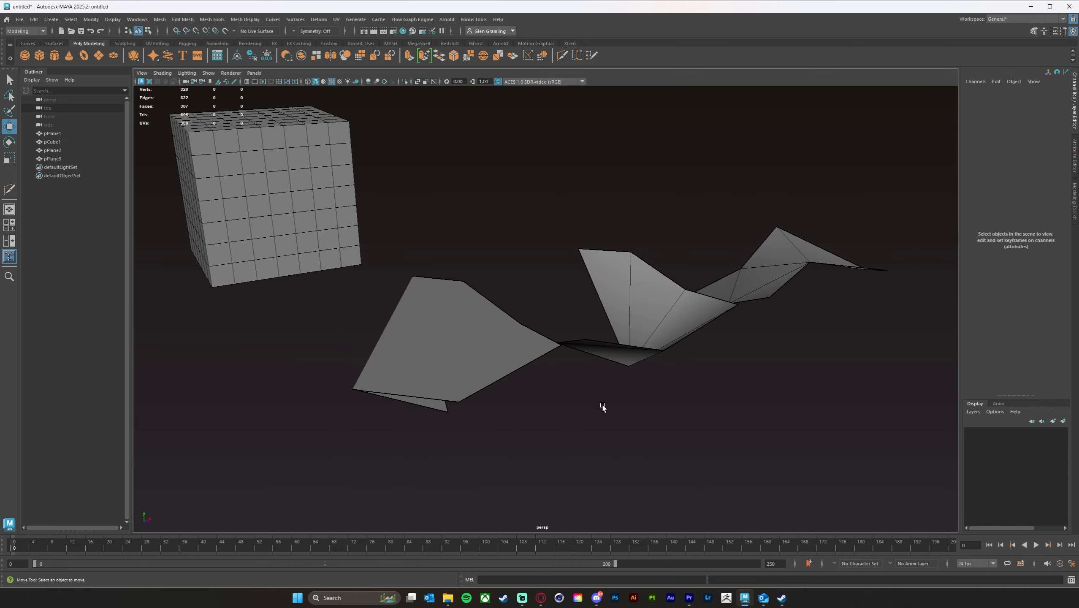
{"action": "mouse_move", "coordinate": [597, 397]}
{"action": "left_mouse_down", "text": "alt"}
{"action": "mouse_move", "coordinate": [568, 425]}
{"action": "mouse_move", "coordinate": [515, 408]}
{"action": "mouse_move", "coordinate": [601, 391]}
{"action": "left_mouse_up", "text": "alt"}
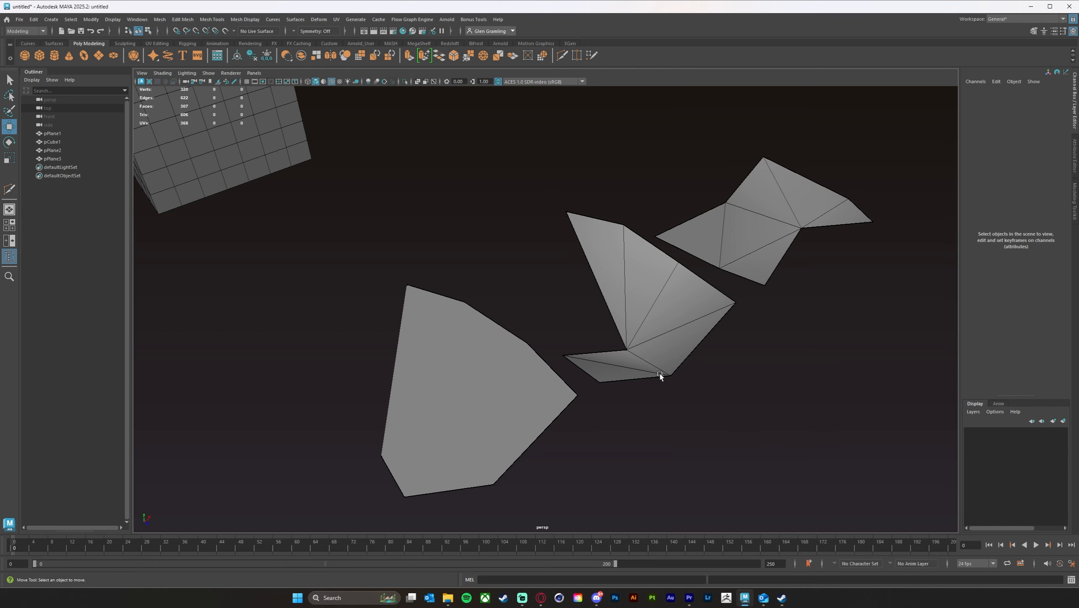
{"action": "left_click_drag", "start_coordinate": [660, 376], "coordinate": [622, 391], "text": "alt"}
{"action": "middle_click_drag", "start_coordinate": [770, 435], "coordinate": [660, 425], "text": "alt"}
Step: Undo the last change on pPlane1, return to object mode and delete all three n-gon planes
{"action": "key", "text": "ctrl+z"}
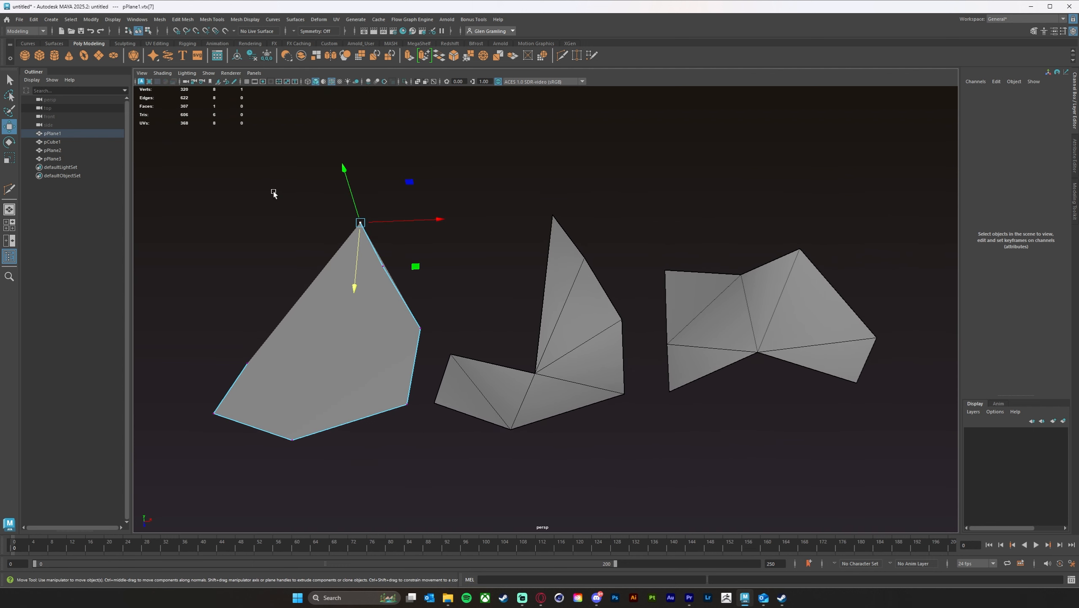
{"action": "right_click_drag", "start_coordinate": [366, 333], "coordinate": [410, 313]}
{"action": "left_click_drag", "start_coordinate": [241, 198], "coordinate": [902, 500]}
{"action": "key", "text": "Delete"}
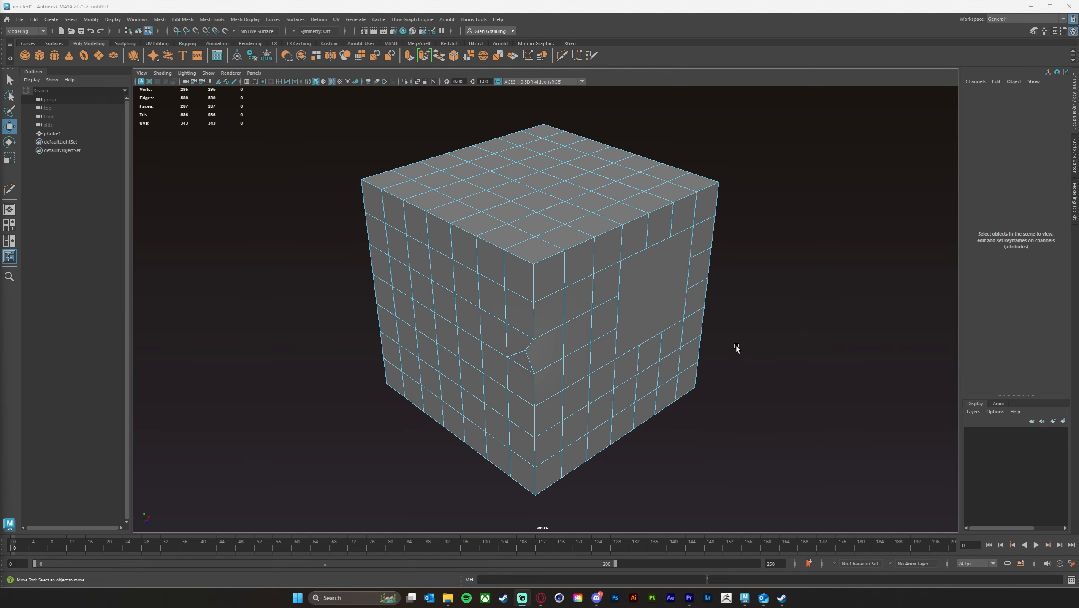
Step: Examine the five-sided face on the cube's vertical corner edge by selecting and framing it, and clear the selection
{"action": "left_click_drag", "start_coordinate": [734, 358], "coordinate": [736, 358], "text": "alt"}
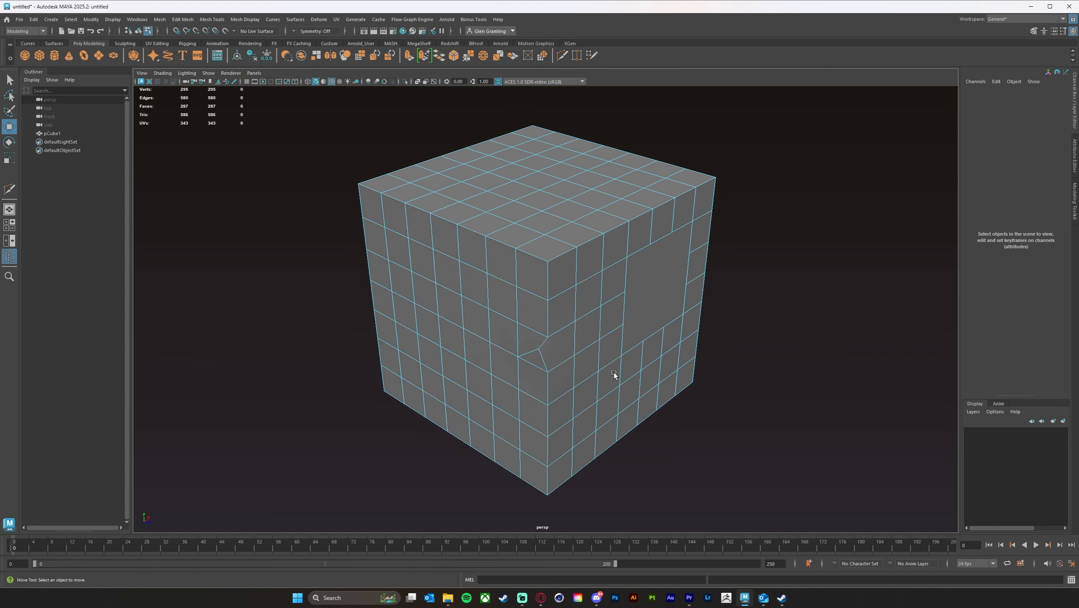
{"action": "right_click_drag", "start_coordinate": [558, 351], "coordinate": [553, 367]}
{"action": "left_click", "coordinate": [554, 352]}
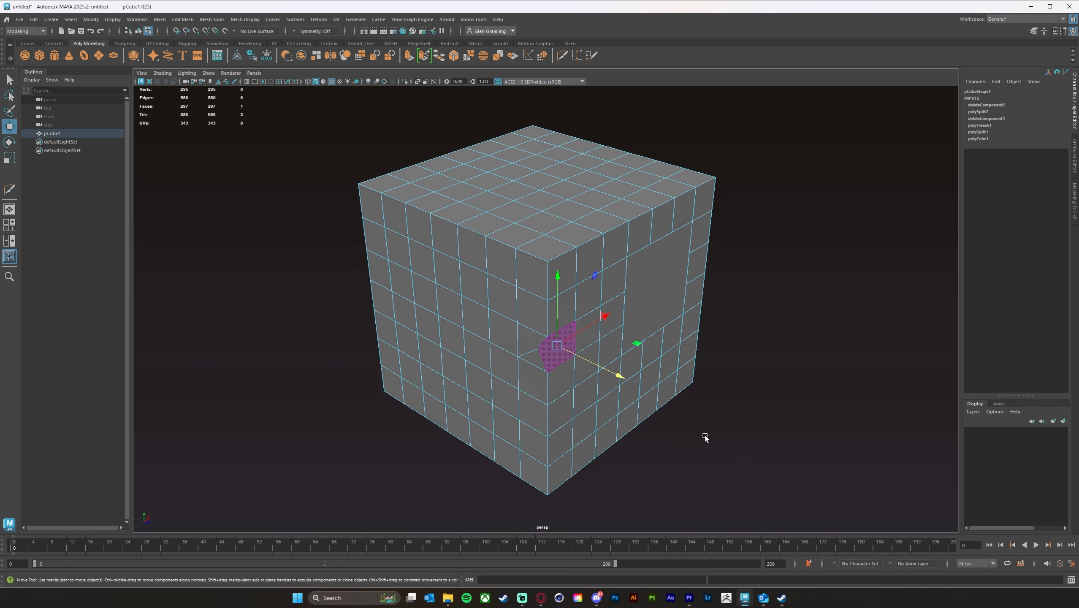
{"action": "key", "text": "f"}
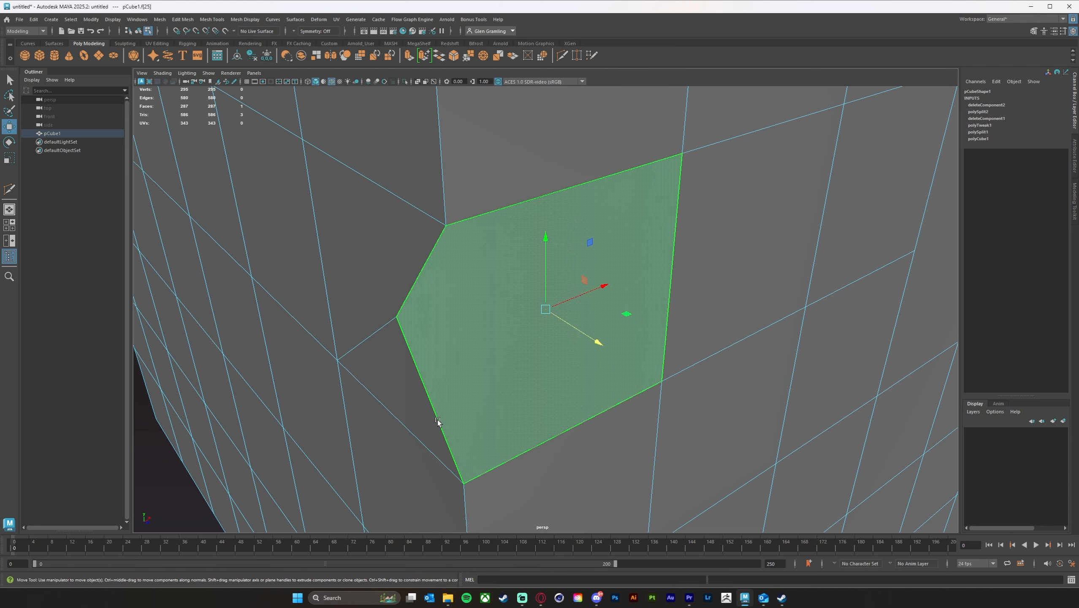
{"action": "scroll", "coordinate": [502, 224], "scroll_direction": "down", "scroll_amount": 10}
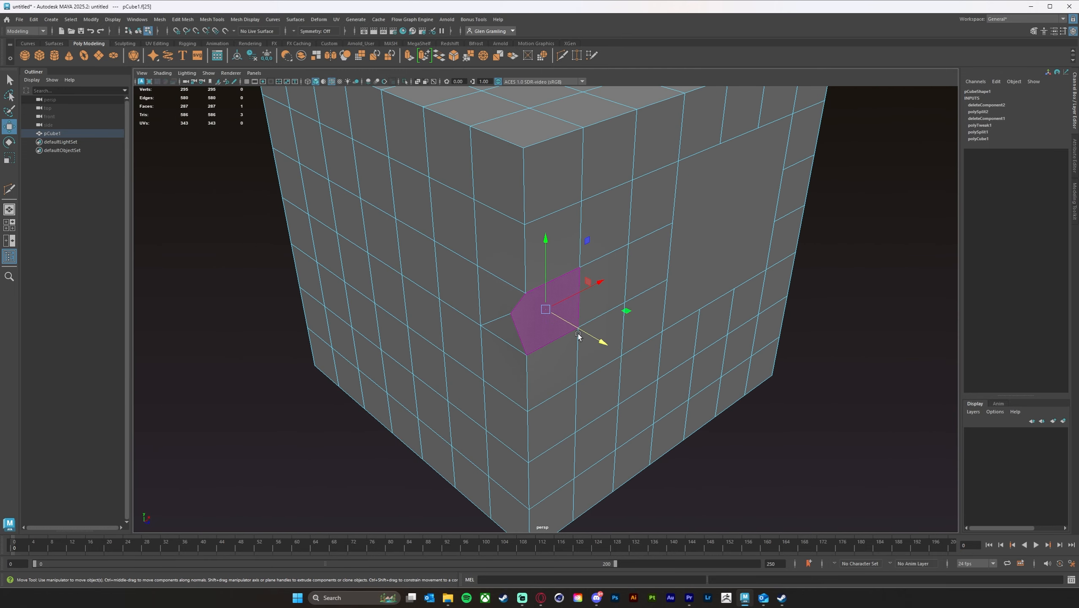
{"action": "scroll", "coordinate": [510, 340], "scroll_direction": "down", "scroll_amount": 8}
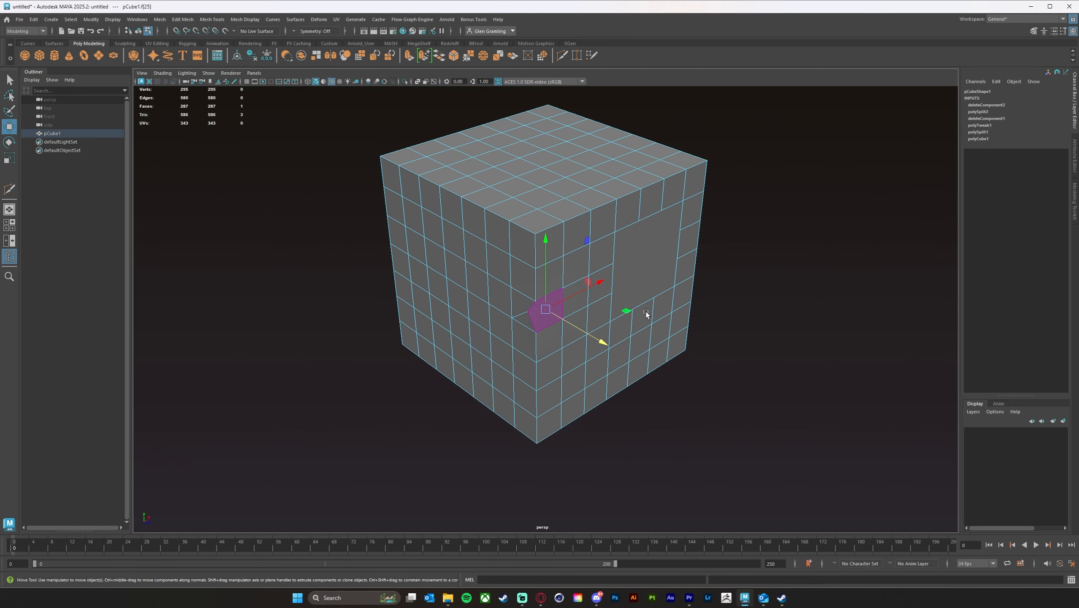
{"action": "left_click", "coordinate": [811, 313]}
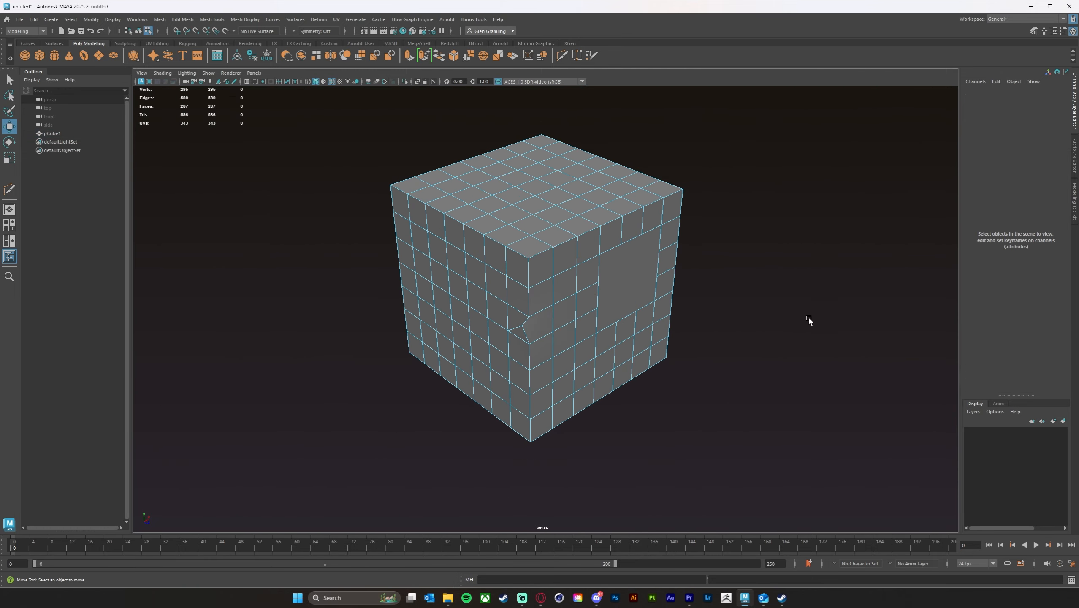
Step: Select the whole cube in object mode and open the Cleanup options, resetting them to defaults
{"action": "right_click_drag", "start_coordinate": [549, 219], "coordinate": [577, 211]}
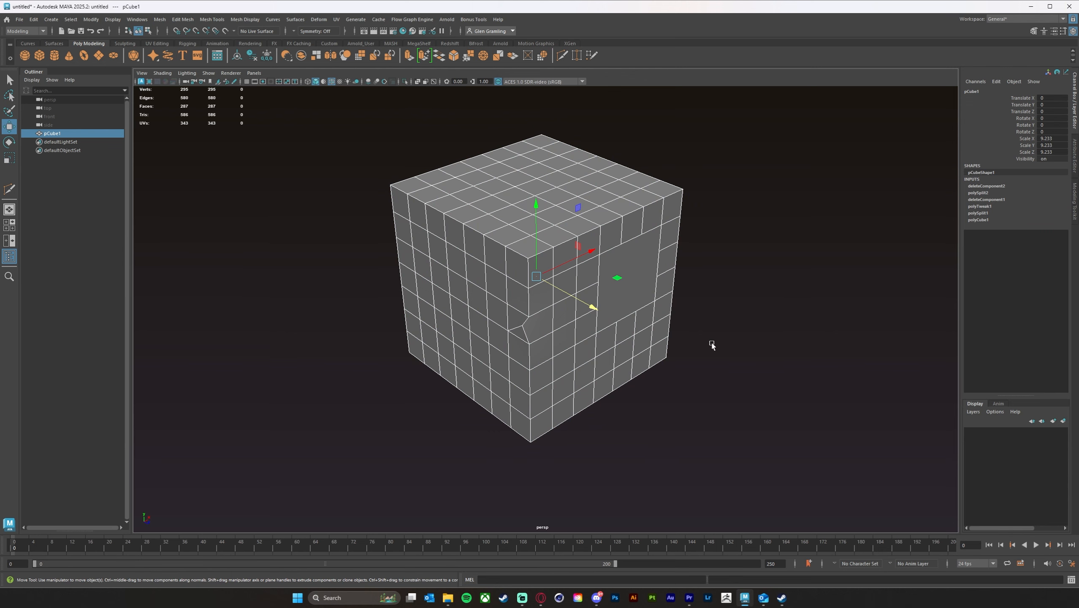
{"action": "scroll", "coordinate": [711, 345], "scroll_direction": "up", "scroll_amount": 4}
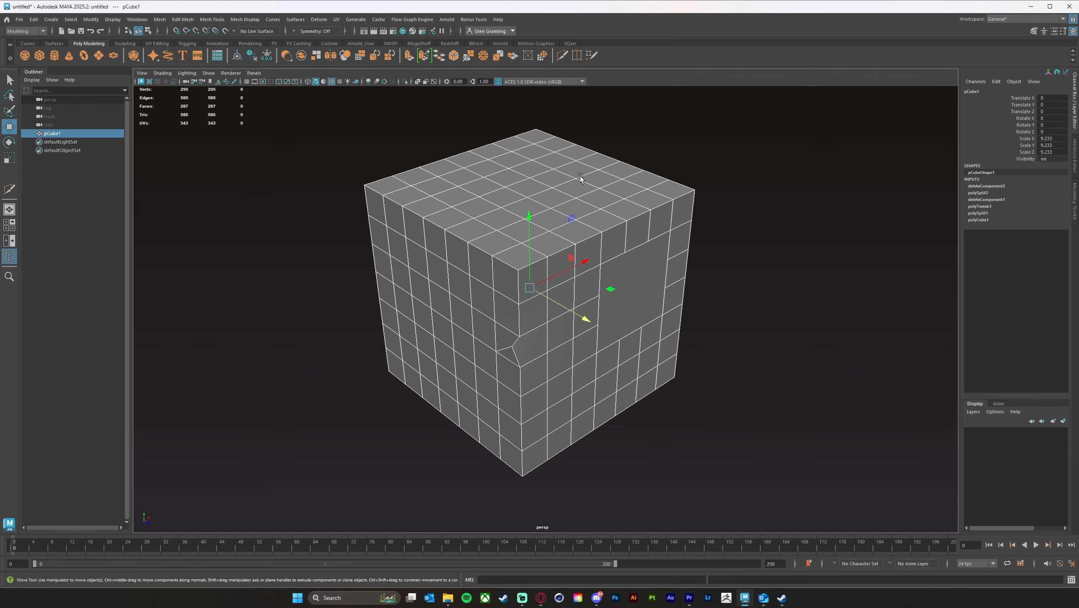
{"action": "left_click", "coordinate": [159, 19]}
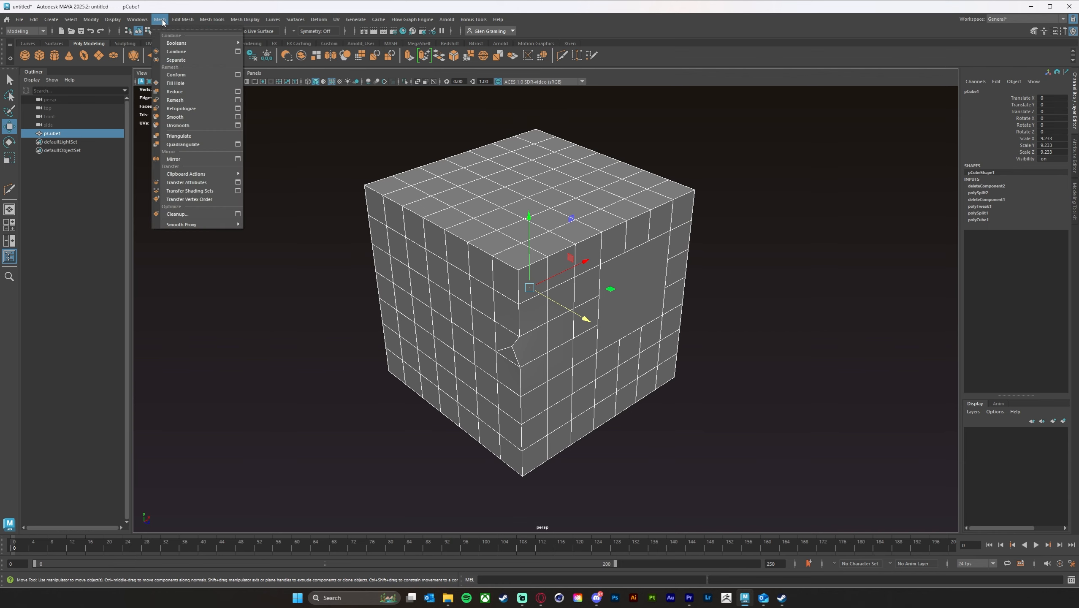
{"action": "left_click", "coordinate": [238, 214]}
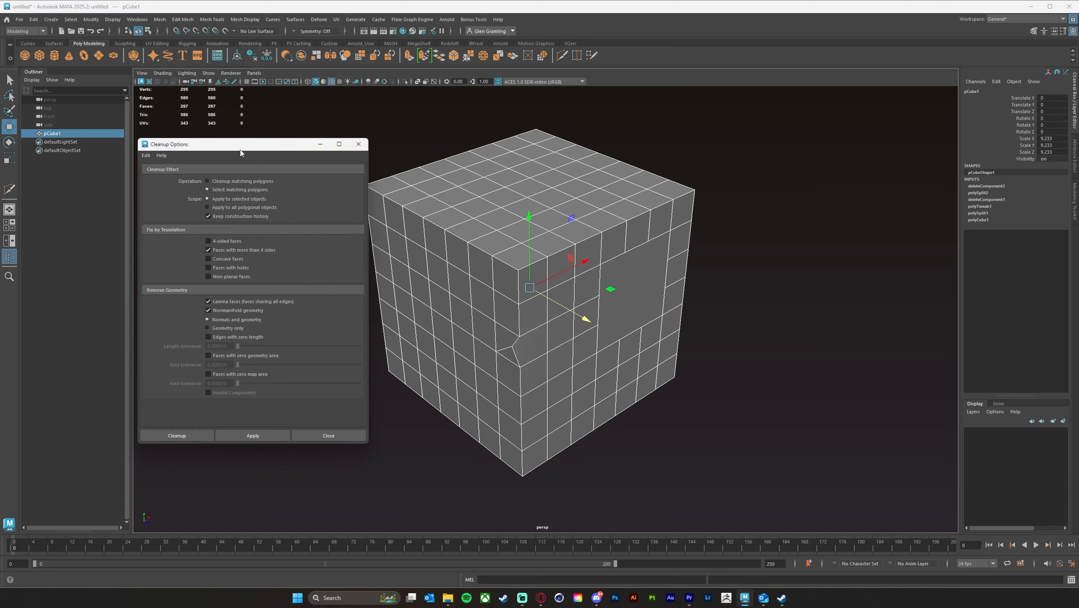
{"action": "left_click_drag", "start_coordinate": [240, 146], "coordinate": [560, 142]}
{"action": "left_click", "coordinate": [465, 148]}
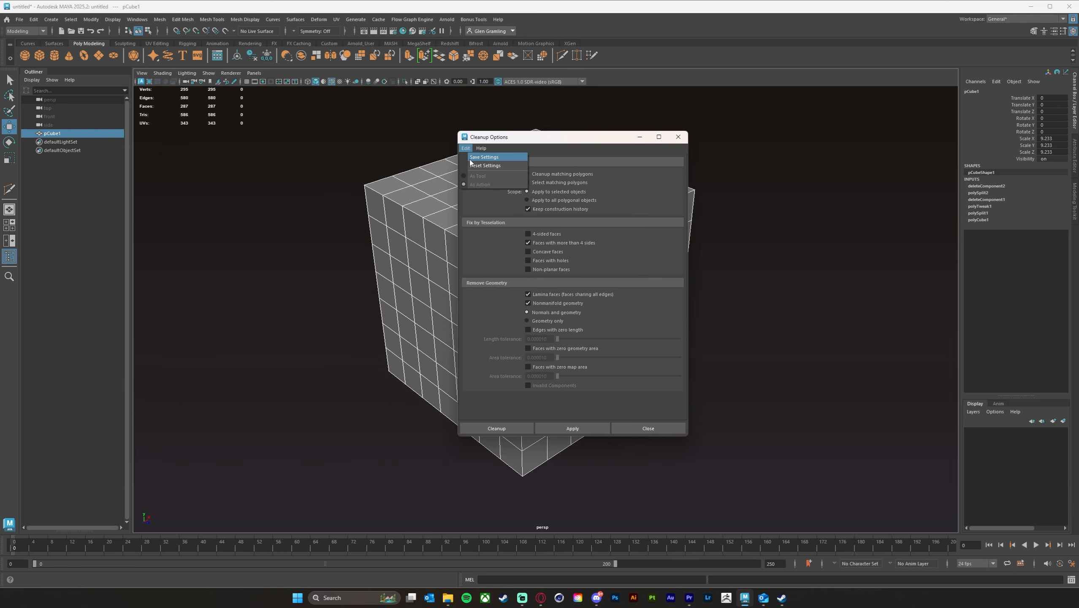
{"action": "left_click", "coordinate": [472, 165]}
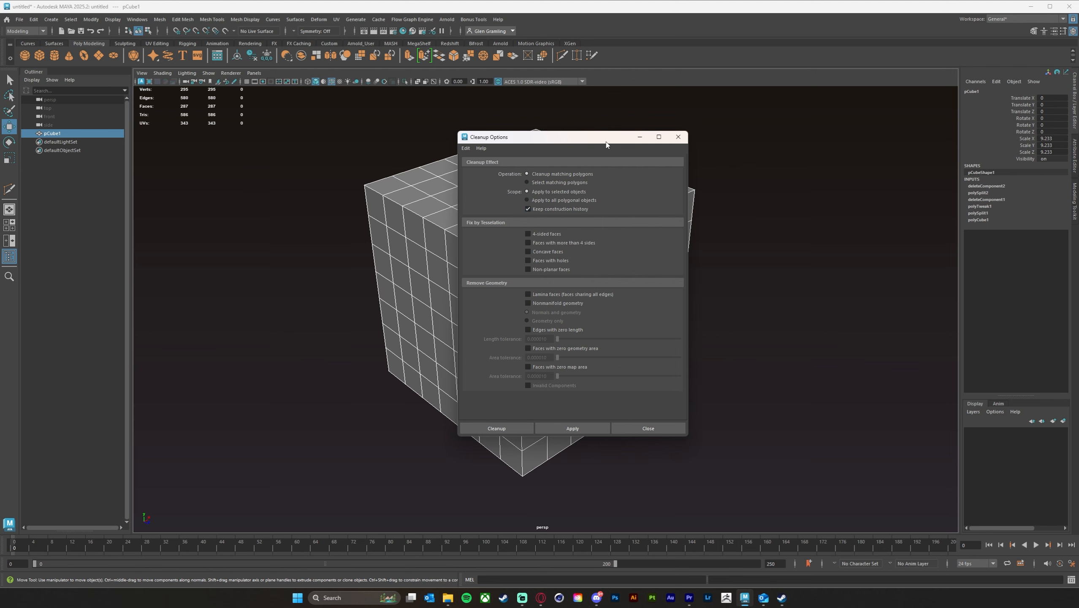
Step: Run Cleanup on the cube to select matching polygons, with faces with more than 4 sides and nonmanifold geometry enabled
{"action": "left_click_drag", "start_coordinate": [608, 145], "coordinate": [583, 146]}
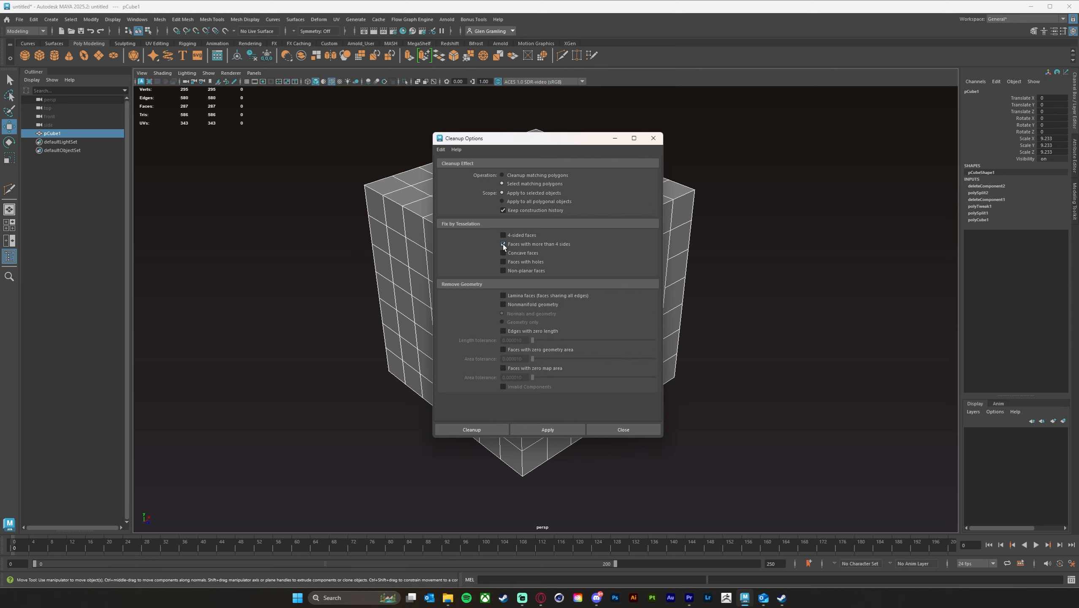
{"action": "left_click", "coordinate": [503, 304]}
{"action": "left_click", "coordinate": [483, 429]}
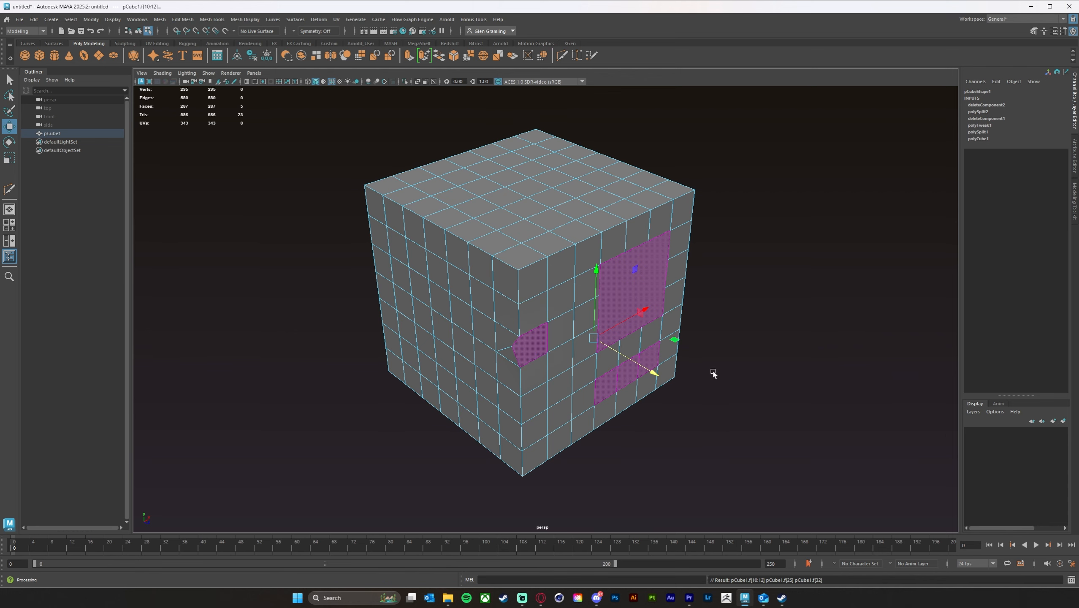
Step: Examine the n-gon faces found by Cleanup and select only the large one on the cube's side
{"action": "left_click_drag", "start_coordinate": [792, 374], "coordinate": [713, 353], "text": "alt"}
{"action": "right_click_drag", "start_coordinate": [713, 352], "coordinate": [783, 329], "text": "alt"}
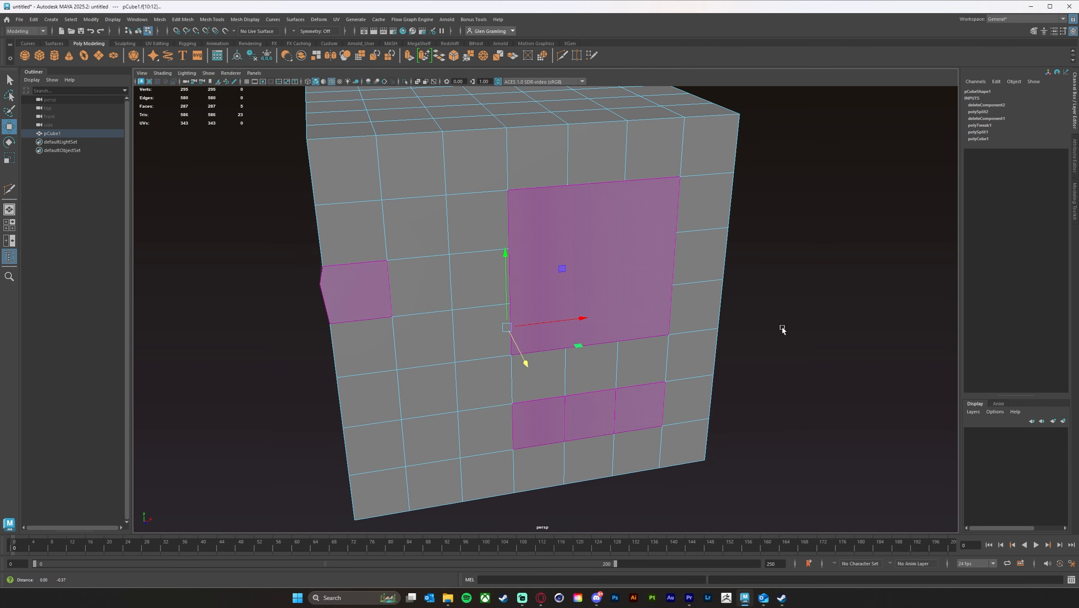
{"action": "left_click", "coordinate": [810, 341]}
{"action": "left_click", "coordinate": [588, 267]}
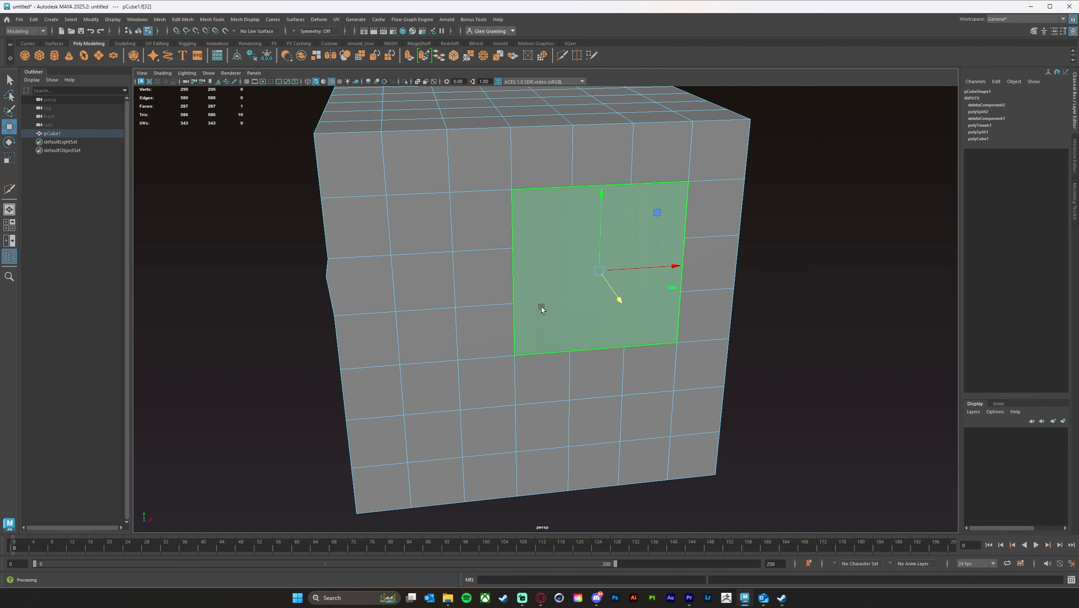
Step: Check the border edges of the large n-gon one by one in edge mode and clear the selection
{"action": "right_click", "coordinate": [559, 188]}
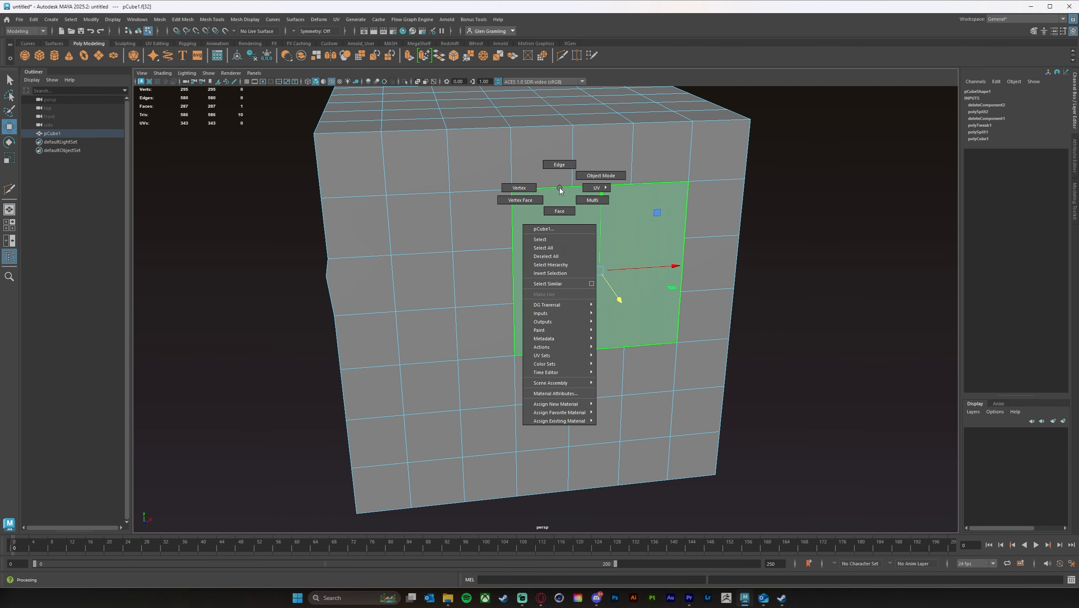
{"action": "left_click", "coordinate": [558, 165]}
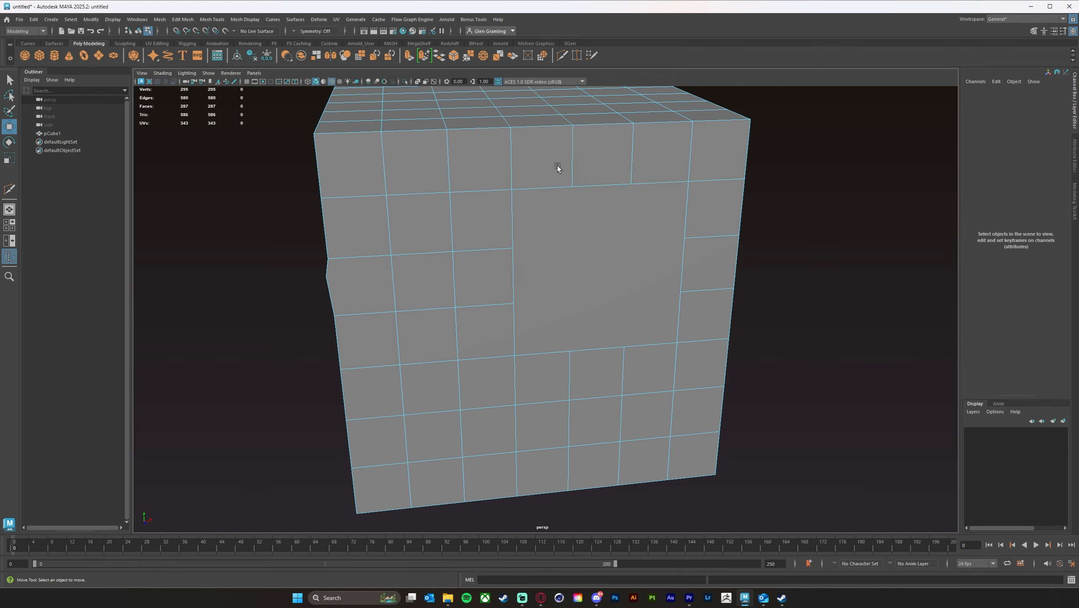
{"action": "left_click", "coordinate": [545, 176]}
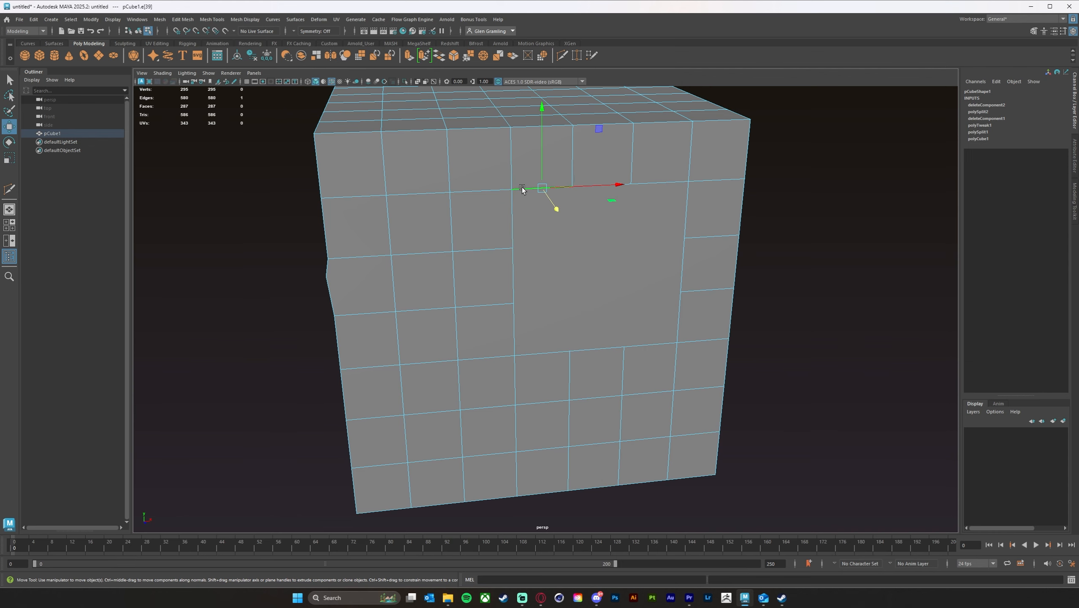
{"action": "left_click", "coordinate": [510, 213]}
{"action": "left_click", "coordinate": [513, 279]}
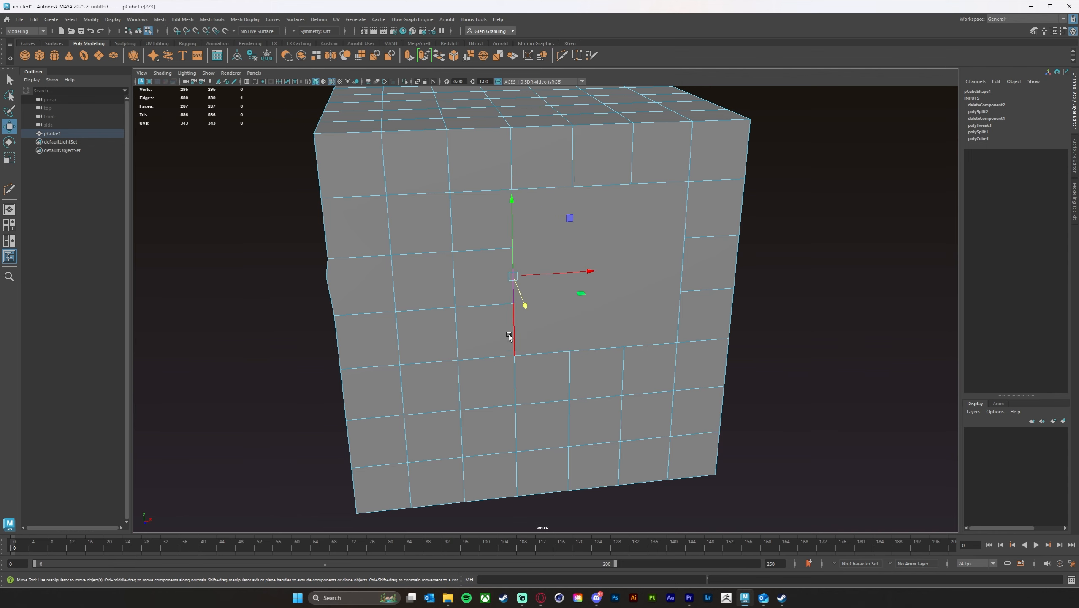
{"action": "left_click", "coordinate": [543, 355]}
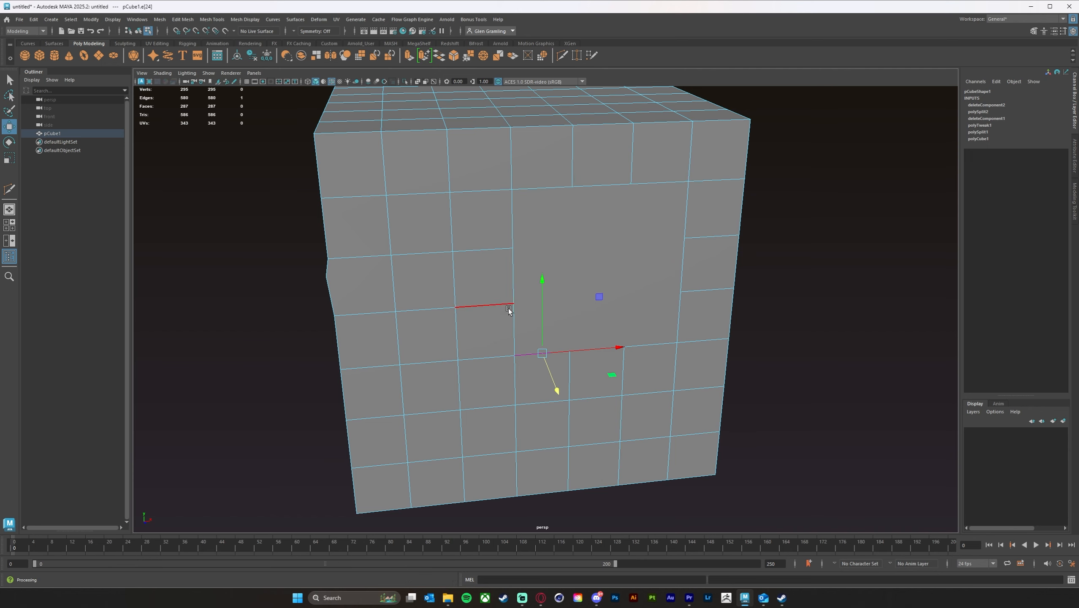
{"action": "left_click", "coordinate": [853, 327]}
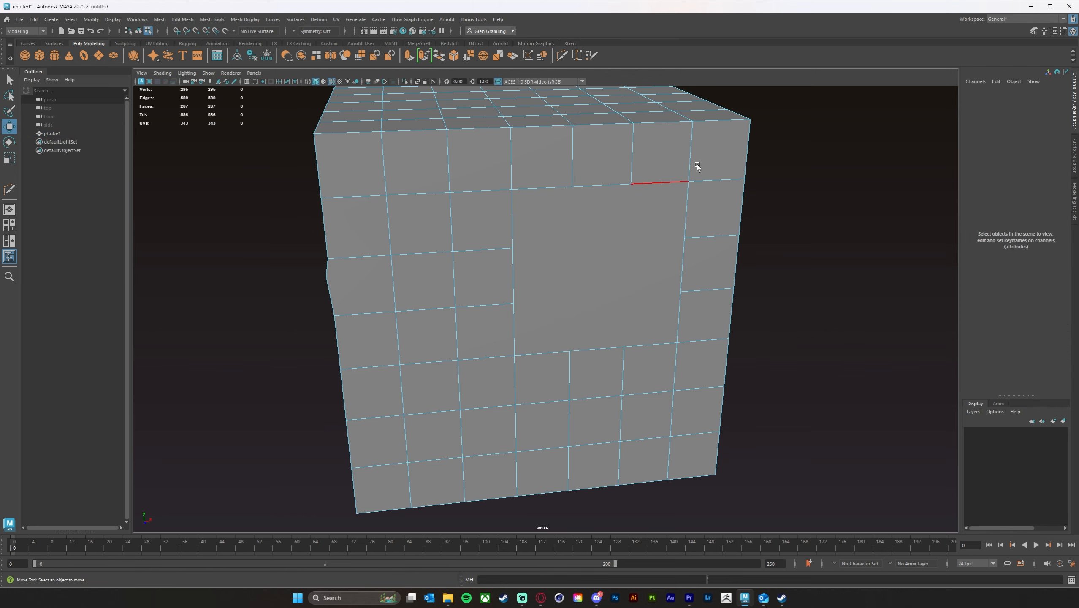
Step: Cut two horizontal edges across the large n-gon with Multi-Cut, connecting the existing vertices on its opposite sides
{"action": "left_click", "coordinate": [561, 55]}
{"action": "left_click", "coordinate": [512, 248]}
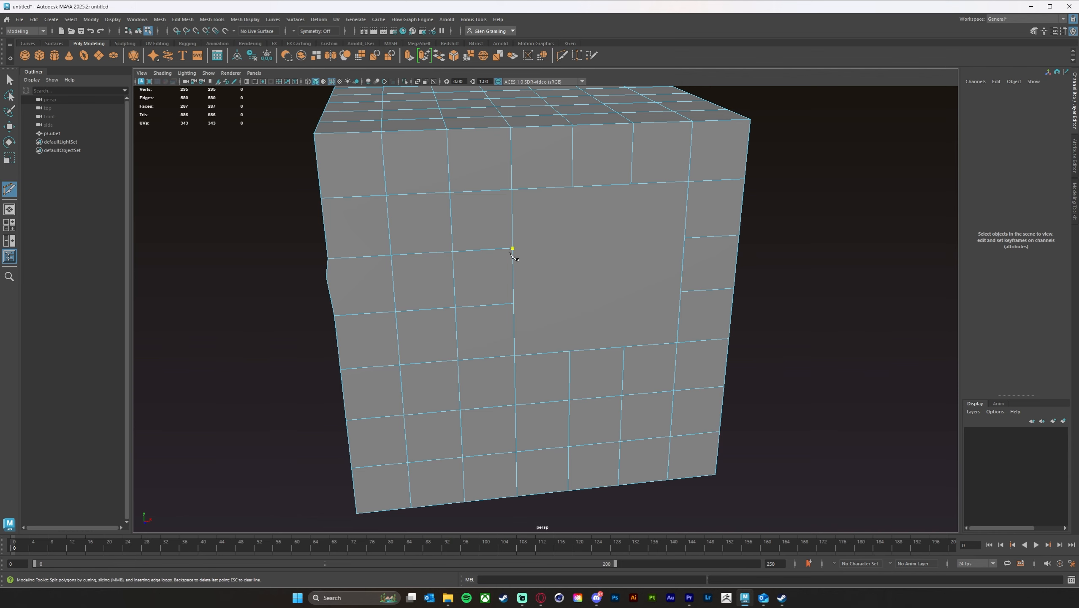
{"action": "left_click", "coordinate": [684, 238]}
{"action": "key", "text": "Return"}
{"action": "left_click_drag", "start_coordinate": [514, 269], "coordinate": [515, 308]}
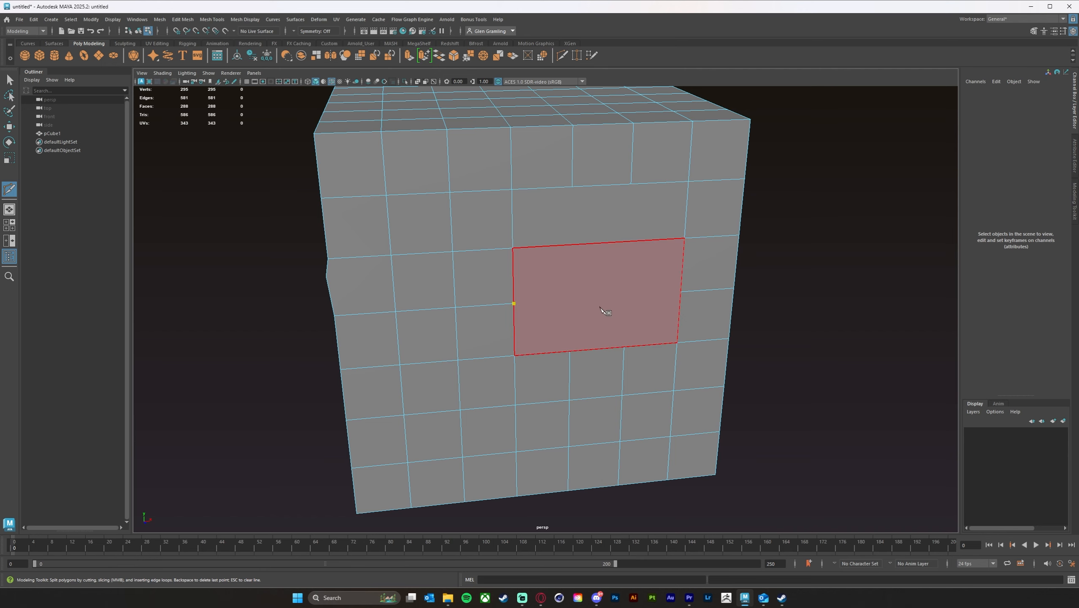
{"action": "left_click", "coordinate": [681, 290]}
{"action": "key", "text": "Return"}
Step: Cut a vertical edge through the split n-gon, connecting the right-hand vertices on its upper and lower borders
{"action": "left_click", "coordinate": [632, 184]}
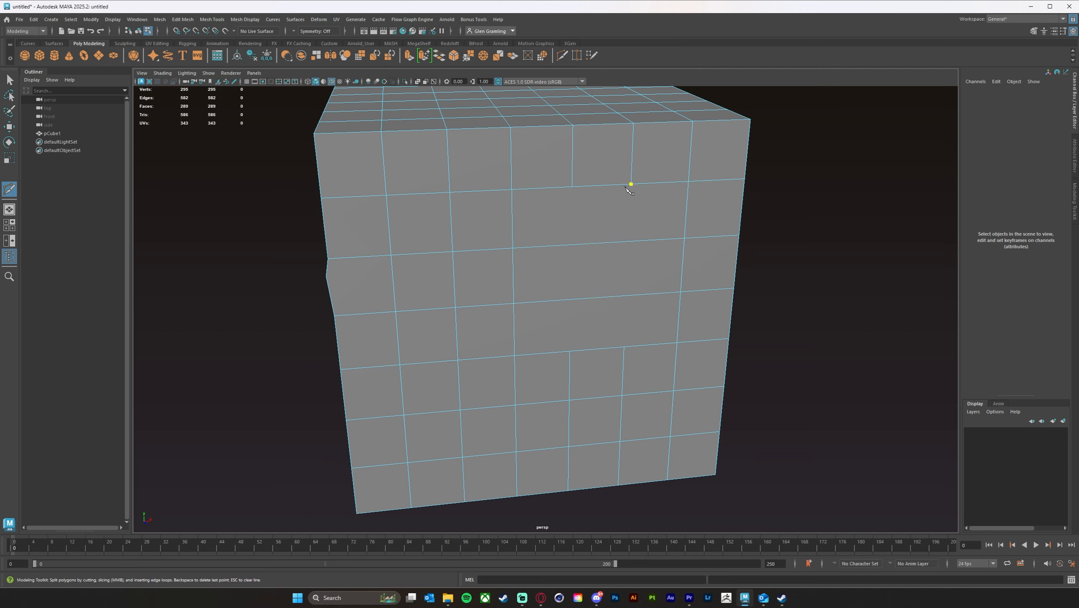
{"action": "left_click", "coordinate": [646, 344]}
{"action": "key", "text": "Return"}
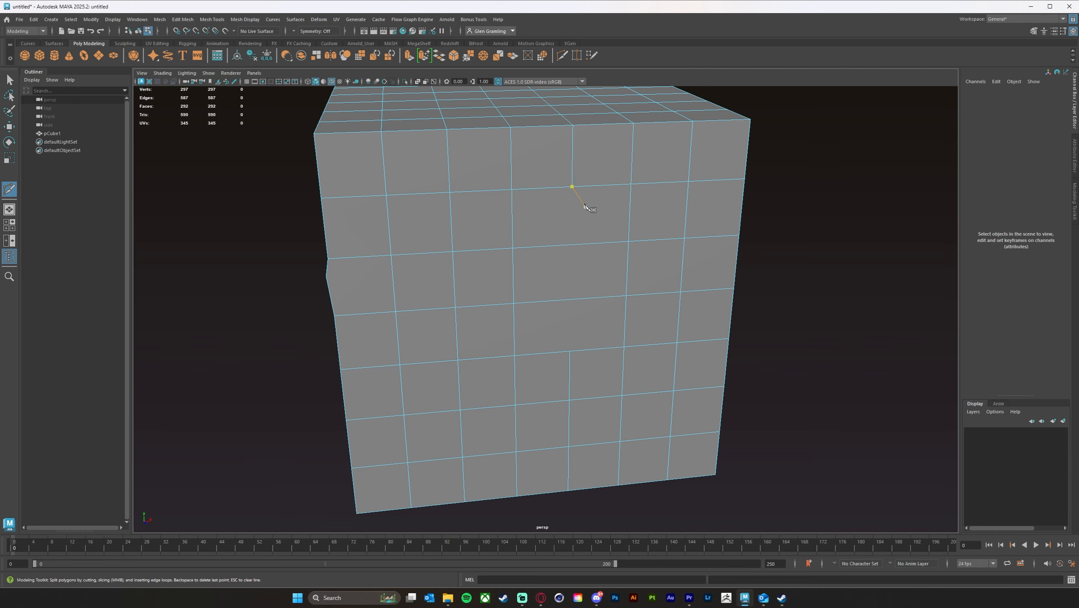
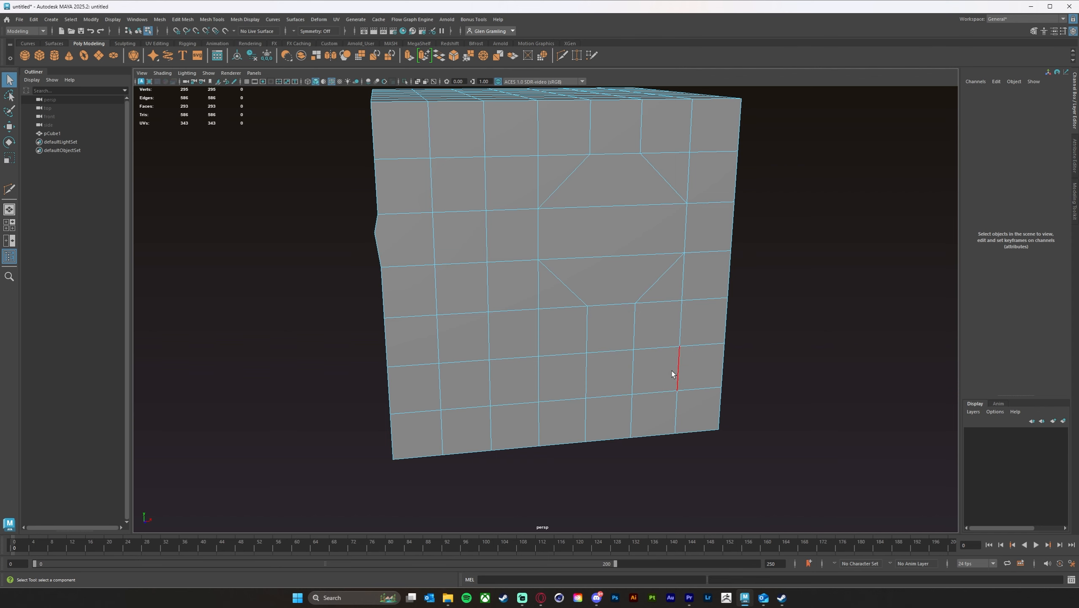
Step: Inspect the quad-looking faces on the lower part of the cube's side in face mode
{"action": "key", "text": "w"}
{"action": "right_click", "coordinate": [611, 346]}
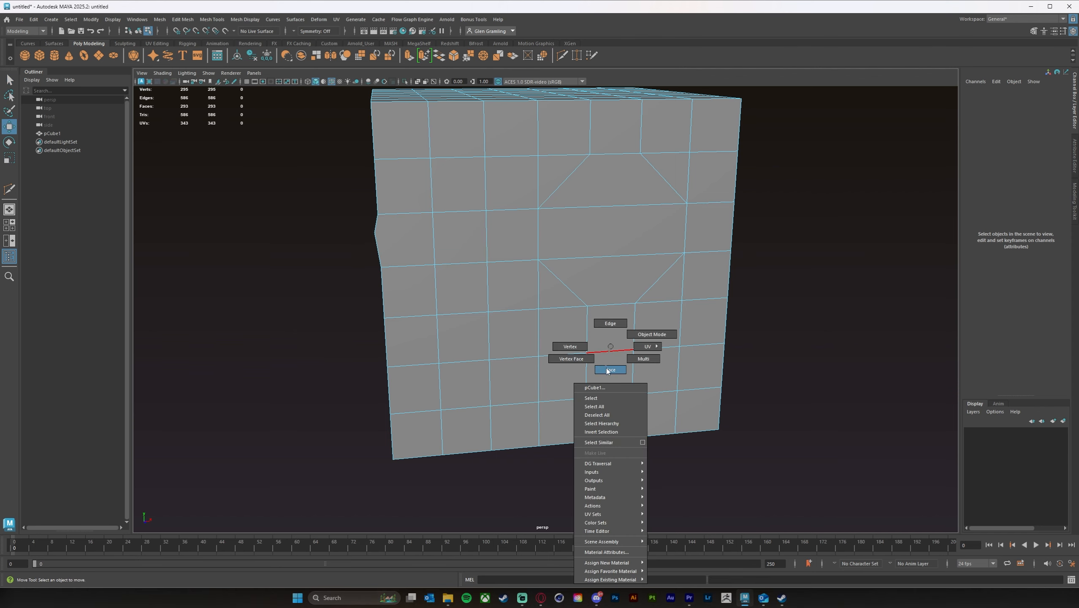
{"action": "left_click", "coordinate": [609, 369]}
{"action": "scroll", "coordinate": [770, 385], "scroll_direction": "up", "scroll_amount": 5}
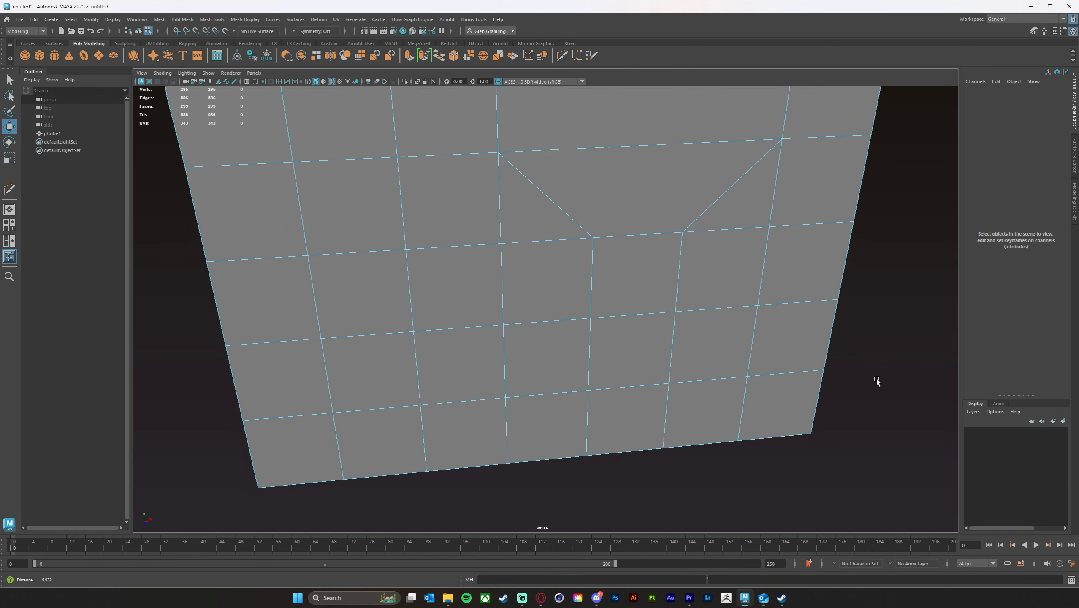
{"action": "scroll", "coordinate": [756, 379], "scroll_direction": "up", "scroll_amount": 2}
{"action": "left_click", "coordinate": [716, 361]}
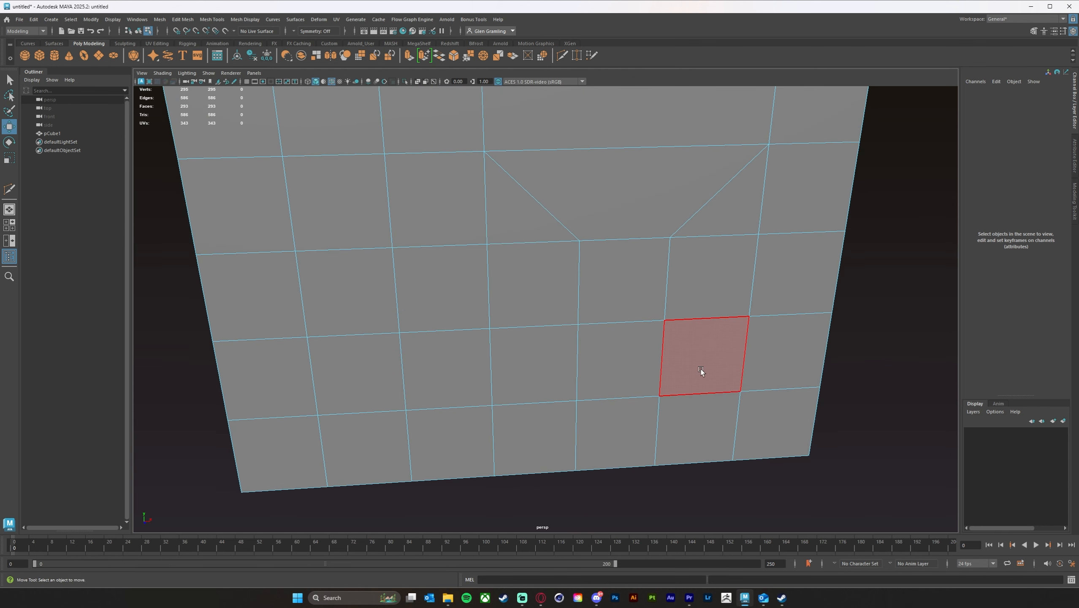
{"action": "left_click", "coordinate": [657, 331]}
{"action": "left_click", "coordinate": [718, 315]}
{"action": "left_click", "coordinate": [717, 361]}
{"action": "left_click", "coordinate": [639, 357]}
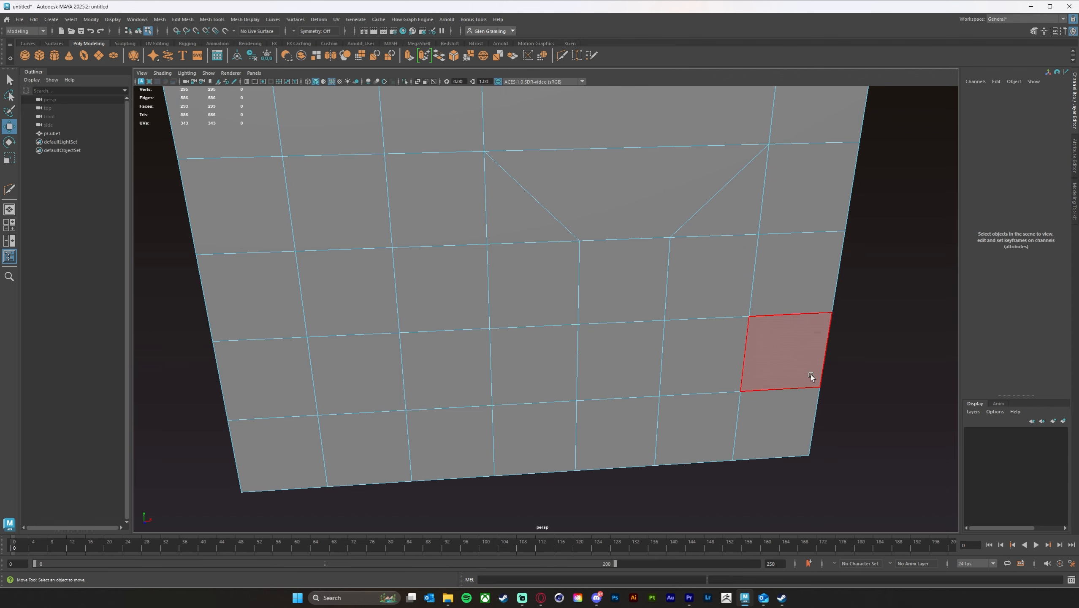
{"action": "left_click_drag", "start_coordinate": [596, 377], "coordinate": [633, 377], "text": "alt"}
{"action": "middle_click_drag", "start_coordinate": [633, 377], "coordinate": [731, 350], "text": "alt"}
{"action": "right_click_drag", "start_coordinate": [731, 351], "coordinate": [694, 351], "text": "alt"}
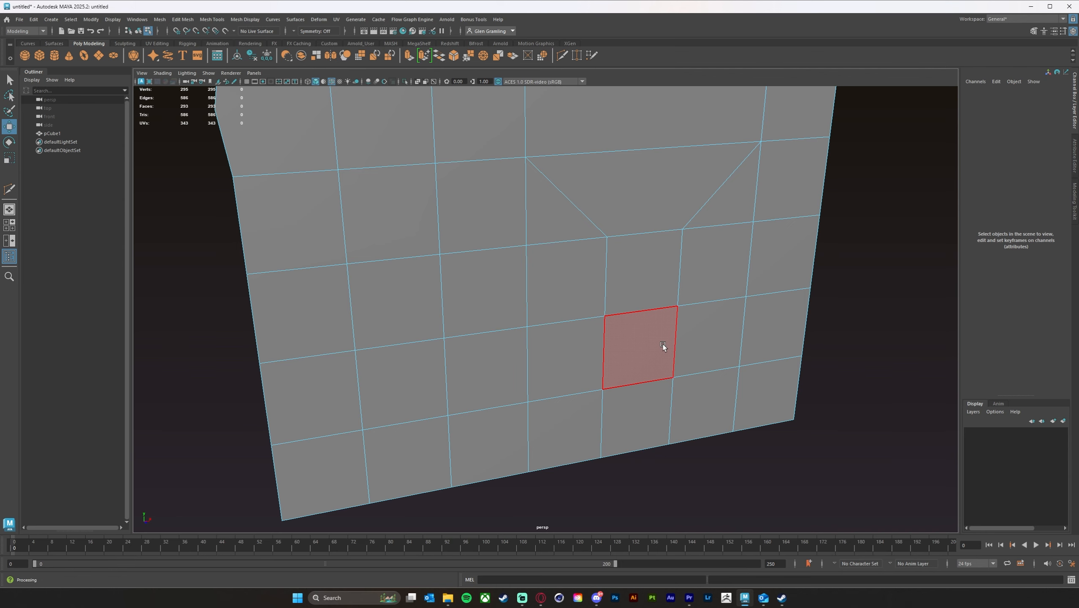
Step: Try shifting the stray mid-edge vertex on the lower side face in vertex mode, and undo the move
{"action": "right_click_drag", "start_coordinate": [643, 330], "coordinate": [606, 328]}
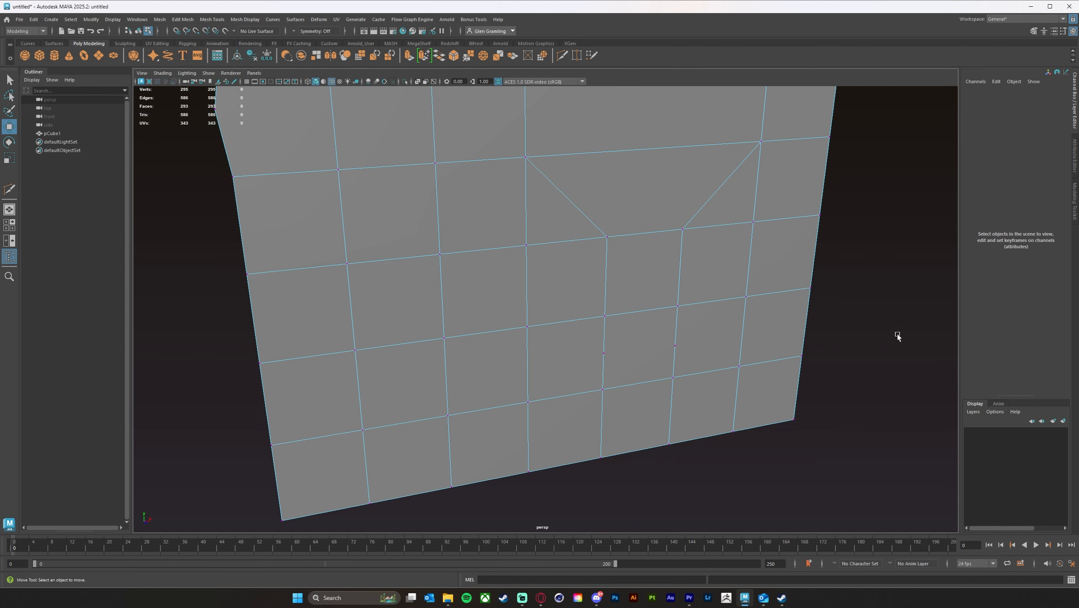
{"action": "scroll", "coordinate": [768, 337], "scroll_direction": "up", "scroll_amount": 3}
{"action": "left_click", "coordinate": [704, 320]}
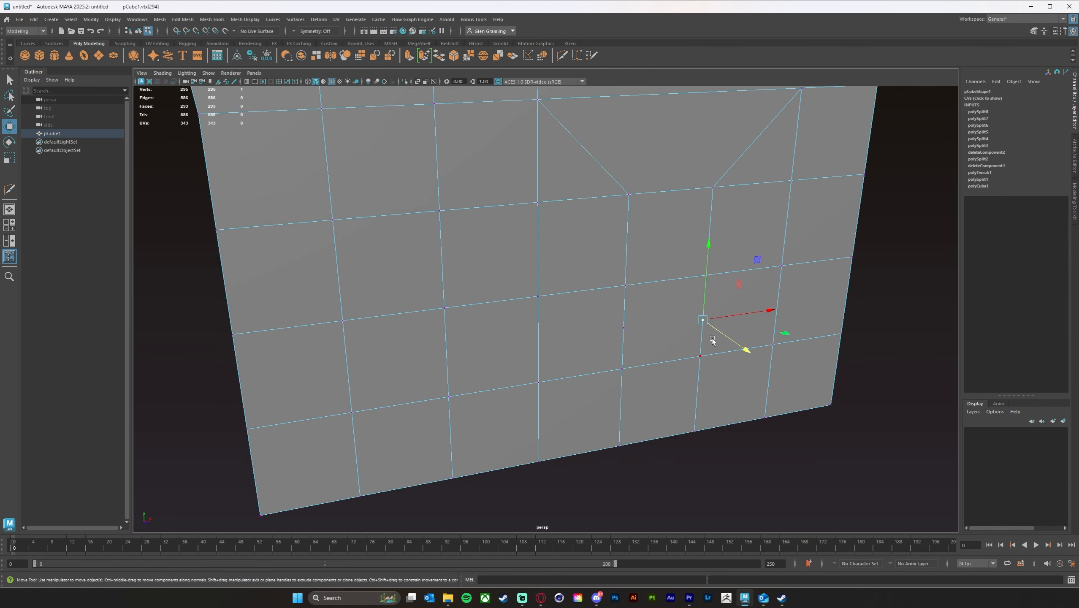
{"action": "mouse_move", "coordinate": [704, 320]}
{"action": "left_mouse_down"}
{"action": "mouse_move", "coordinate": [730, 314]}
{"action": "mouse_move", "coordinate": [710, 314]}
{"action": "left_mouse_up"}
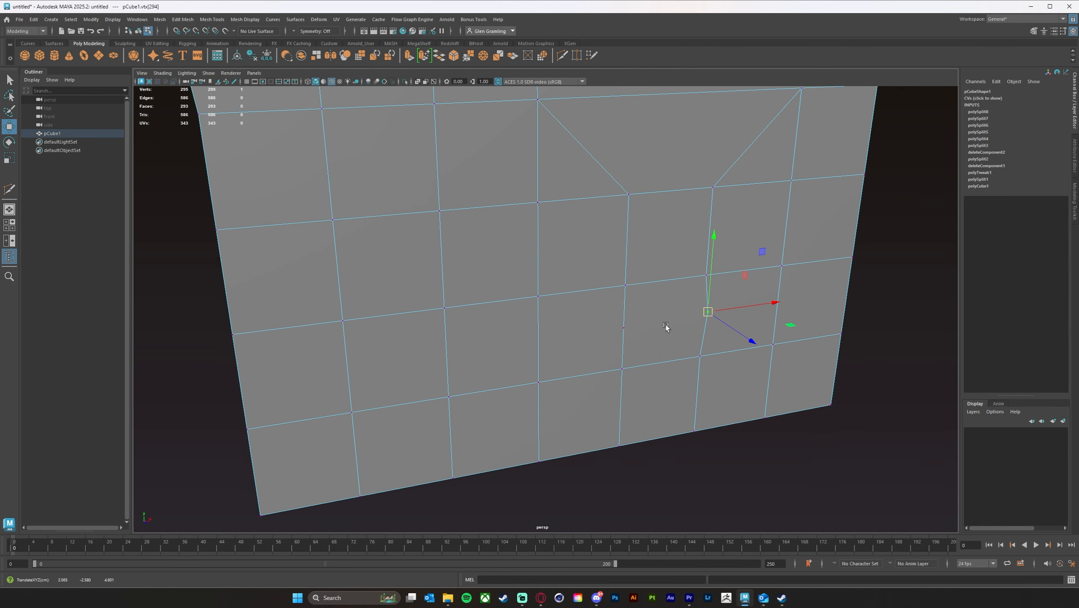
{"action": "left_click", "coordinate": [624, 327]}
{"action": "left_click", "coordinate": [707, 313]}
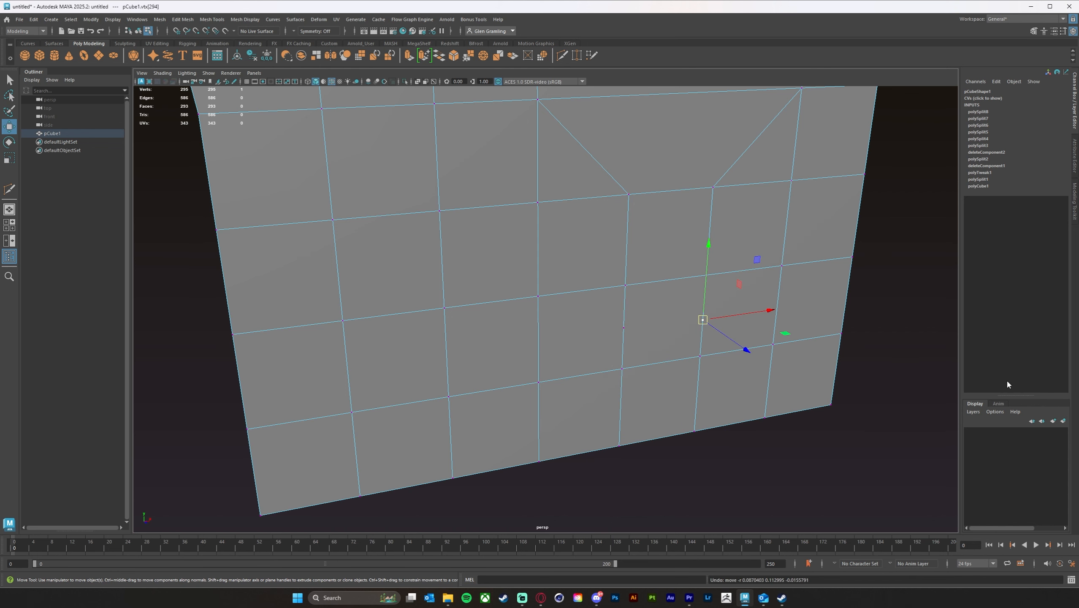
Step: Check in edge mode that face's right-hand edge by selecting only the segment above the stray vertex
{"action": "left_click_drag", "start_coordinate": [884, 385], "coordinate": [716, 347], "text": "alt"}
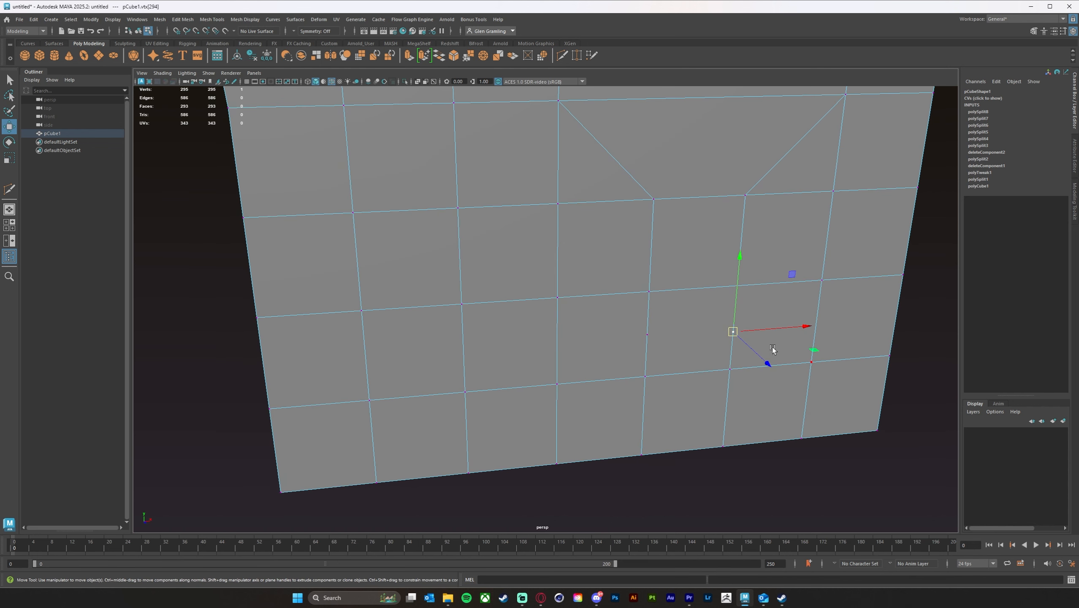
{"action": "right_click_drag", "start_coordinate": [684, 291], "coordinate": [684, 267]}
{"action": "left_click", "coordinate": [730, 305]}
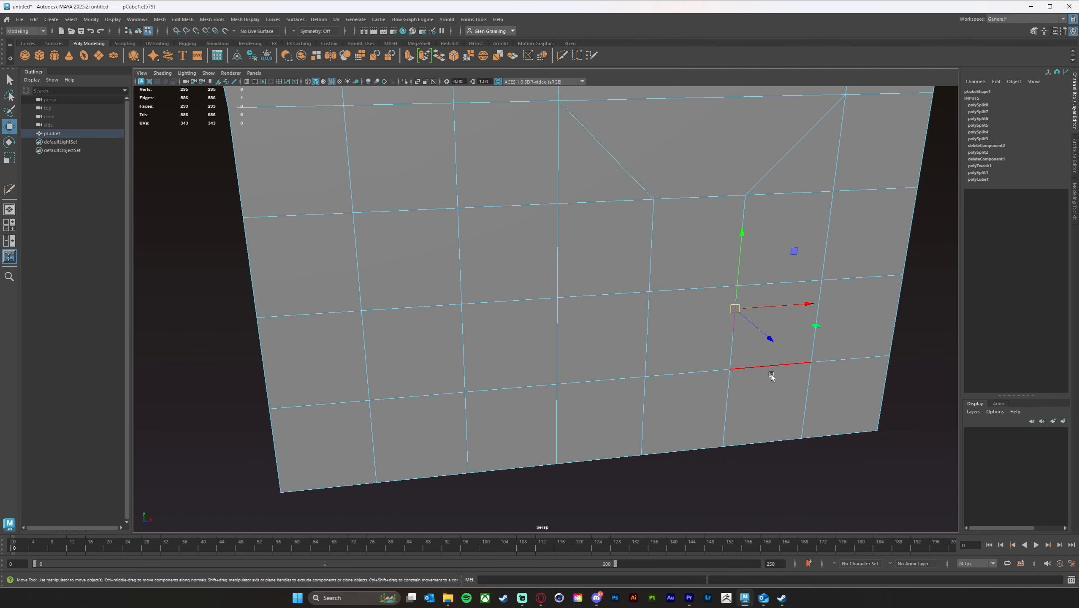
{"action": "left_click_drag", "start_coordinate": [661, 354], "coordinate": [624, 345], "text": "alt"}
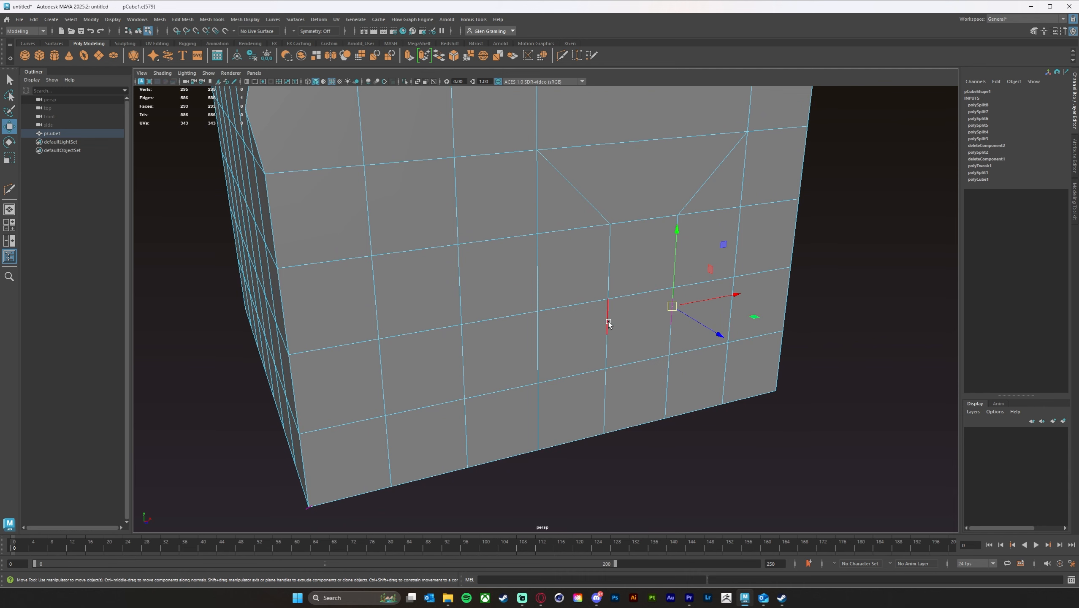
Step: Delete the stray mid-edge vertex on the left edge of the lower face in vertex mode
{"action": "right_click_drag", "start_coordinate": [610, 324], "coordinate": [575, 314]}
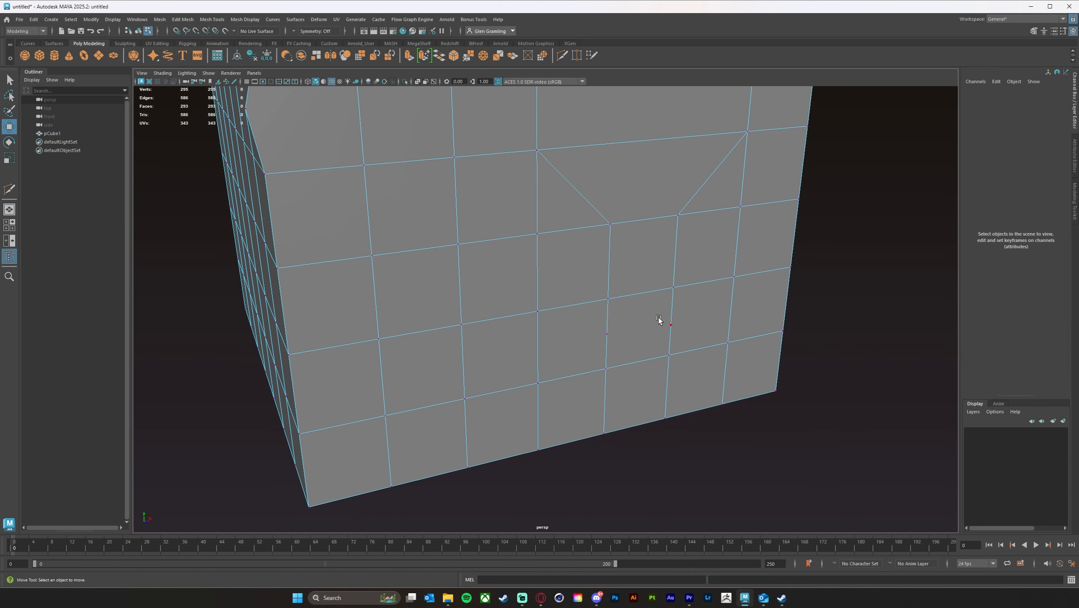
{"action": "left_click_drag", "start_coordinate": [680, 341], "coordinate": [682, 341]}
{"action": "left_click_drag", "start_coordinate": [850, 421], "coordinate": [806, 412], "text": "alt"}
{"action": "left_click", "coordinate": [613, 349]}
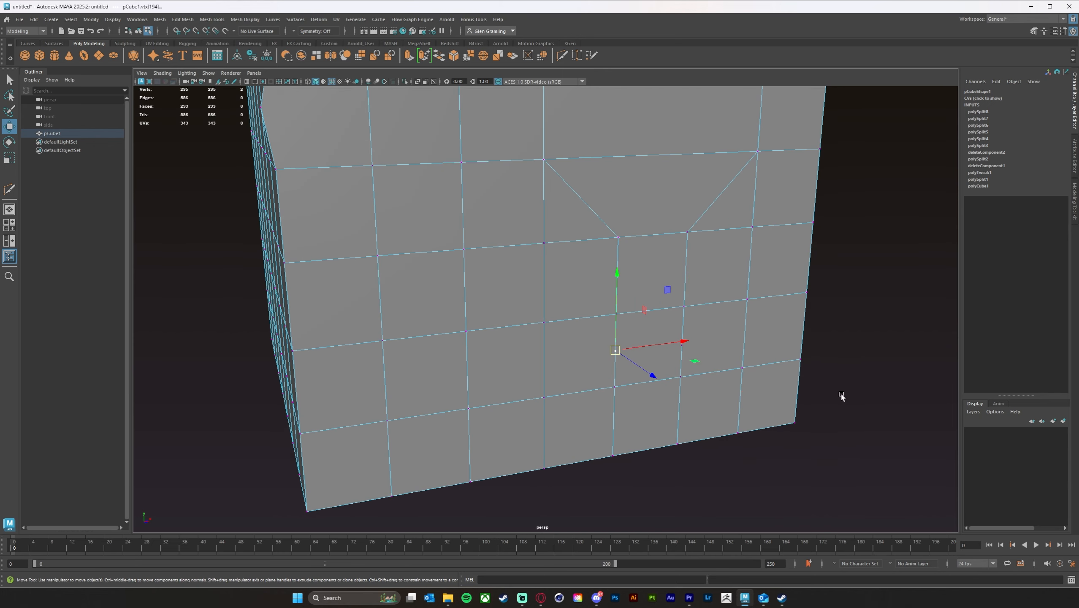
{"action": "key", "text": "Delete"}
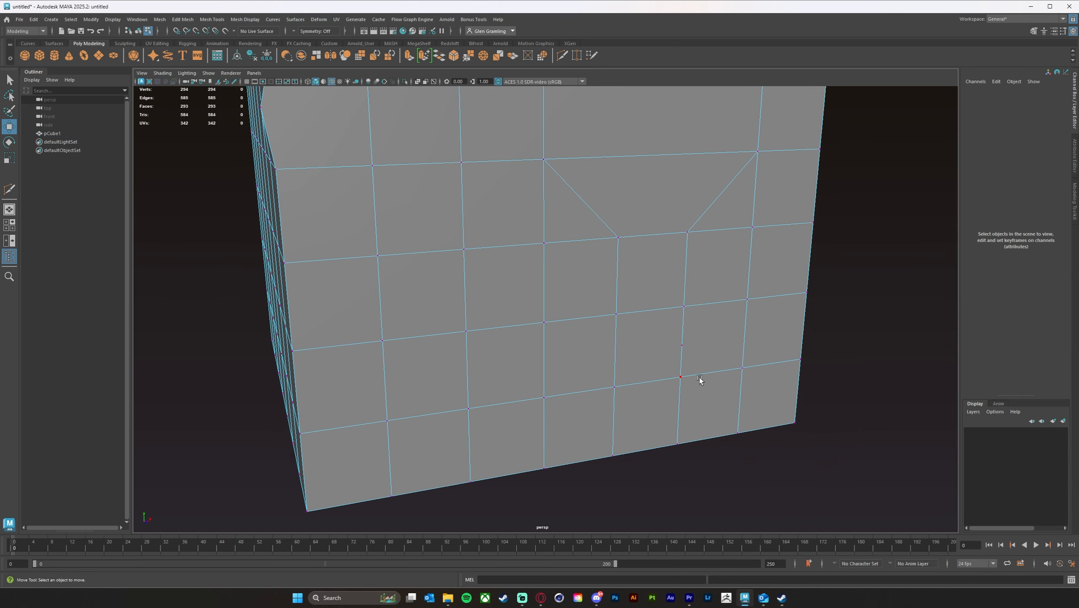
Step: Select all of the cube's vertices and examine the lower side for the remaining stray vertex
{"action": "mouse_move", "coordinate": [698, 379]}
{"action": "left_mouse_down", "text": "alt"}
{"action": "mouse_move", "coordinate": [718, 382]}
{"action": "mouse_move", "coordinate": [708, 375]}
{"action": "left_mouse_up", "text": "alt"}
{"action": "middle_click_drag", "start_coordinate": [708, 375], "coordinate": [741, 400], "text": "alt"}
{"action": "right_click_drag", "start_coordinate": [741, 400], "coordinate": [643, 350], "text": "alt"}
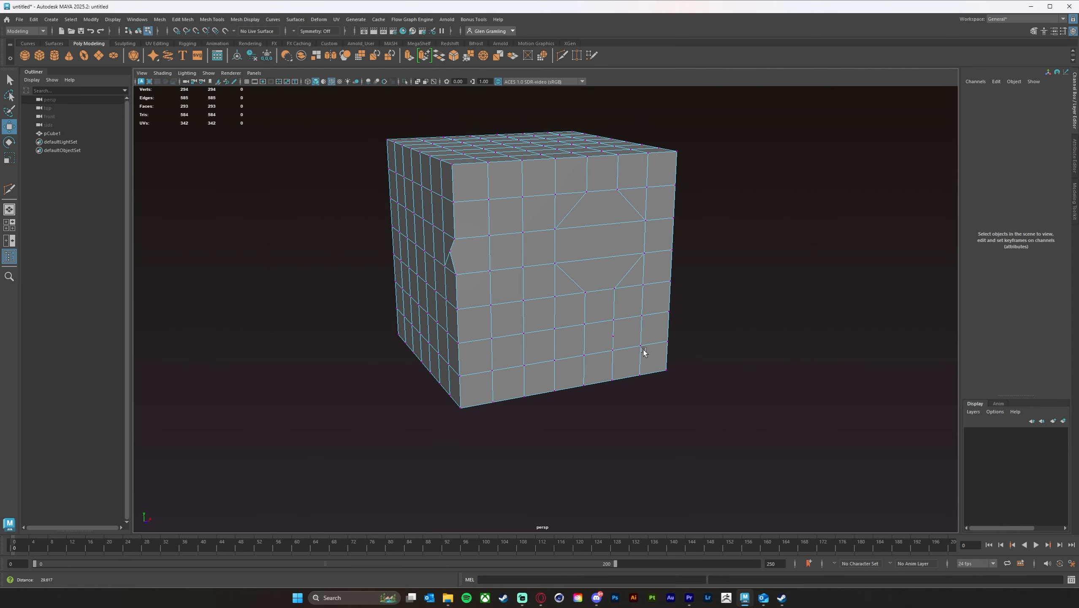
{"action": "left_click_drag", "start_coordinate": [340, 112], "coordinate": [764, 470]}
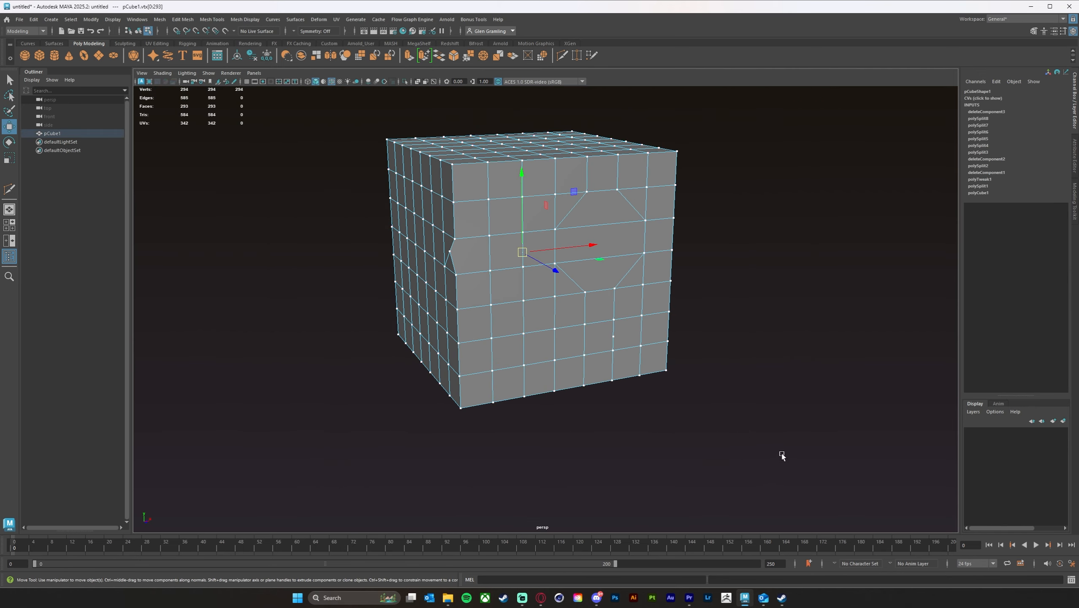
{"action": "left_click_drag", "start_coordinate": [713, 327], "coordinate": [718, 338], "text": "alt"}
{"action": "middle_click_drag", "start_coordinate": [697, 336], "coordinate": [689, 356], "text": "alt"}
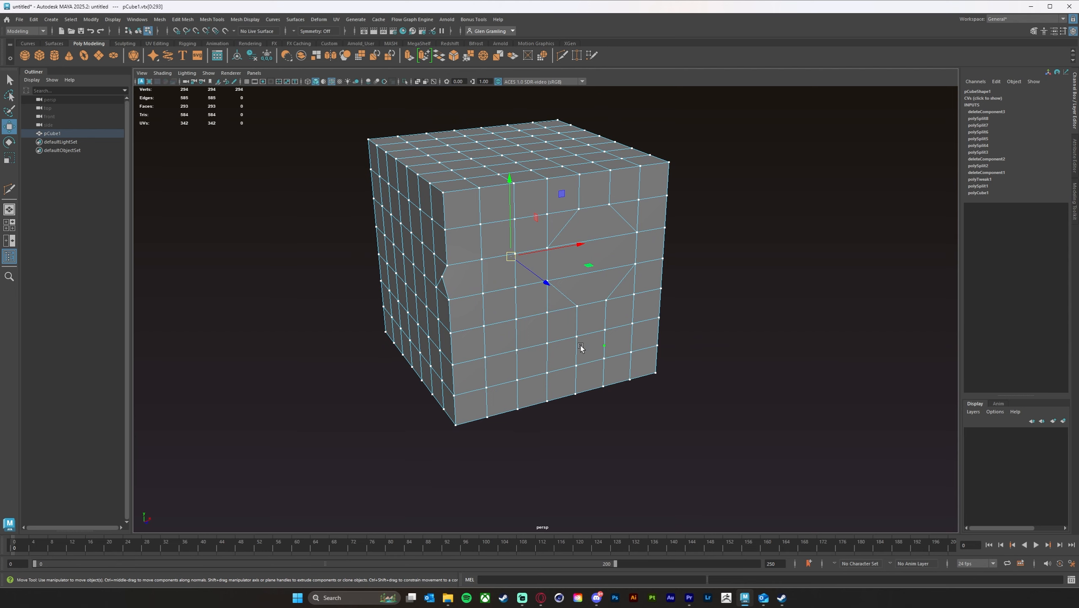
{"action": "right_click_drag", "start_coordinate": [580, 350], "coordinate": [706, 356], "text": "alt"}
{"action": "left_click_drag", "start_coordinate": [706, 355], "coordinate": [691, 360], "text": "alt"}
{"action": "middle_click_drag", "start_coordinate": [690, 385], "coordinate": [703, 330], "text": "alt"}
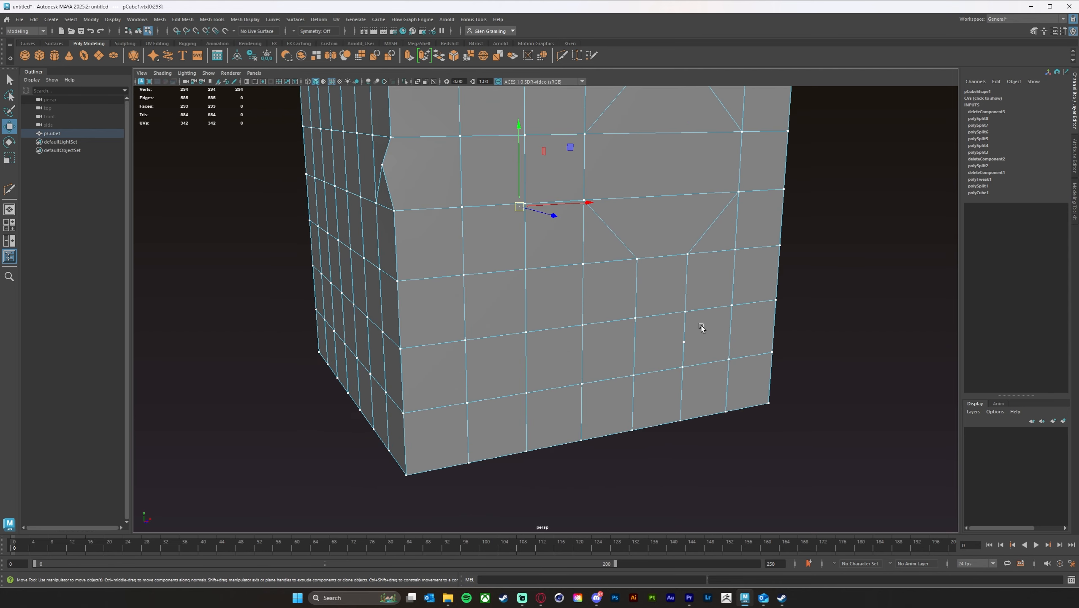
{"action": "right_click_drag", "start_coordinate": [703, 330], "coordinate": [730, 357], "text": "alt"}
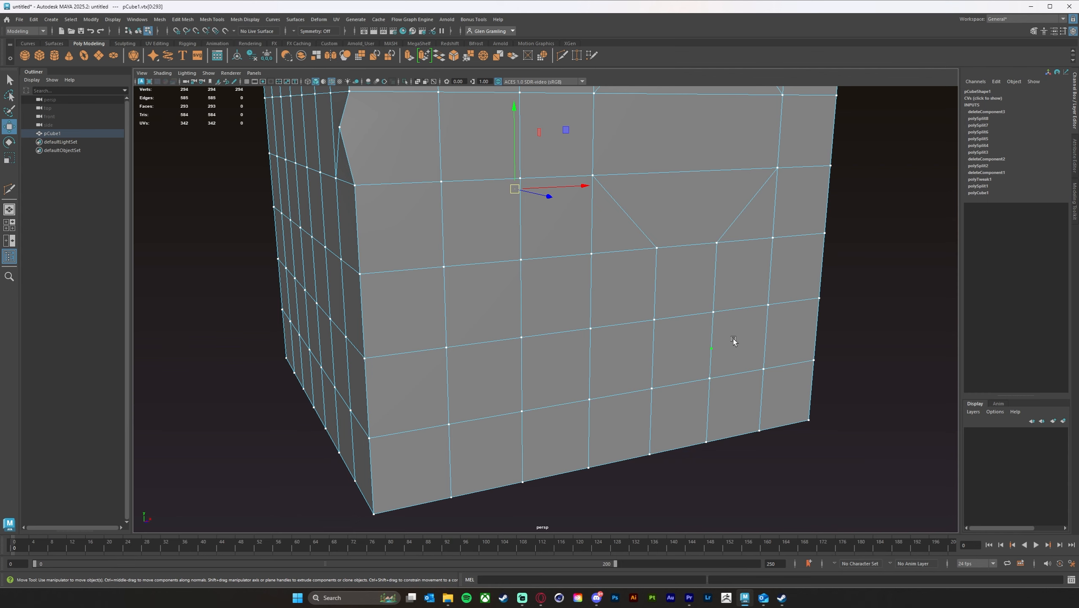
Step: Pull the remaining stray vertex outward to compare it with its neighbour, and delete it
{"action": "left_click", "coordinate": [711, 349]}
{"action": "left_click_drag", "start_coordinate": [869, 409], "coordinate": [882, 419], "text": "alt"}
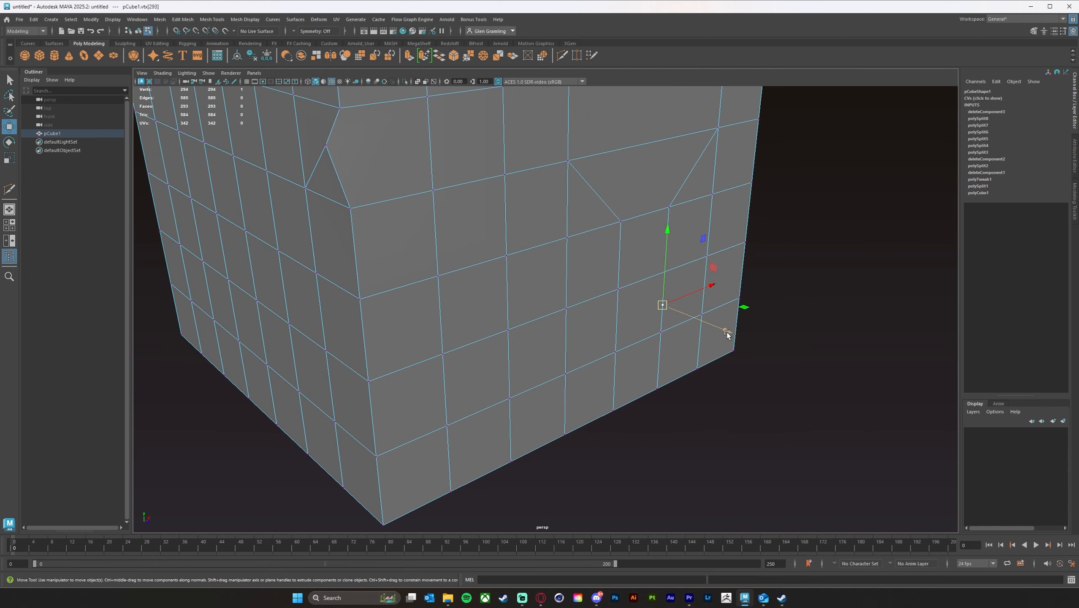
{"action": "mouse_move", "coordinate": [724, 334]}
{"action": "left_mouse_down"}
{"action": "mouse_move", "coordinate": [732, 349]}
{"action": "mouse_move", "coordinate": [722, 331]}
{"action": "mouse_move", "coordinate": [735, 341]}
{"action": "left_mouse_up"}
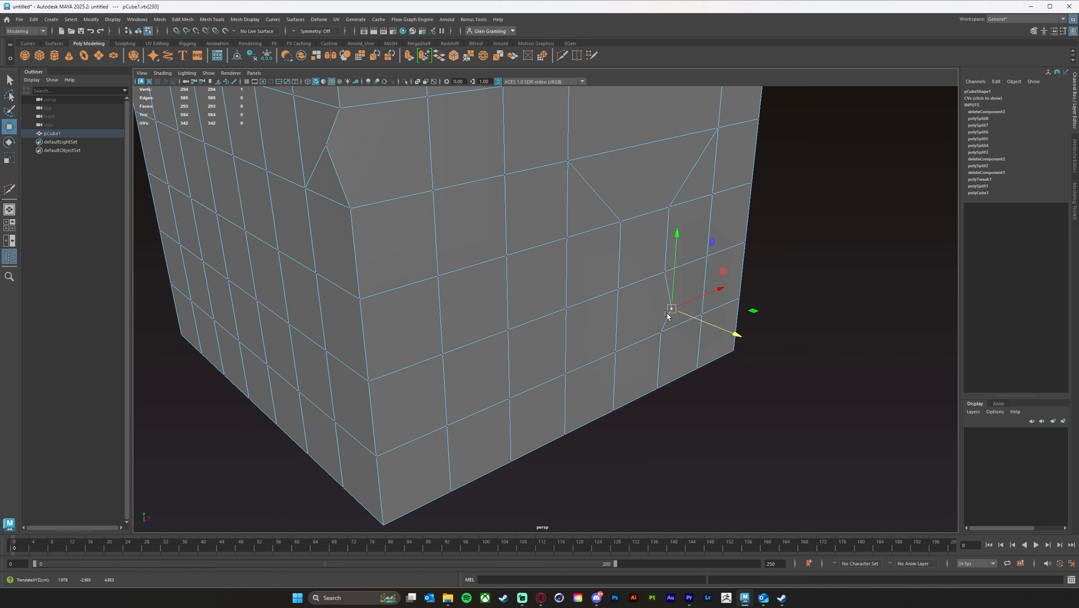
{"action": "left_click", "coordinate": [652, 272]}
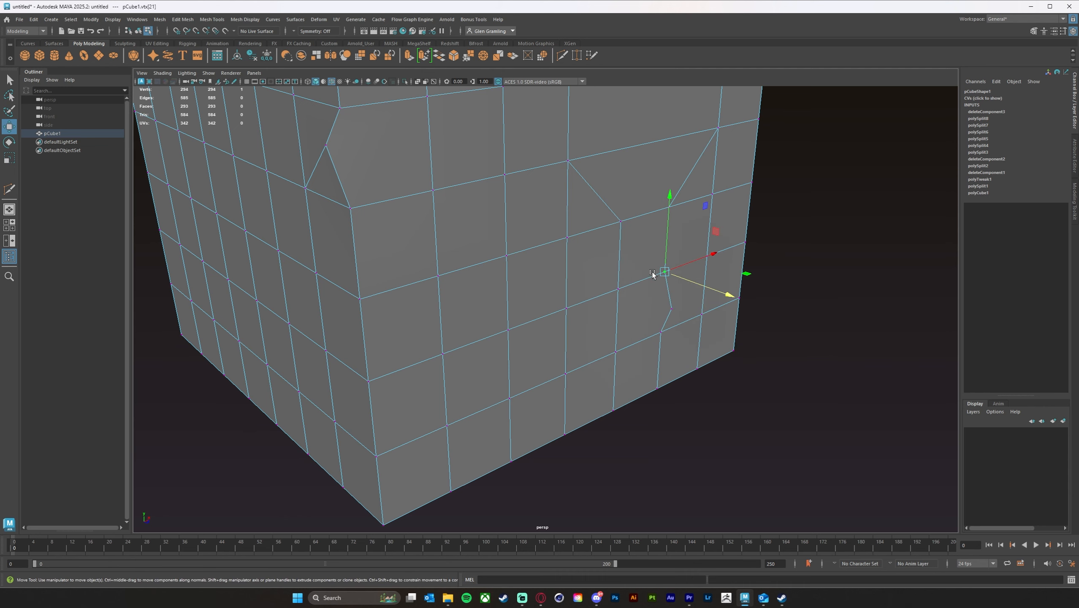
{"action": "left_click", "coordinate": [674, 280]}
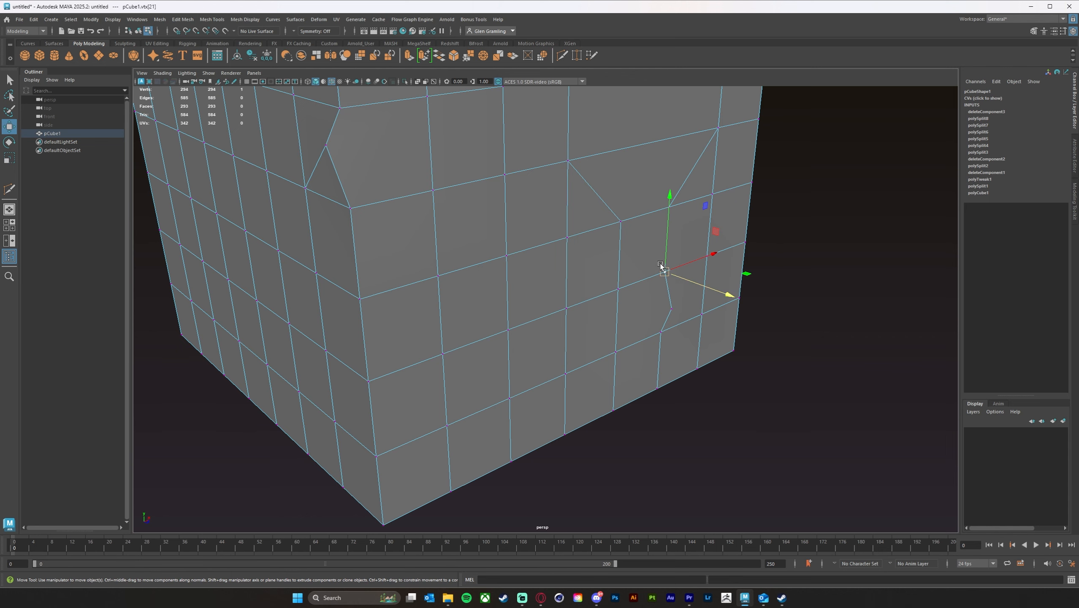
{"action": "left_click", "coordinate": [670, 309]}
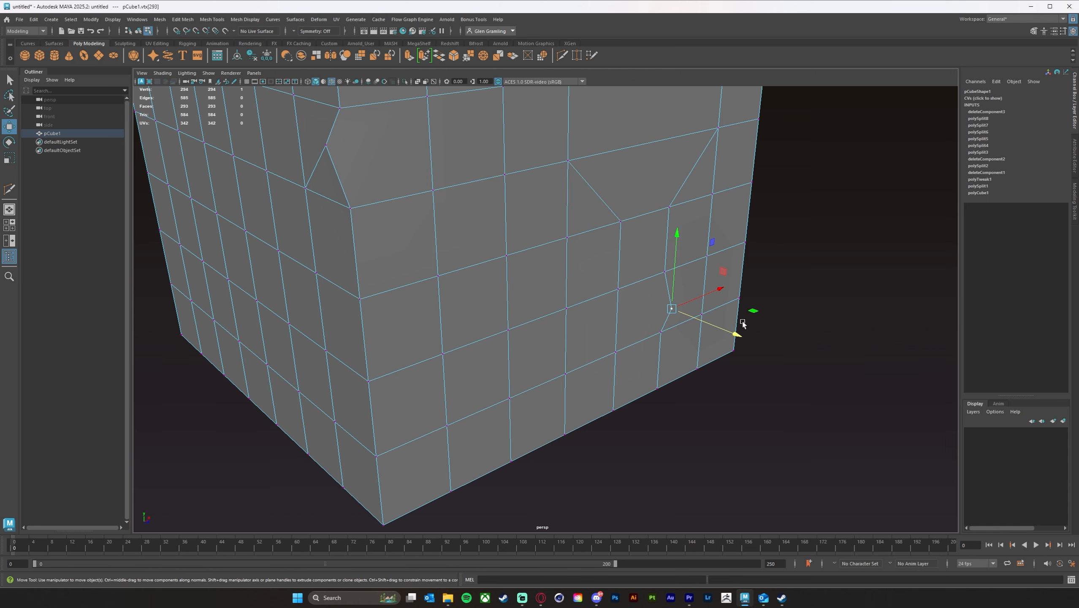
{"action": "key", "text": "Delete"}
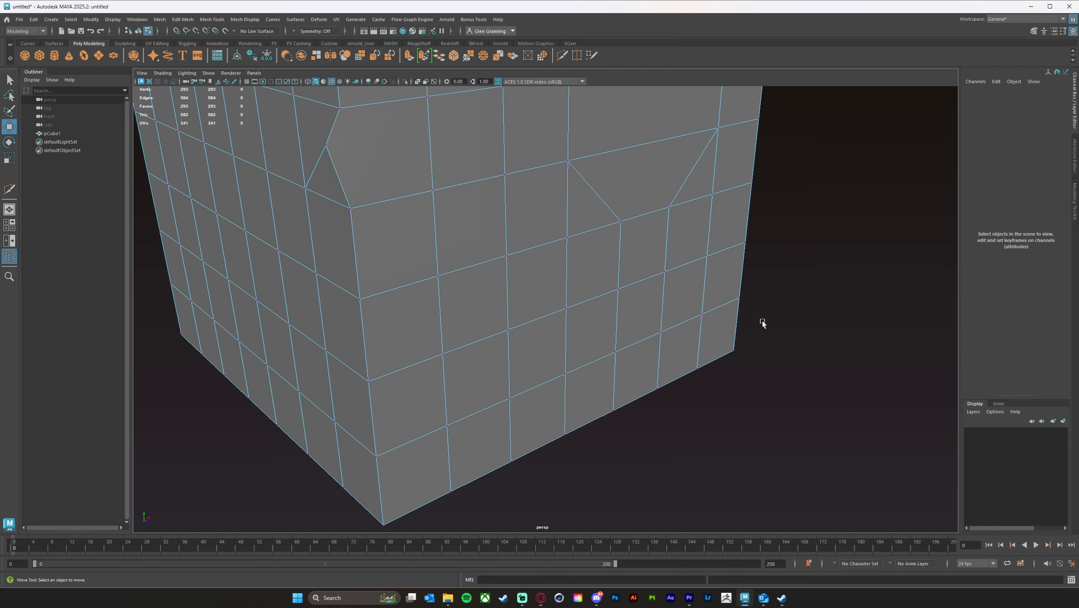
Step: Try a Multi-Cut edge from the dented vertex on the cube's corner edge to the nearby right-face vertex, and undo it
{"action": "middle_click_drag", "start_coordinate": [491, 209], "coordinate": [530, 306], "text": "alt"}
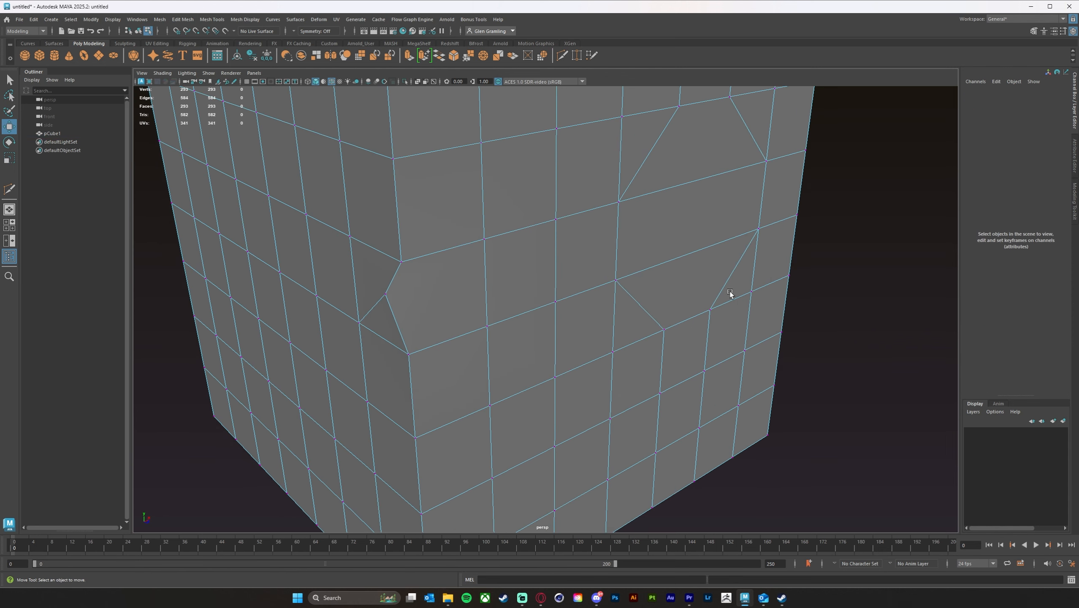
{"action": "right_click_drag", "start_coordinate": [727, 291], "coordinate": [553, 273], "text": "alt"}
{"action": "mouse_move", "coordinate": [545, 268]}
{"action": "left_mouse_down", "text": "alt"}
{"action": "mouse_move", "coordinate": [535, 269]}
{"action": "mouse_move", "coordinate": [557, 284]}
{"action": "left_mouse_up", "text": "alt"}
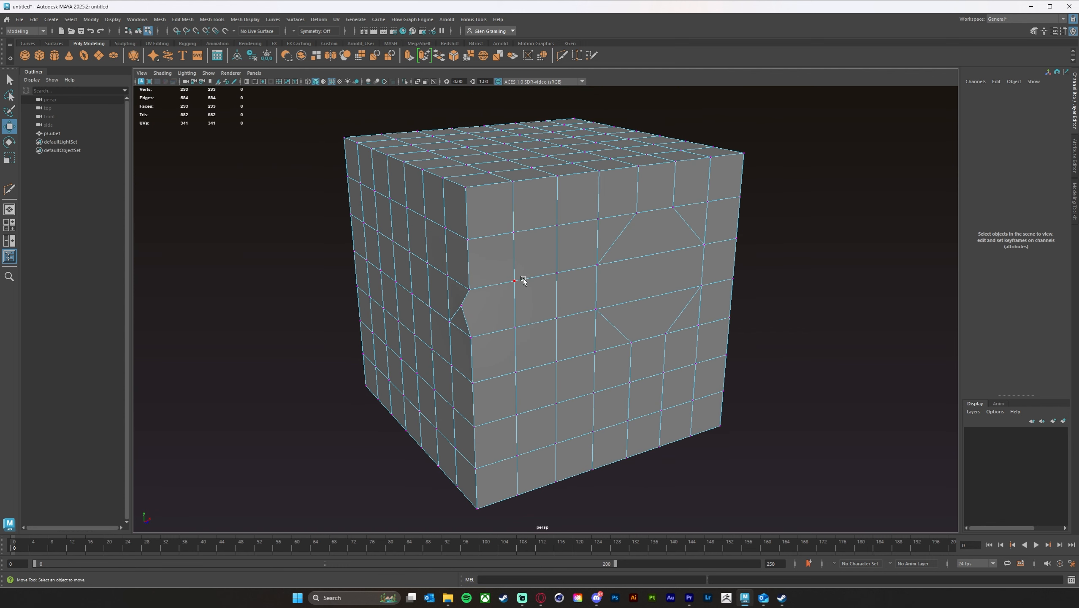
{"action": "mouse_move", "coordinate": [519, 281]}
{"action": "left_mouse_down", "text": "alt"}
{"action": "mouse_move", "coordinate": [523, 271]}
{"action": "mouse_move", "coordinate": [522, 288]}
{"action": "left_mouse_up", "text": "alt"}
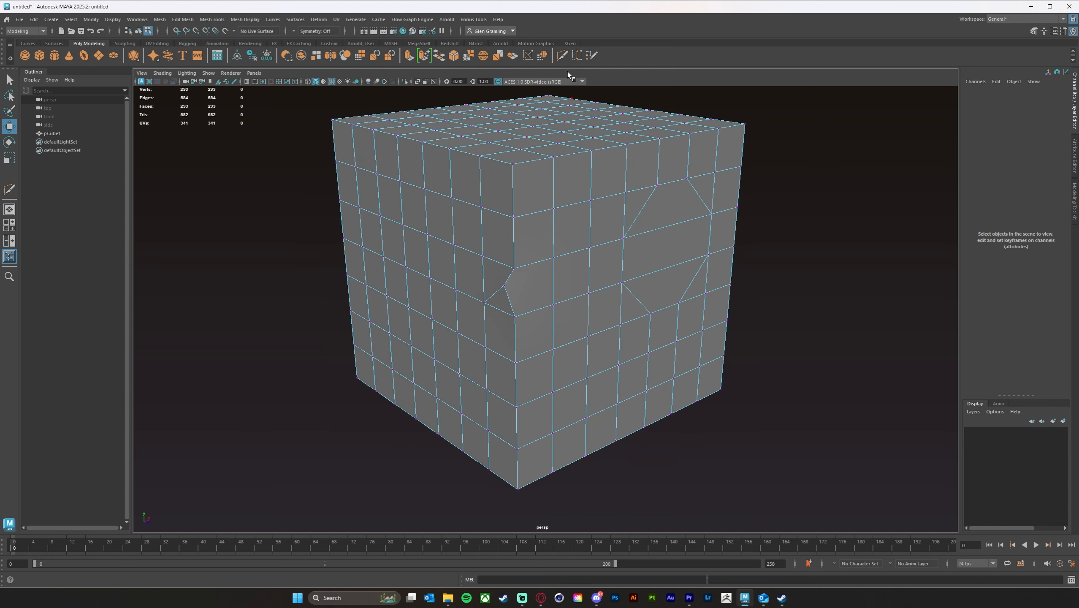
{"action": "left_click", "coordinate": [558, 54]}
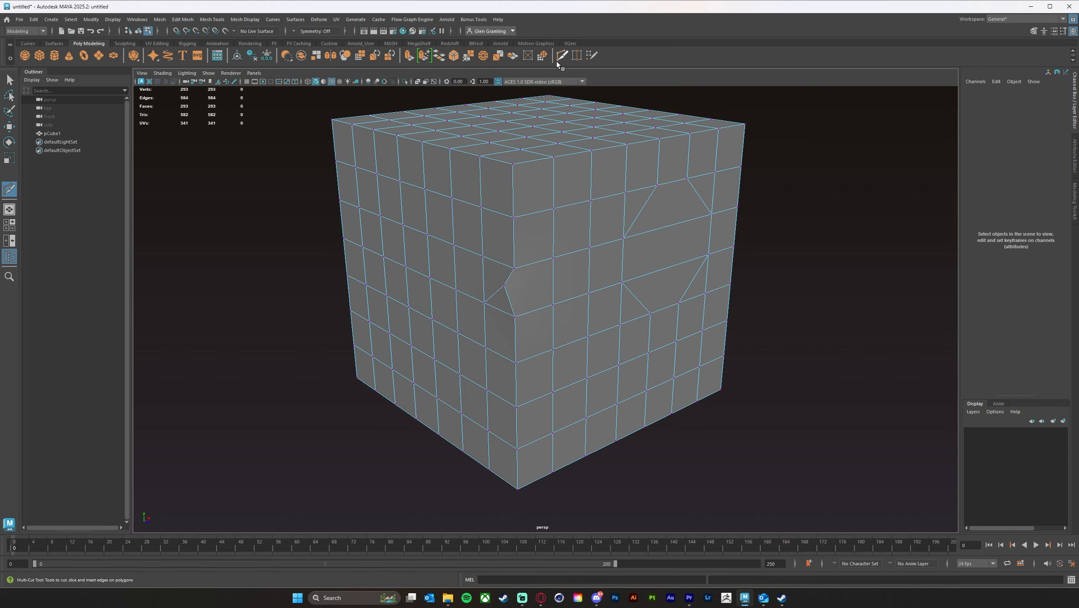
{"action": "left_click", "coordinate": [503, 286]}
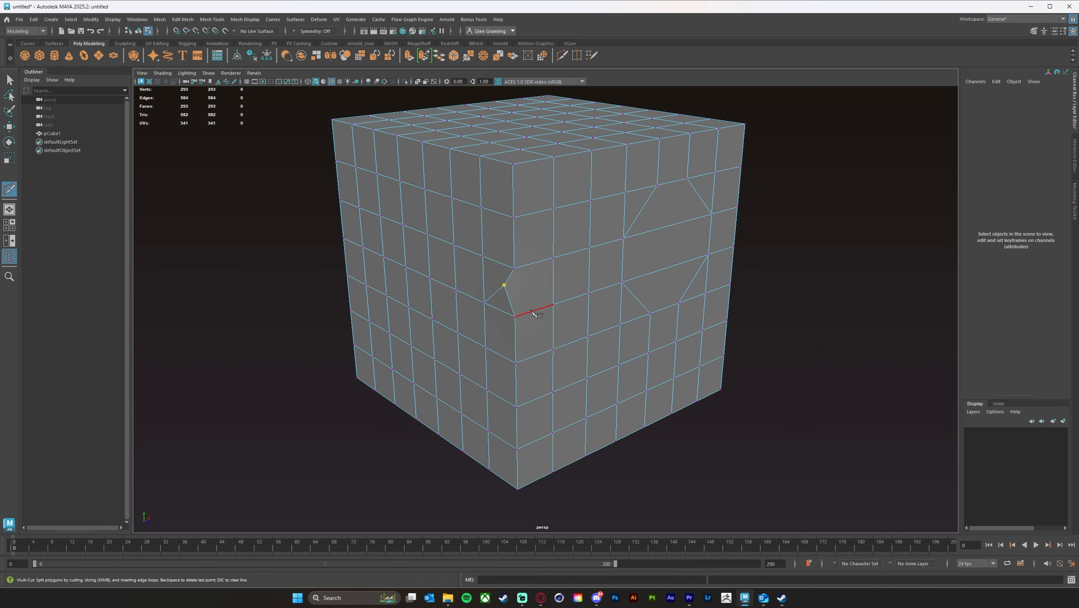
{"action": "left_click", "coordinate": [553, 304]}
{"action": "key", "text": "BackSpace"}
{"action": "left_click", "coordinate": [552, 304]}
{"action": "key", "text": "Return"}
{"action": "key", "text": "ctrl+z"}
Step: Delete the diagonal edge beside the dented corner vertex on the cube's left face in edge mode
{"action": "key", "text": "w"}
{"action": "right_click_drag", "start_coordinate": [492, 287], "coordinate": [492, 289]}
{"action": "left_click", "coordinate": [492, 288]}
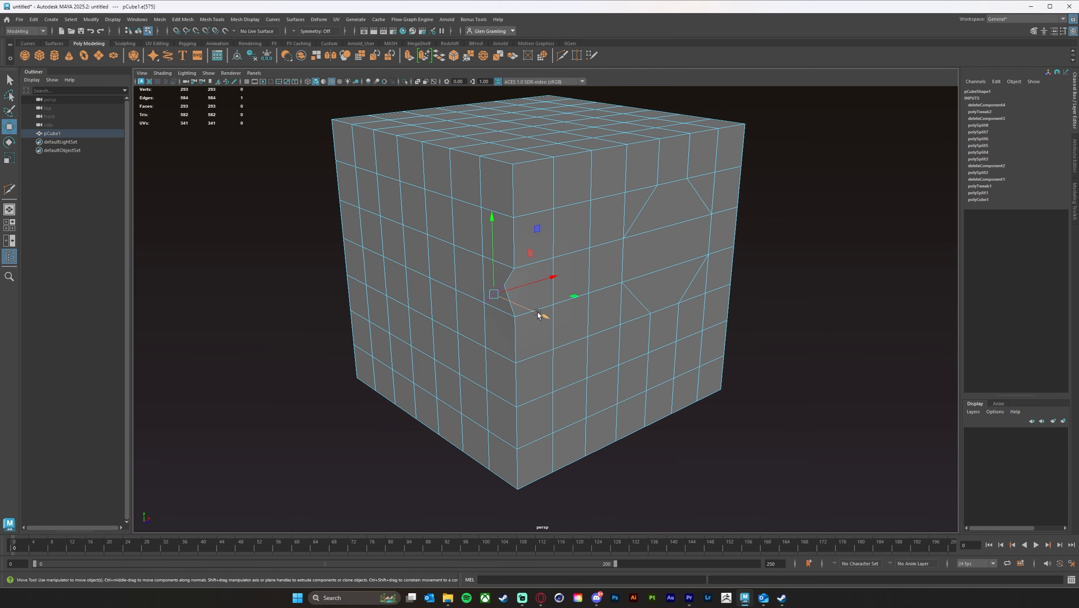
{"action": "key", "text": "Delete"}
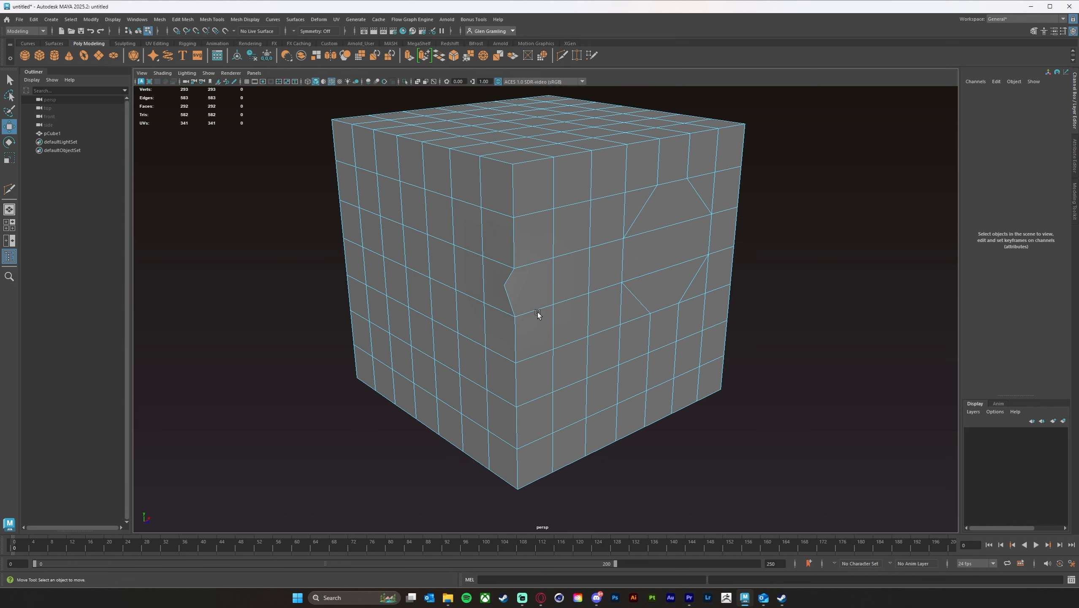
Step: Select the leftover dented corner vertex in vertex mode, and undo back past the diagonal edge's deletion
{"action": "right_click_drag", "start_coordinate": [508, 292], "coordinate": [471, 287]}
{"action": "left_click", "coordinate": [503, 285]}
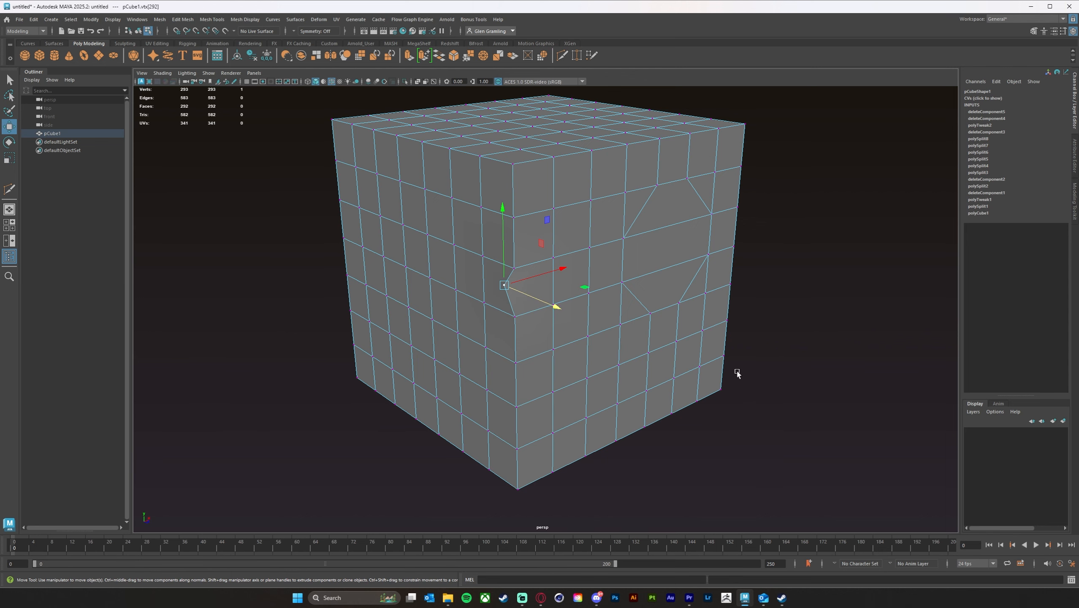
{"action": "key", "text": "ctrl+z"}
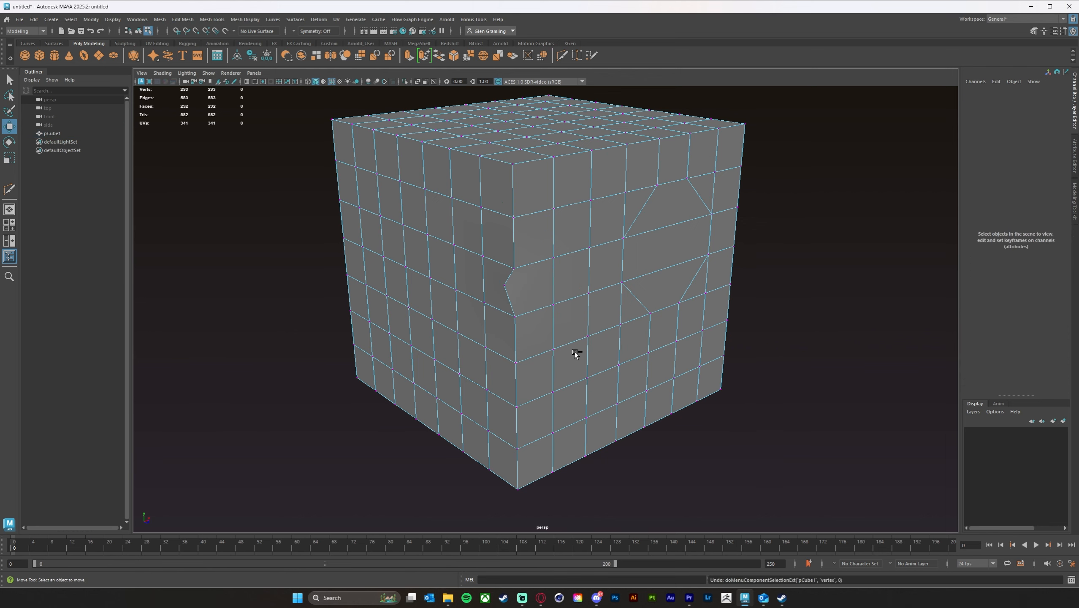
{"action": "key", "text": "ctrl+z"}
Step: Delete the diagonal edge beside the dented corner in edge mode together with its stray vertex, using Delete Edge/Vertex
{"action": "left_click", "coordinate": [799, 410]}
{"action": "right_click_drag", "start_coordinate": [491, 293], "coordinate": [490, 260]}
{"action": "left_click", "coordinate": [494, 293]}
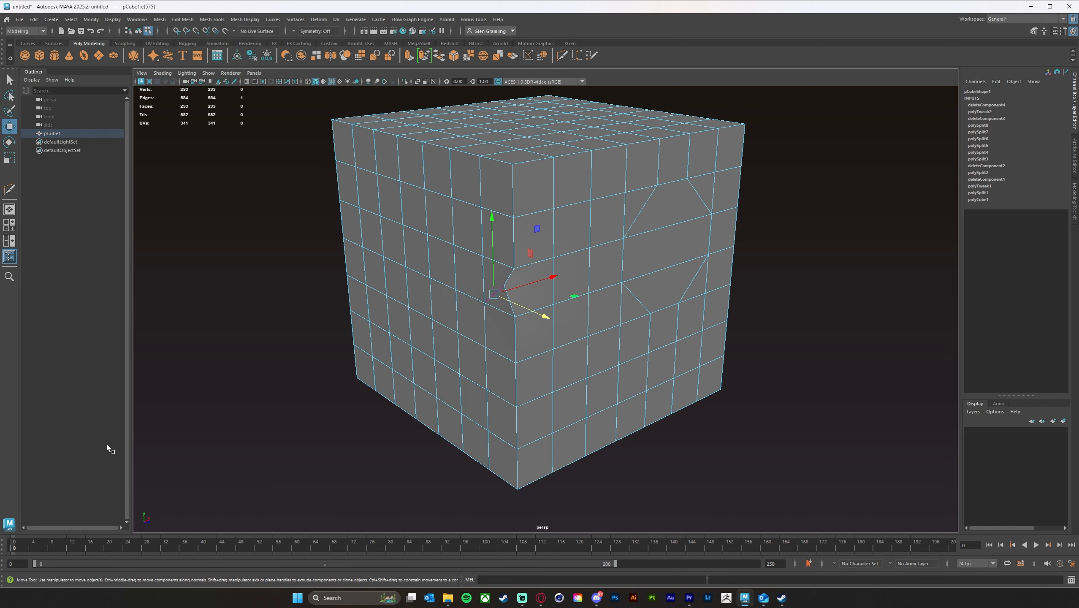
{"action": "key", "text": "ctrl+Delete"}
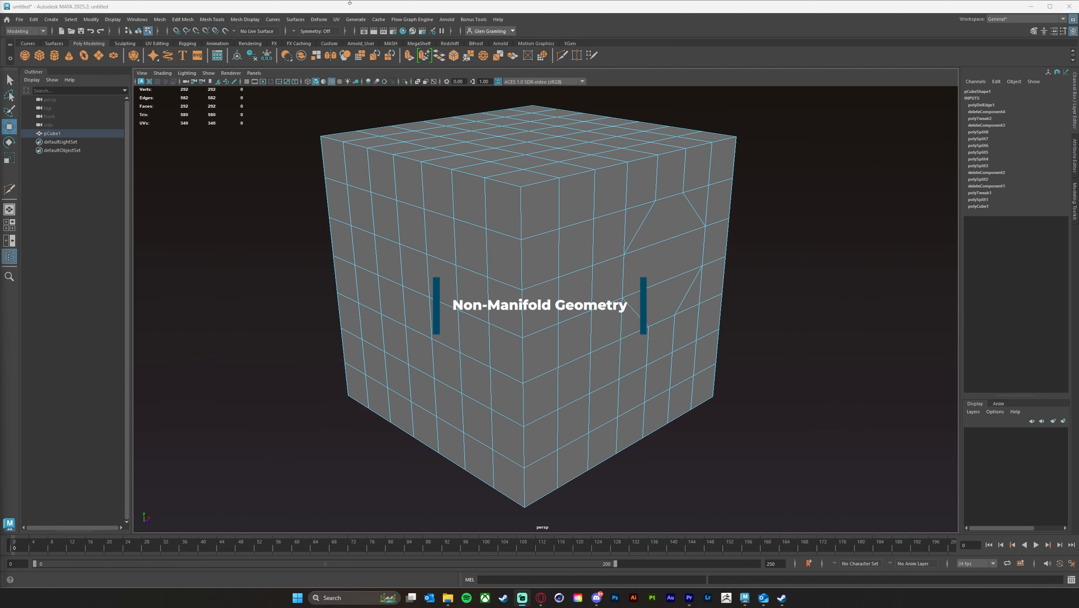
Step: Run Cleanup on the cube to select faces with more than 4 sides, lamina faces and nonmanifold geometry, keeping construction history
{"action": "left_click", "coordinate": [161, 20]}
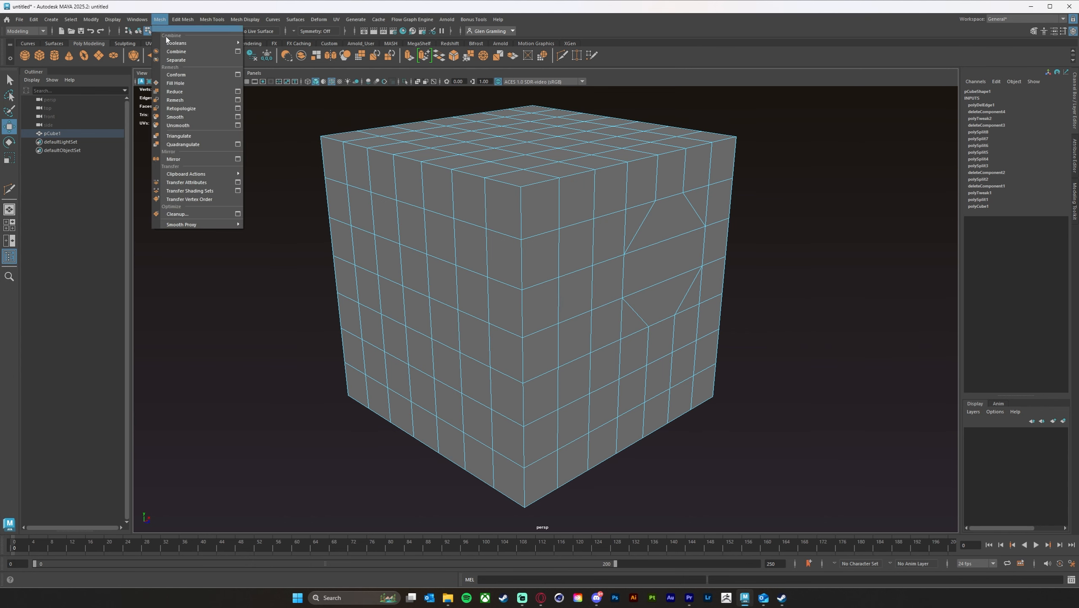
{"action": "left_click", "coordinate": [237, 214]}
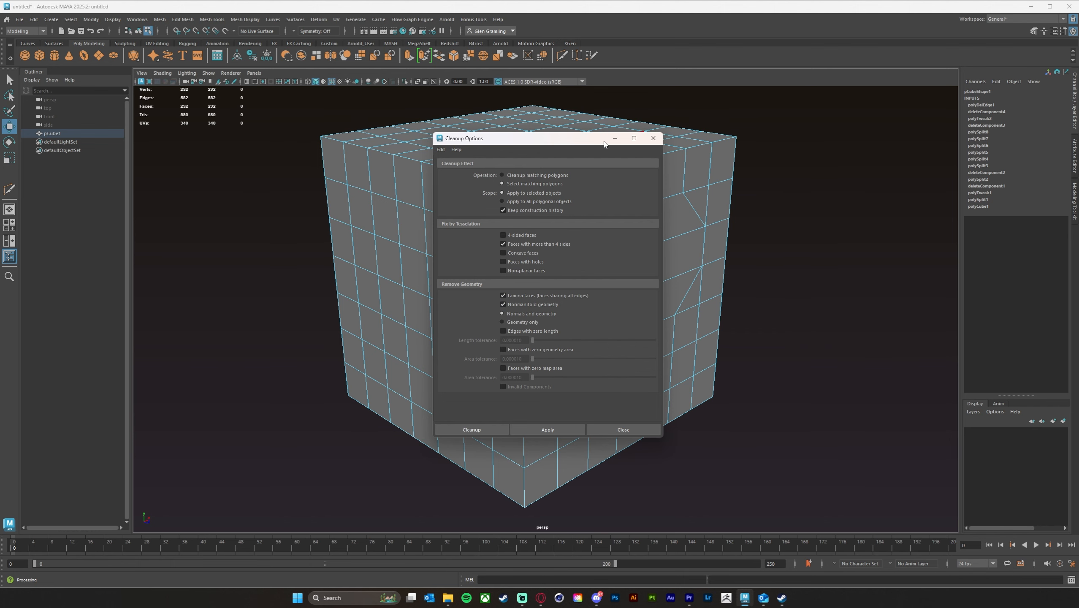
{"action": "left_click_drag", "start_coordinate": [602, 140], "coordinate": [550, 128]}
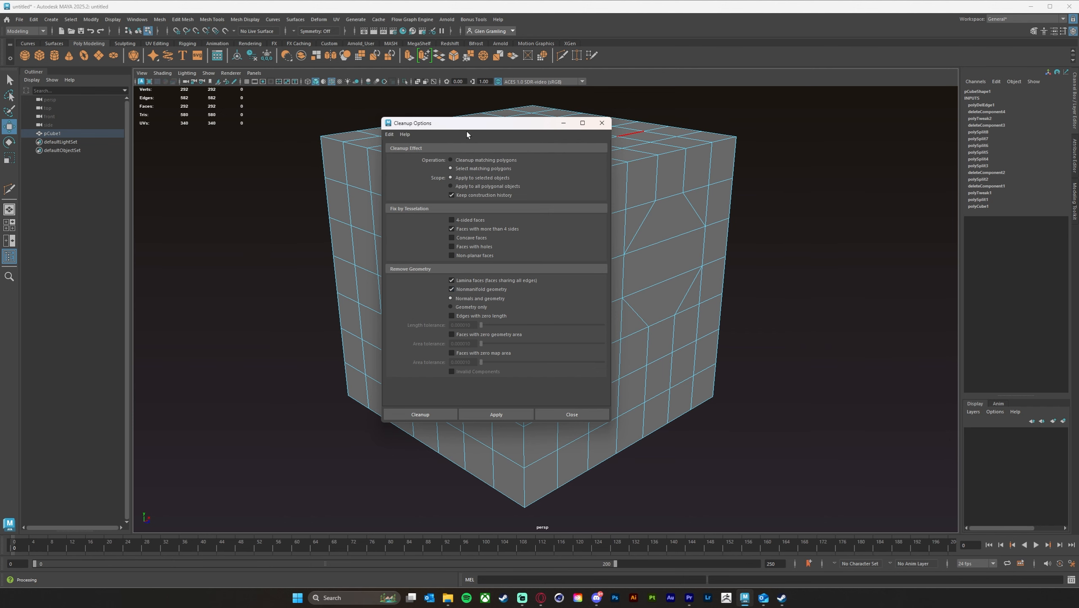
{"action": "left_click_drag", "start_coordinate": [467, 134], "coordinate": [458, 142]}
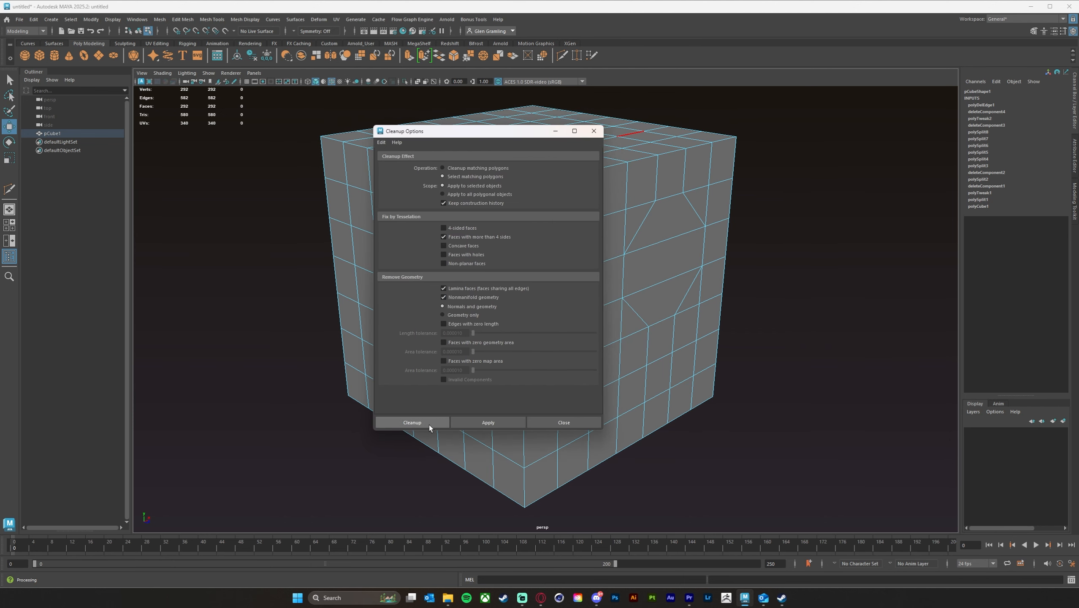
{"action": "left_click", "coordinate": [412, 422]}
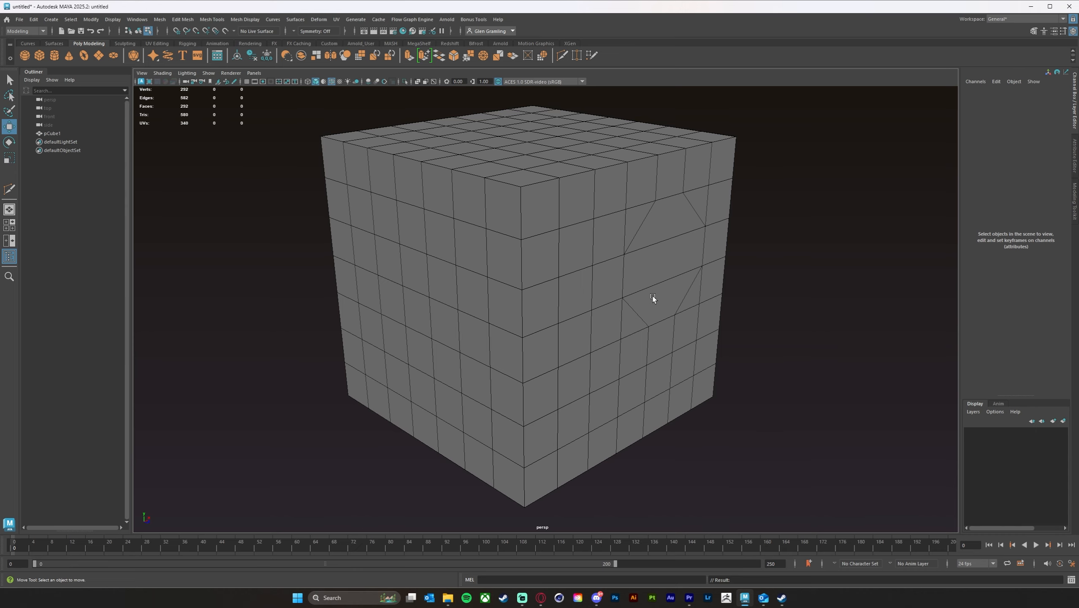
Step: Extrude the long horizontal edge below the upper trapezoid on the cube's right face straight outward into a flat fin
{"action": "left_click_drag", "start_coordinate": [652, 293], "coordinate": [608, 288], "text": "alt"}
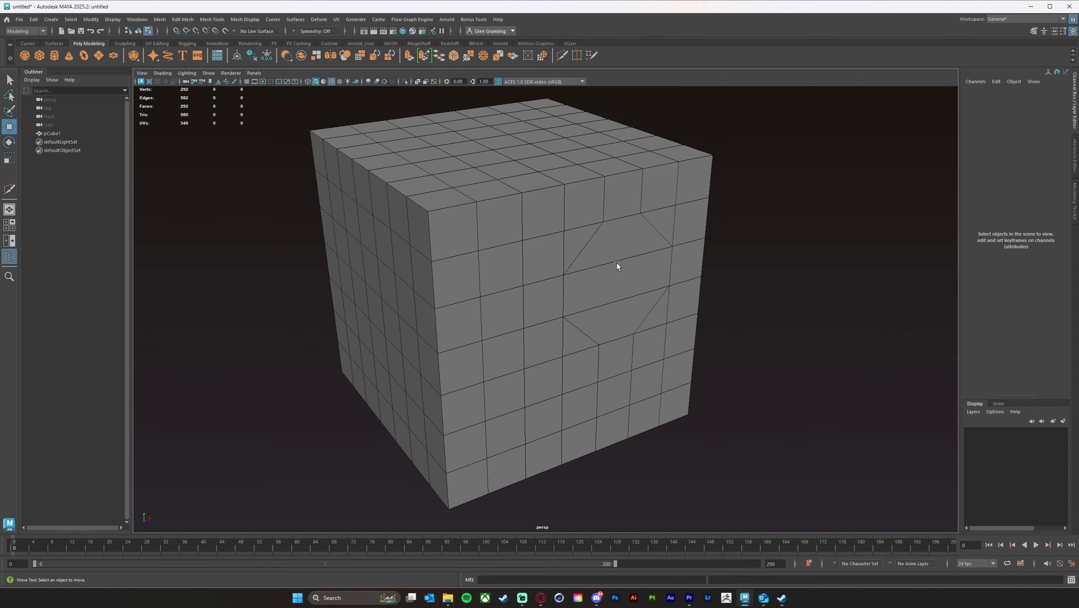
{"action": "right_click_drag", "start_coordinate": [615, 262], "coordinate": [615, 240]}
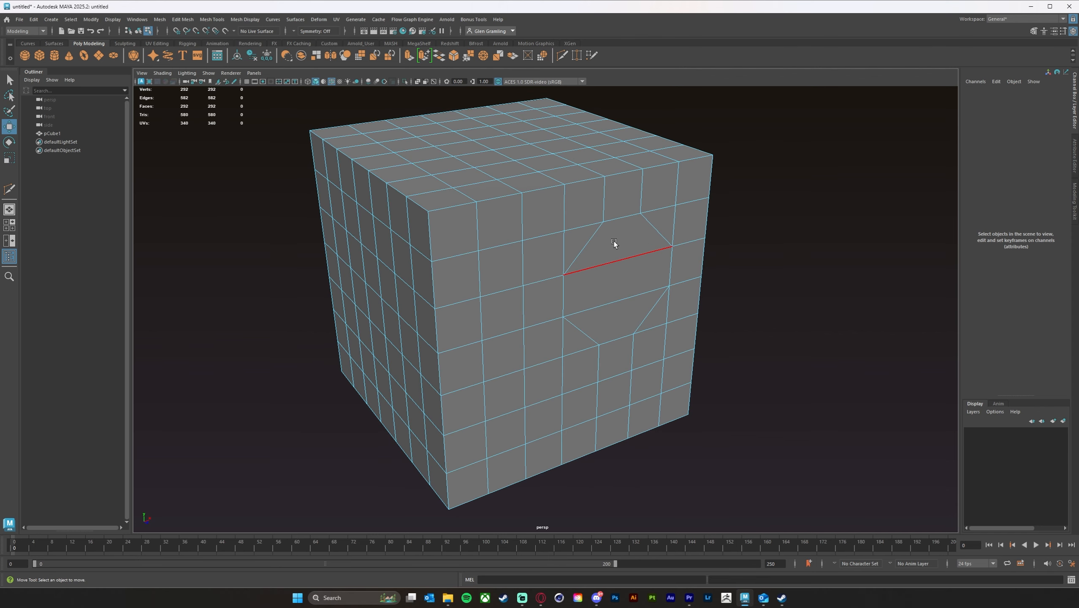
{"action": "left_click", "coordinate": [611, 257]}
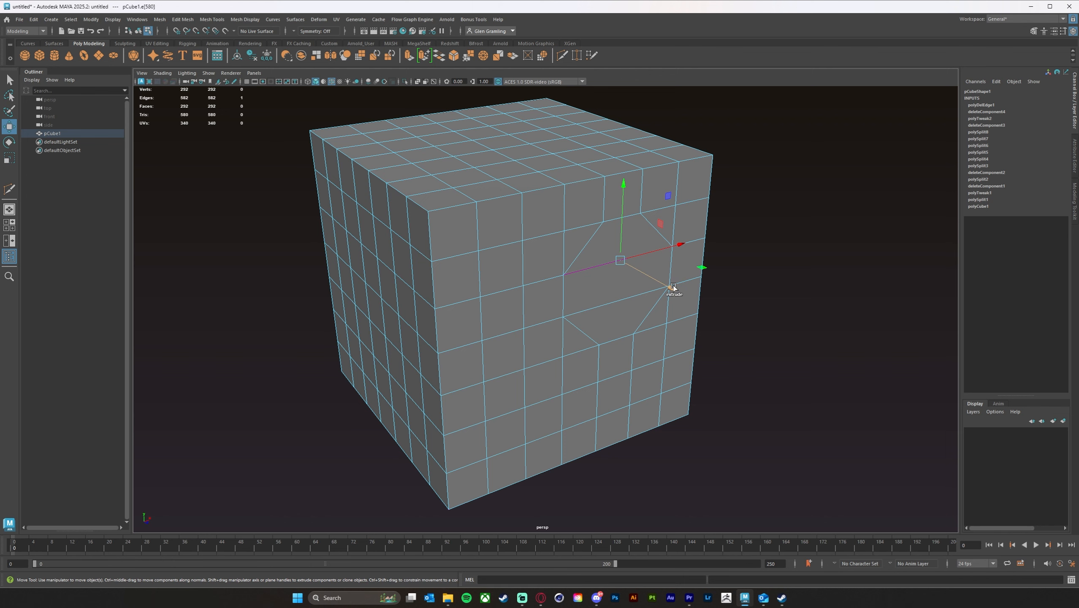
{"action": "left_click_drag", "start_coordinate": [669, 289], "coordinate": [738, 353], "text": "shift"}
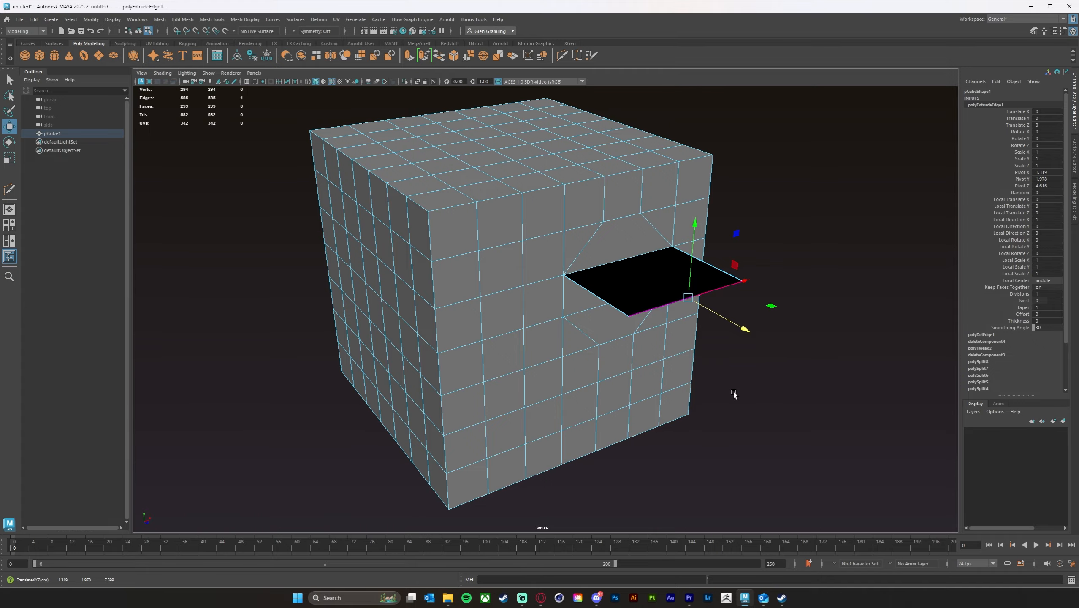
Step: Examine the extruded fin from several angles, and select the edge it shares with the cube's right face
{"action": "mouse_move", "coordinate": [730, 390]}
{"action": "left_mouse_down", "text": "alt"}
{"action": "mouse_move", "coordinate": [734, 342]}
{"action": "mouse_move", "coordinate": [720, 337]}
{"action": "mouse_move", "coordinate": [748, 376]}
{"action": "mouse_move", "coordinate": [730, 378]}
{"action": "left_mouse_up", "text": "alt"}
{"action": "right_click_drag", "start_coordinate": [730, 378], "coordinate": [701, 396], "text": "alt"}
{"action": "right_click_drag", "start_coordinate": [629, 361], "coordinate": [777, 357], "text": "alt"}
{"action": "middle_click_drag", "start_coordinate": [736, 359], "coordinate": [742, 311], "text": "alt"}
{"action": "left_click_drag", "start_coordinate": [681, 302], "coordinate": [681, 307], "text": "alt"}
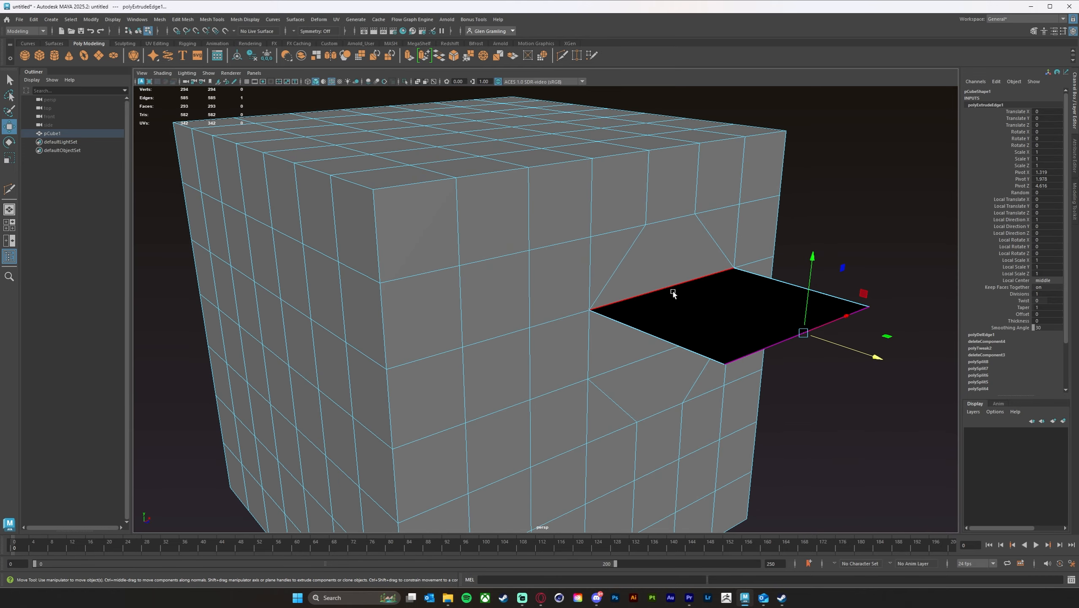
{"action": "left_click_drag", "start_coordinate": [650, 245], "coordinate": [645, 284], "text": "alt"}
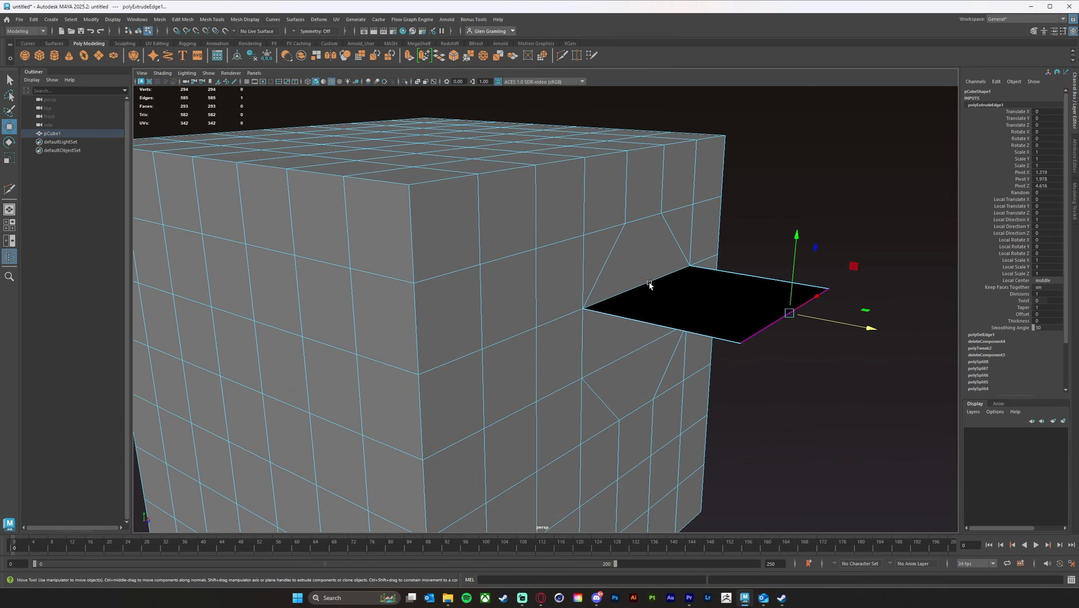
{"action": "left_click", "coordinate": [643, 285]}
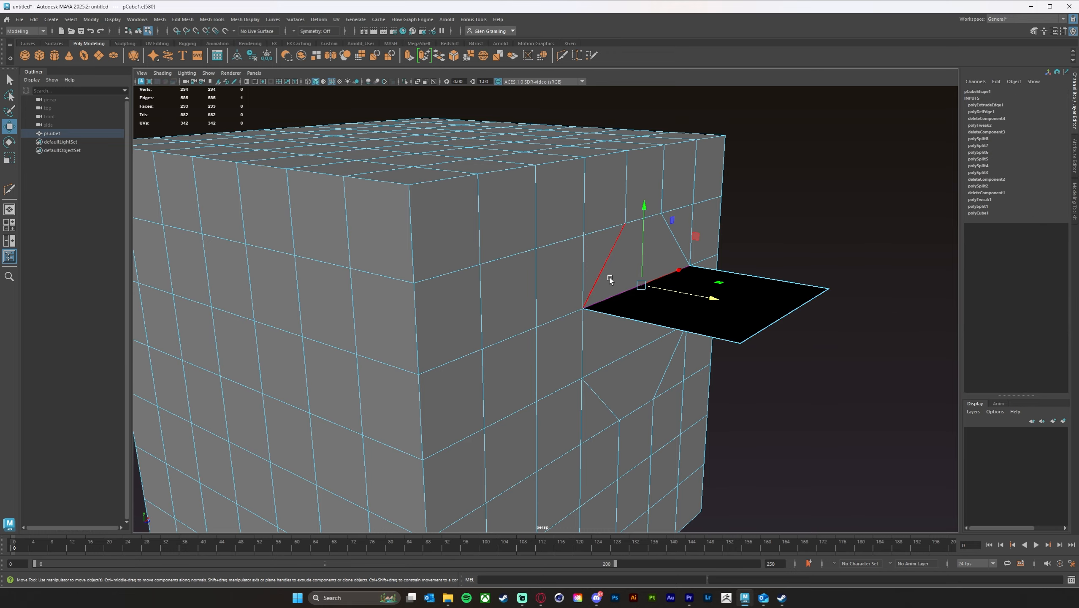
{"action": "left_click_drag", "start_coordinate": [644, 331], "coordinate": [749, 333], "text": "alt"}
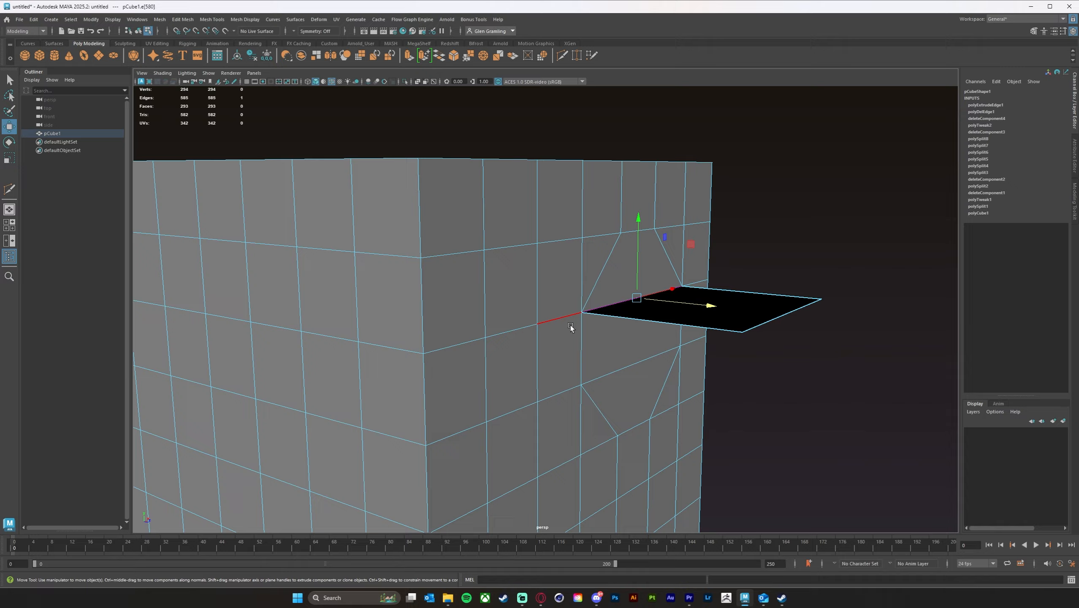
{"action": "left_click_drag", "start_coordinate": [578, 337], "coordinate": [779, 354], "text": "alt"}
{"action": "middle_click_drag", "start_coordinate": [806, 317], "coordinate": [701, 326], "text": "alt"}
{"action": "mouse_move", "coordinate": [701, 326]}
{"action": "left_mouse_down", "text": "alt"}
{"action": "mouse_move", "coordinate": [659, 313]}
{"action": "mouse_move", "coordinate": [723, 311]}
{"action": "mouse_move", "coordinate": [692, 325]}
{"action": "left_mouse_up", "text": "alt"}
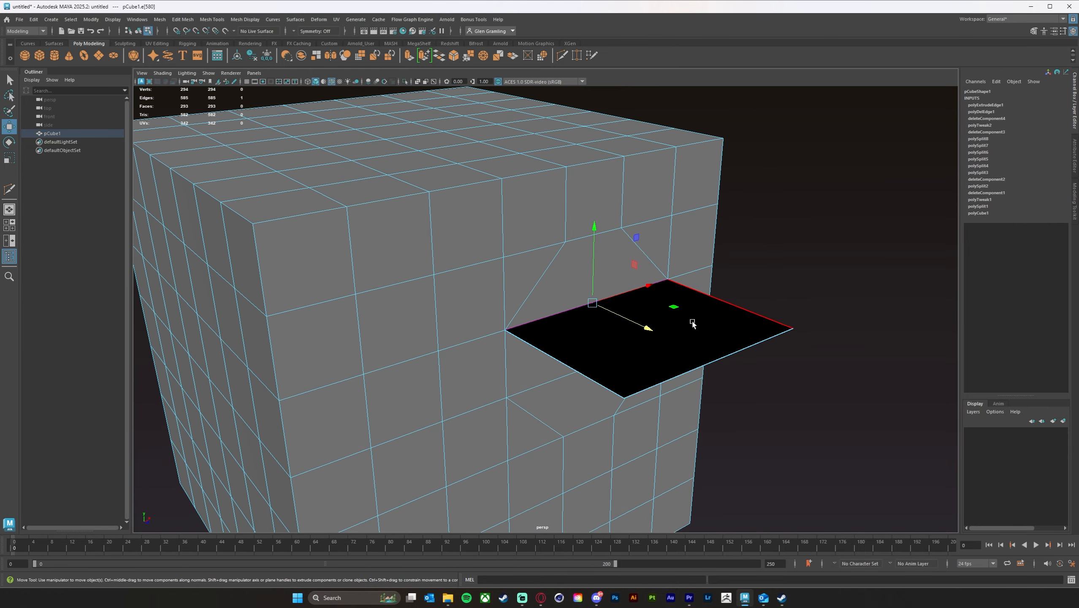
{"action": "middle_click_drag", "start_coordinate": [691, 314], "coordinate": [739, 306], "text": "alt"}
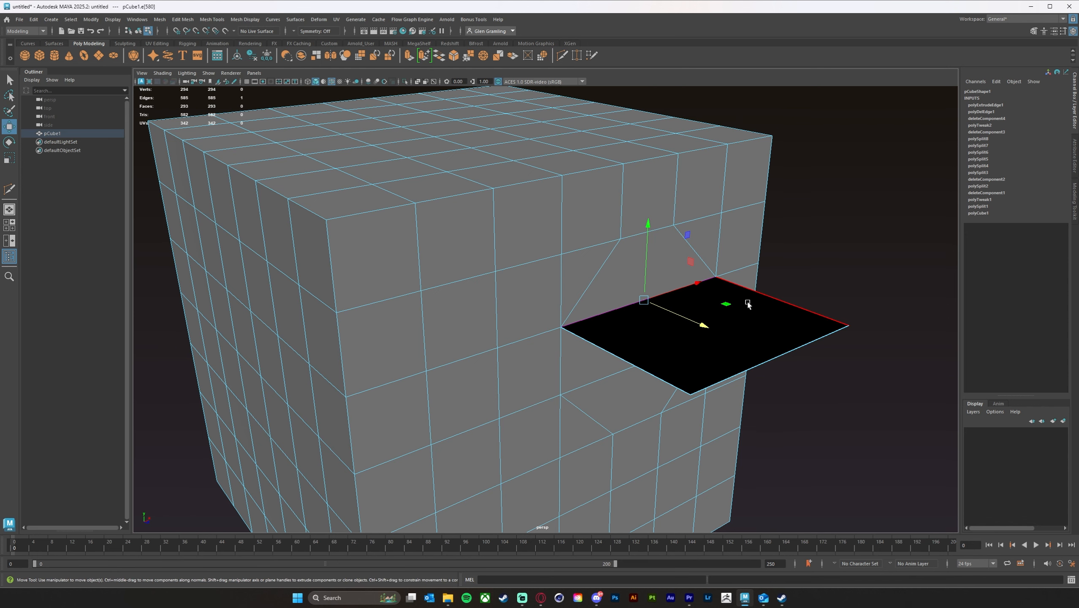
Step: Target-weld the fin's two outer corner vertices onto the two upper vertices of the trapezoid on the right face
{"action": "right_click_drag", "start_coordinate": [748, 302], "coordinate": [710, 301]}
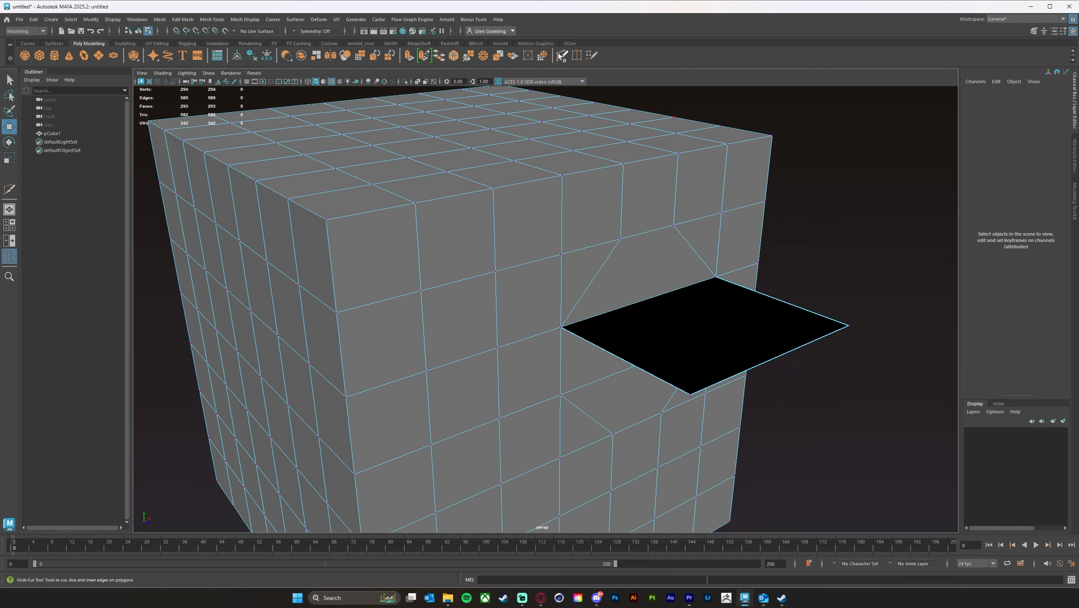
{"action": "key", "text": "y"}
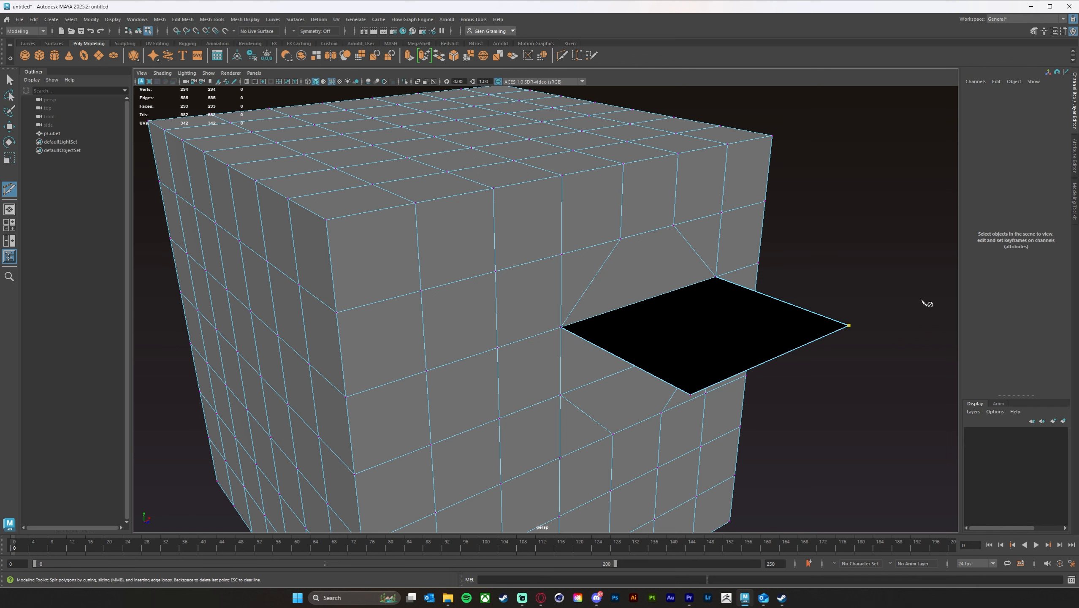
{"action": "left_click", "coordinate": [577, 56]}
{"action": "left_click_drag", "start_coordinate": [848, 326], "coordinate": [674, 222]}
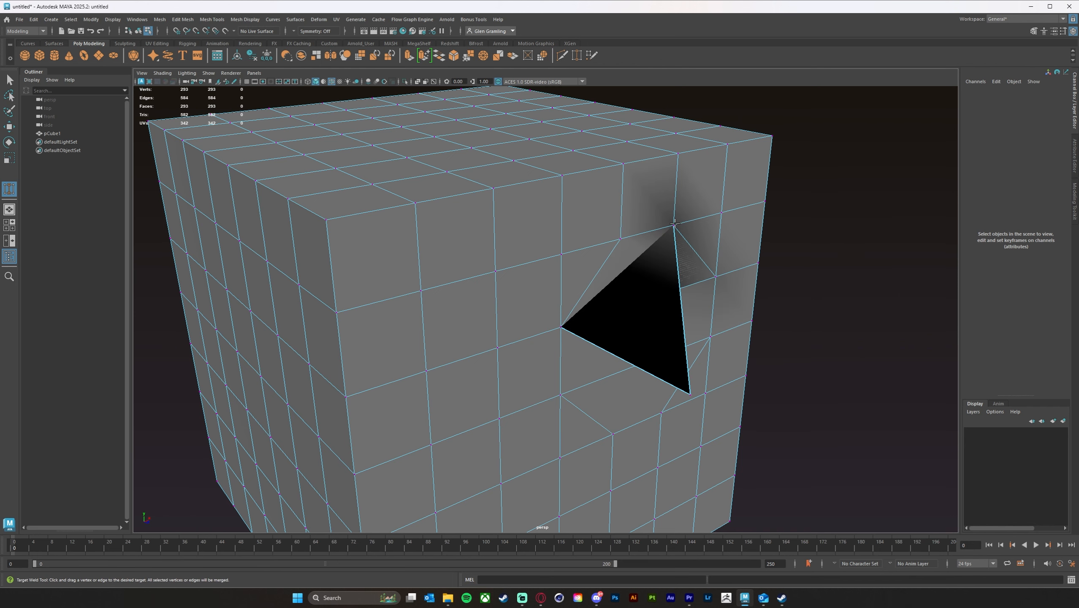
{"action": "left_click_drag", "start_coordinate": [690, 396], "coordinate": [613, 237]}
{"action": "mouse_move", "coordinate": [684, 359]}
{"action": "left_mouse_down", "text": "alt"}
{"action": "mouse_move", "coordinate": [666, 354]}
{"action": "mouse_move", "coordinate": [704, 356]}
{"action": "mouse_move", "coordinate": [652, 345]}
{"action": "mouse_move", "coordinate": [682, 316]}
{"action": "mouse_move", "coordinate": [650, 343]}
{"action": "mouse_move", "coordinate": [667, 355]}
{"action": "mouse_move", "coordinate": [697, 345]}
{"action": "left_mouse_up", "text": "alt"}
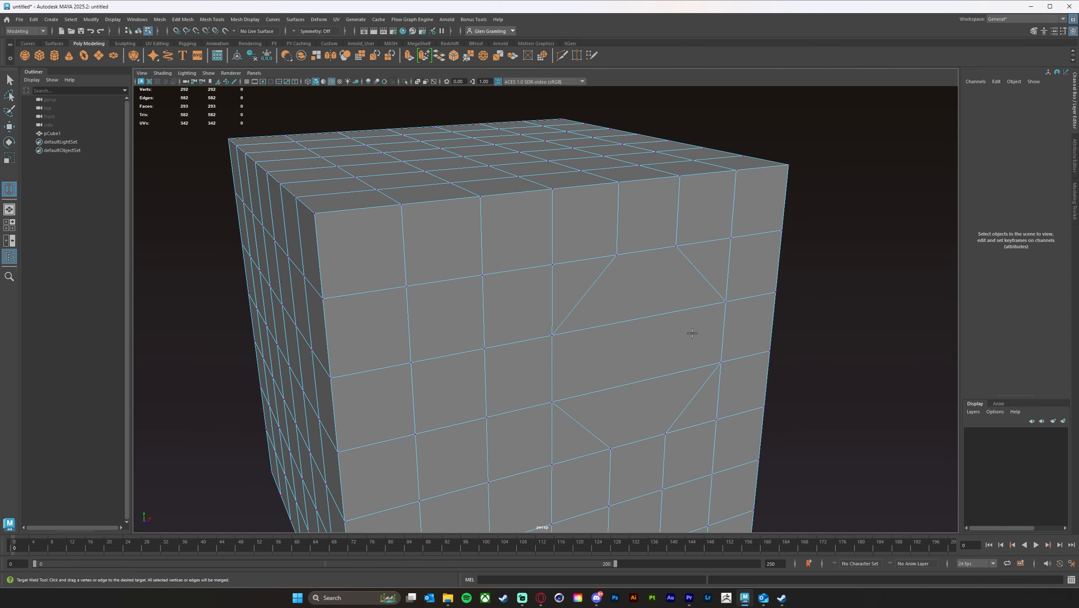
{"action": "left_click_drag", "start_coordinate": [645, 296], "coordinate": [646, 299], "text": "alt"}
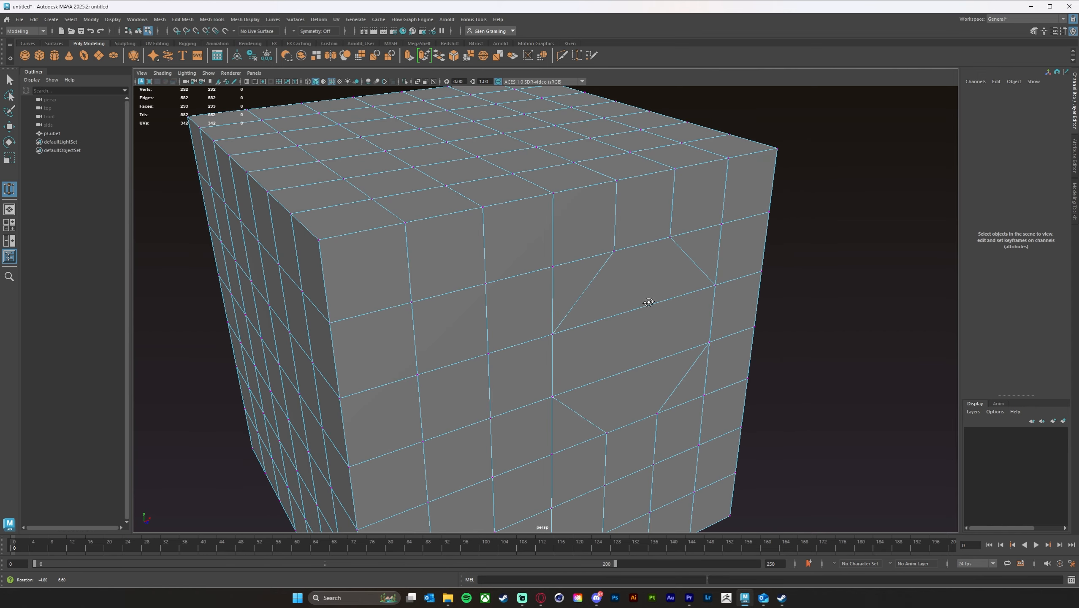
Step: Try deleting the overlapping trapezoid face on the right face to expose the layer beneath, undo it, and clear the selection
{"action": "key", "text": "w"}
{"action": "left_click", "coordinate": [643, 301]}
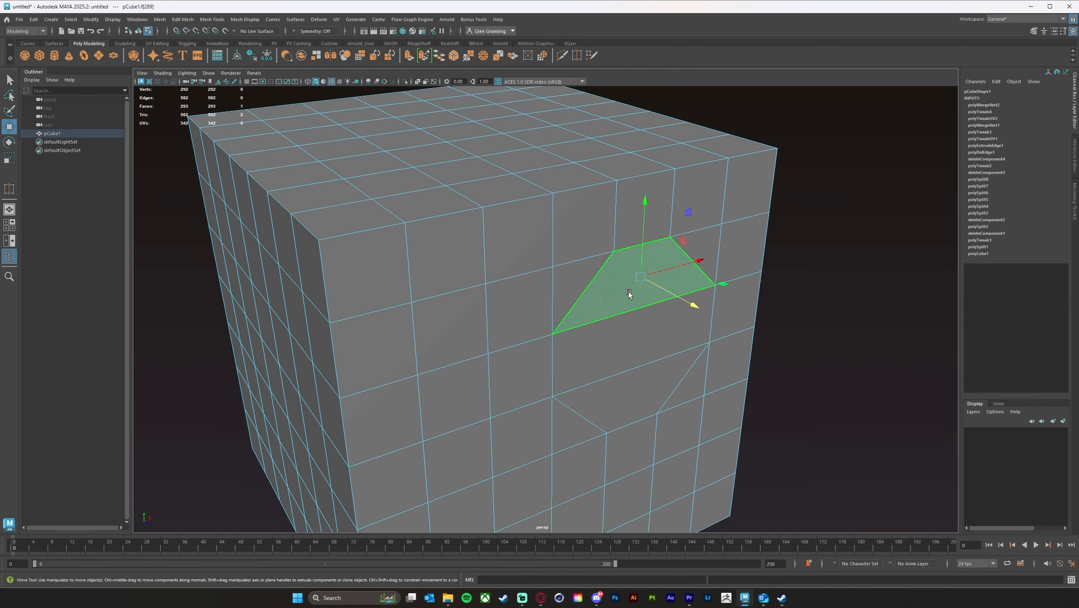
{"action": "key", "text": "Delete"}
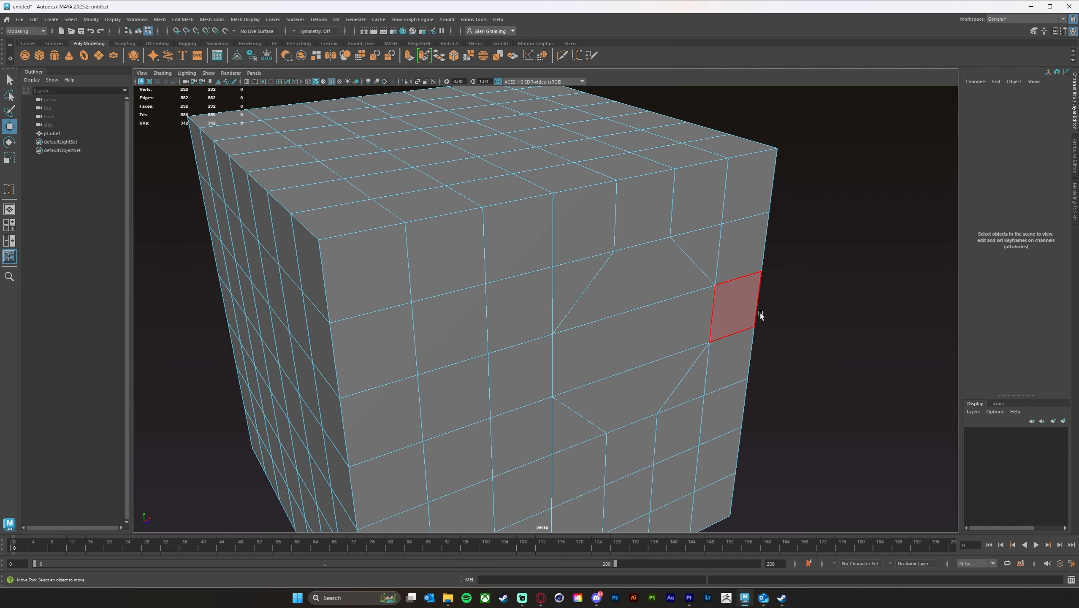
{"action": "key", "text": "ctrl+z"}
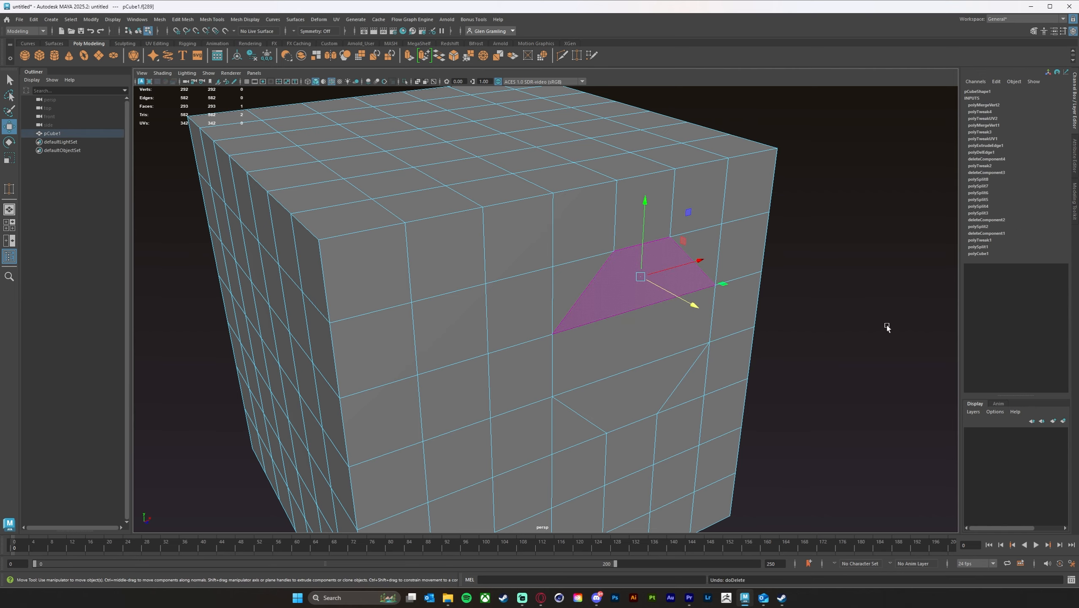
{"action": "left_click", "coordinate": [871, 326]}
Step: Run Cleanup on the whole cube in object mode with the existing options, and examine the geometry it selects
{"action": "mouse_move", "coordinate": [810, 340]}
{"action": "left_mouse_down", "text": "alt"}
{"action": "mouse_move", "coordinate": [823, 332]}
{"action": "mouse_move", "coordinate": [827, 342]}
{"action": "mouse_move", "coordinate": [805, 342]}
{"action": "left_mouse_up", "text": "alt"}
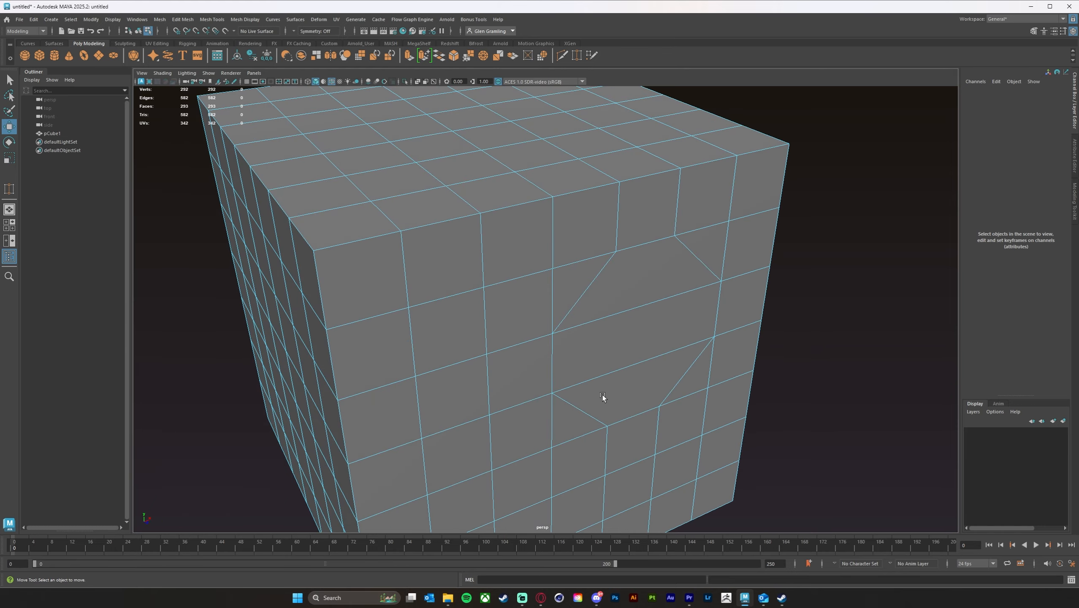
{"action": "middle_click_drag", "start_coordinate": [603, 395], "coordinate": [631, 440], "text": "alt"}
{"action": "right_click_drag", "start_coordinate": [792, 410], "coordinate": [741, 383], "text": "alt"}
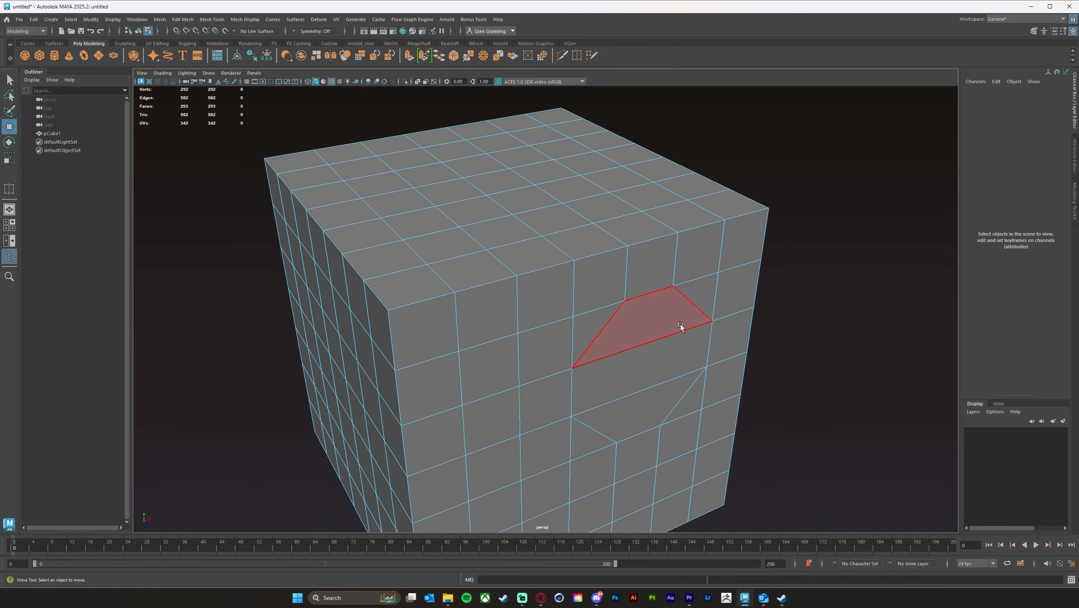
{"action": "left_click_drag", "start_coordinate": [681, 325], "coordinate": [772, 386], "text": "alt"}
{"action": "right_click_drag", "start_coordinate": [773, 386], "coordinate": [463, 267], "text": "alt"}
{"action": "right_click", "coordinate": [525, 287]}
{"action": "left_click", "coordinate": [541, 274]}
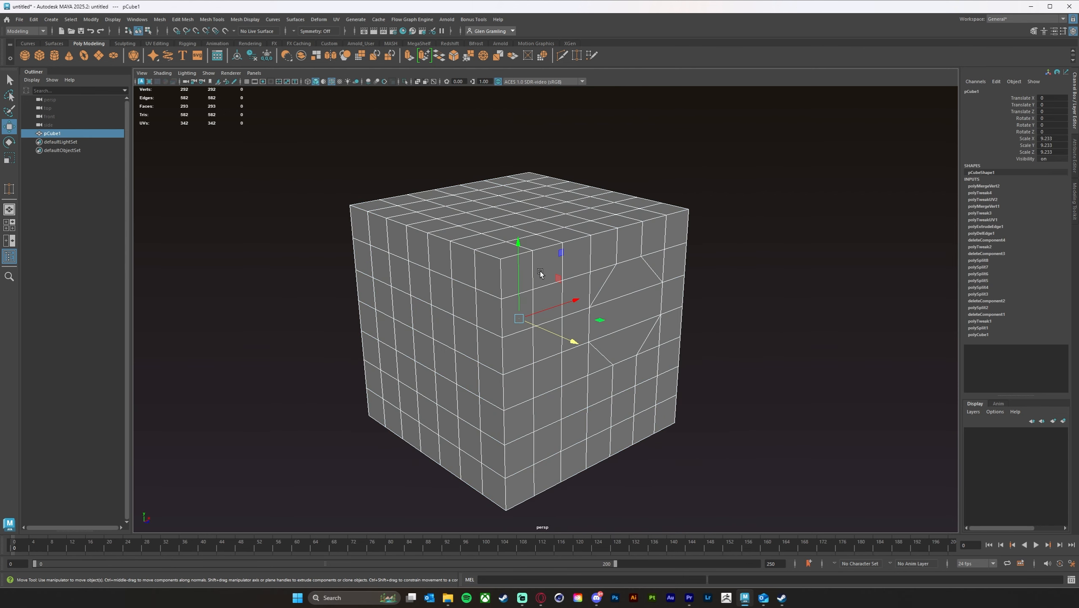
{"action": "left_click", "coordinate": [161, 20]}
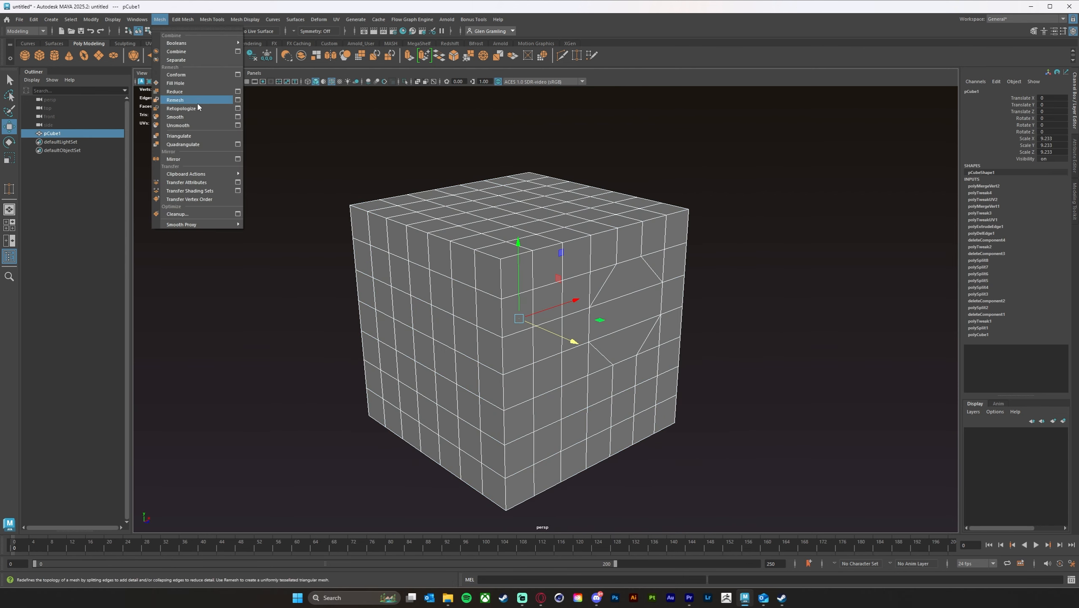
{"action": "left_click", "coordinate": [178, 214]}
{"action": "left_click_drag", "start_coordinate": [660, 324], "coordinate": [609, 285], "text": "alt"}
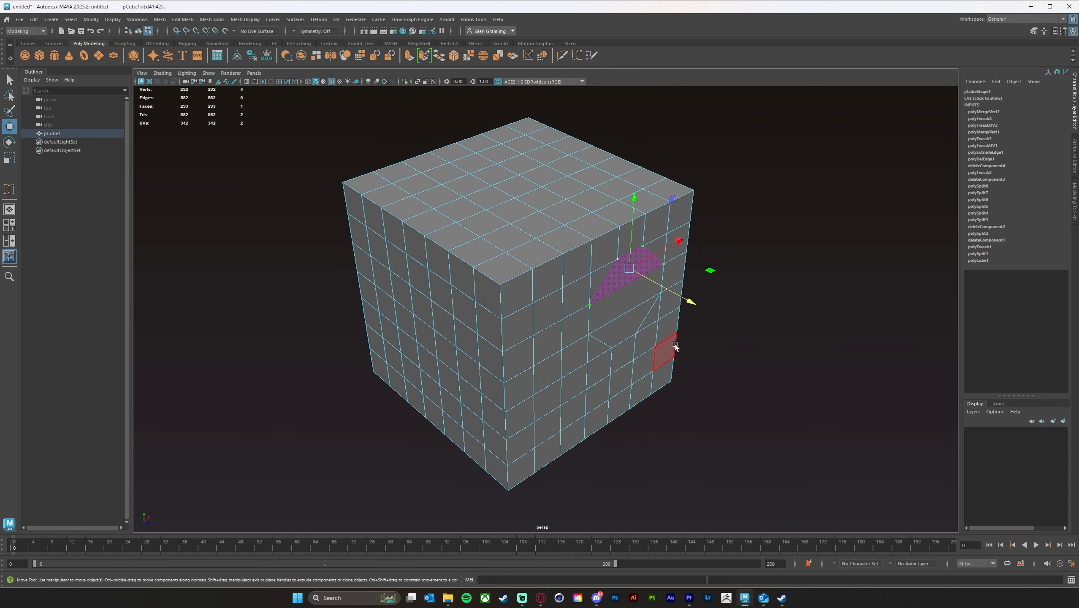
{"action": "left_click_drag", "start_coordinate": [722, 347], "coordinate": [740, 339], "text": "alt"}
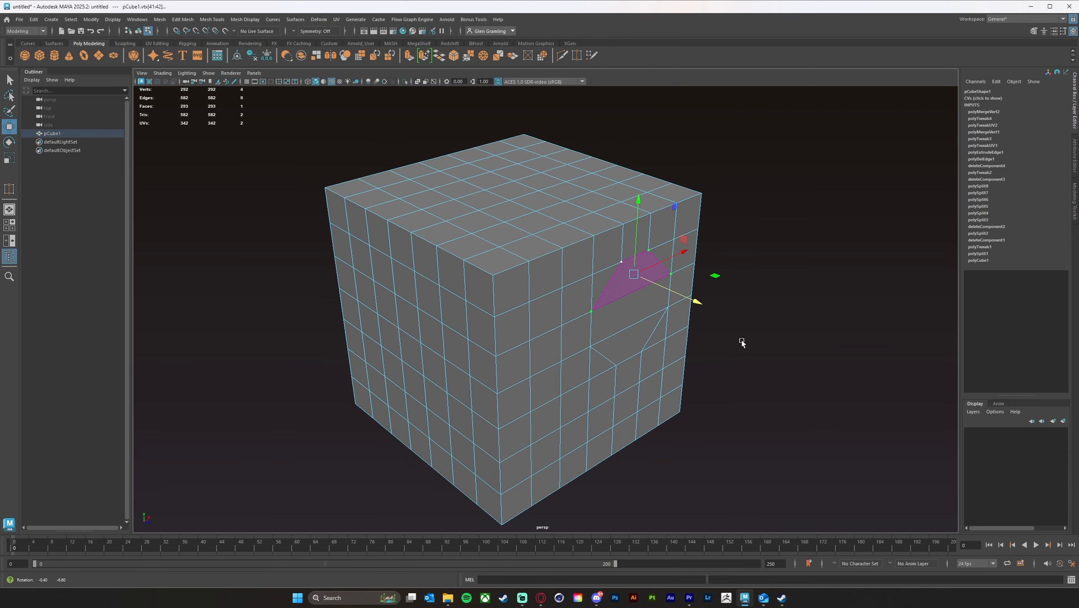
Step: Run Cleanup on the whole cube in object mode and delete the duplicate trapezoid face it selects on the right face
{"action": "left_click", "coordinate": [839, 342]}
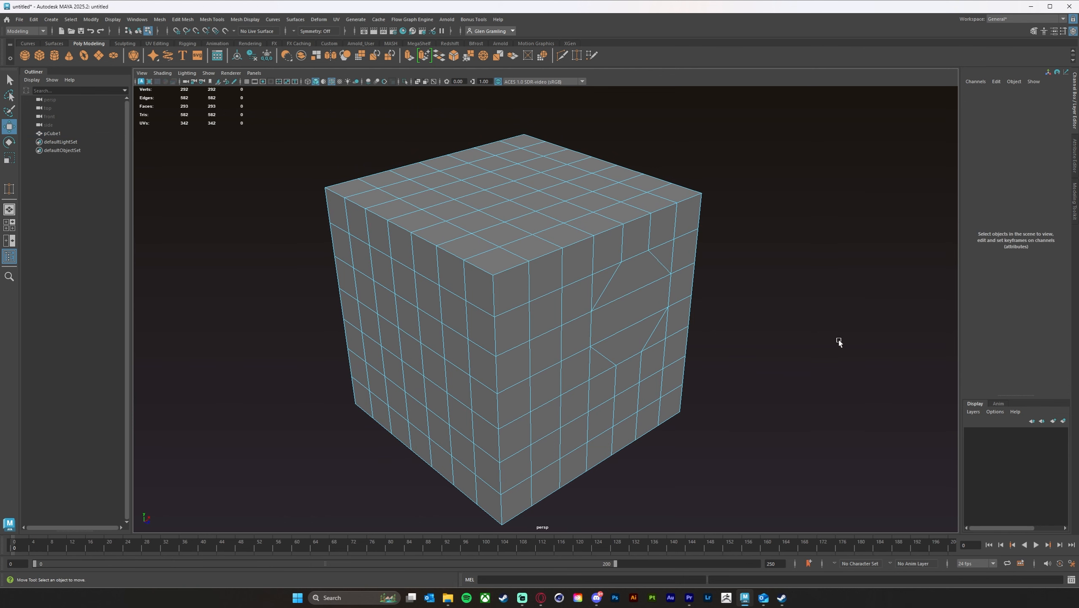
{"action": "right_click_drag", "start_coordinate": [575, 272], "coordinate": [547, 254]}
{"action": "left_click", "coordinate": [158, 20]}
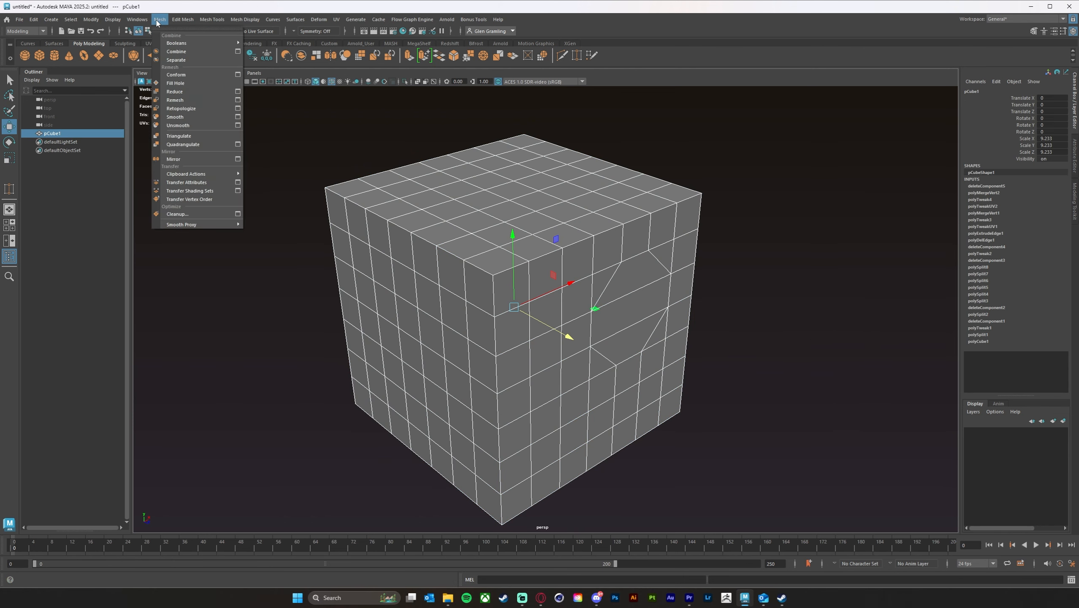
{"action": "left_click", "coordinate": [193, 214]}
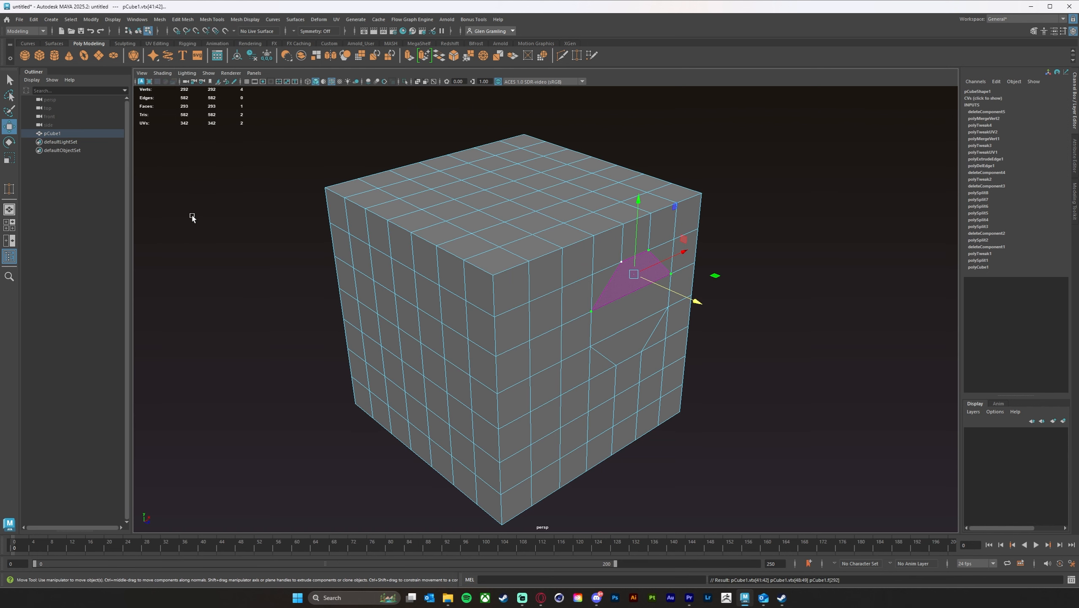
Step: Try deleting the remaining trapezoid face in face mode to check for another layer behind it, and undo the deletion
{"action": "right_click_drag", "start_coordinate": [618, 279], "coordinate": [620, 285]}
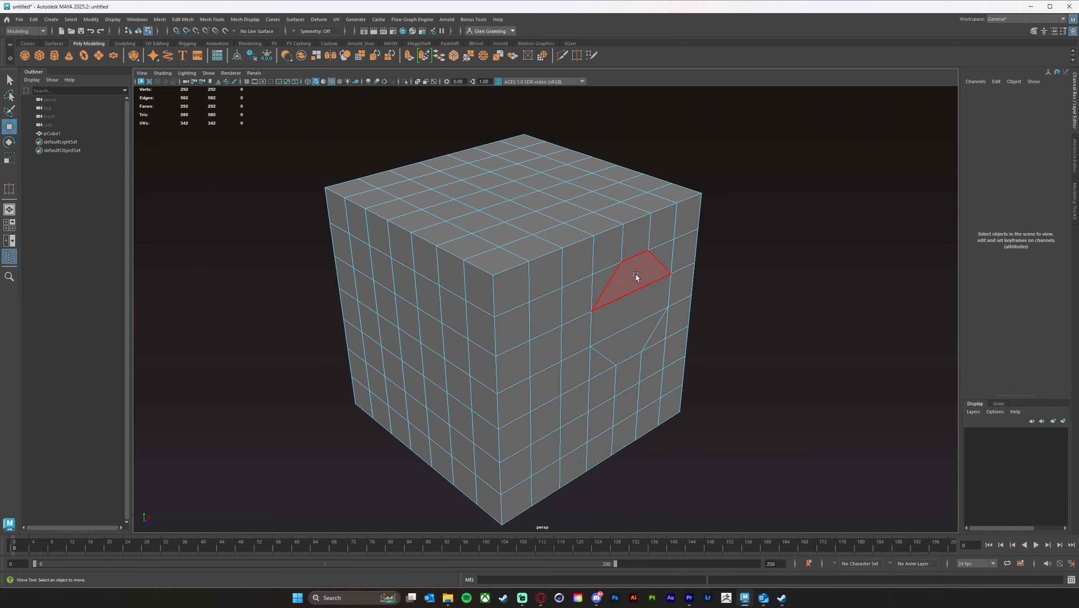
{"action": "left_click", "coordinate": [636, 275]}
{"action": "key", "text": "Delete"}
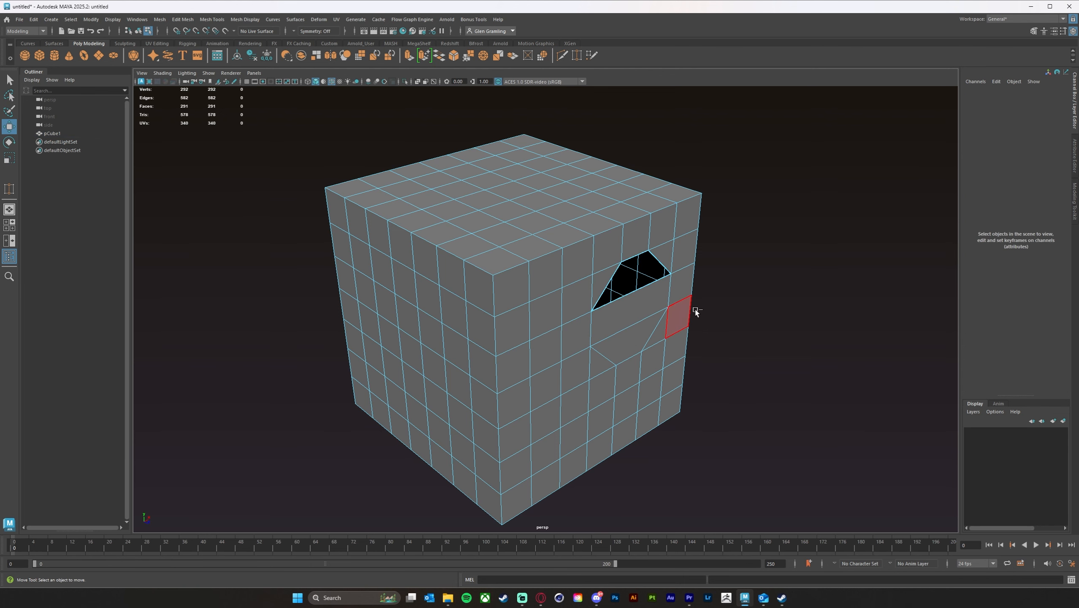
{"action": "key", "text": "ctrl+z"}
Step: Run Cleanup on the whole cube again in object mode, and examine the points it selects around the trapezoid
{"action": "right_click_drag", "start_coordinate": [571, 250], "coordinate": [599, 228]}
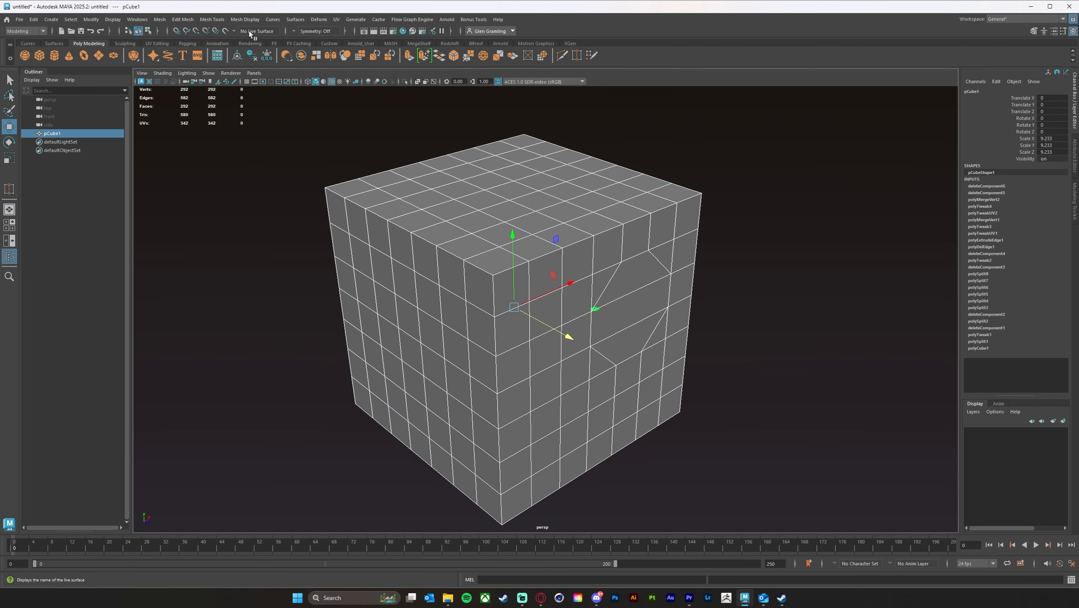
{"action": "left_click", "coordinate": [159, 19]}
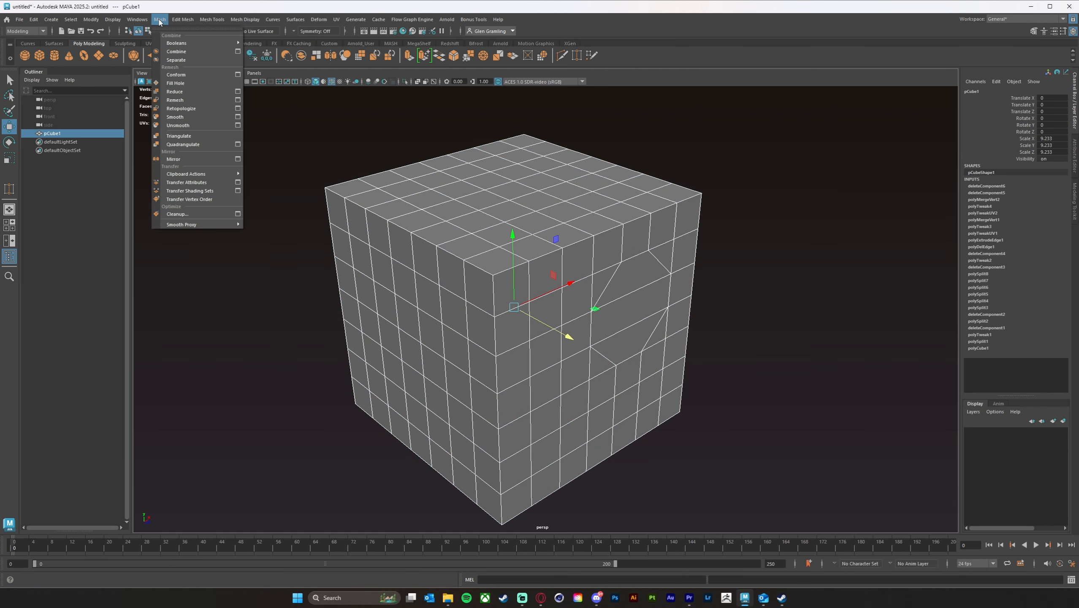
{"action": "left_click", "coordinate": [177, 214]}
{"action": "left_click_drag", "start_coordinate": [661, 296], "coordinate": [603, 292], "text": "alt"}
{"action": "middle_click_drag", "start_coordinate": [658, 317], "coordinate": [654, 310], "text": "alt"}
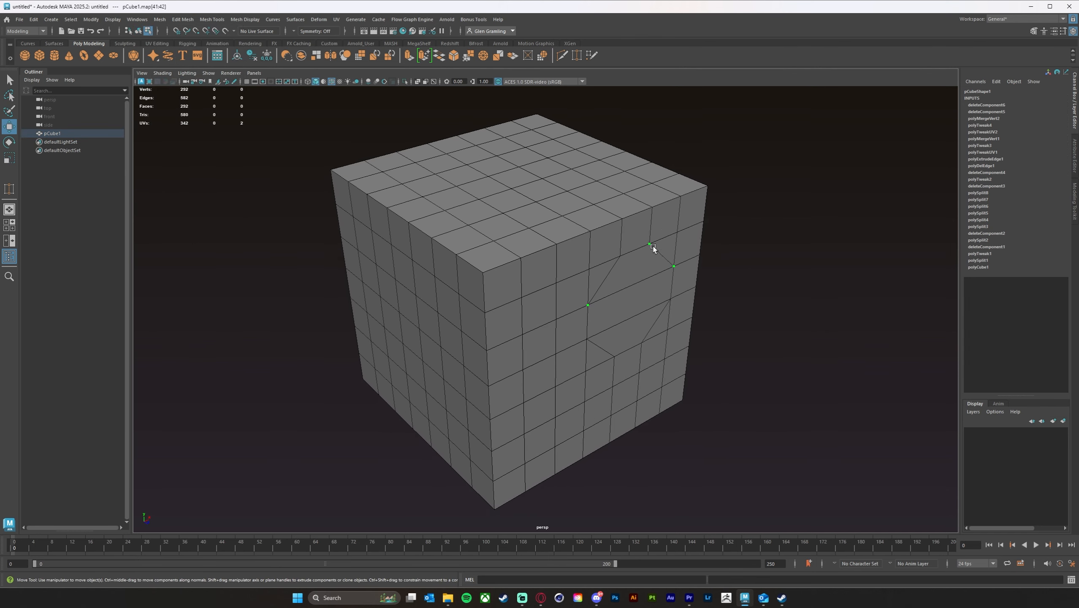
{"action": "left_click_drag", "start_coordinate": [713, 290], "coordinate": [652, 247], "text": "alt"}
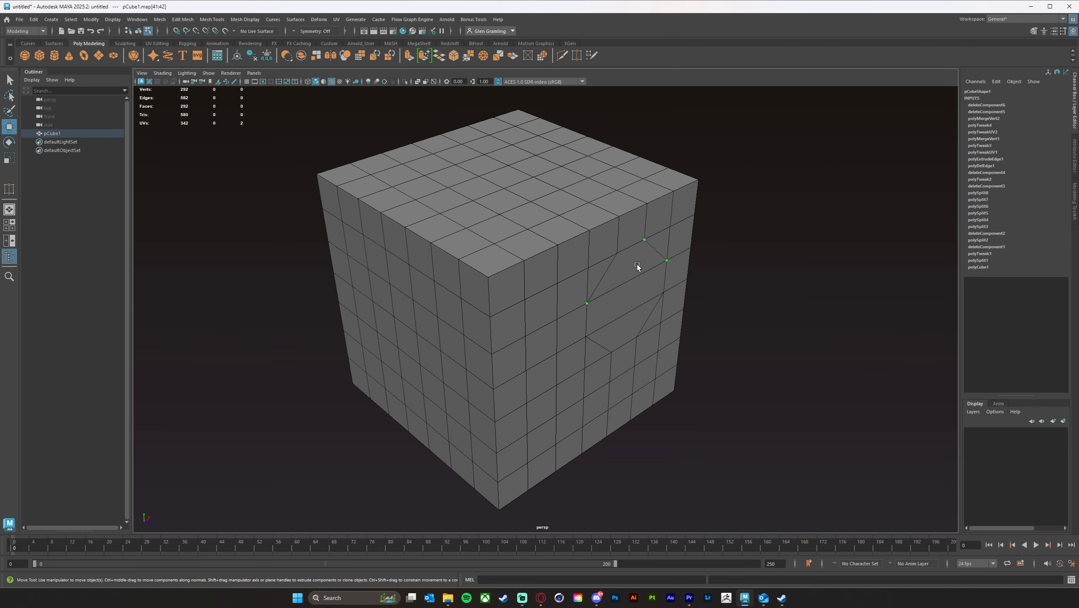
{"action": "mouse_move", "coordinate": [652, 296]}
{"action": "left_mouse_down", "text": "alt"}
{"action": "mouse_move", "coordinate": [660, 292]}
{"action": "mouse_move", "coordinate": [644, 298]}
{"action": "left_mouse_up", "text": "alt"}
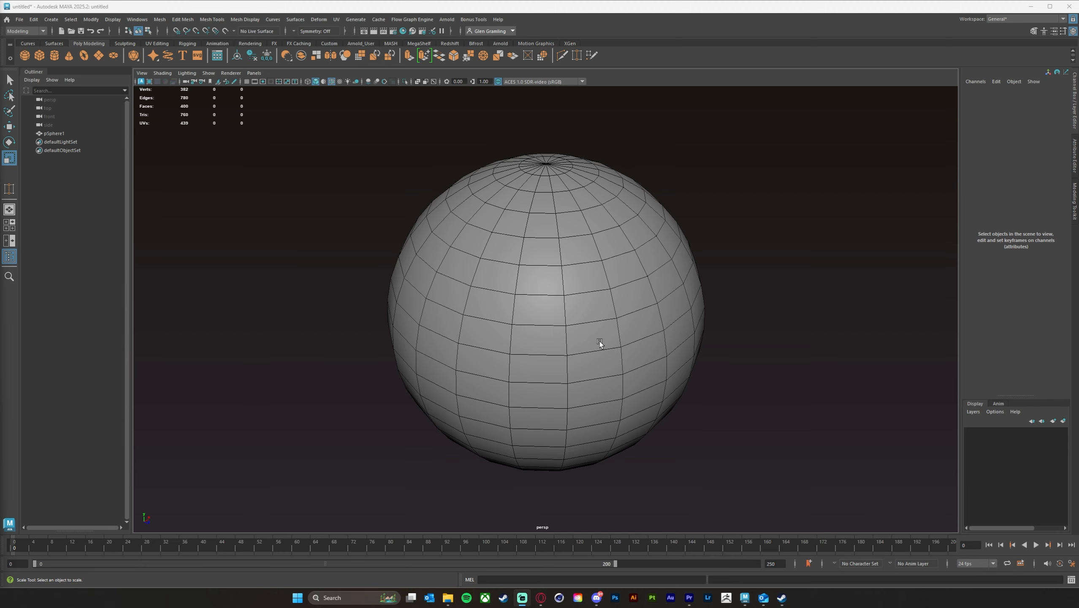
Step: Delete the faces of roughly half the sphere, and return to object mode with nothing selected
{"action": "mouse_move", "coordinate": [578, 347]}
{"action": "left_mouse_down", "text": "alt"}
{"action": "mouse_move", "coordinate": [603, 346]}
{"action": "mouse_move", "coordinate": [595, 341]}
{"action": "left_mouse_up", "text": "alt"}
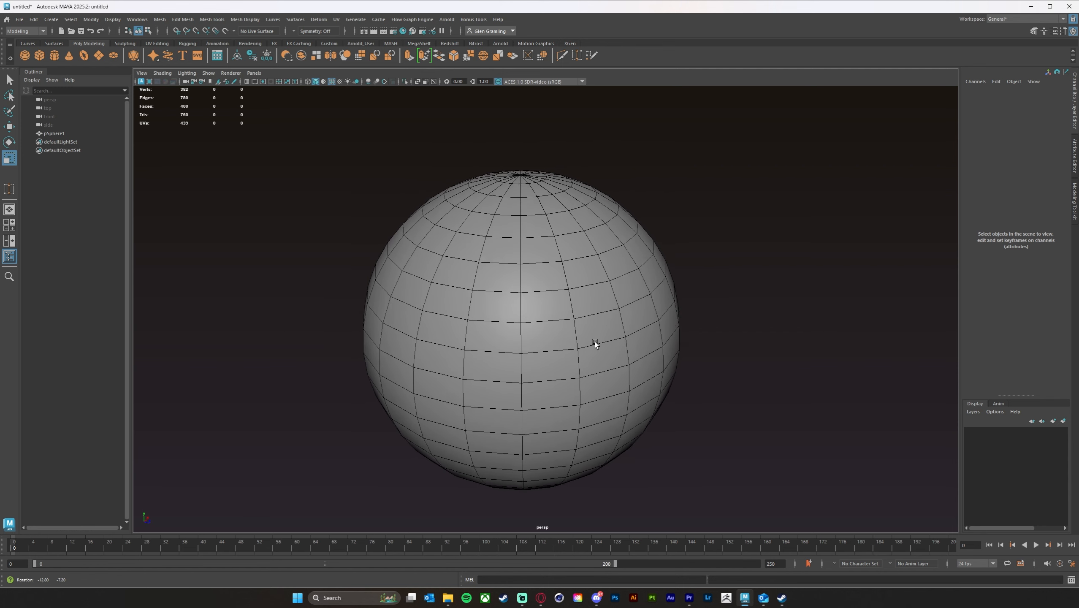
{"action": "right_click_drag", "start_coordinate": [491, 201], "coordinate": [372, 139]}
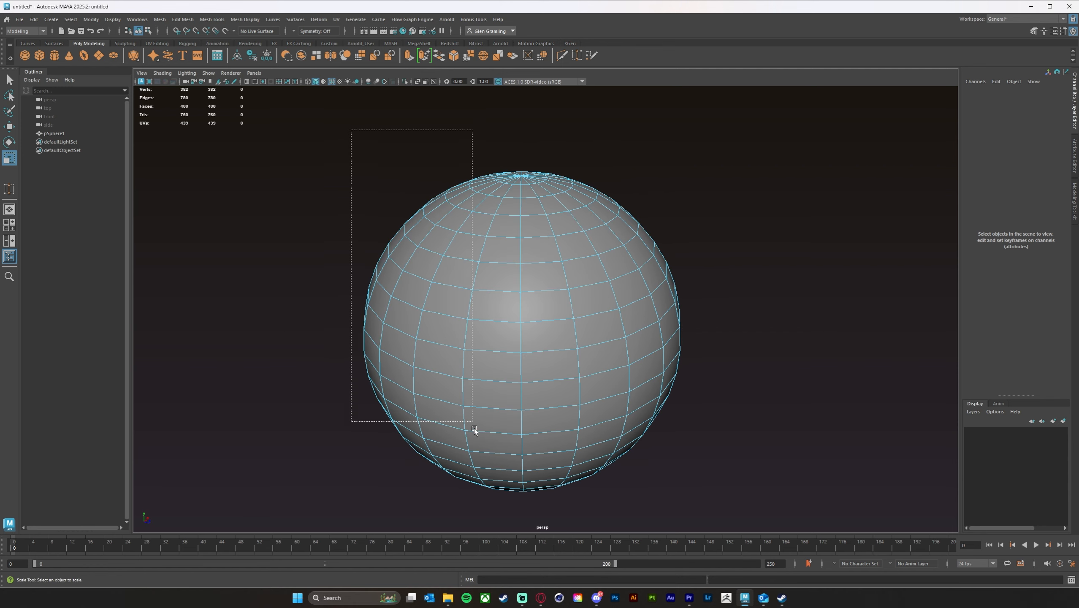
{"action": "left_click_drag", "start_coordinate": [473, 428], "coordinate": [499, 519]}
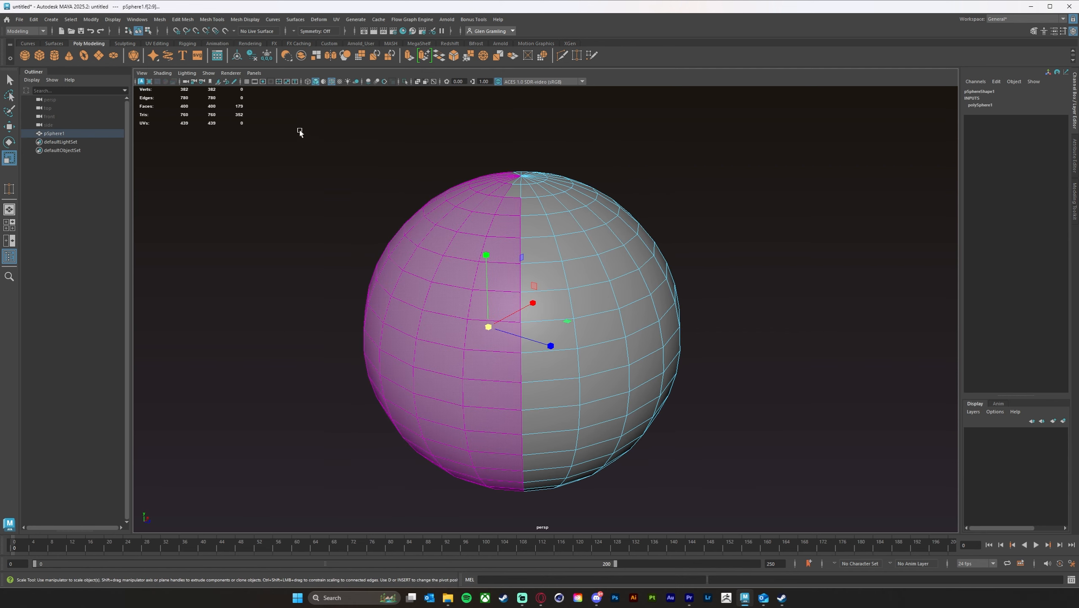
{"action": "left_click_drag", "start_coordinate": [300, 133], "coordinate": [497, 520]}
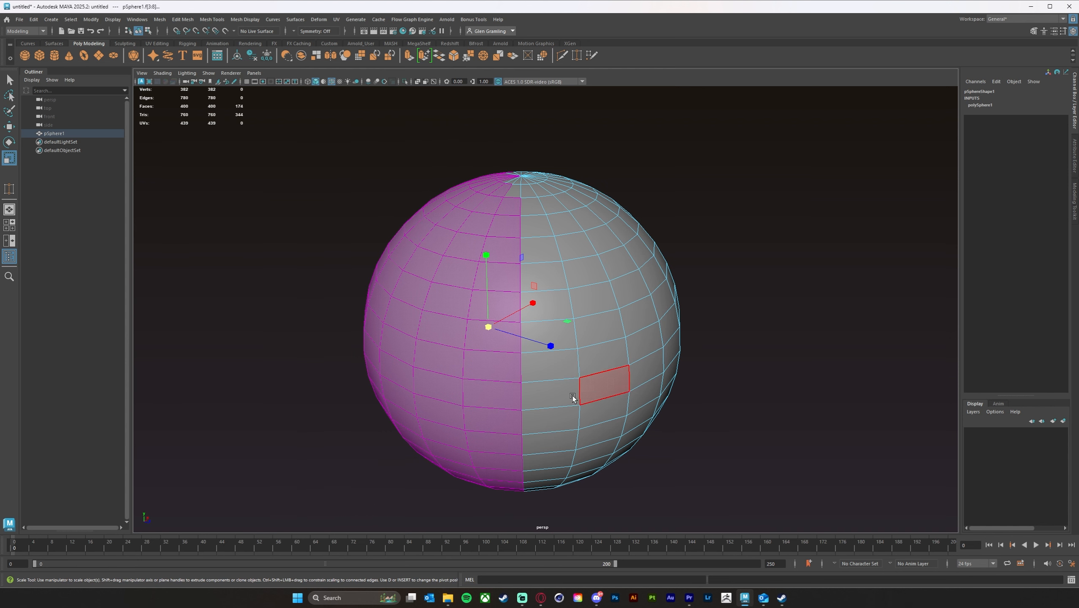
{"action": "key", "text": "Delete"}
{"action": "left_click_drag", "start_coordinate": [686, 455], "coordinate": [578, 336], "text": "alt"}
{"action": "right_click", "coordinate": [571, 312]}
{"action": "left_click", "coordinate": [598, 300]}
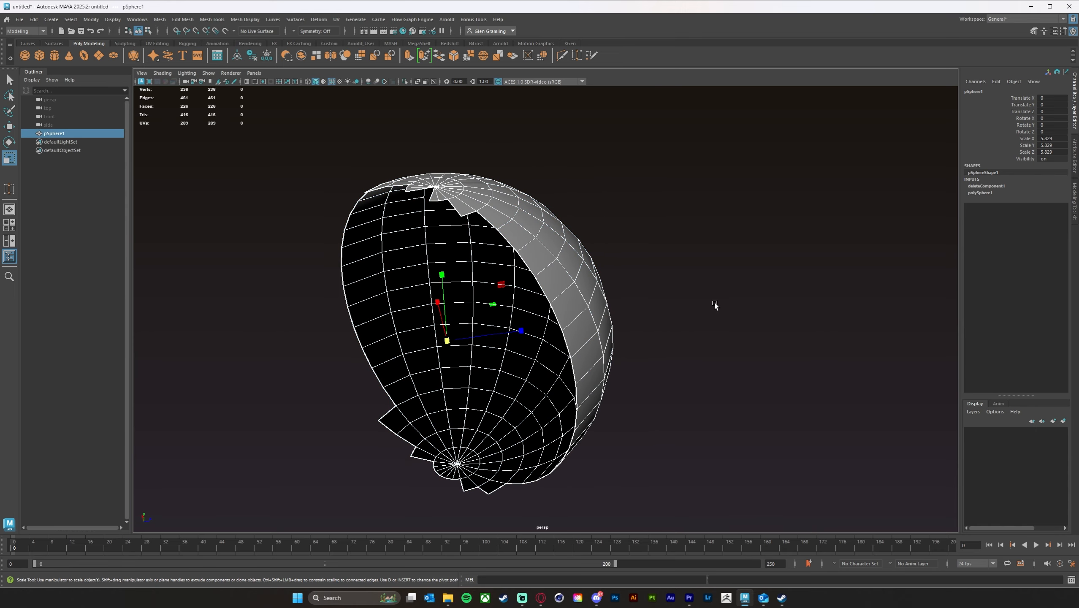
{"action": "left_click", "coordinate": [712, 301]}
Step: Examine the dark inside of the half sphere, and turn on Two Sided Lighting in the viewport
{"action": "left_click_drag", "start_coordinate": [712, 301], "coordinate": [649, 423], "text": "alt"}
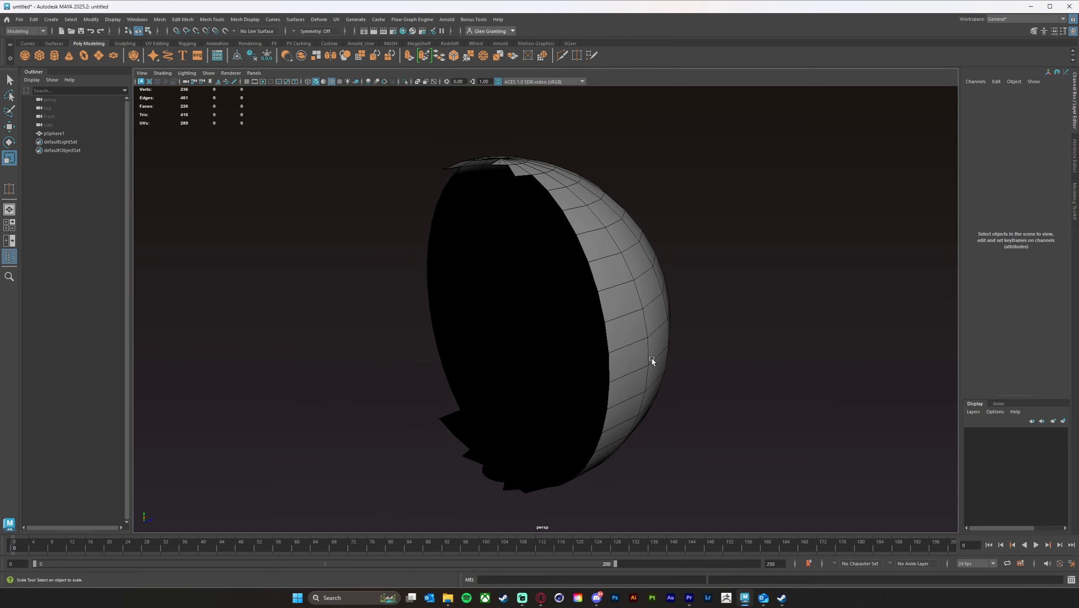
{"action": "mouse_move", "coordinate": [646, 357]}
{"action": "left_mouse_down", "text": "alt"}
{"action": "mouse_move", "coordinate": [629, 365]}
{"action": "mouse_move", "coordinate": [645, 365]}
{"action": "mouse_move", "coordinate": [631, 355]}
{"action": "mouse_move", "coordinate": [635, 362]}
{"action": "left_mouse_up", "text": "alt"}
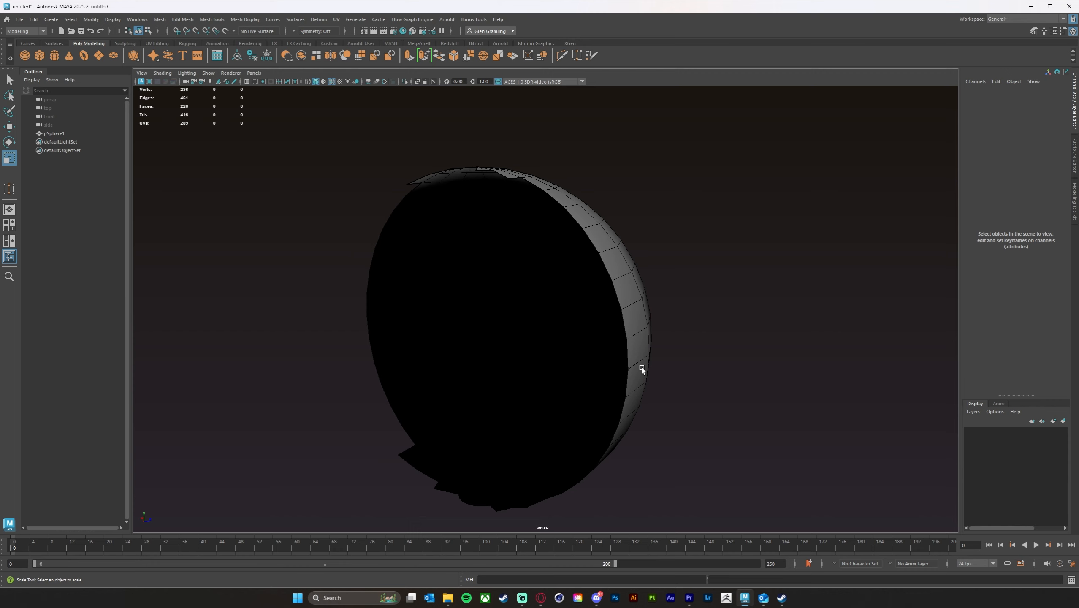
{"action": "mouse_move", "coordinate": [628, 378]}
{"action": "left_mouse_down", "text": "alt"}
{"action": "mouse_move", "coordinate": [653, 366]}
{"action": "mouse_move", "coordinate": [640, 373]}
{"action": "left_mouse_up", "text": "alt"}
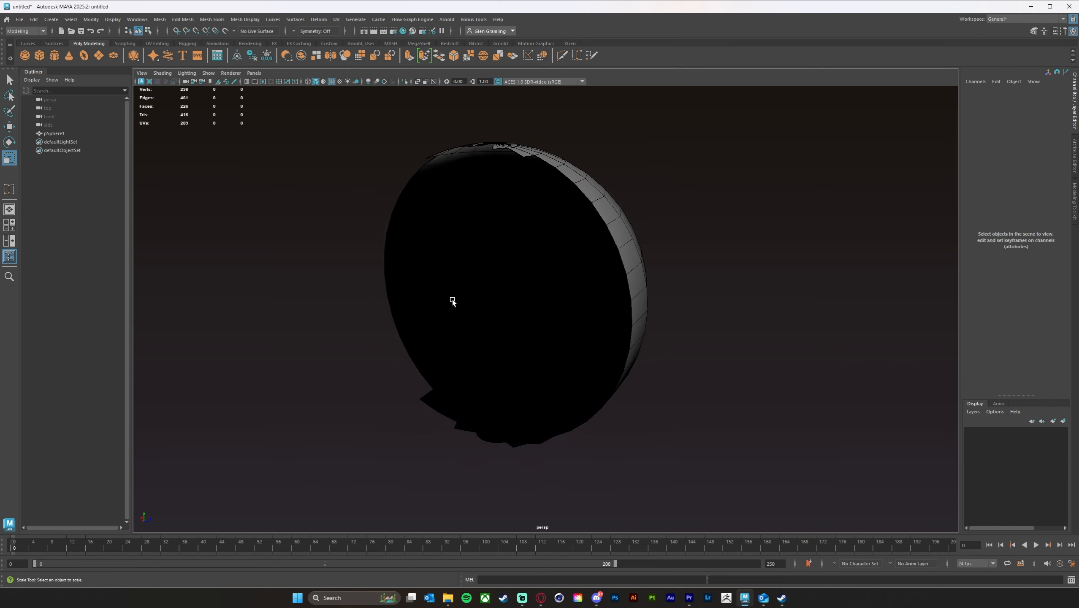
{"action": "mouse_move", "coordinate": [723, 343]}
{"action": "left_mouse_down", "text": "alt"}
{"action": "mouse_move", "coordinate": [611, 341]}
{"action": "mouse_move", "coordinate": [669, 355]}
{"action": "mouse_move", "coordinate": [711, 346]}
{"action": "mouse_move", "coordinate": [732, 335]}
{"action": "mouse_move", "coordinate": [701, 328]}
{"action": "mouse_move", "coordinate": [724, 337]}
{"action": "mouse_move", "coordinate": [715, 316]}
{"action": "mouse_move", "coordinate": [706, 331]}
{"action": "mouse_move", "coordinate": [724, 337]}
{"action": "mouse_move", "coordinate": [713, 350]}
{"action": "mouse_move", "coordinate": [741, 352]}
{"action": "mouse_move", "coordinate": [732, 359]}
{"action": "left_mouse_up", "text": "alt"}
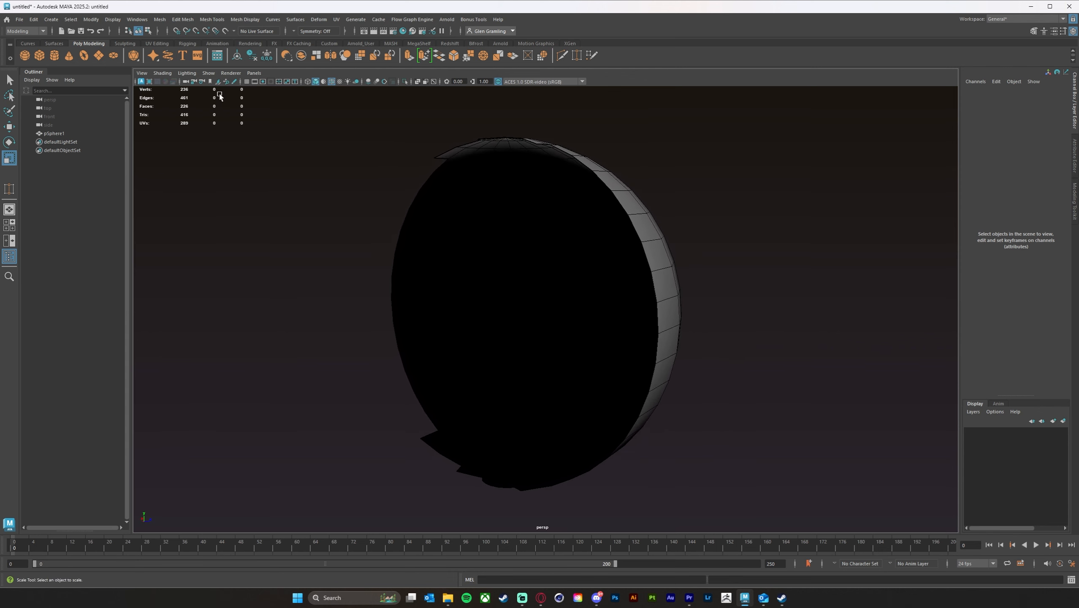
{"action": "left_click", "coordinate": [187, 73]}
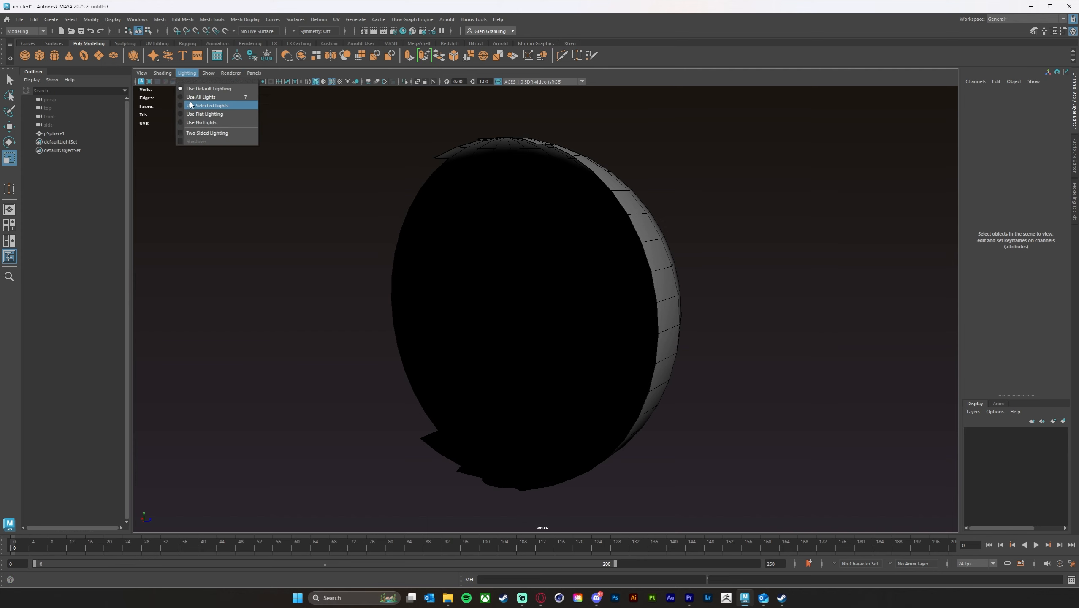
{"action": "left_click", "coordinate": [181, 133]}
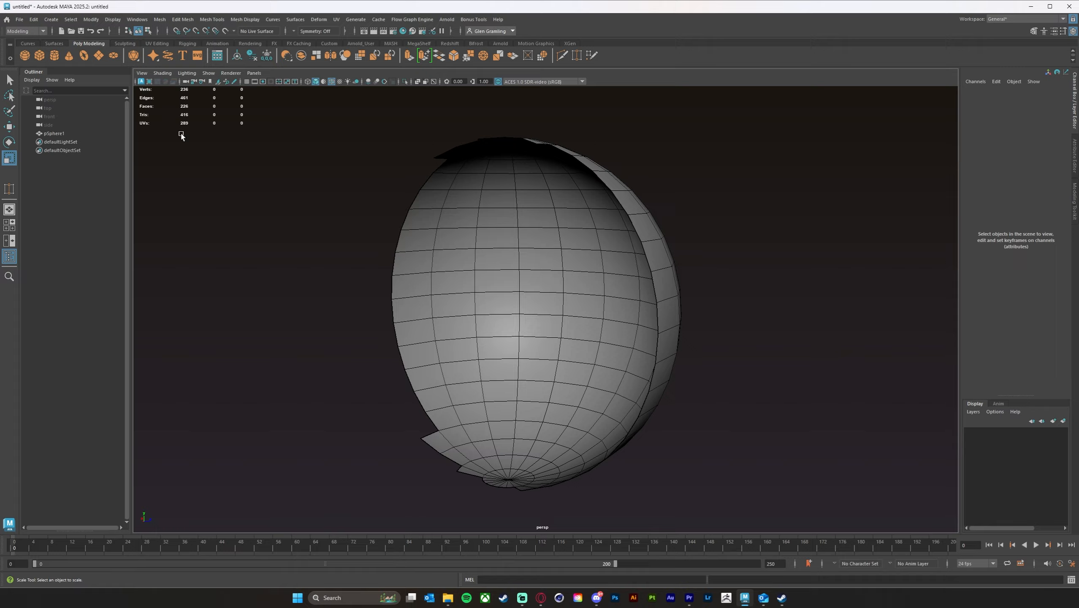
{"action": "mouse_move", "coordinate": [383, 336]}
{"action": "left_mouse_down", "text": "alt"}
{"action": "mouse_move", "coordinate": [370, 354]}
{"action": "mouse_move", "coordinate": [325, 336]}
{"action": "mouse_move", "coordinate": [352, 303]}
{"action": "mouse_move", "coordinate": [400, 307]}
{"action": "mouse_move", "coordinate": [428, 327]}
{"action": "mouse_move", "coordinate": [428, 349]}
{"action": "mouse_move", "coordinate": [371, 359]}
{"action": "mouse_move", "coordinate": [351, 347]}
{"action": "mouse_move", "coordinate": [373, 335]}
{"action": "mouse_move", "coordinate": [382, 346]}
{"action": "left_mouse_up", "text": "alt"}
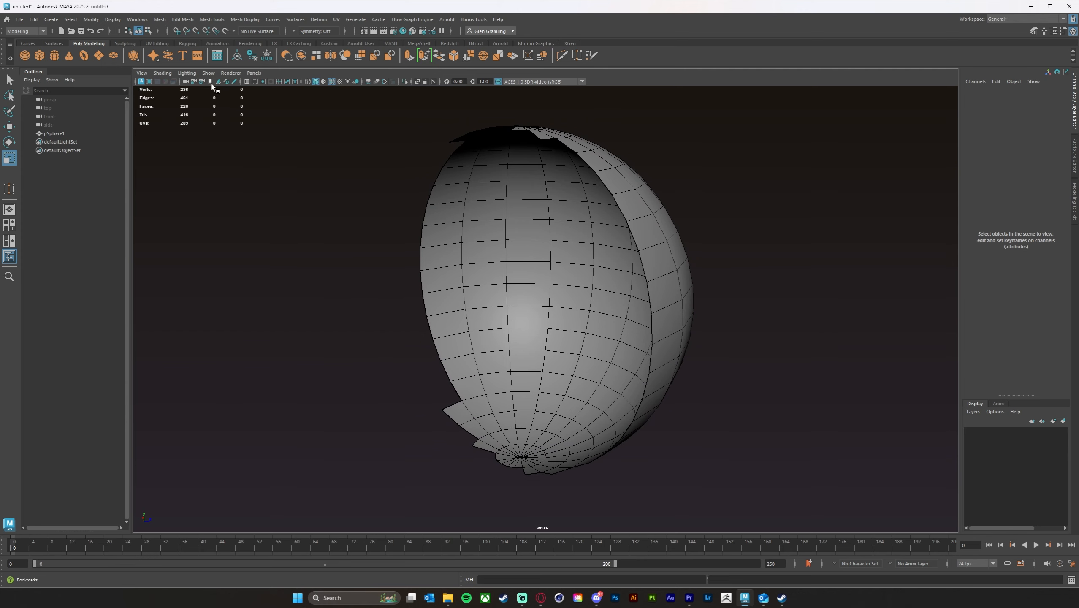
Step: Turn off Two Sided Lighting in the viewport and look at the half sphere's outer surface
{"action": "left_click", "coordinate": [187, 73]}
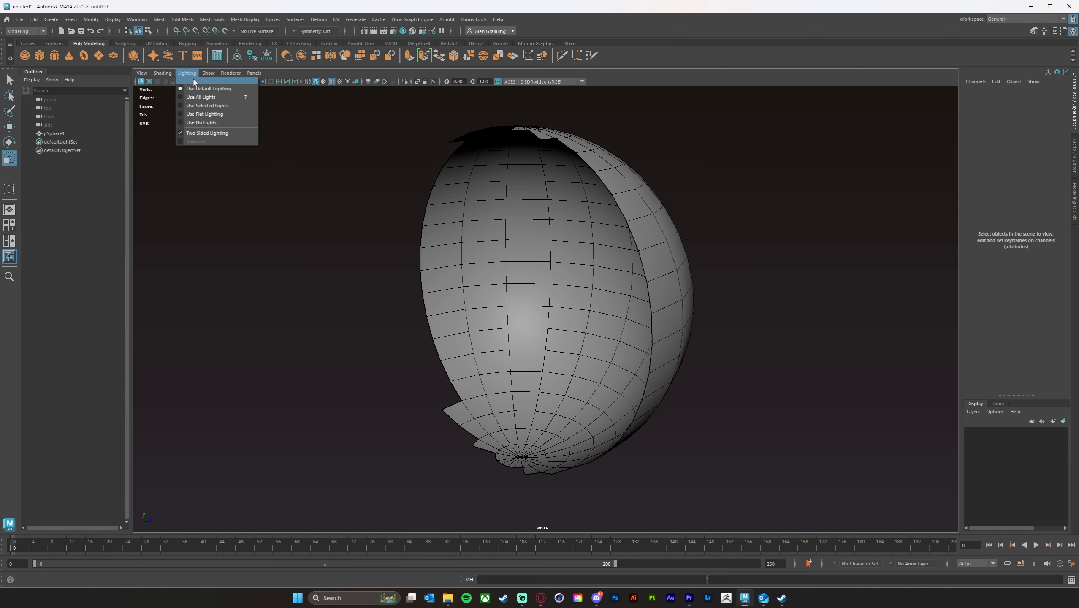
{"action": "left_click", "coordinate": [198, 133]}
{"action": "left_click_drag", "start_coordinate": [807, 420], "coordinate": [725, 412], "text": "alt"}
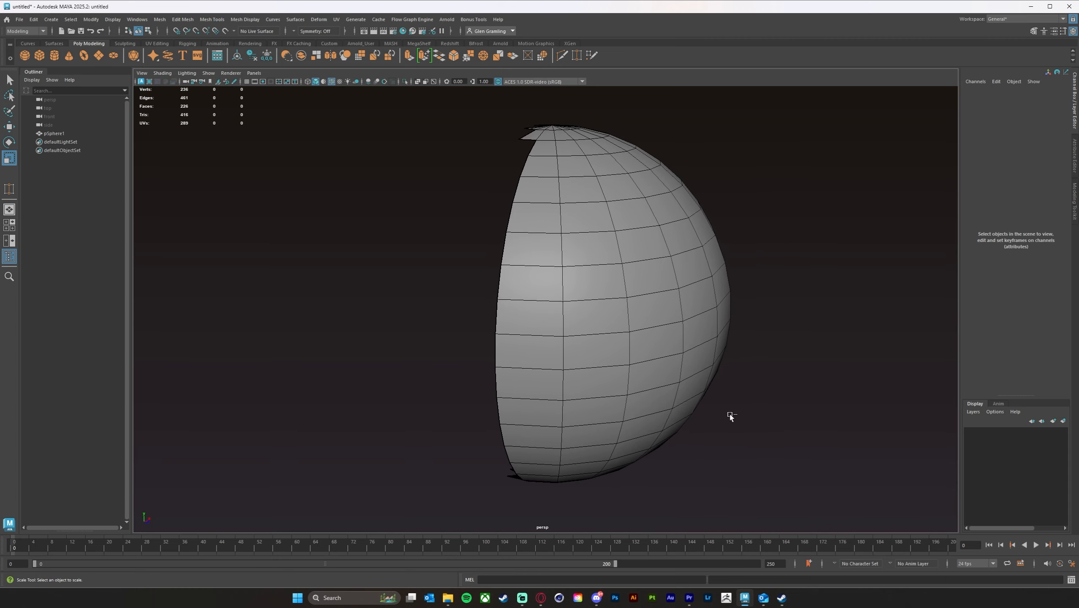
Step: Undo the deletion of the sphere's faces, and return to object mode with nothing selected
{"action": "key", "text": "ctrl+z"}
{"action": "key", "text": "ctrl+z"}
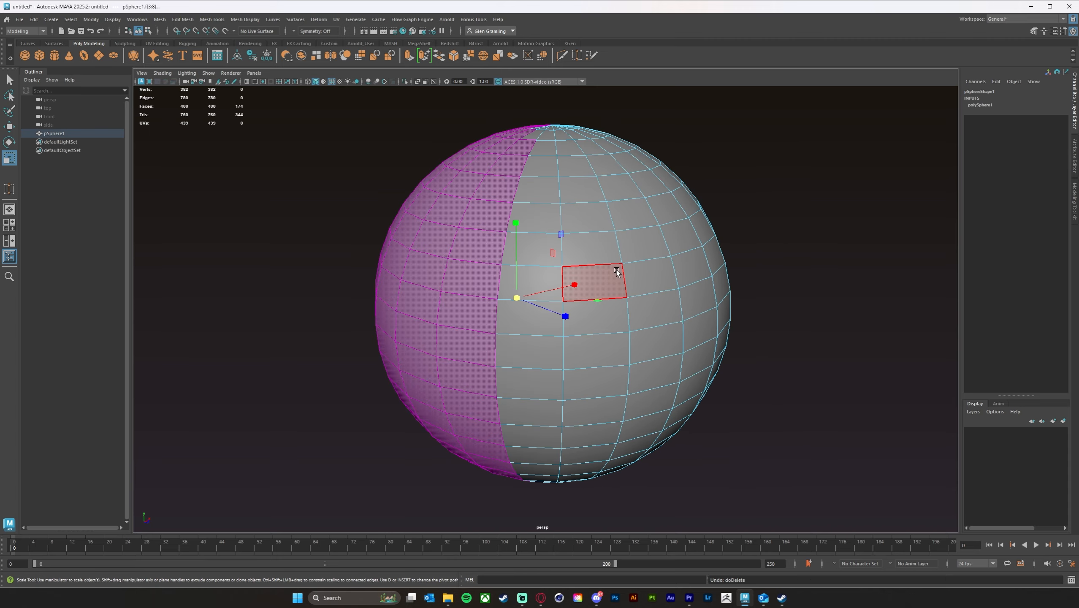
{"action": "right_click_drag", "start_coordinate": [617, 270], "coordinate": [674, 249]}
{"action": "left_click", "coordinate": [772, 302]}
{"action": "left_click_drag", "start_coordinate": [773, 302], "coordinate": [725, 331], "text": "alt"}
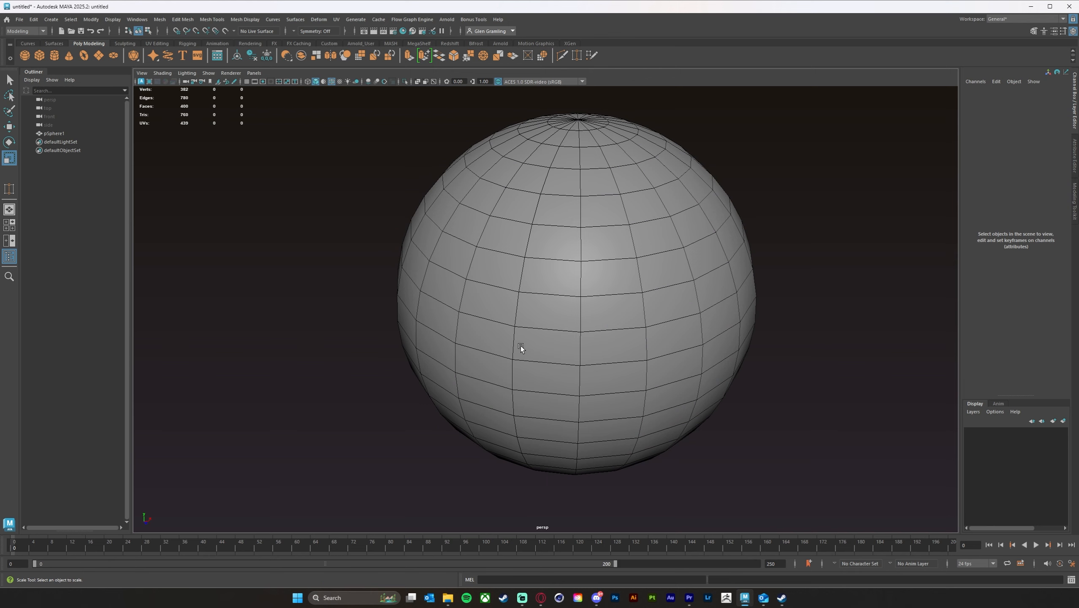
Step: Examine the sphere in face mode from several angles, picking single faces around its surface with the Move tool active
{"action": "right_click_drag", "start_coordinate": [490, 335], "coordinate": [489, 359]}
{"action": "left_click_drag", "start_coordinate": [502, 373], "coordinate": [461, 349], "text": "alt"}
{"action": "left_click", "coordinate": [460, 348]}
{"action": "left_click_drag", "start_coordinate": [758, 411], "coordinate": [723, 416], "text": "alt"}
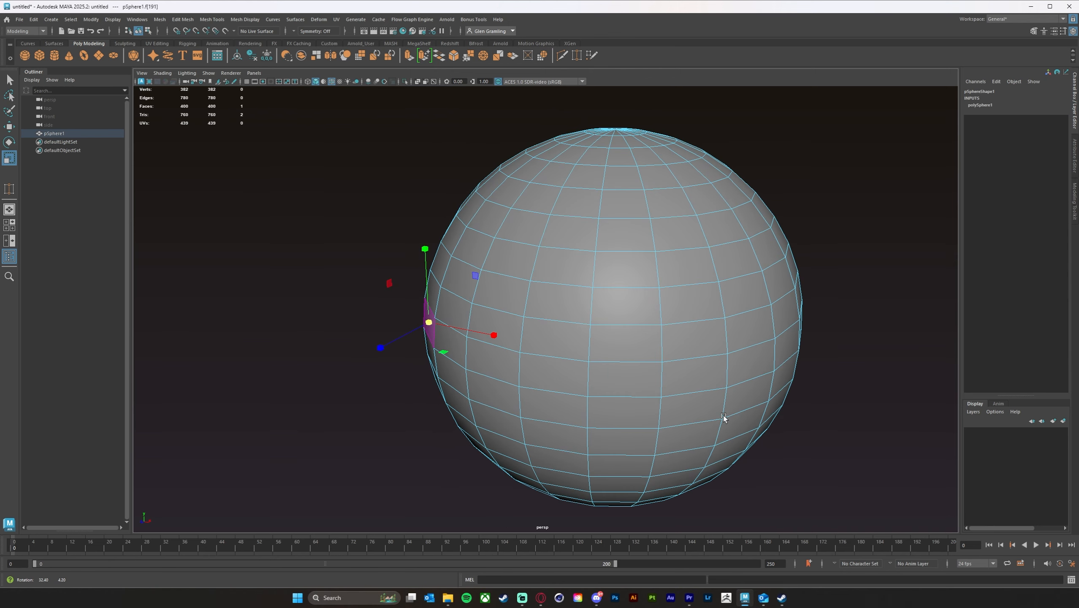
{"action": "key", "text": "w"}
{"action": "left_click_drag", "start_coordinate": [590, 406], "coordinate": [703, 405], "text": "alt"}
{"action": "left_click", "coordinate": [720, 367]}
{"action": "left_click", "coordinate": [703, 406]}
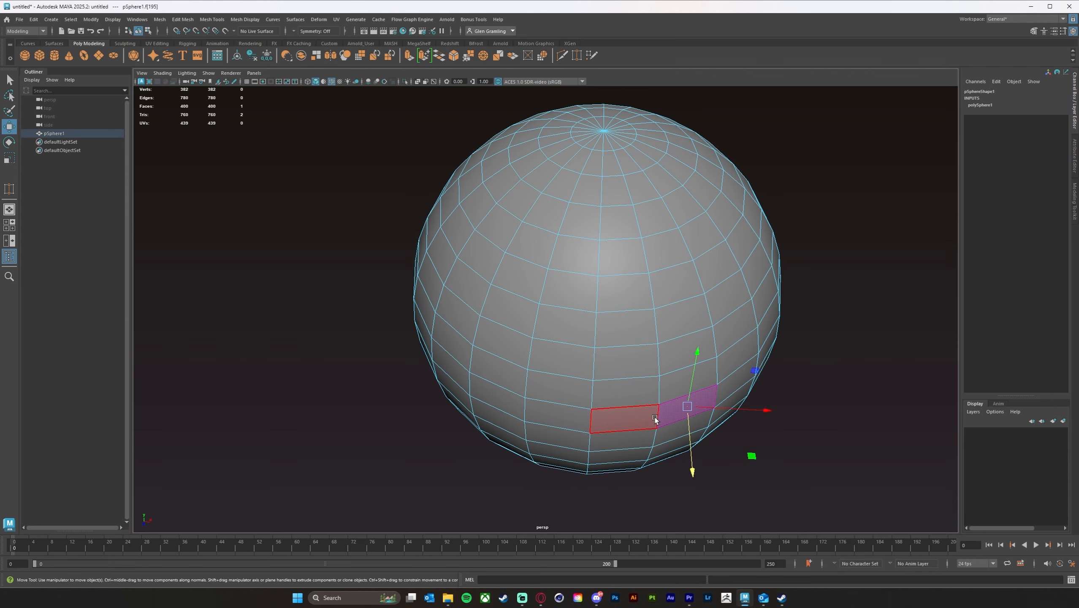
{"action": "left_click", "coordinate": [622, 419]}
{"action": "left_click_drag", "start_coordinate": [583, 443], "coordinate": [649, 439], "text": "alt"}
{"action": "left_click_drag", "start_coordinate": [525, 419], "coordinate": [488, 465], "text": "alt"}
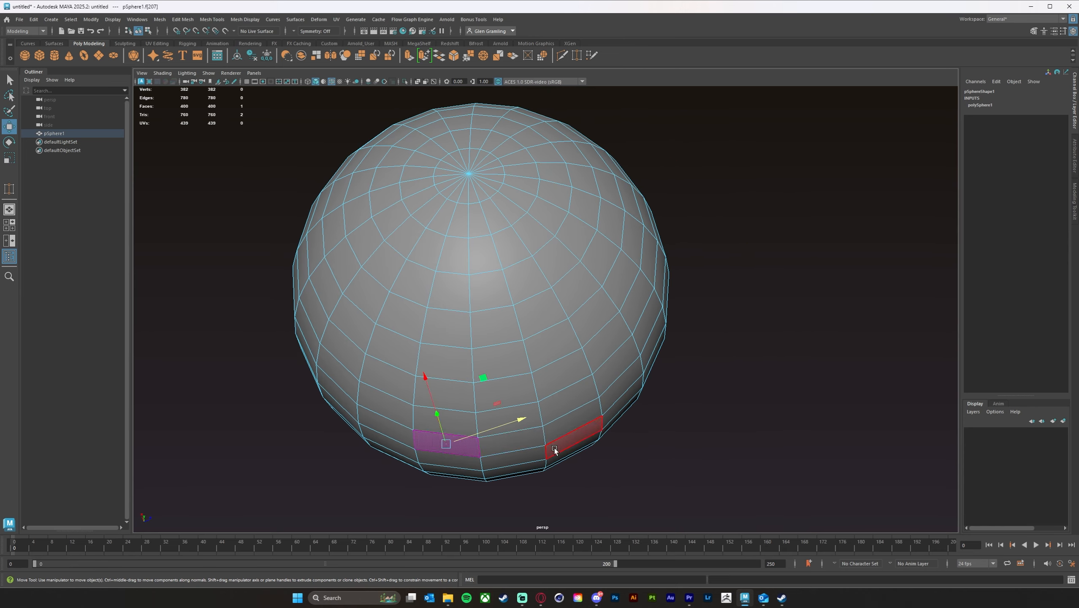
Step: Extrude a single side face inward through the sphere and out of the opposite side, and examine the protruding block
{"action": "left_click", "coordinate": [562, 439]}
{"action": "left_click_drag", "start_coordinate": [569, 429], "coordinate": [577, 274], "text": "alt"}
{"action": "left_click_drag", "start_coordinate": [767, 223], "coordinate": [705, 409], "text": "shift"}
{"action": "left_click_drag", "start_coordinate": [739, 459], "coordinate": [688, 446], "text": "alt"}
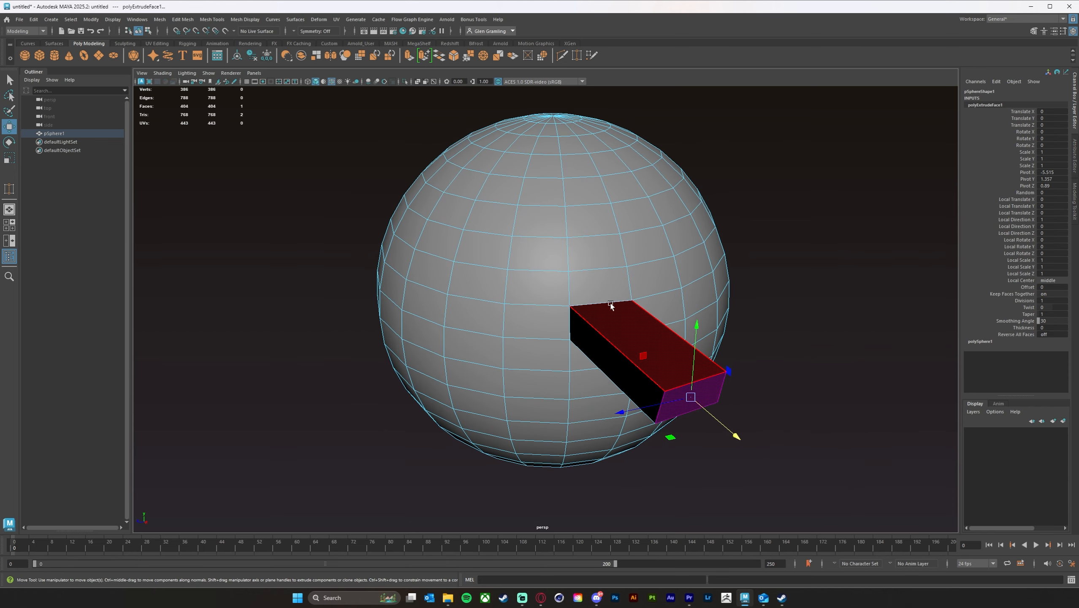
{"action": "left_click", "coordinate": [845, 461]}
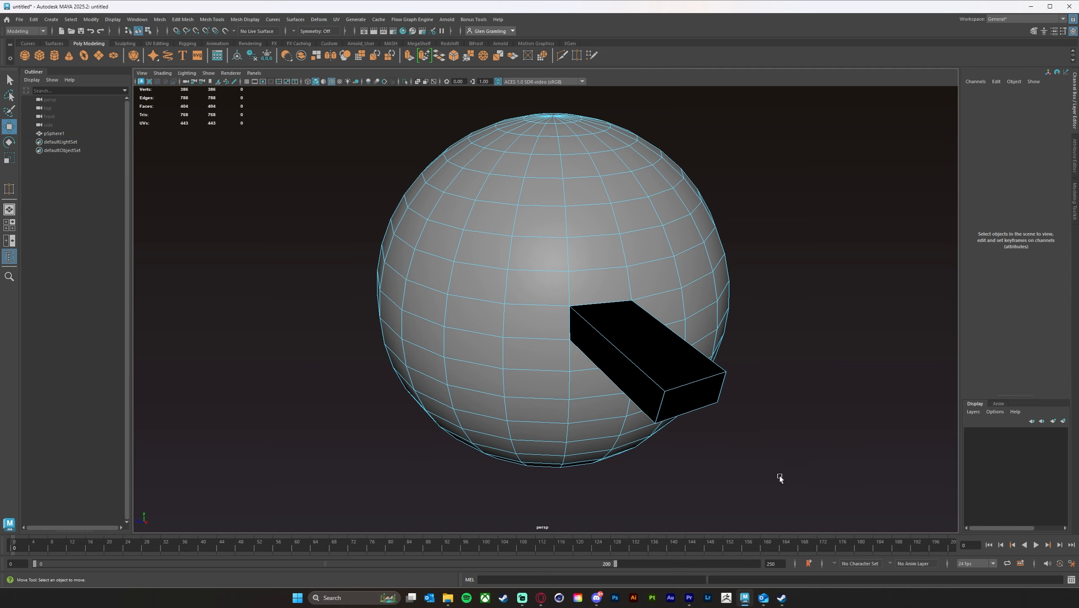
{"action": "left_click_drag", "start_coordinate": [684, 498], "coordinate": [722, 484], "text": "alt"}
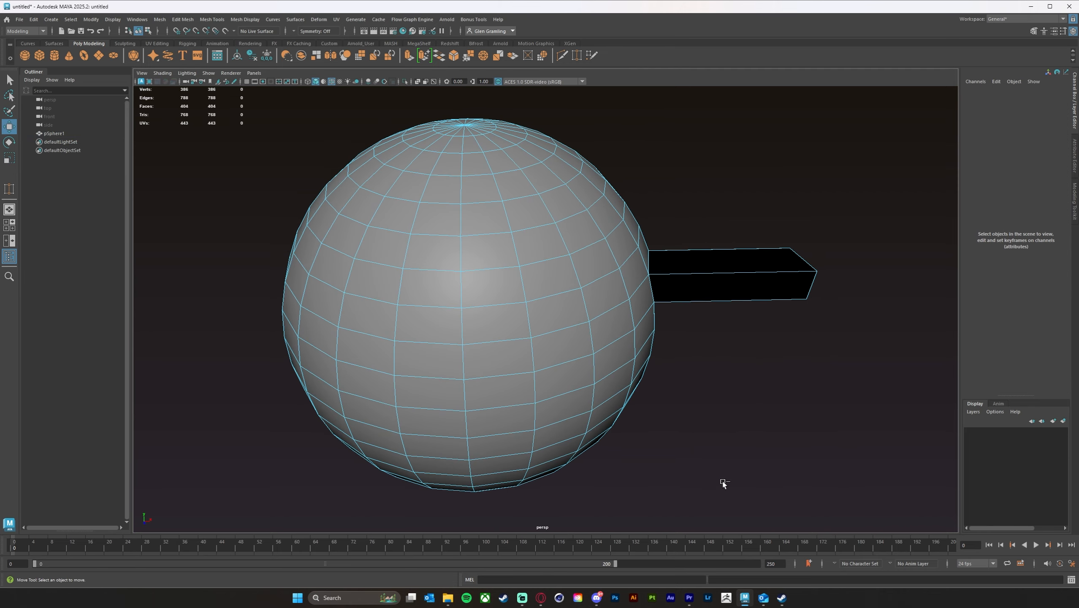
Step: Undo the inward extrusion of the sphere's face, and clear the selection
{"action": "key", "text": "ctrl+z"}
{"action": "key", "text": "ctrl+z"}
{"action": "left_click_drag", "start_coordinate": [655, 463], "coordinate": [749, 429], "text": "alt"}
{"action": "left_click", "coordinate": [745, 431]}
{"action": "middle_click_drag", "start_coordinate": [744, 433], "coordinate": [807, 408], "text": "alt"}
{"action": "scroll", "coordinate": [805, 403], "scroll_direction": "down", "scroll_amount": 2}
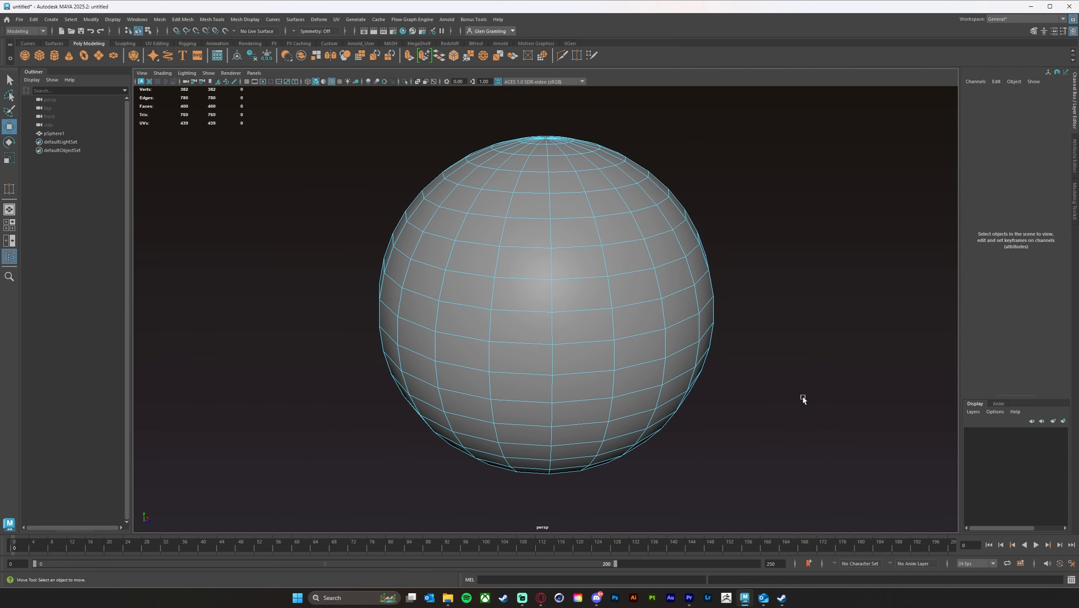
Step: Return to object mode and select the whole sphere
{"action": "right_click_drag", "start_coordinate": [530, 220], "coordinate": [673, 252]}
{"action": "left_click", "coordinate": [781, 300]}
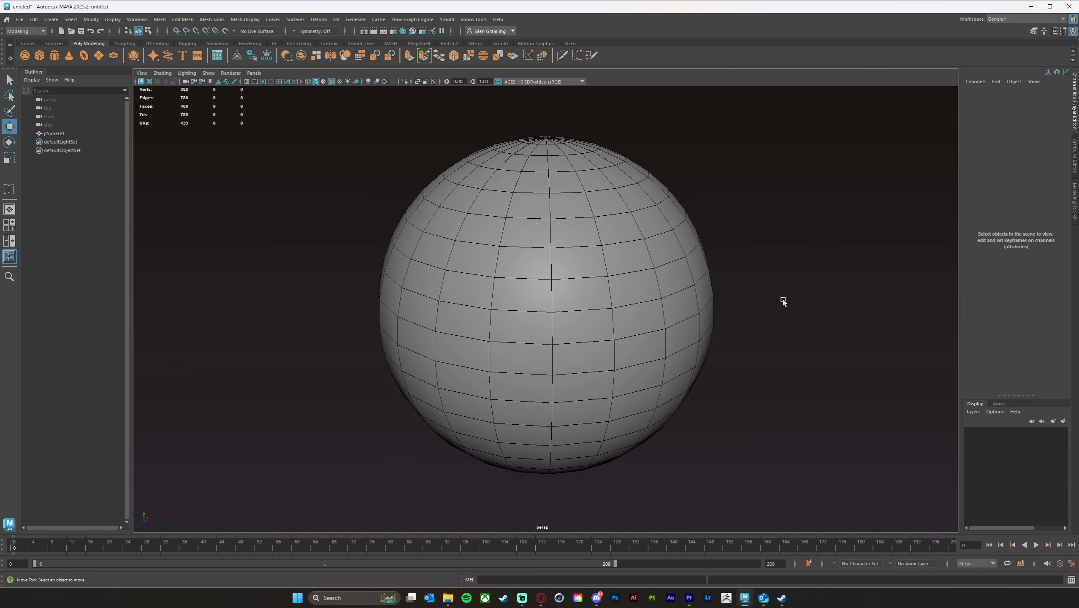
{"action": "left_click_drag", "start_coordinate": [780, 301], "coordinate": [829, 363], "text": "alt"}
{"action": "left_click", "coordinate": [667, 338]}
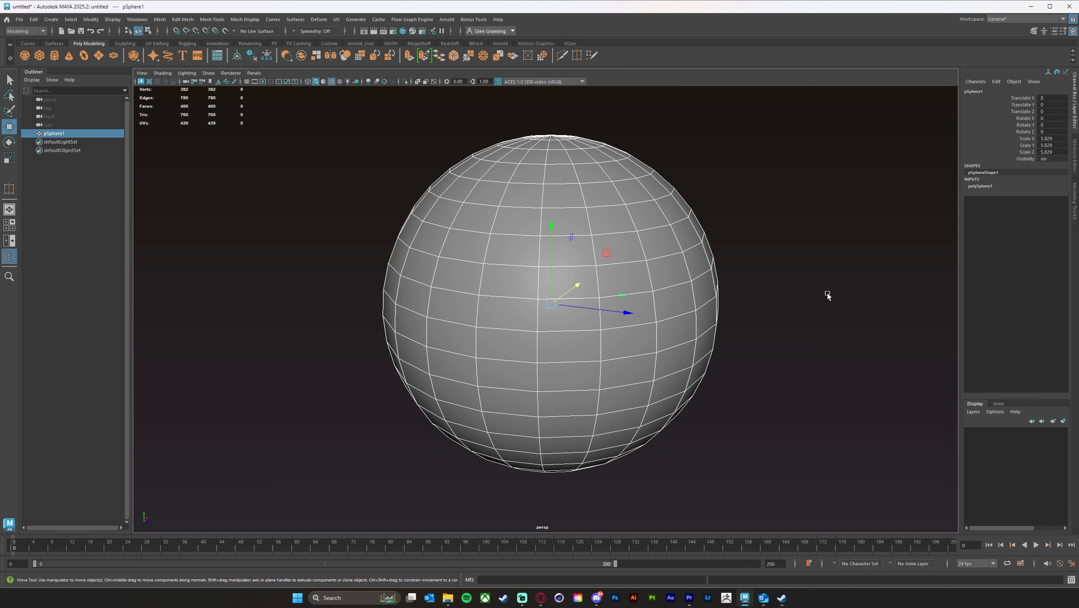
Step: Harden all edges of the sphere and inspect the shading with the sphere deselected
{"action": "left_click_drag", "start_coordinate": [826, 294], "coordinate": [773, 314], "text": "alt"}
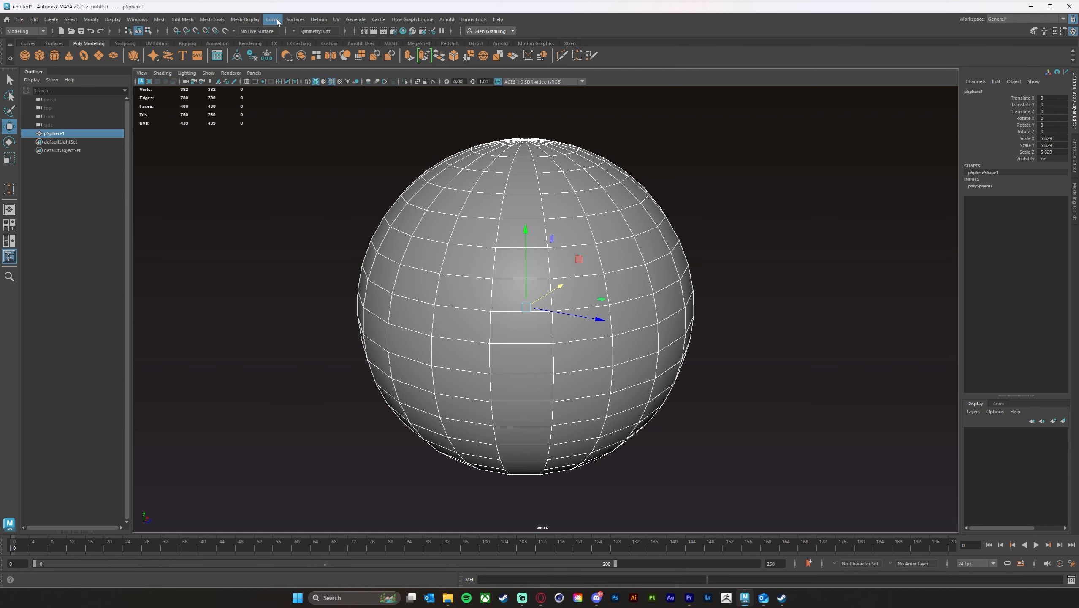
{"action": "left_click", "coordinate": [246, 19]}
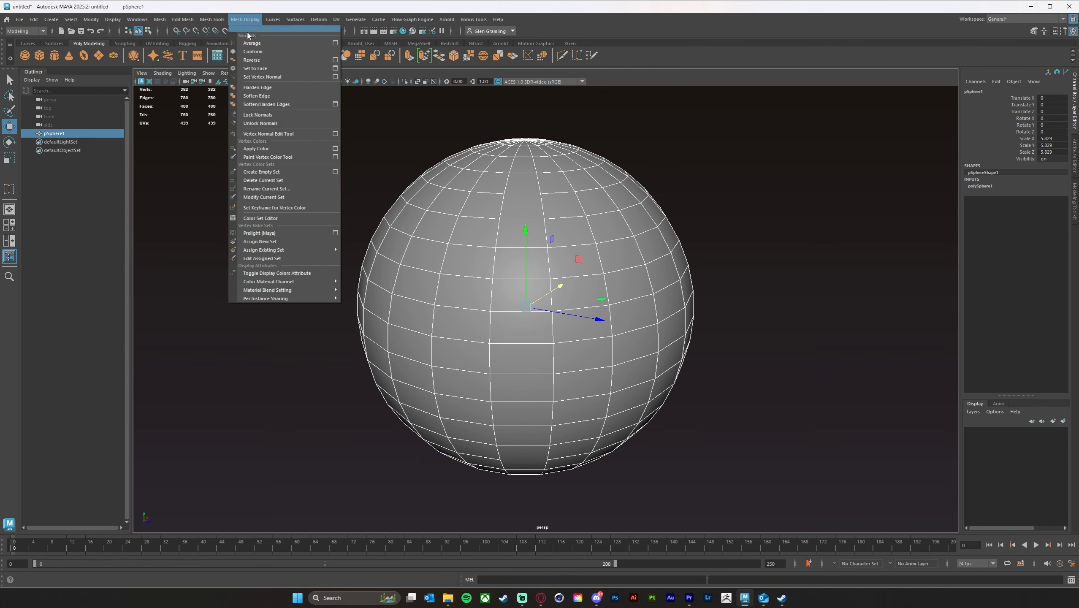
{"action": "left_click", "coordinate": [267, 89]}
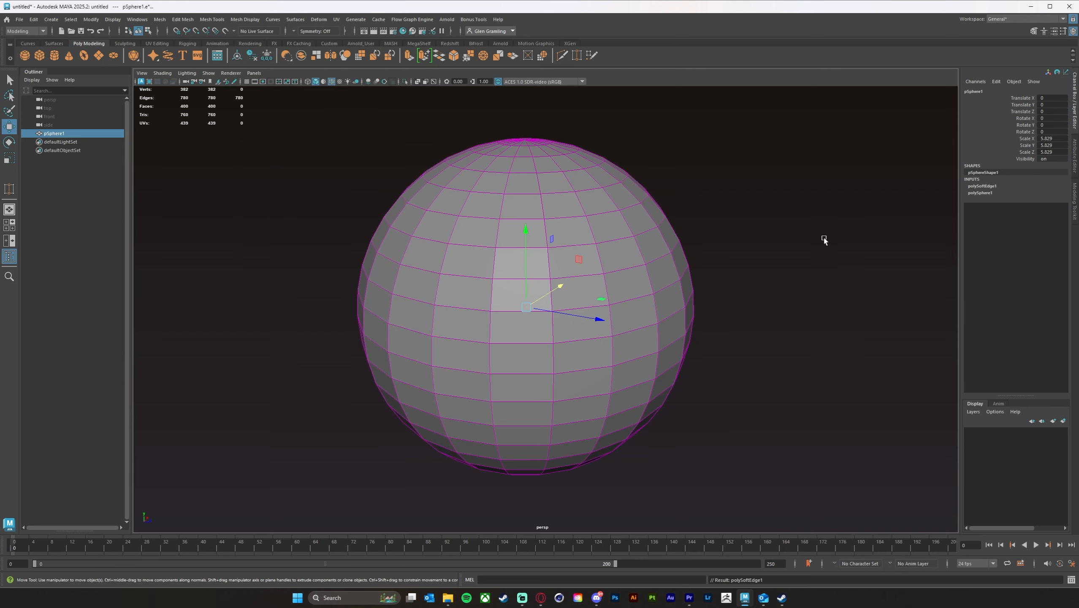
{"action": "left_click", "coordinate": [823, 241]}
{"action": "left_click_drag", "start_coordinate": [766, 310], "coordinate": [654, 281], "text": "alt"}
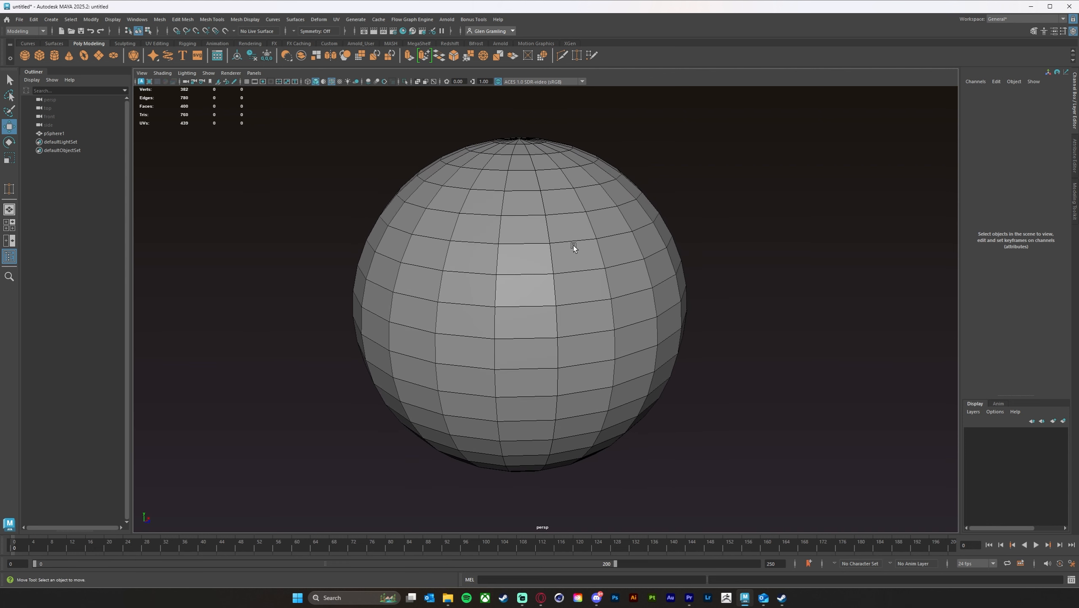
{"action": "mouse_move", "coordinate": [627, 273]}
{"action": "right_mouse_down", "text": "alt"}
{"action": "mouse_move", "coordinate": [612, 274]}
{"action": "mouse_move", "coordinate": [632, 285]}
{"action": "right_mouse_up", "text": "alt"}
{"action": "left_click_drag", "start_coordinate": [608, 287], "coordinate": [604, 279], "text": "alt"}
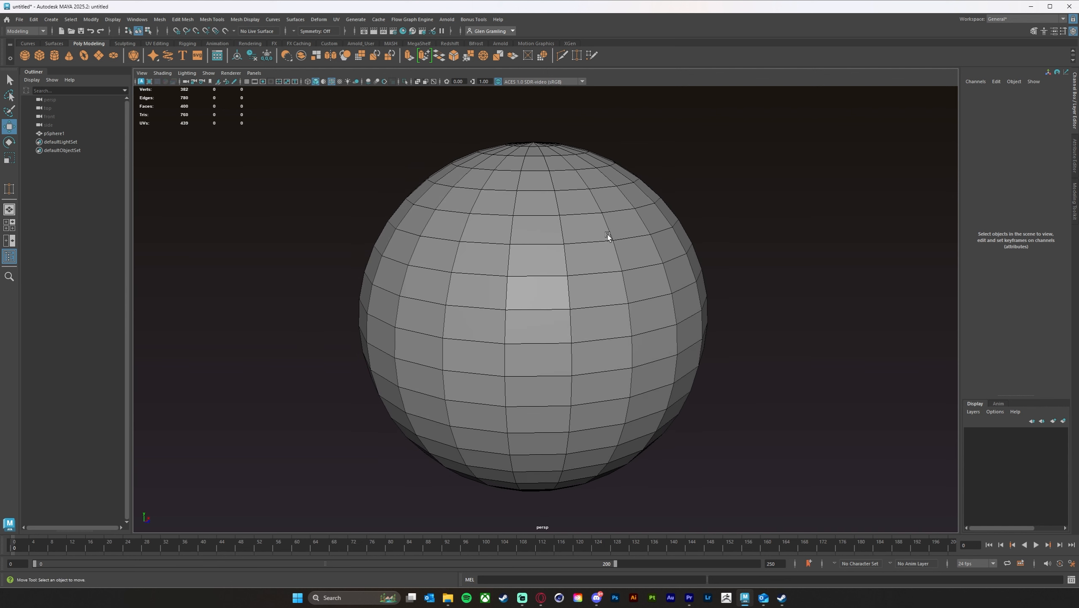
Step: Turn off the wireframe-on-shaded display and inspect the unselected sphere's facets without edge lines
{"action": "left_click", "coordinate": [593, 262]}
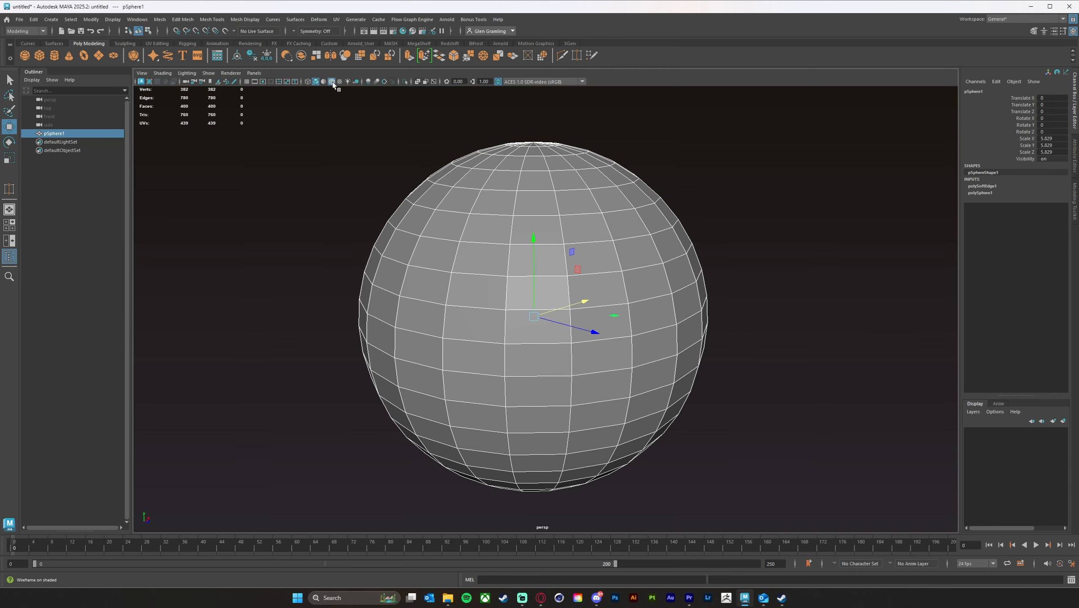
{"action": "left_click", "coordinate": [282, 222]}
{"action": "left_click_drag", "start_coordinate": [870, 333], "coordinate": [827, 346], "text": "alt"}
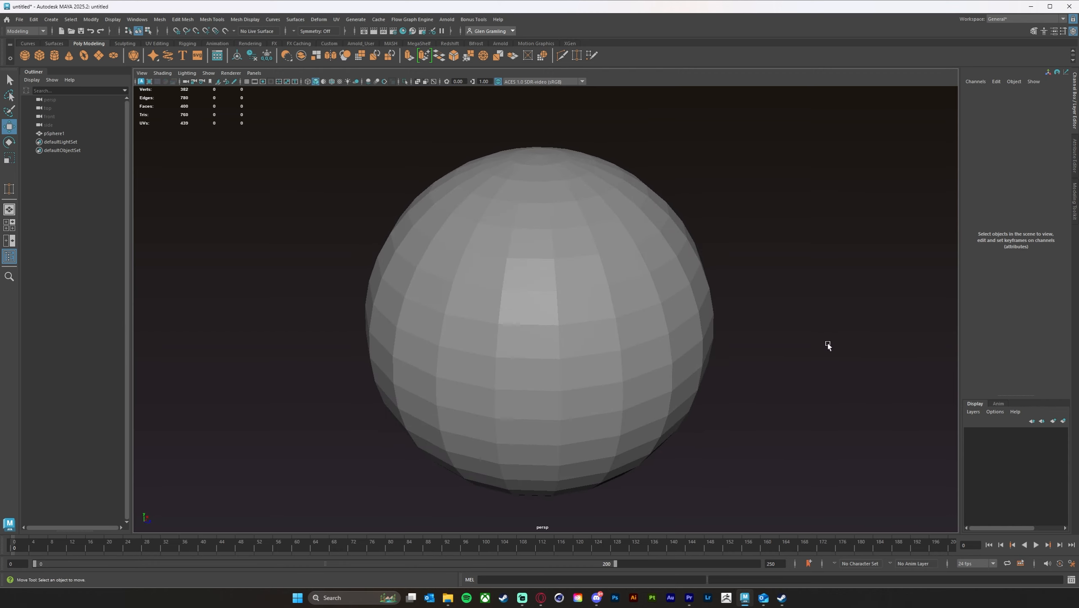
Step: Soften all edges of the sphere and examine its shading with nothing selected
{"action": "left_click", "coordinate": [684, 334]}
{"action": "left_click_drag", "start_coordinate": [522, 313], "coordinate": [470, 243], "text": "alt"}
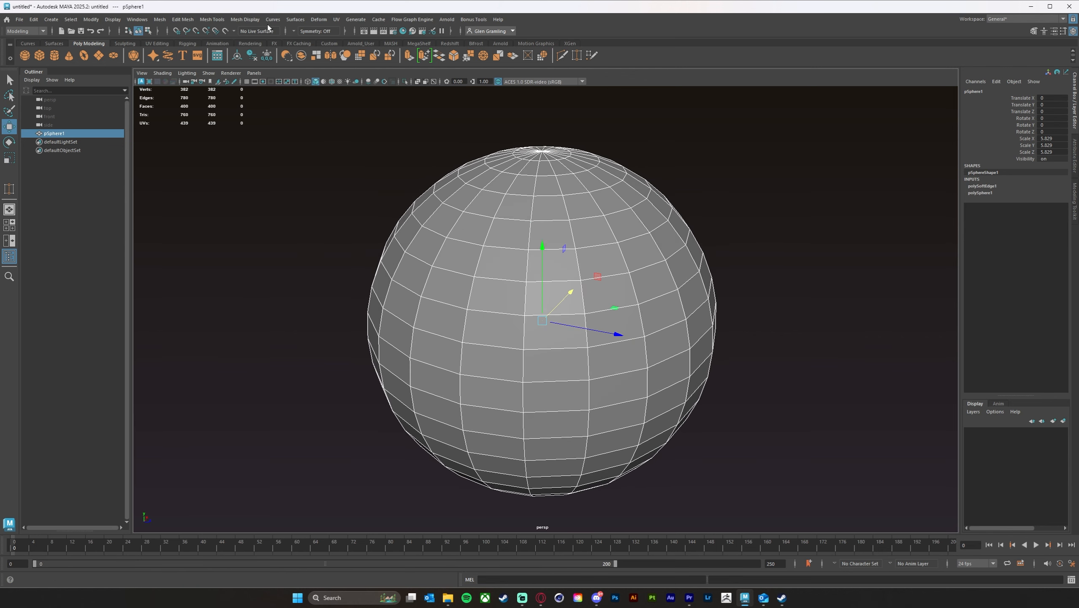
{"action": "left_click", "coordinate": [257, 21]}
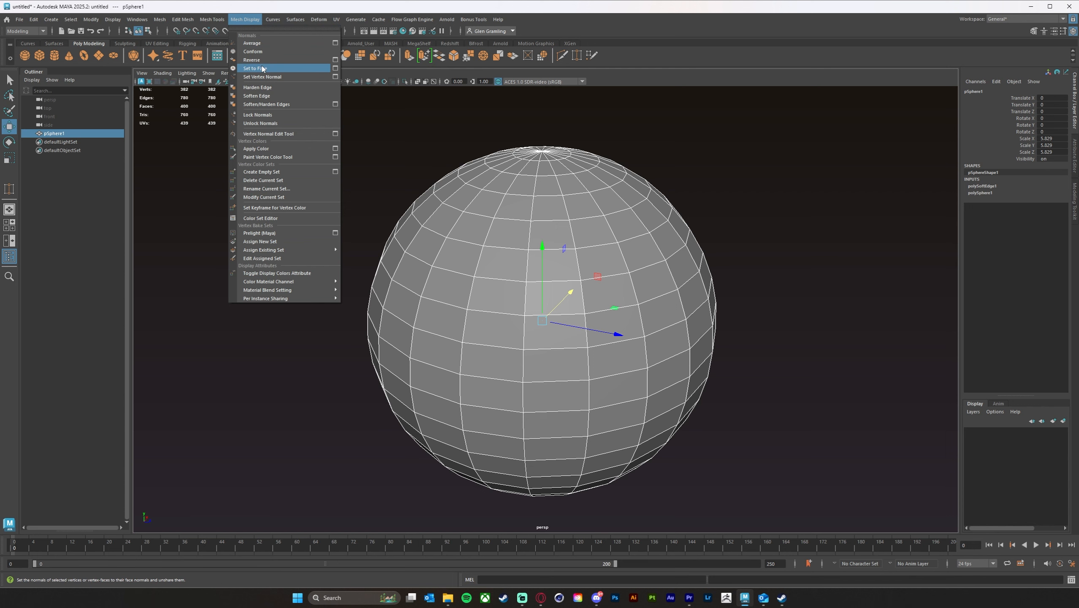
{"action": "left_click", "coordinate": [269, 96]}
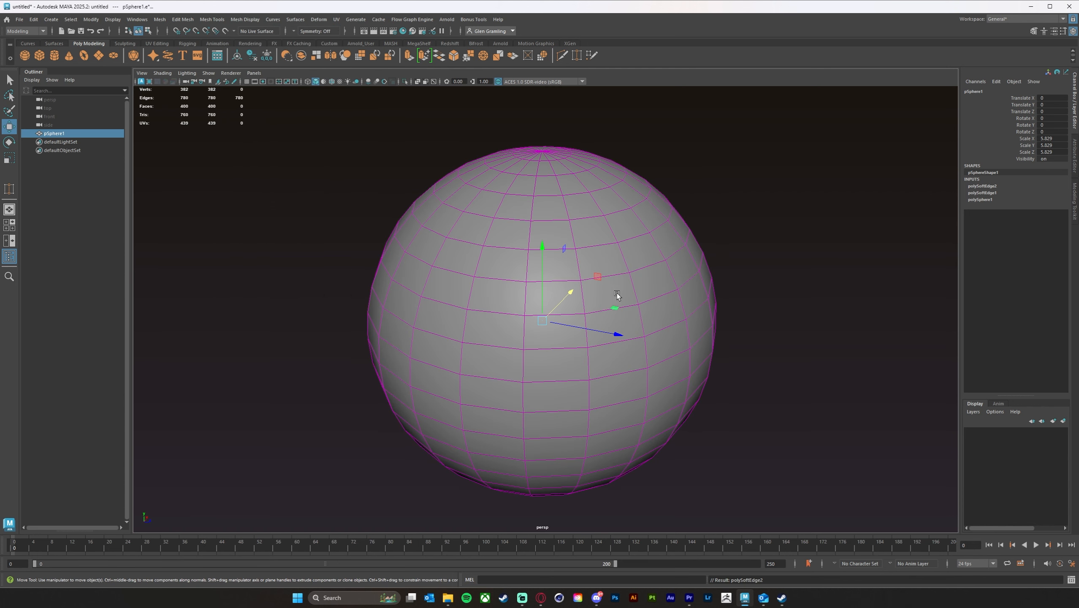
{"action": "left_click", "coordinate": [807, 258]}
{"action": "mouse_move", "coordinate": [794, 341]}
{"action": "left_mouse_down", "text": "alt"}
{"action": "mouse_move", "coordinate": [762, 340]}
{"action": "mouse_move", "coordinate": [763, 315]}
{"action": "mouse_move", "coordinate": [793, 323]}
{"action": "mouse_move", "coordinate": [773, 342]}
{"action": "mouse_move", "coordinate": [739, 343]}
{"action": "mouse_move", "coordinate": [749, 320]}
{"action": "mouse_move", "coordinate": [773, 339]}
{"action": "mouse_move", "coordinate": [758, 352]}
{"action": "mouse_move", "coordinate": [770, 344]}
{"action": "mouse_move", "coordinate": [770, 354]}
{"action": "mouse_move", "coordinate": [650, 356]}
{"action": "left_mouse_up", "text": "alt"}
{"action": "left_click", "coordinate": [650, 357]}
{"action": "left_click_drag", "start_coordinate": [788, 364], "coordinate": [775, 337], "text": "alt"}
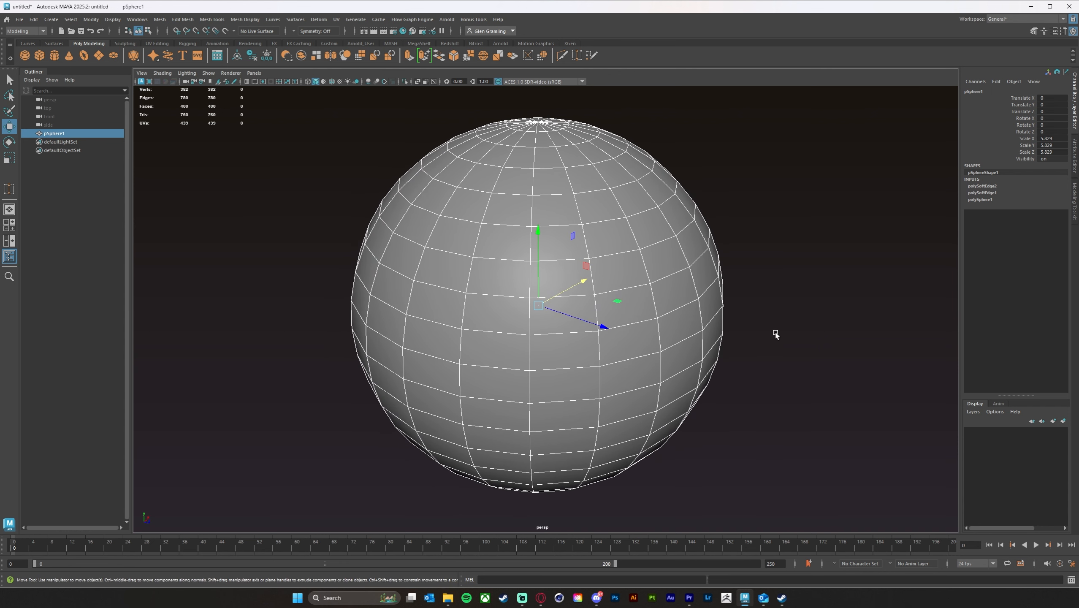
{"action": "left_click", "coordinate": [863, 337]}
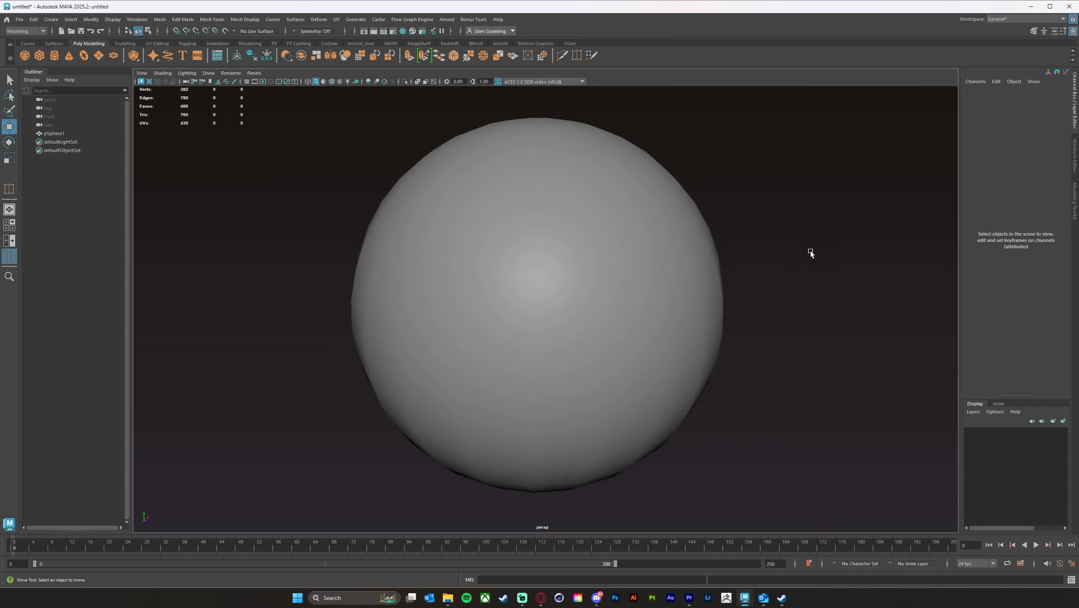
{"action": "mouse_move", "coordinate": [677, 315]}
{"action": "left_mouse_down", "text": "alt"}
{"action": "mouse_move", "coordinate": [690, 317]}
{"action": "mouse_move", "coordinate": [686, 307]}
{"action": "mouse_move", "coordinate": [669, 311]}
{"action": "mouse_move", "coordinate": [775, 327]}
{"action": "mouse_move", "coordinate": [573, 293]}
{"action": "mouse_move", "coordinate": [667, 332]}
{"action": "mouse_move", "coordinate": [644, 288]}
{"action": "mouse_move", "coordinate": [589, 288]}
{"action": "left_mouse_up", "text": "alt"}
{"action": "middle_click_drag", "start_coordinate": [571, 281], "coordinate": [570, 294], "text": "alt"}
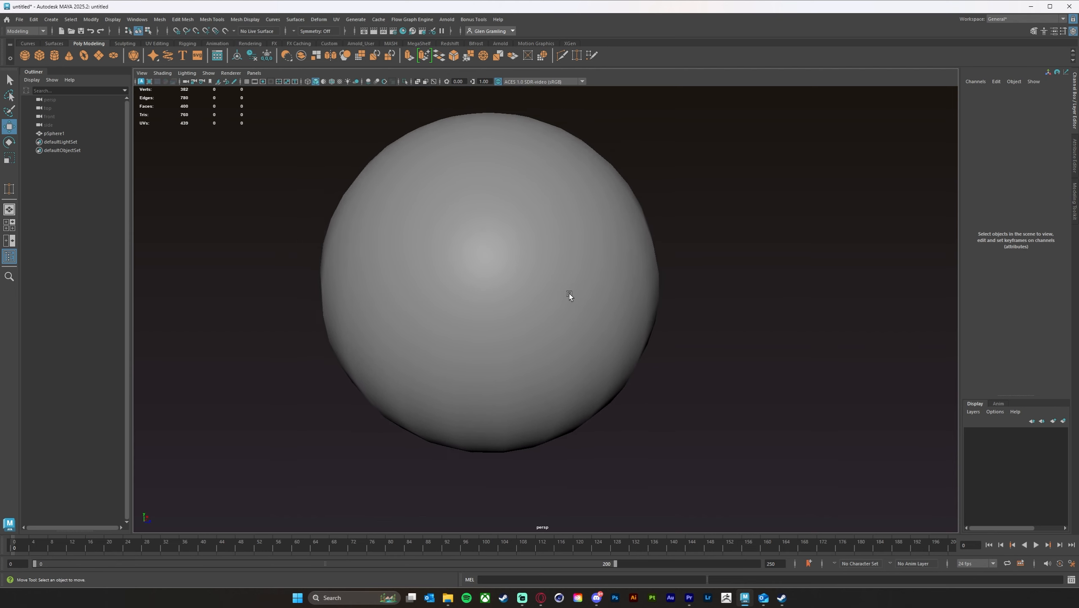
Step: Duplicate the sphere and move the copy about 15.9 units along Z, clear of the original
{"action": "left_click", "coordinate": [551, 263]}
{"action": "right_click_drag", "start_coordinate": [813, 317], "coordinate": [667, 306], "text": "alt"}
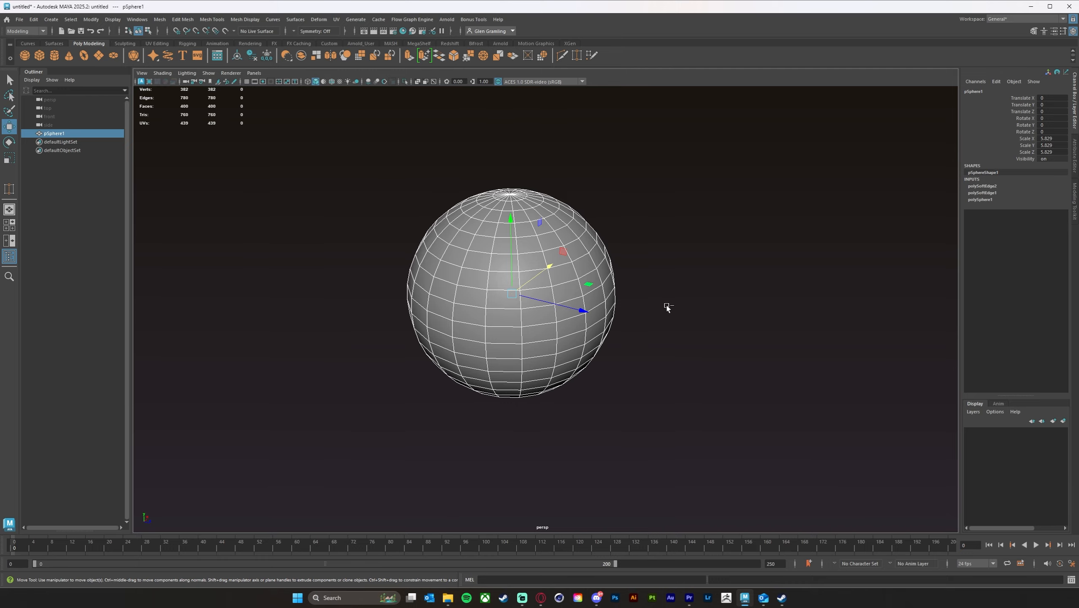
{"action": "key", "text": "ctrl+d"}
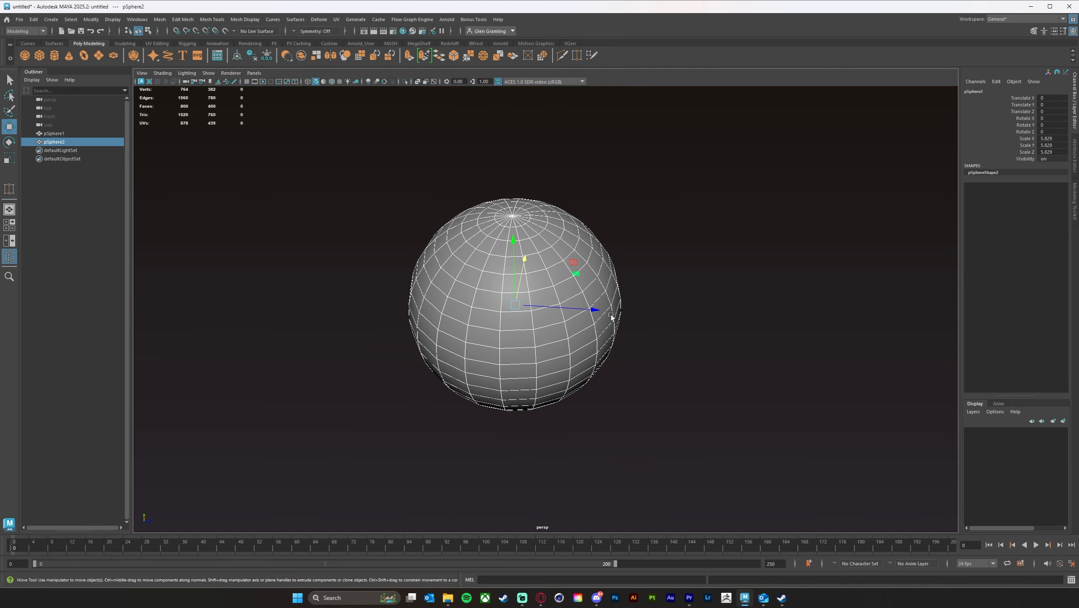
{"action": "left_click_drag", "start_coordinate": [613, 315], "coordinate": [774, 332]}
Step: Delete the faces of the duplicate's half that faces the original sphere, using the side view, and return to the perspective view
{"action": "key", "text": "space"}
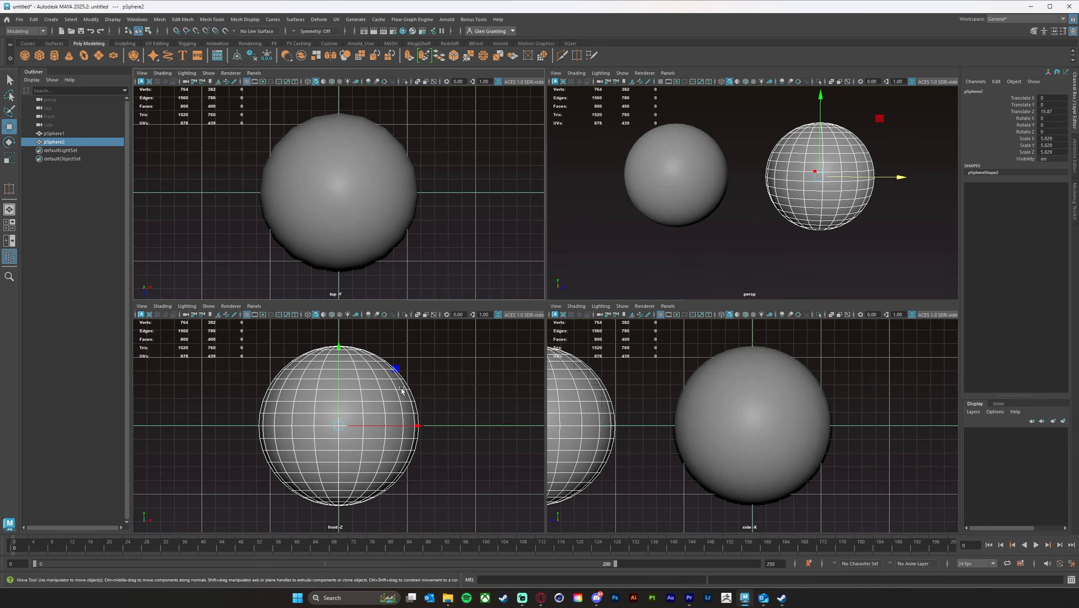
{"action": "key", "text": "space"}
{"action": "key", "text": "f"}
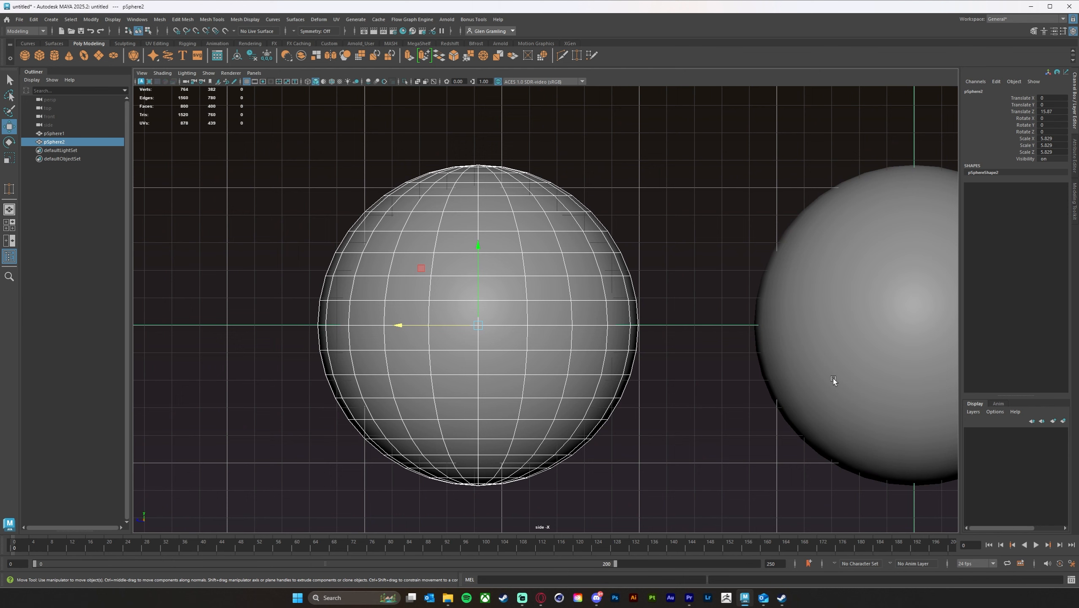
{"action": "right_click", "coordinate": [593, 300]}
{"action": "left_click_drag", "start_coordinate": [684, 128], "coordinate": [479, 539]}
{"action": "key", "text": "Delete"}
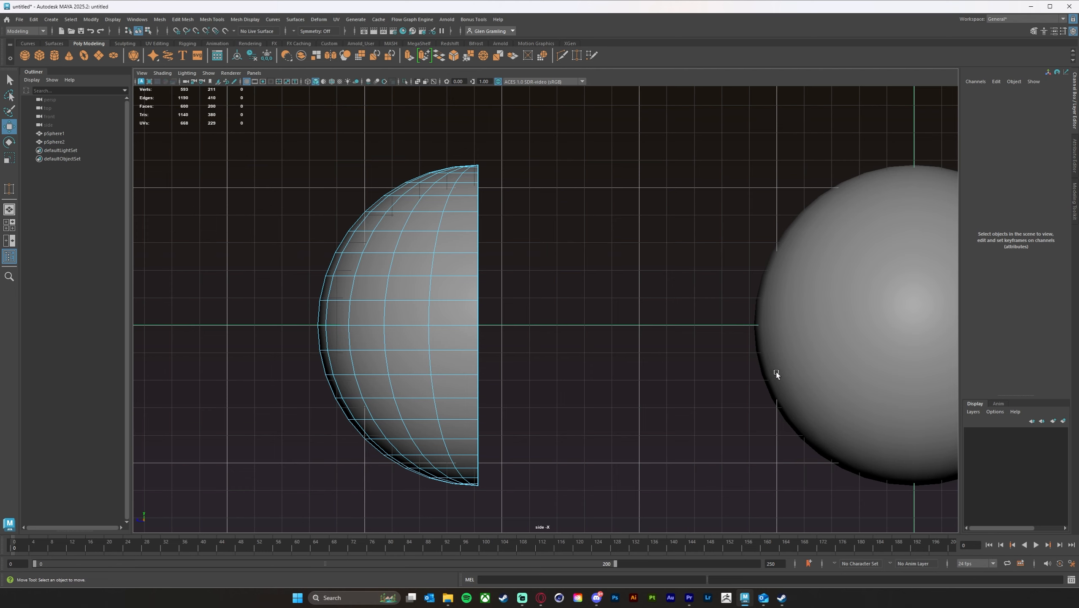
{"action": "key", "text": "space"}
{"action": "key", "text": "space"}
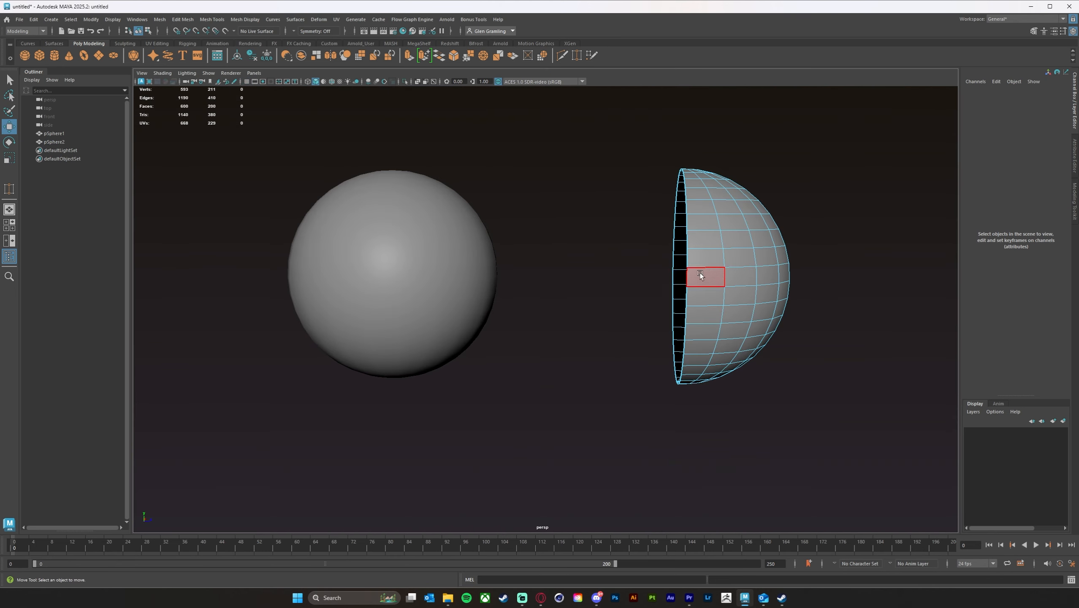
Step: Return the half sphere to object mode and examine its inner and outer surfaces from several angles
{"action": "left_click_drag", "start_coordinate": [700, 273], "coordinate": [797, 343], "text": "alt"}
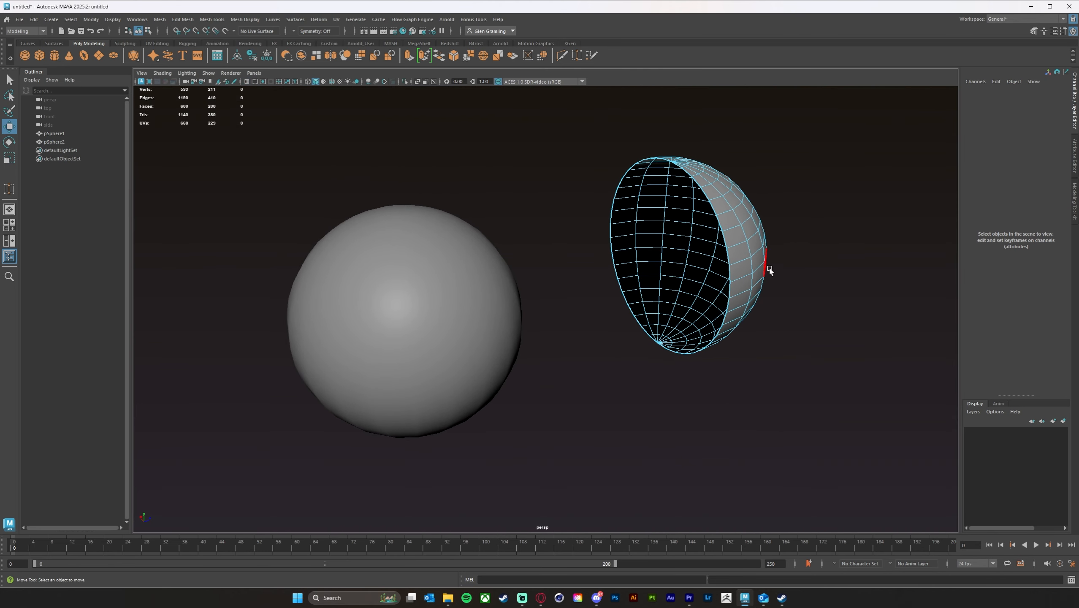
{"action": "right_click_drag", "start_coordinate": [760, 254], "coordinate": [785, 241]}
{"action": "left_click", "coordinate": [846, 282]}
{"action": "left_click_drag", "start_coordinate": [845, 282], "coordinate": [793, 319], "text": "alt"}
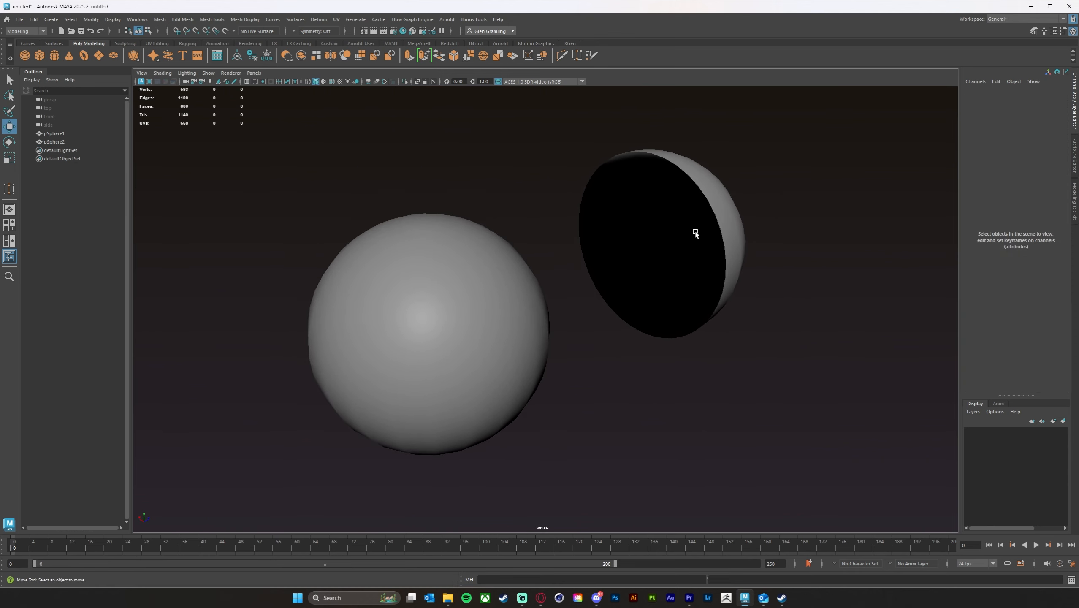
{"action": "left_click_drag", "start_coordinate": [681, 251], "coordinate": [726, 307], "text": "alt"}
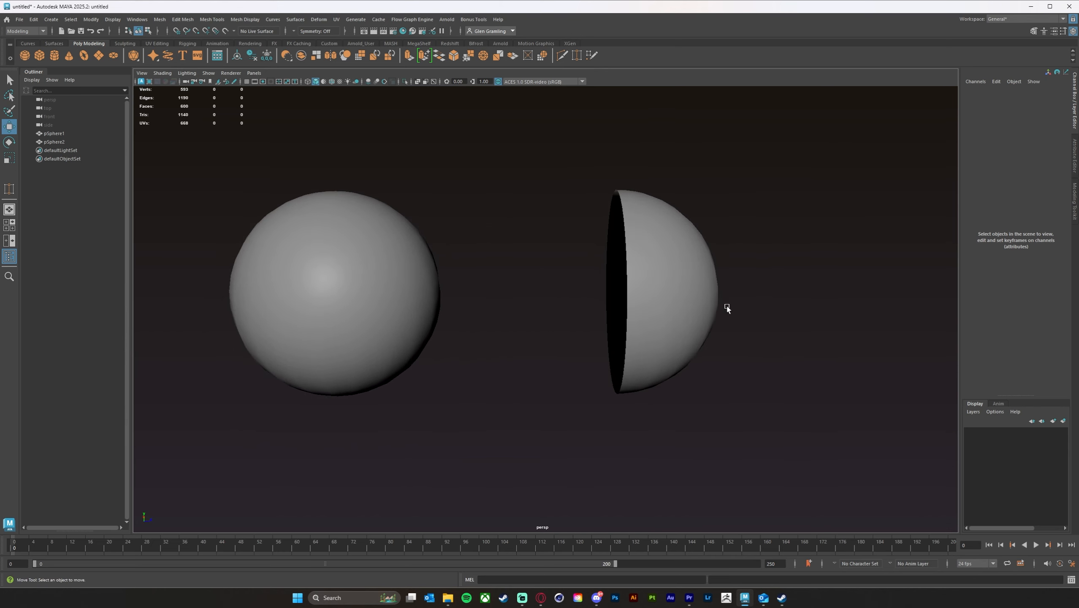
{"action": "left_click_drag", "start_coordinate": [658, 331], "coordinate": [603, 210], "text": "alt"}
{"action": "mouse_move", "coordinate": [630, 255]}
{"action": "left_mouse_down", "text": "alt"}
{"action": "mouse_move", "coordinate": [583, 239]}
{"action": "mouse_move", "coordinate": [615, 238]}
{"action": "left_mouse_up", "text": "alt"}
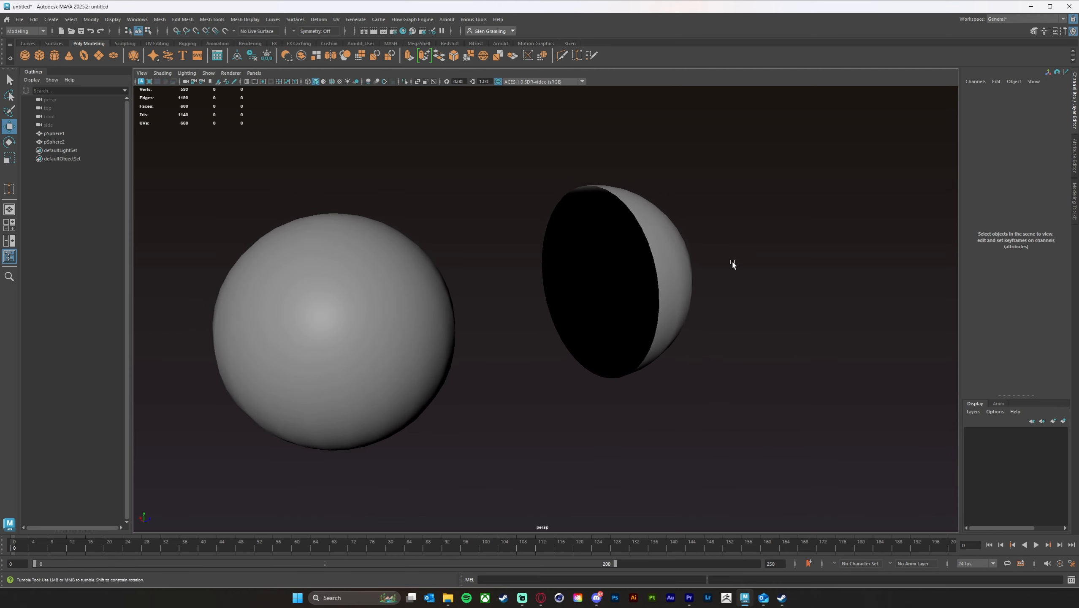
{"action": "left_click_drag", "start_coordinate": [732, 263], "coordinate": [669, 269], "text": "alt"}
Step: Reverse the normals of the whole half sphere and inspect its inside and outside
{"action": "left_click", "coordinate": [669, 269]}
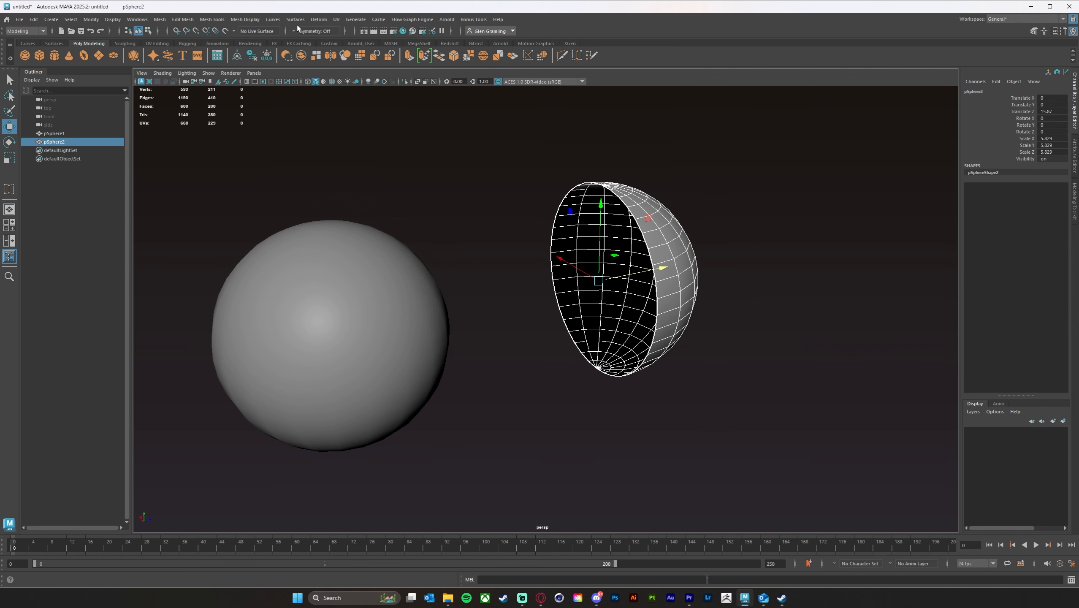
{"action": "left_click", "coordinate": [260, 19]}
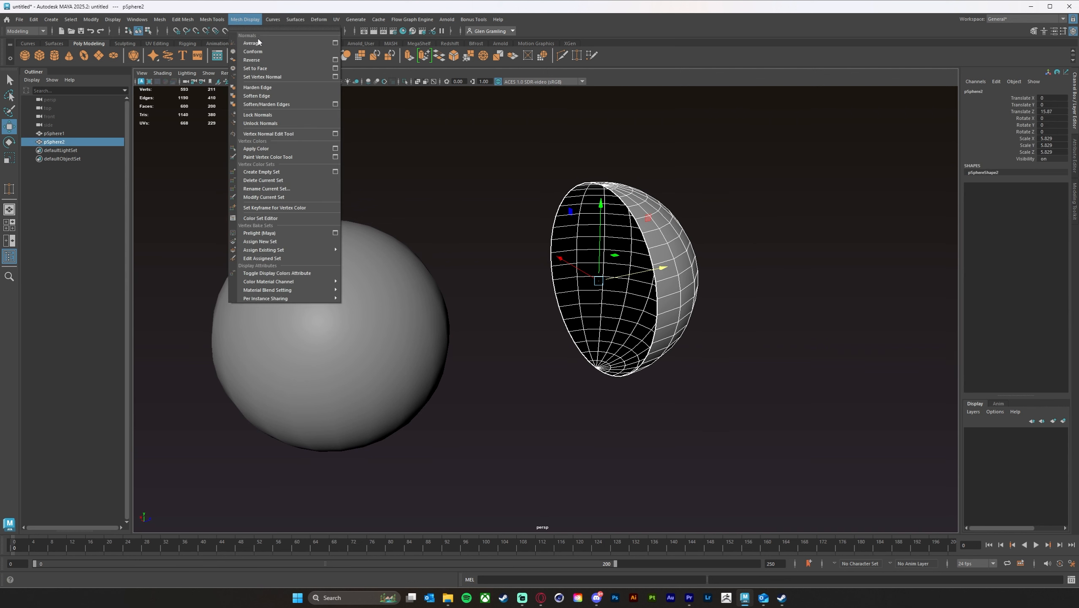
{"action": "left_click", "coordinate": [252, 59]}
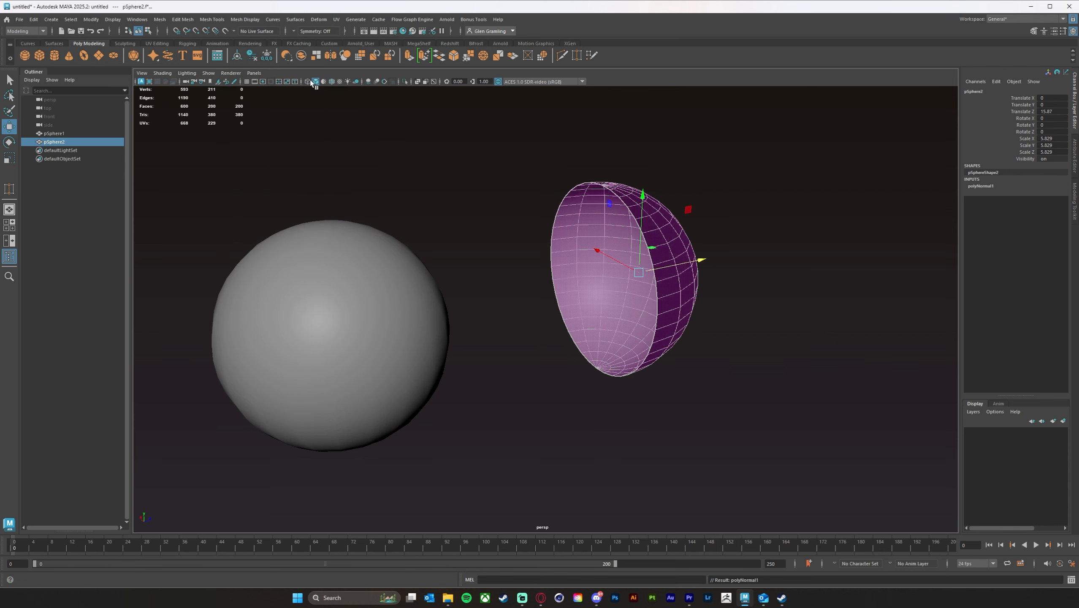
{"action": "left_click", "coordinate": [486, 188]}
{"action": "left_click_drag", "start_coordinate": [661, 372], "coordinate": [665, 323], "text": "alt"}
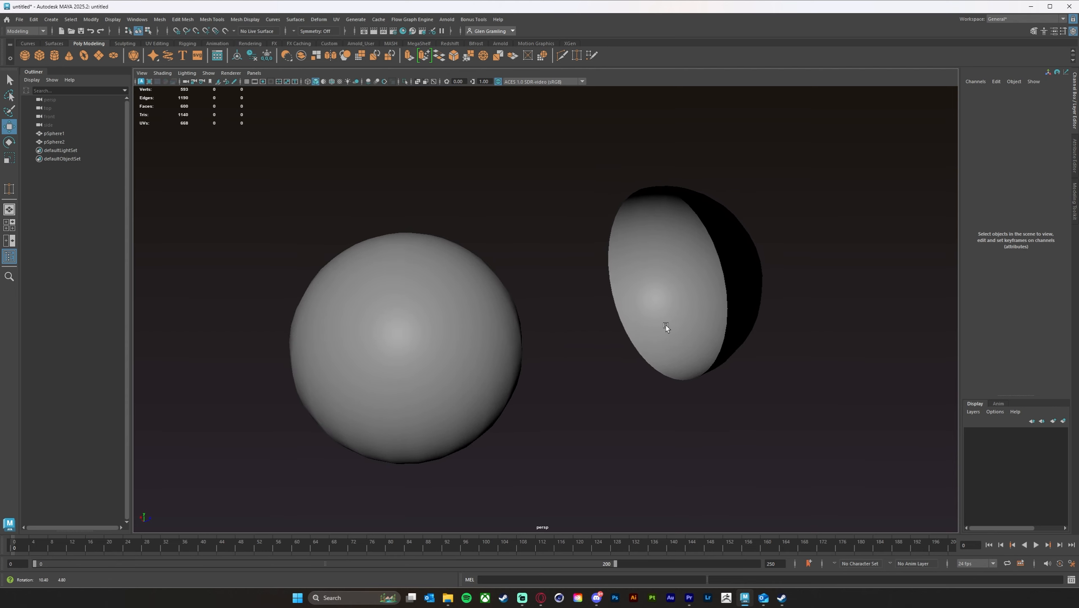
Step: Delete the half sphere, leaving only the original sphere in the scene
{"action": "left_click", "coordinate": [718, 311]}
{"action": "key", "text": "Delete"}
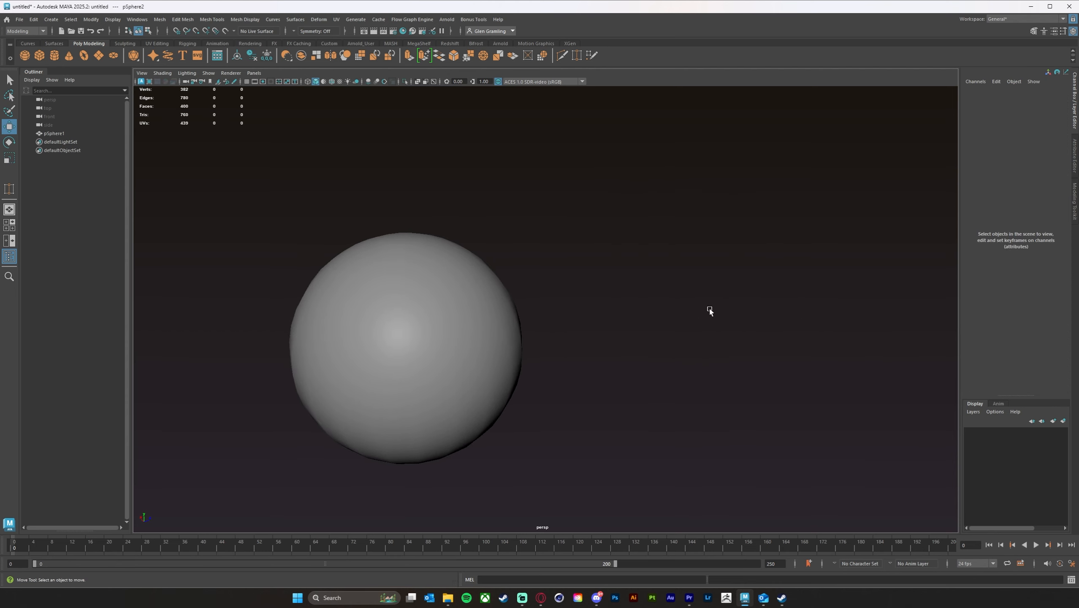
{"action": "middle_click_drag", "start_coordinate": [576, 360], "coordinate": [667, 329], "text": "alt"}
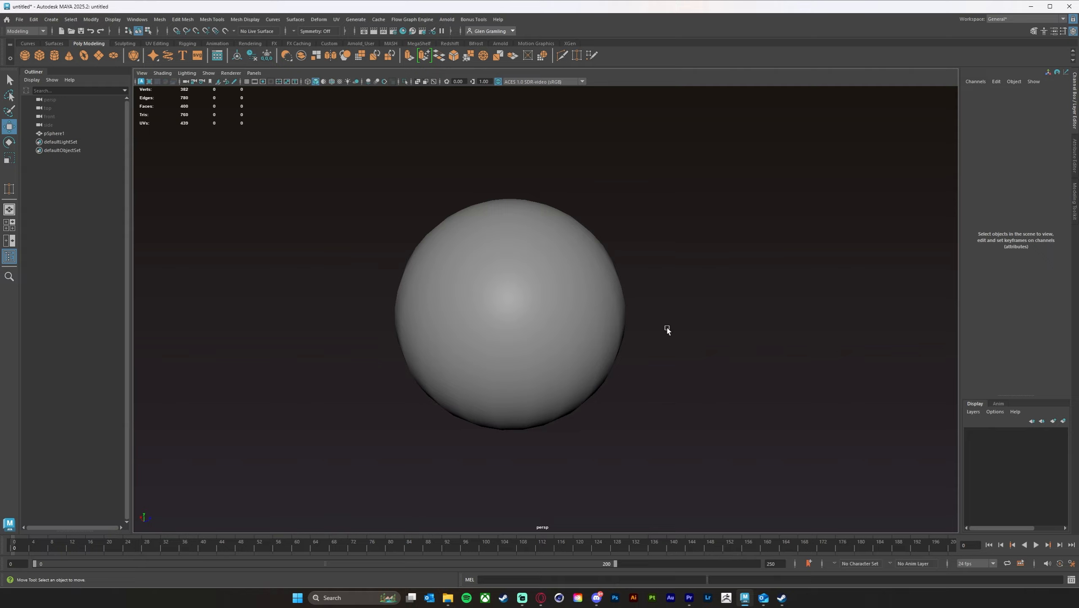
{"action": "left_click_drag", "start_coordinate": [667, 329], "coordinate": [629, 326], "text": "alt"}
Step: Select a single face just below the sphere's equator in face mode and reverse its normal
{"action": "left_click", "coordinate": [561, 333]}
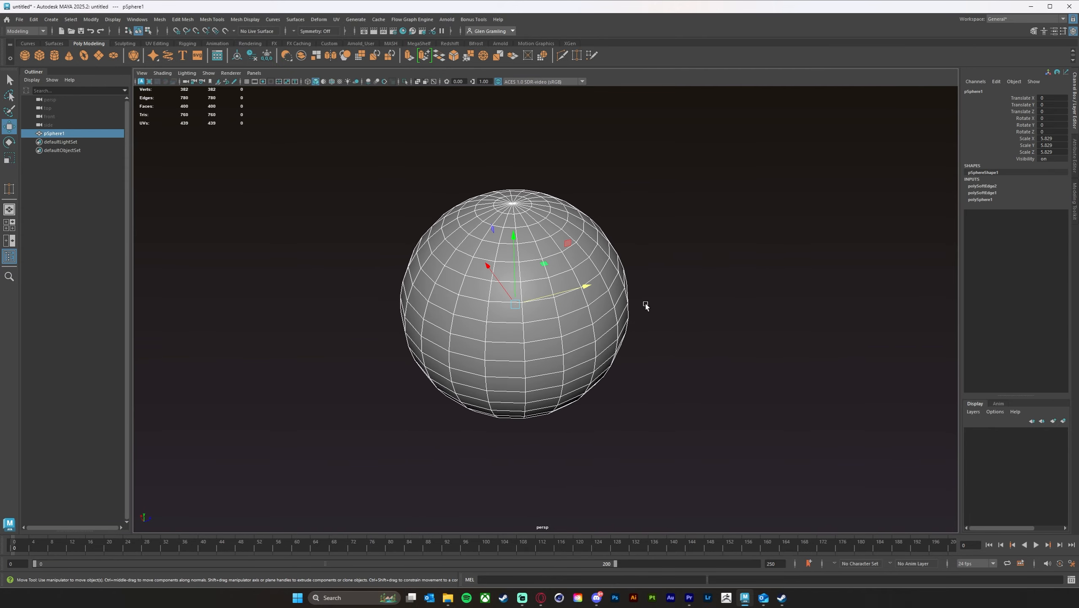
{"action": "middle_click_drag", "start_coordinate": [645, 306], "coordinate": [666, 313], "text": "alt"}
{"action": "right_click_drag", "start_coordinate": [633, 312], "coordinate": [670, 326], "text": "alt"}
{"action": "left_click_drag", "start_coordinate": [608, 334], "coordinate": [618, 322], "text": "alt"}
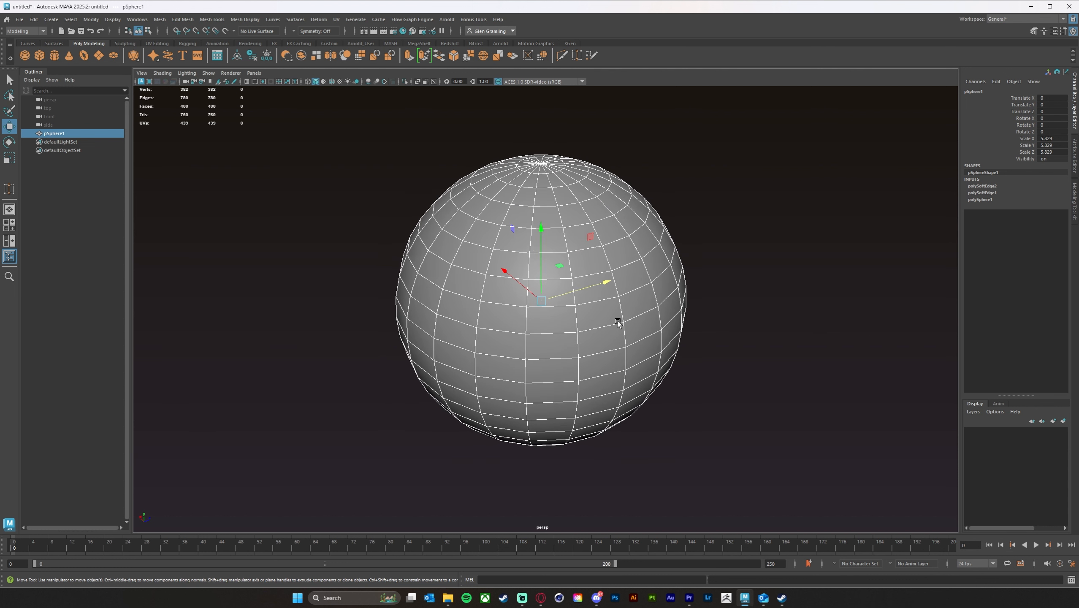
{"action": "right_click_drag", "start_coordinate": [614, 333], "coordinate": [609, 345]}
{"action": "left_click", "coordinate": [608, 343]}
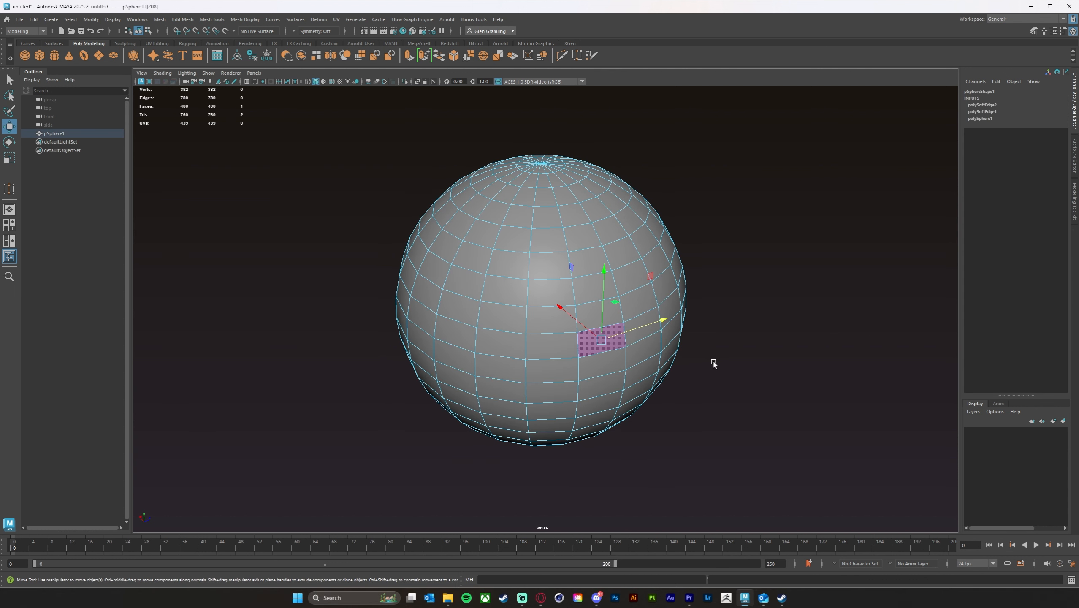
{"action": "left_click", "coordinate": [630, 328]}
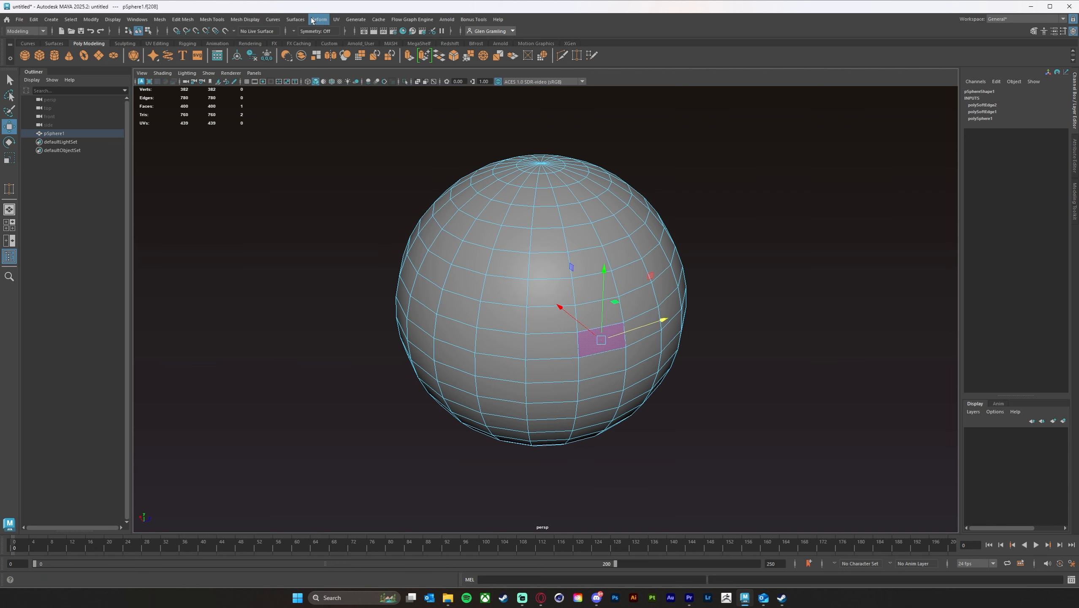
{"action": "left_click", "coordinate": [254, 19]}
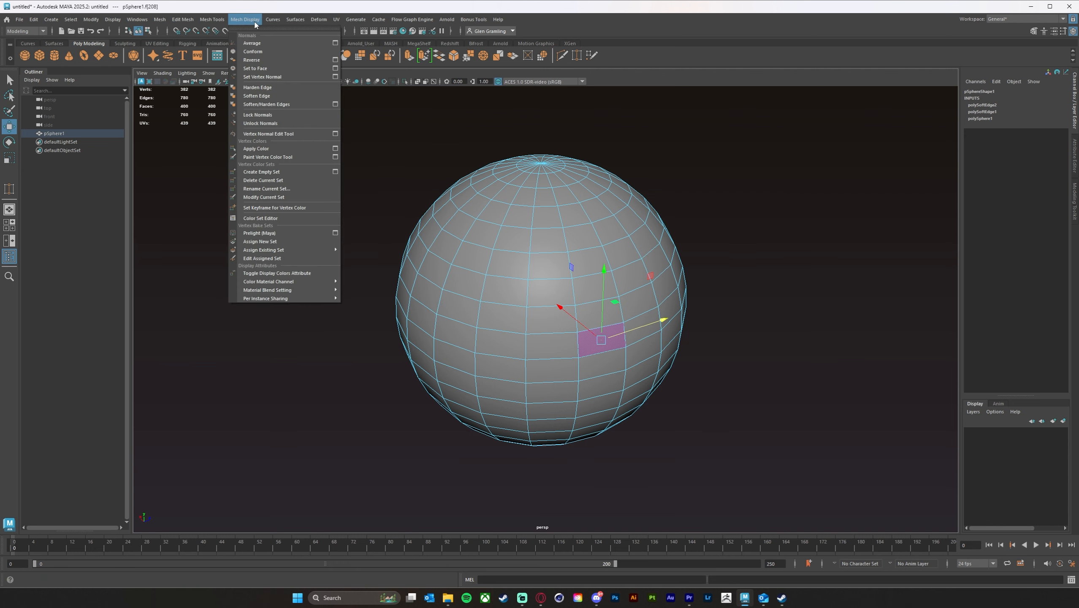
{"action": "left_click", "coordinate": [257, 58]}
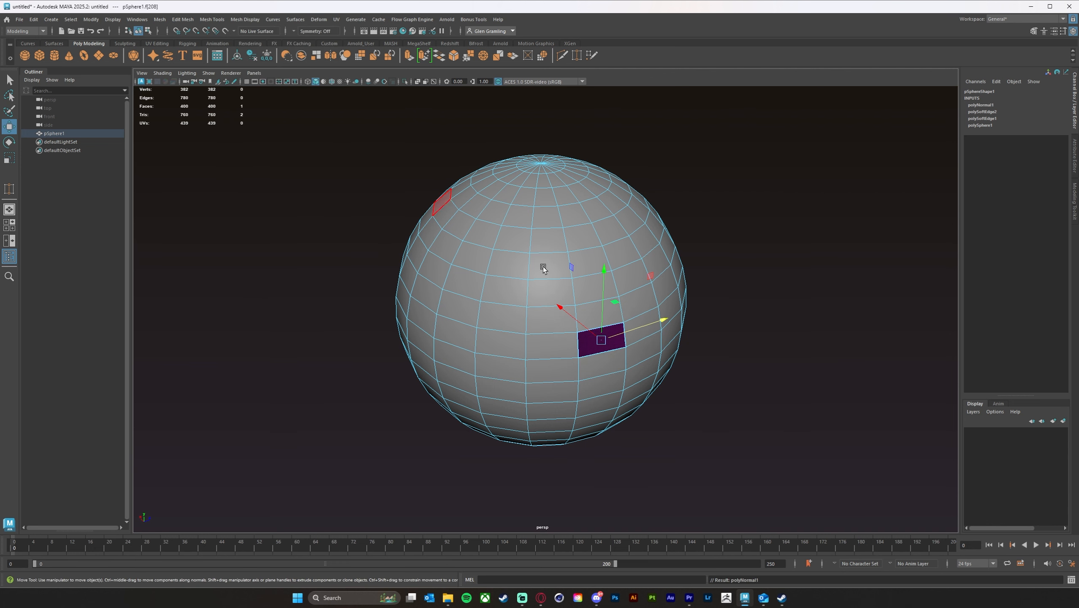
Step: Examine the single reversed face on the sphere from both the outside and the inside
{"action": "left_click", "coordinate": [747, 325]}
{"action": "left_click_drag", "start_coordinate": [796, 337], "coordinate": [703, 320], "text": "alt"}
{"action": "mouse_move", "coordinate": [703, 320]}
{"action": "right_mouse_down", "text": "alt"}
{"action": "mouse_move", "coordinate": [857, 324]}
{"action": "mouse_move", "coordinate": [707, 319]}
{"action": "right_mouse_up", "text": "alt"}
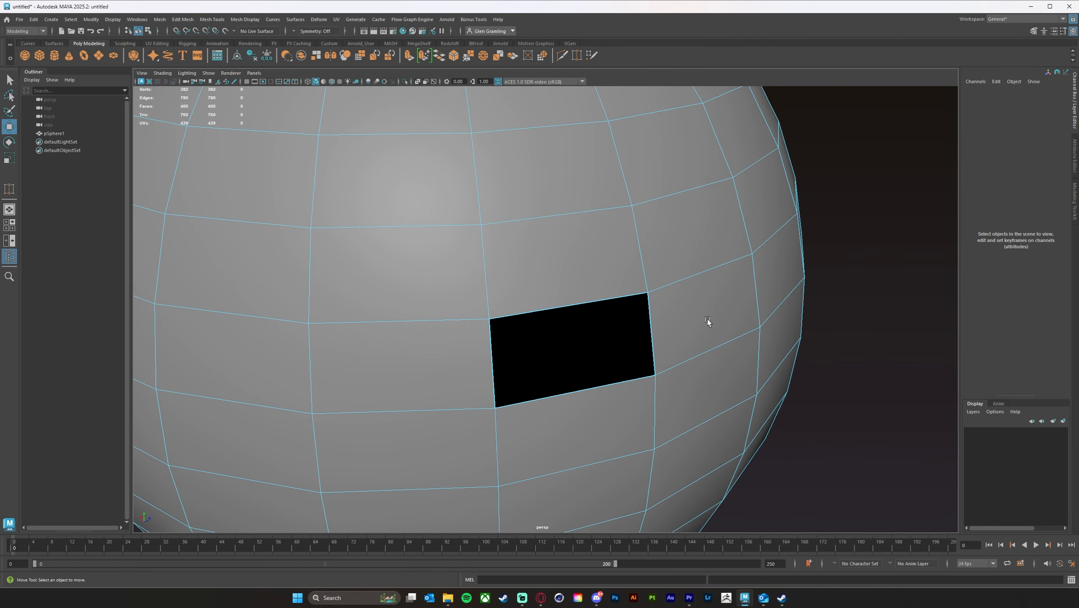
{"action": "left_click_drag", "start_coordinate": [707, 320], "coordinate": [596, 275], "text": "alt"}
{"action": "left_click", "coordinate": [663, 258]}
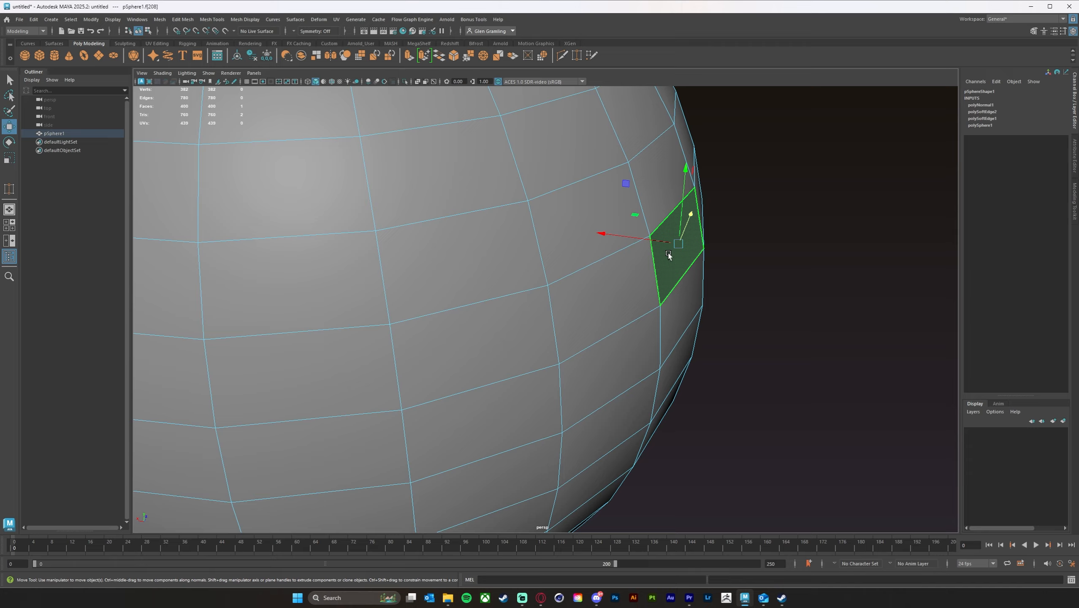
{"action": "key", "text": "f"}
{"action": "left_click_drag", "start_coordinate": [662, 256], "coordinate": [791, 265], "text": "alt"}
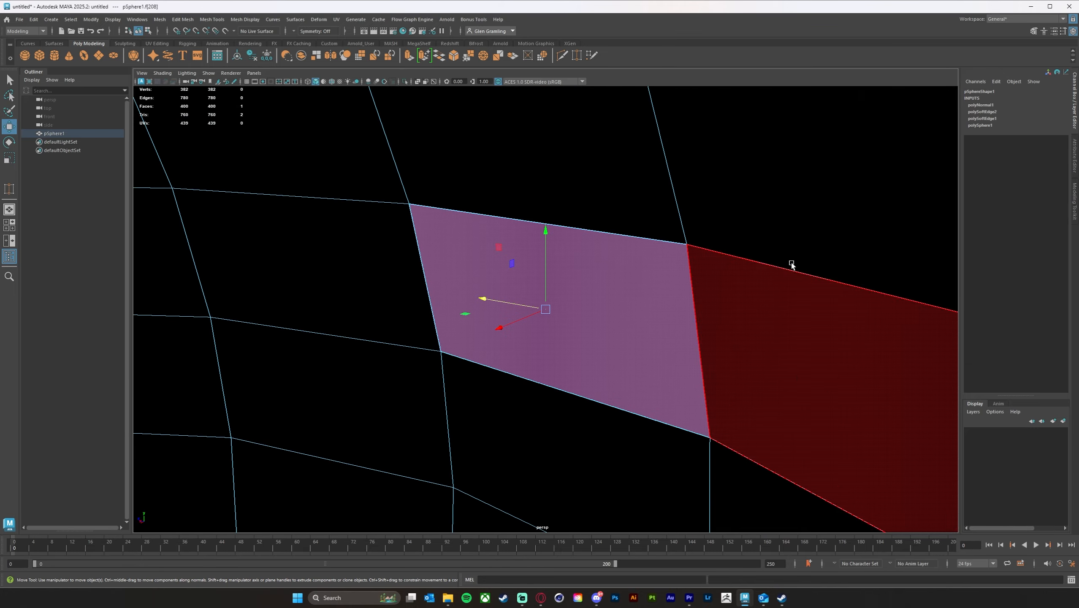
{"action": "left_click", "coordinate": [813, 217]}
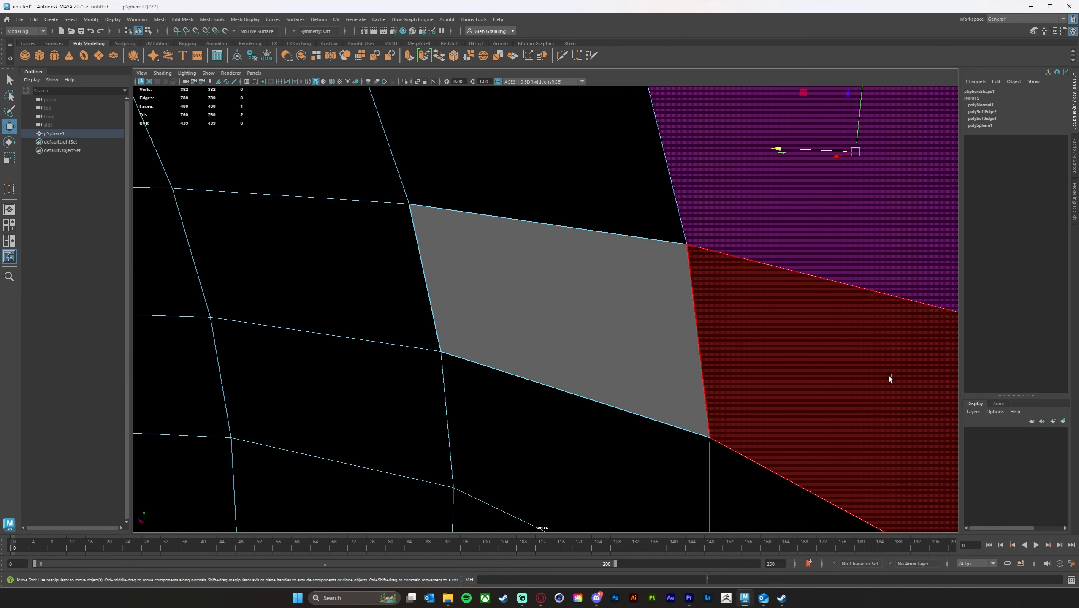
{"action": "left_click_drag", "start_coordinate": [889, 378], "coordinate": [775, 333], "text": "alt"}
{"action": "left_click", "coordinate": [864, 308]}
{"action": "scroll", "coordinate": [870, 311], "scroll_direction": "up", "scroll_amount": 2}
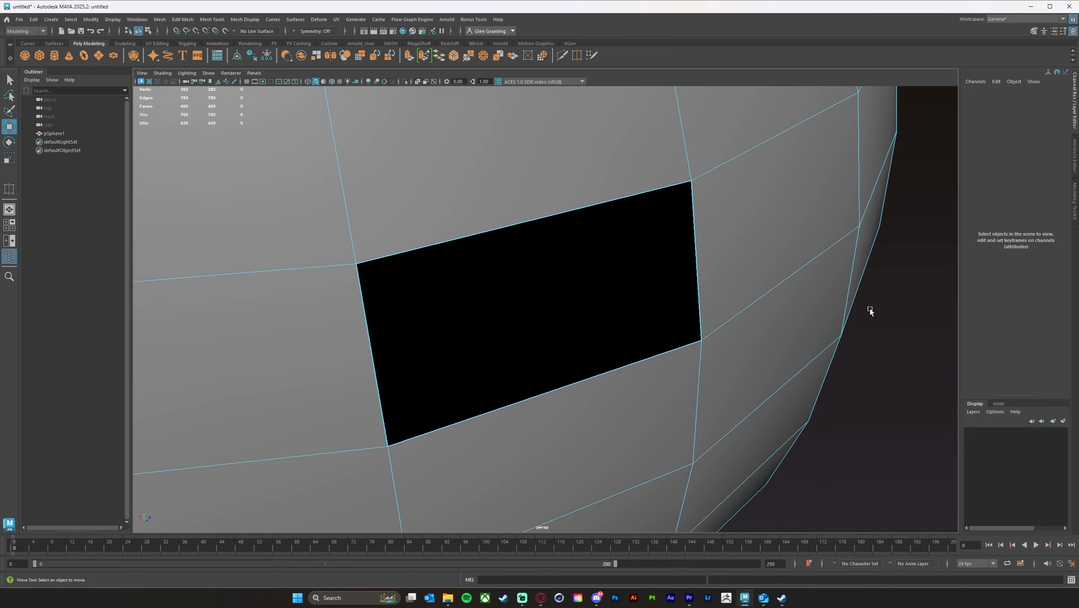
Step: Select four more scattered faces on the front of the sphere and reverse their normals
{"action": "right_click_drag", "start_coordinate": [870, 310], "coordinate": [525, 277], "text": "alt"}
{"action": "middle_click_drag", "start_coordinate": [525, 277], "coordinate": [657, 273], "text": "alt"}
{"action": "left_click", "coordinate": [560, 257]}
{"action": "left_click", "coordinate": [556, 338], "text": "shift"}
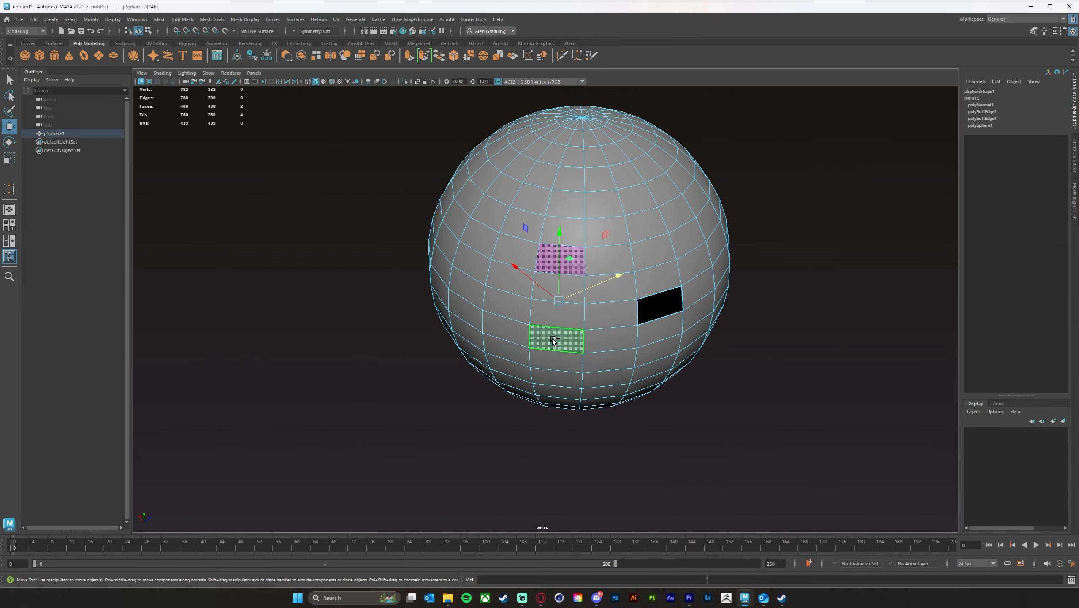
{"action": "left_click", "coordinate": [472, 342], "text": "shift"}
{"action": "left_click", "coordinate": [475, 199], "text": "shift"}
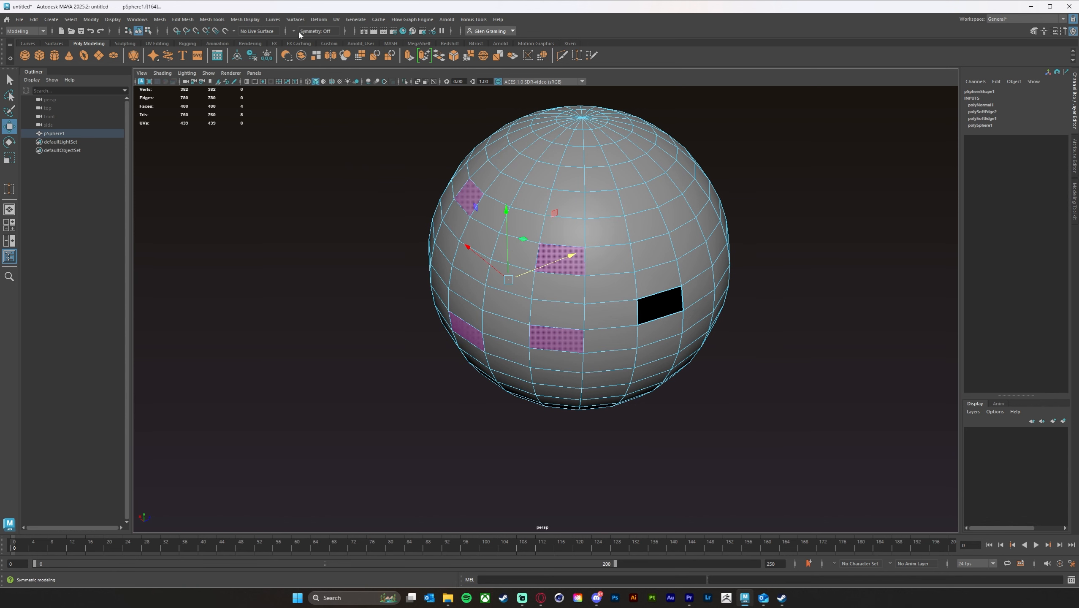
{"action": "left_click", "coordinate": [250, 19]}
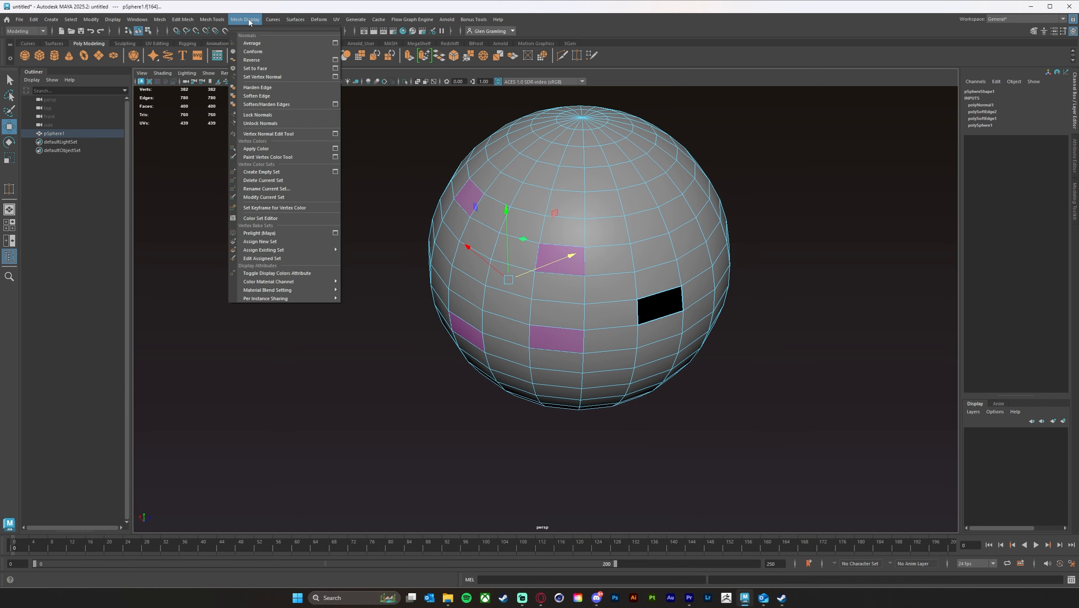
{"action": "left_click", "coordinate": [251, 60]}
{"action": "left_click", "coordinate": [778, 332]}
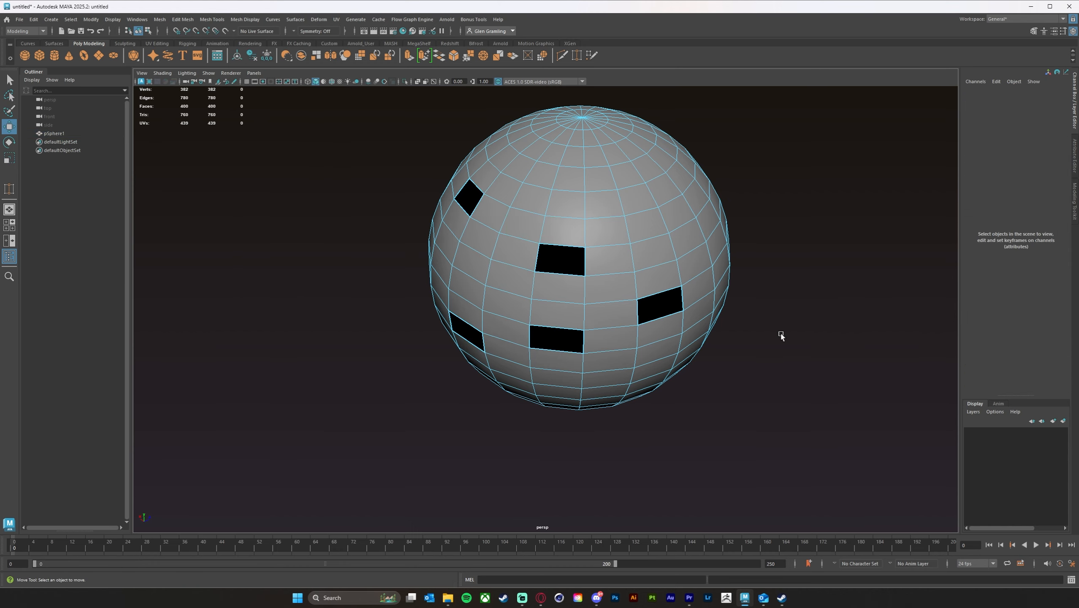
{"action": "mouse_move", "coordinate": [778, 333]}
{"action": "left_mouse_down", "text": "alt"}
{"action": "mouse_move", "coordinate": [769, 318]}
{"action": "mouse_move", "coordinate": [795, 326]}
{"action": "left_mouse_up", "text": "alt"}
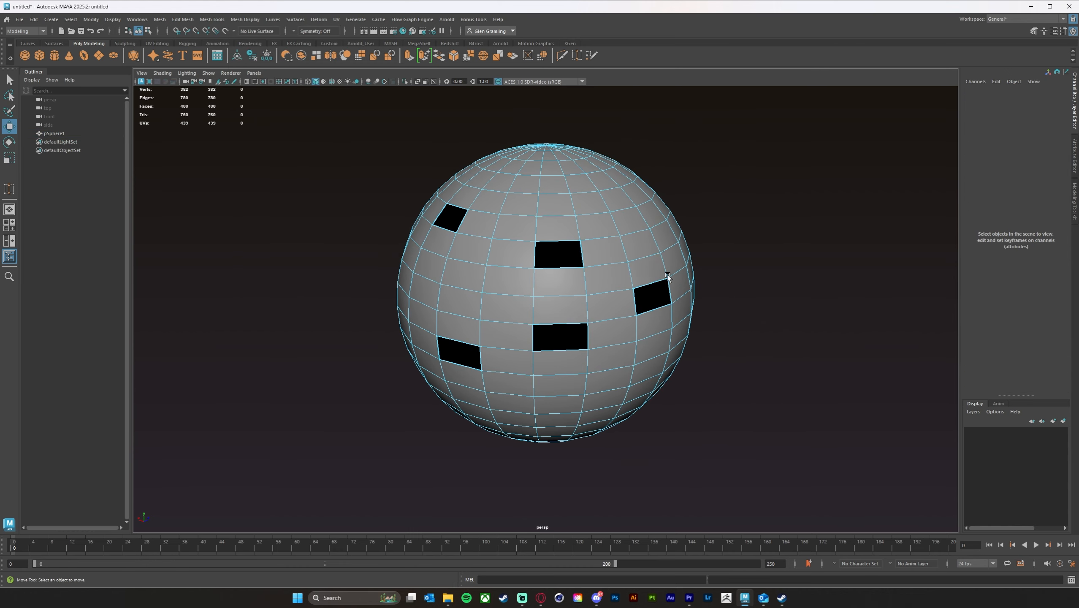
Step: Conform the normals of the whole sphere in object mode and check its unselected surface shading
{"action": "left_click", "coordinate": [572, 205]}
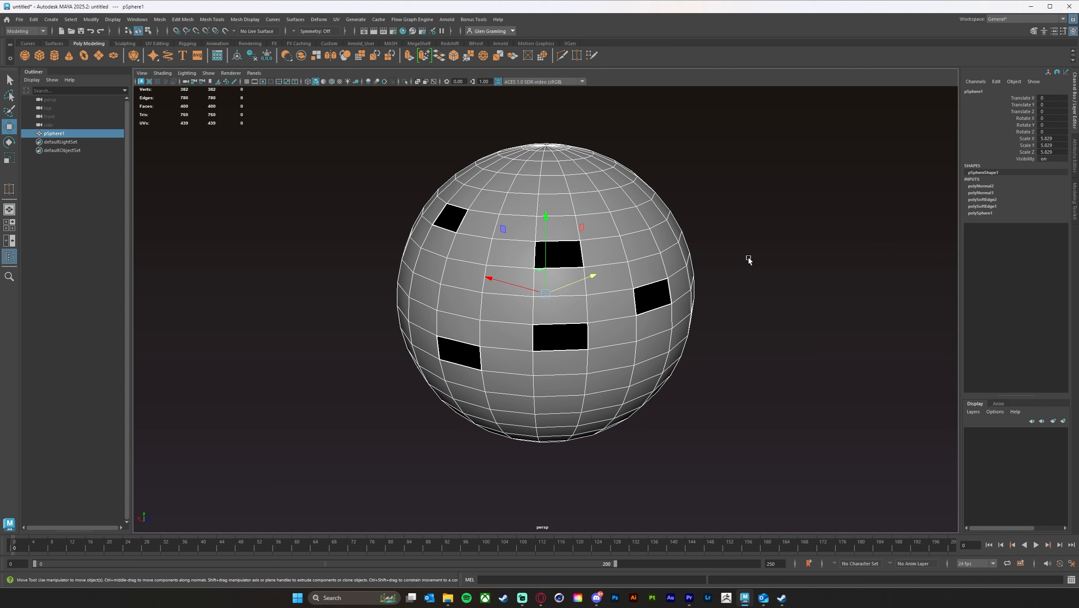
{"action": "mouse_move", "coordinate": [749, 260]}
{"action": "left_mouse_down", "text": "alt"}
{"action": "mouse_move", "coordinate": [720, 269]}
{"action": "mouse_move", "coordinate": [732, 269]}
{"action": "left_mouse_up", "text": "alt"}
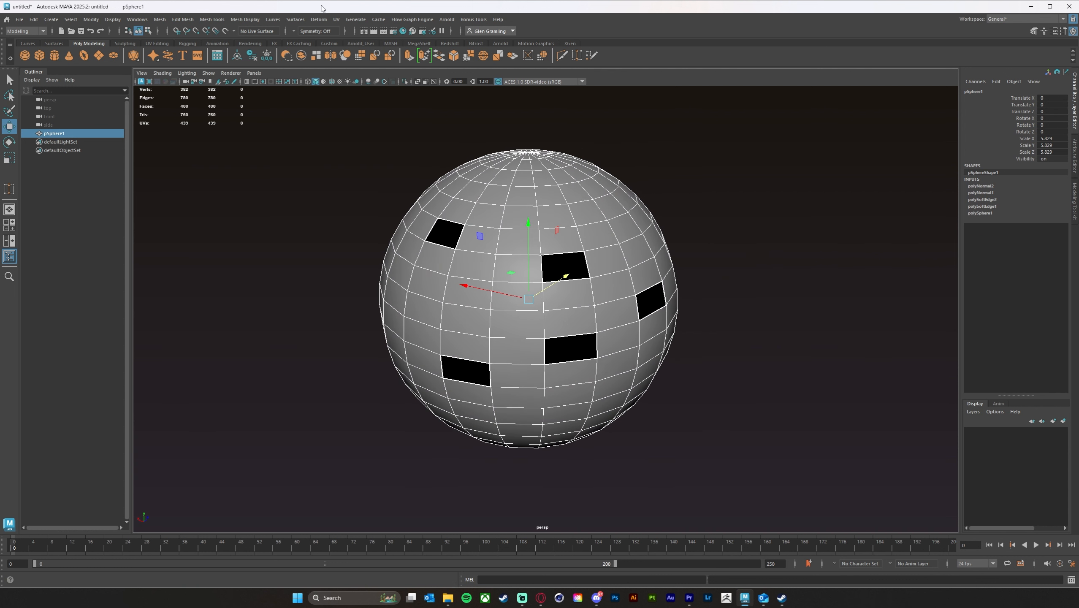
{"action": "left_click", "coordinate": [251, 19]}
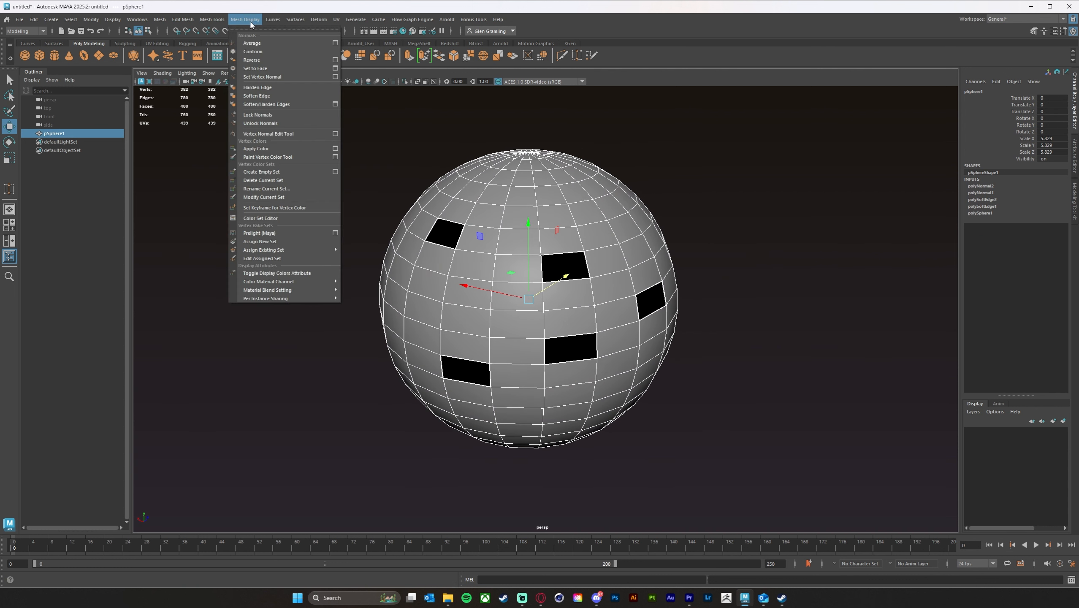
{"action": "left_click", "coordinate": [251, 53]}
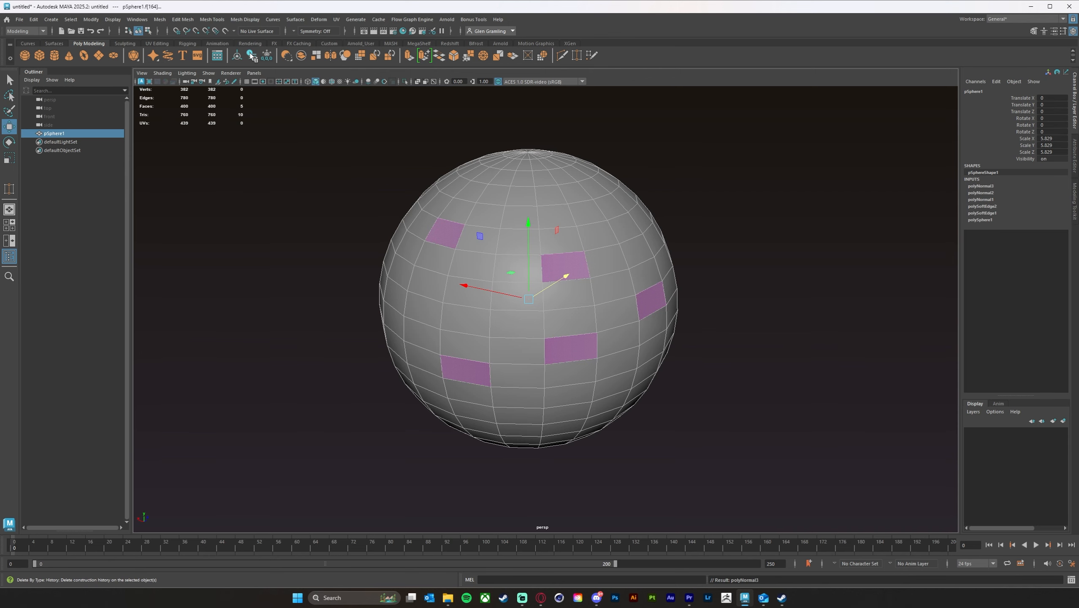
{"action": "left_click", "coordinate": [724, 190]}
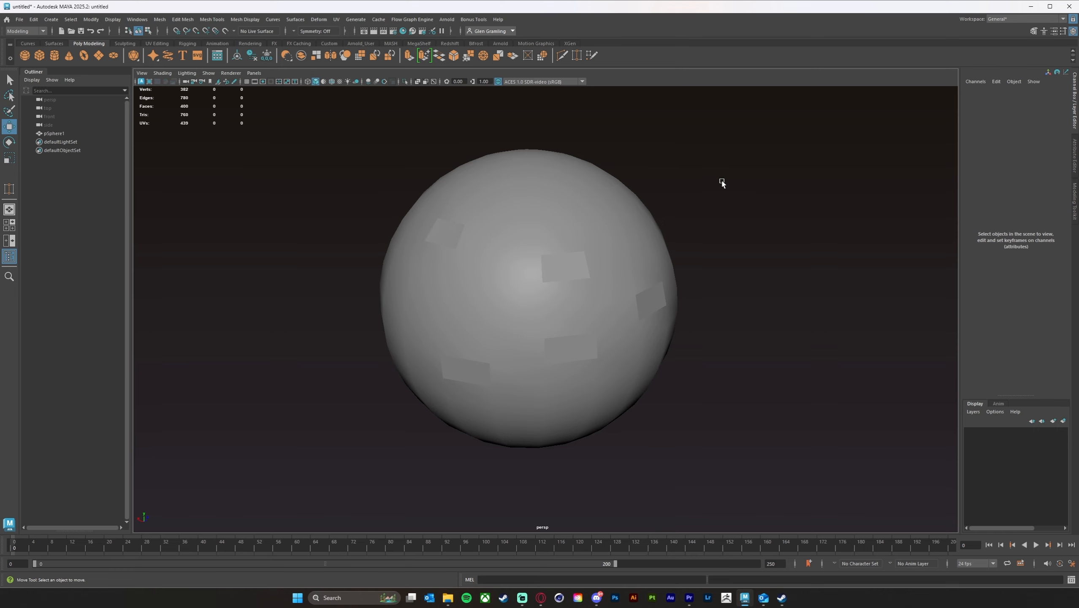
{"action": "left_click_drag", "start_coordinate": [731, 281], "coordinate": [510, 275], "text": "alt"}
Step: Soften all edges of the sphere and inspect the shading from several angles
{"action": "left_click", "coordinate": [510, 274]}
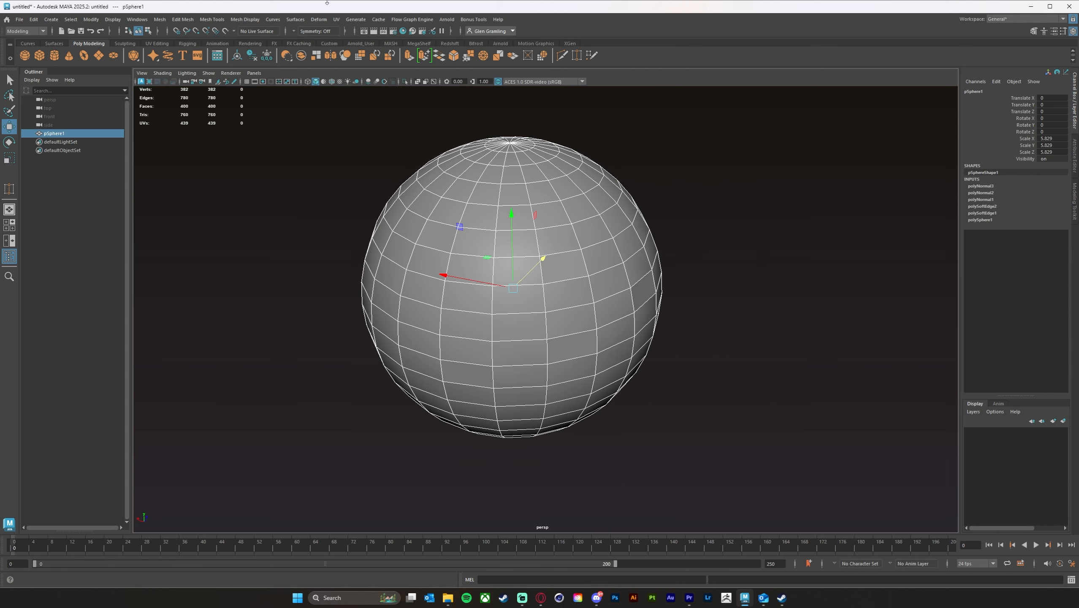
{"action": "left_click", "coordinate": [247, 20]}
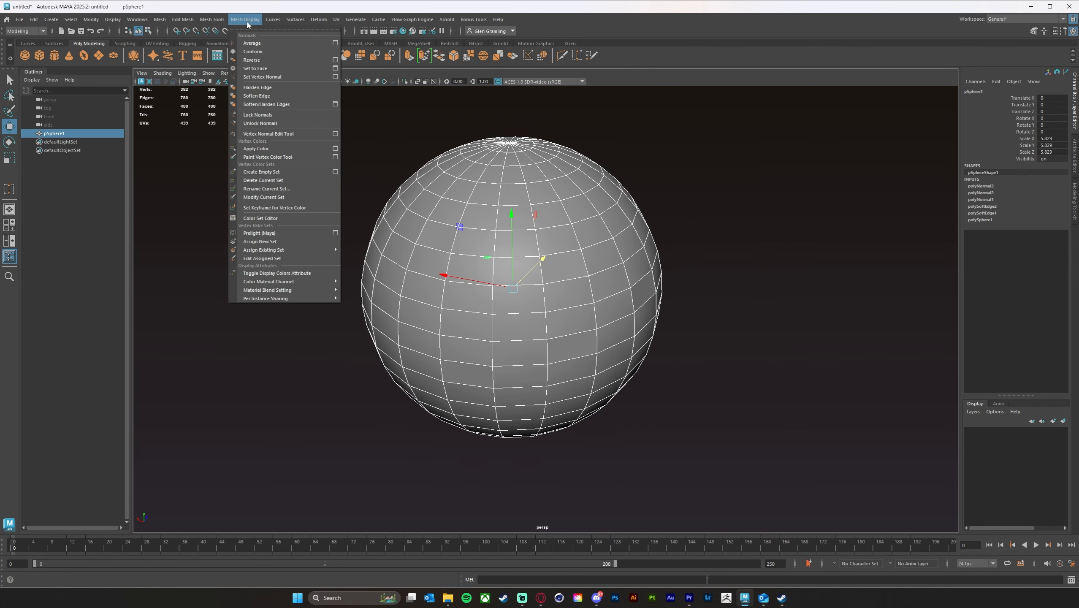
{"action": "left_click", "coordinate": [257, 95]}
{"action": "left_click", "coordinate": [710, 261]}
{"action": "left_click_drag", "start_coordinate": [775, 265], "coordinate": [698, 272], "text": "alt"}
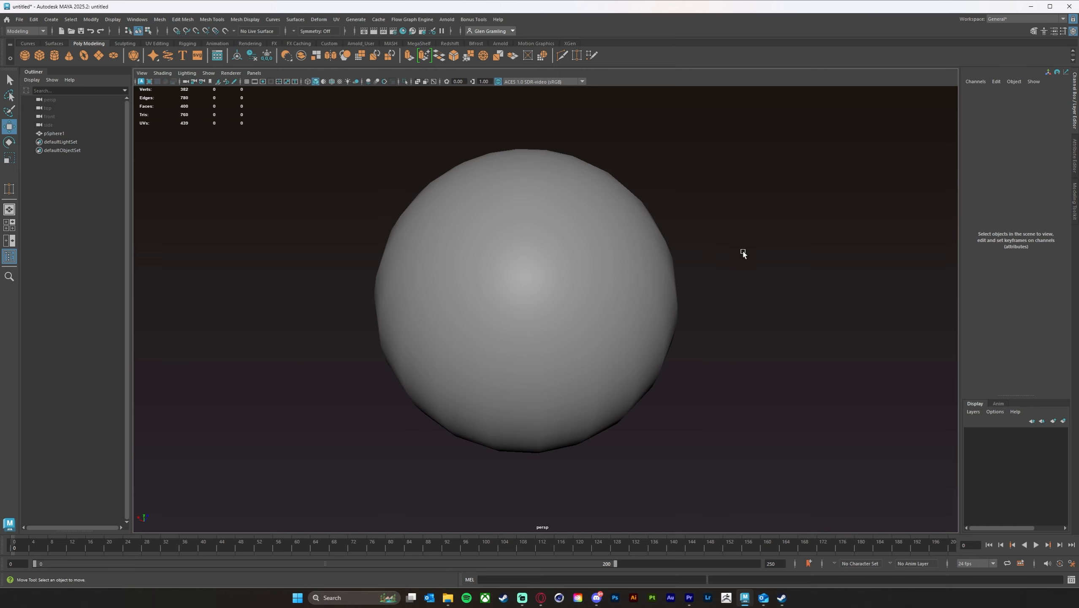
{"action": "mouse_move", "coordinate": [635, 260]}
{"action": "left_mouse_down", "text": "alt"}
{"action": "mouse_move", "coordinate": [537, 260]}
{"action": "mouse_move", "coordinate": [537, 275]}
{"action": "mouse_move", "coordinate": [514, 287]}
{"action": "left_mouse_up", "text": "alt"}
Step: Select the horizontal edge loop around the sphere's equator and scale it inward to form a groove
{"action": "left_click", "coordinate": [513, 286]}
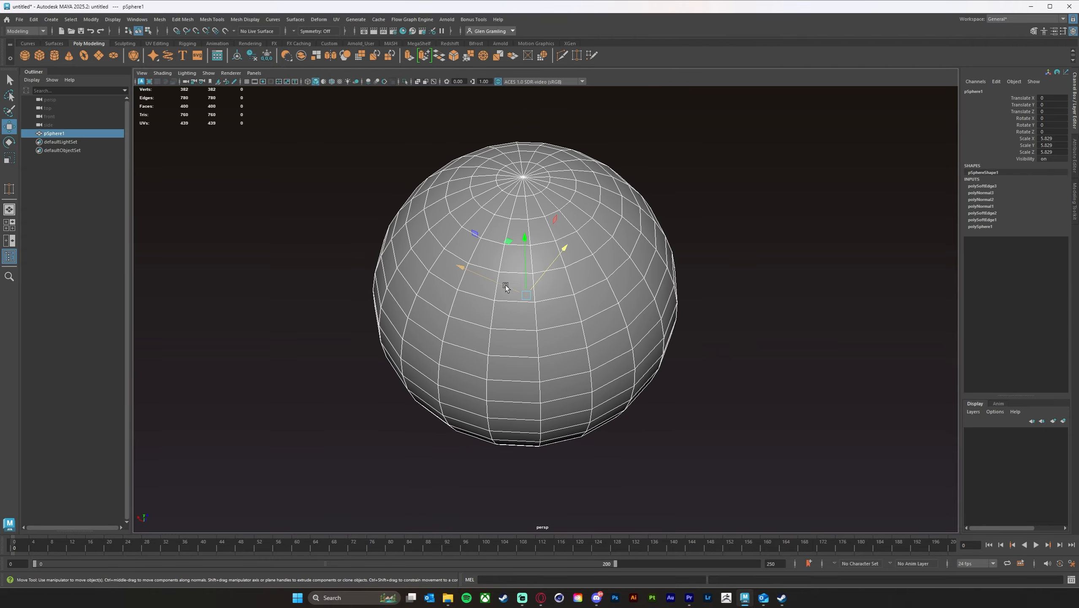
{"action": "middle_click_drag", "start_coordinate": [506, 285], "coordinate": [624, 297], "text": "alt"}
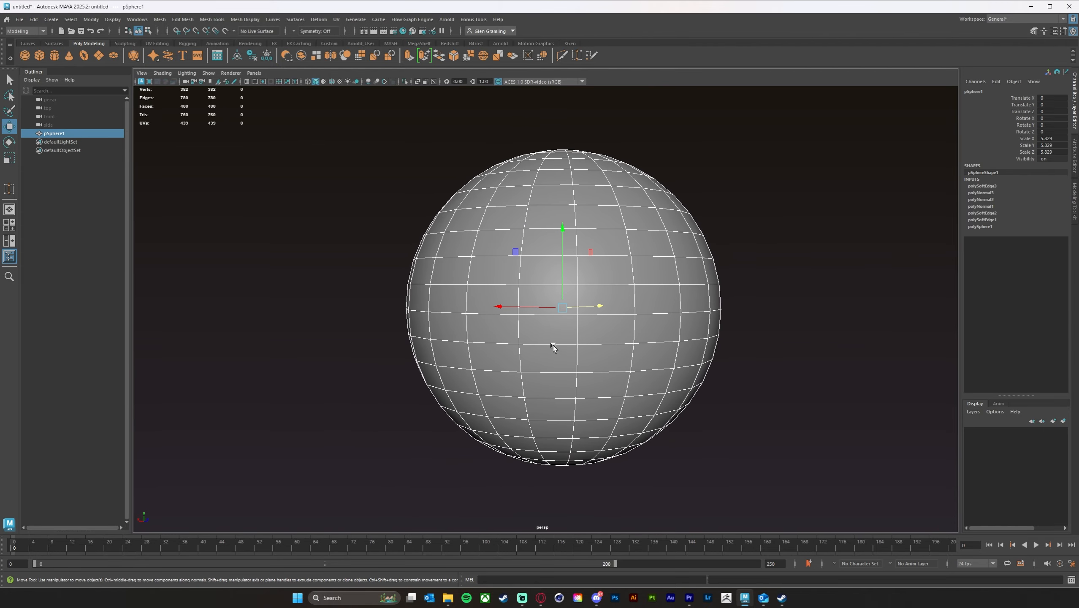
{"action": "middle_click_drag", "start_coordinate": [553, 346], "coordinate": [554, 345], "text": "alt"}
{"action": "right_click_drag", "start_coordinate": [491, 316], "coordinate": [493, 290]}
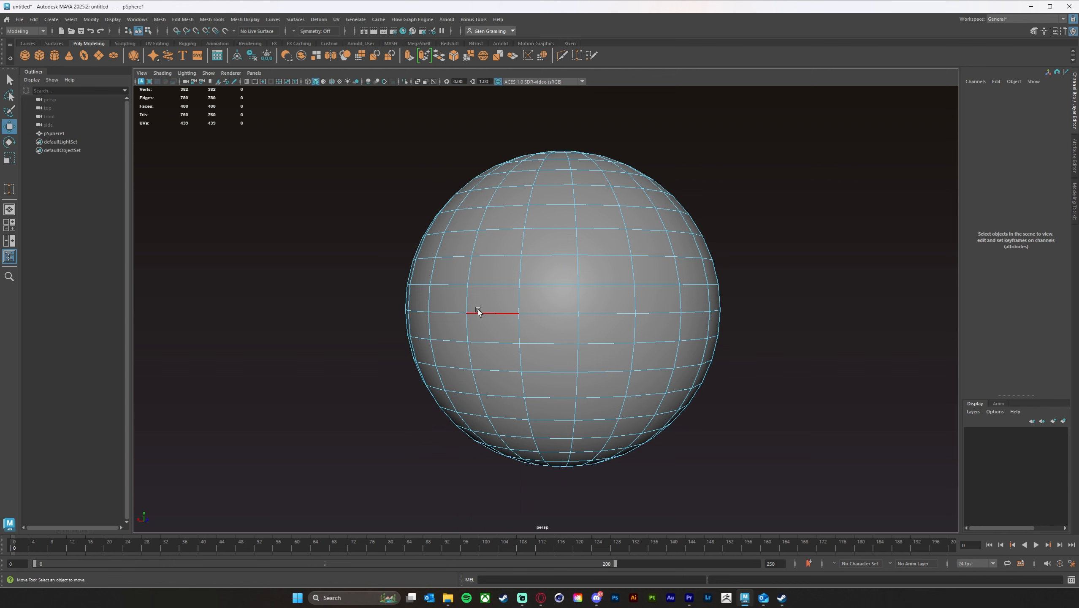
{"action": "double_click", "coordinate": [482, 312]}
{"action": "left_click_drag", "start_coordinate": [632, 346], "coordinate": [652, 353], "text": "alt"}
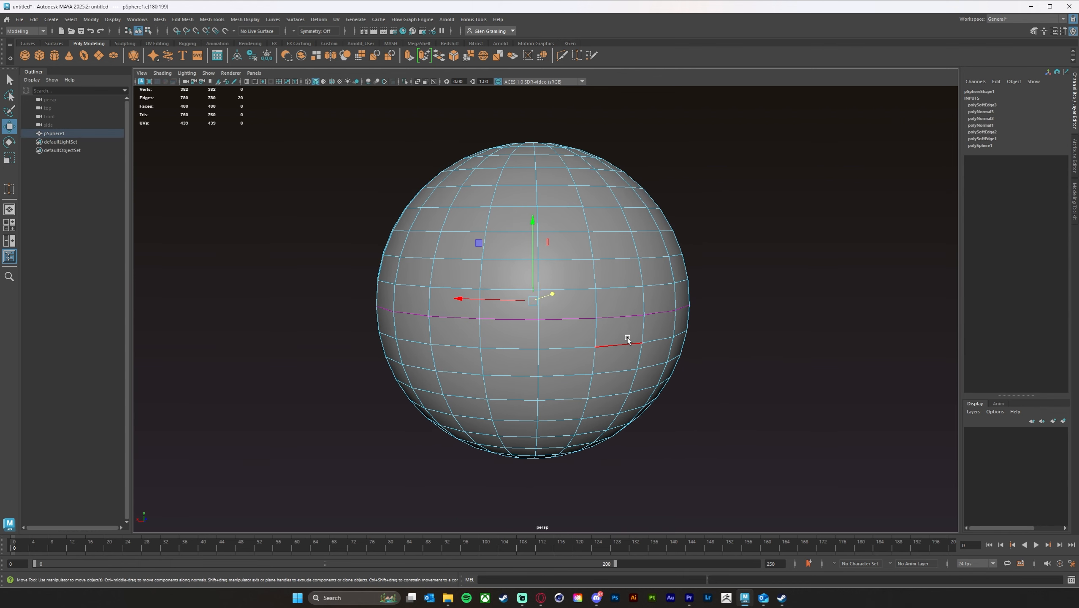
{"action": "key", "text": "e"}
{"action": "key", "text": "r"}
{"action": "left_click_drag", "start_coordinate": [527, 300], "coordinate": [510, 303]}
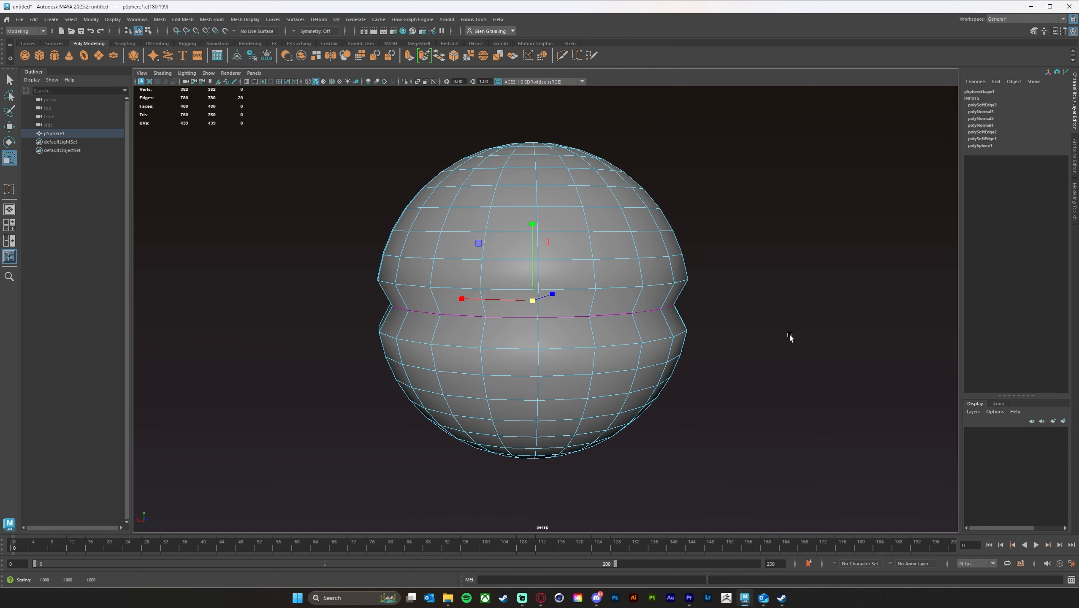
{"action": "left_click_drag", "start_coordinate": [794, 345], "coordinate": [770, 350], "text": "alt"}
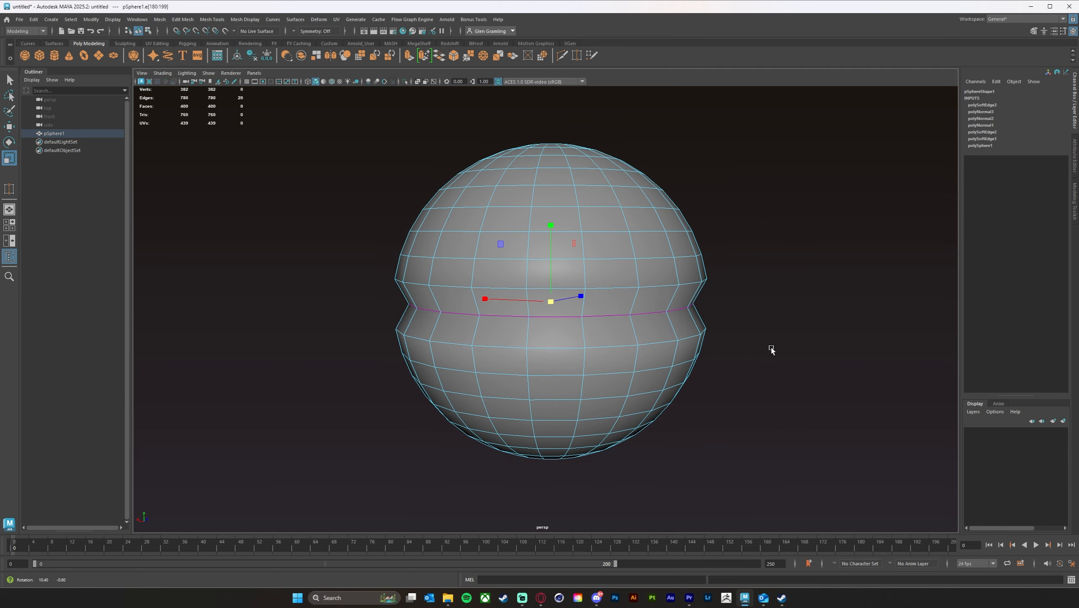
Step: Return the sphere to object mode and inspect the soft shading around the groove
{"action": "left_click", "coordinate": [787, 314]}
{"action": "left_click_drag", "start_coordinate": [788, 314], "coordinate": [706, 319], "text": "alt"}
{"action": "right_click_drag", "start_coordinate": [571, 265], "coordinate": [612, 253]}
{"action": "left_click", "coordinate": [725, 290]}
{"action": "left_click_drag", "start_coordinate": [730, 301], "coordinate": [604, 291], "text": "alt"}
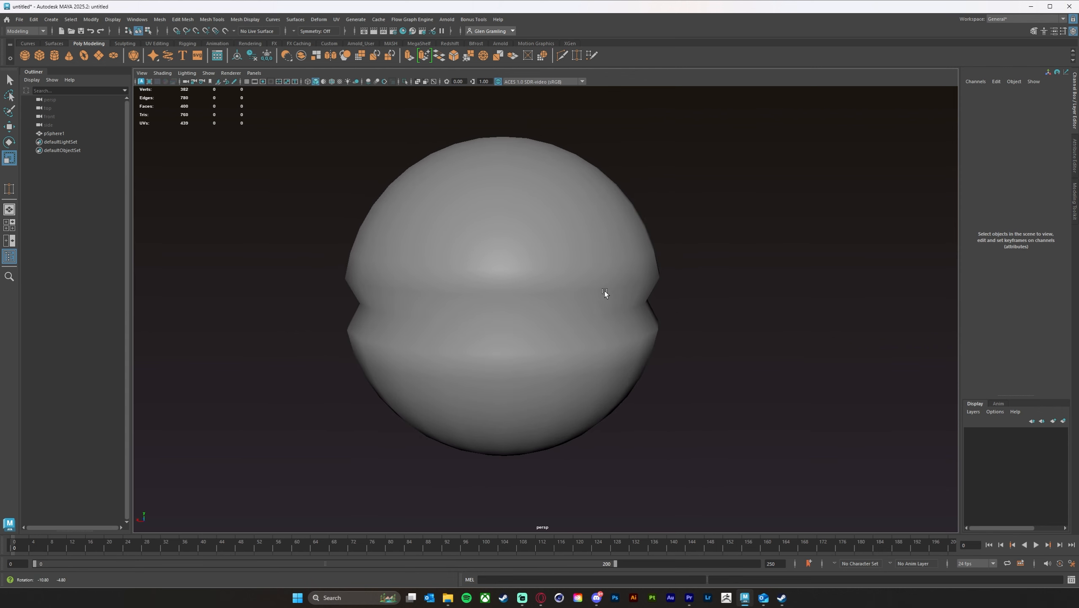
Step: Select the upper, middle and lower edge loops of the groove and harden those edges
{"action": "left_click", "coordinate": [558, 284]}
{"action": "right_click_drag", "start_coordinate": [521, 277], "coordinate": [521, 254]}
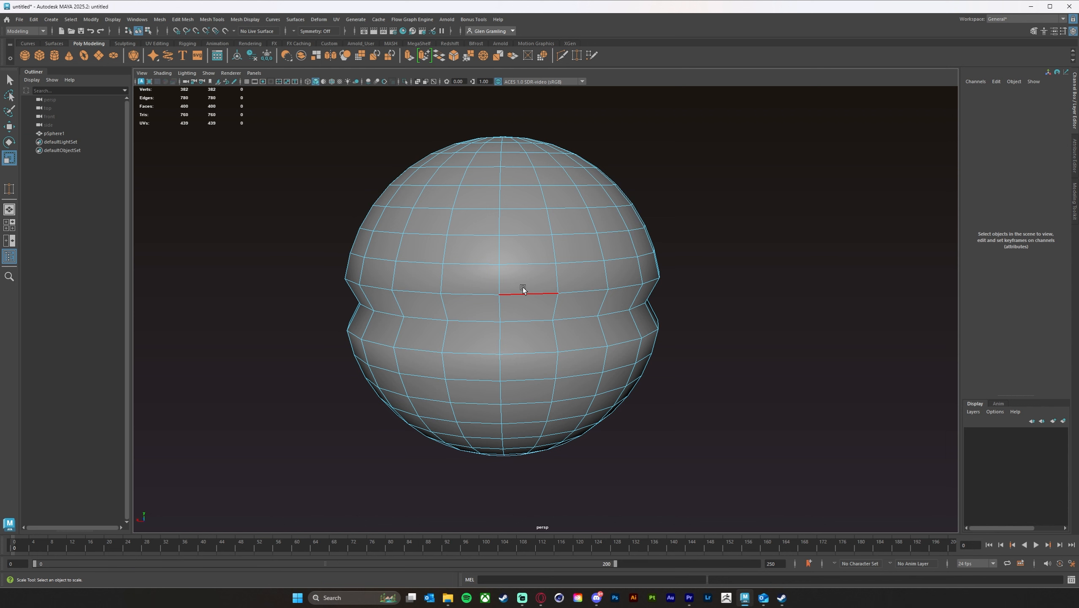
{"action": "double_click", "coordinate": [523, 291]}
{"action": "double_click", "coordinate": [526, 321], "text": "shift"}
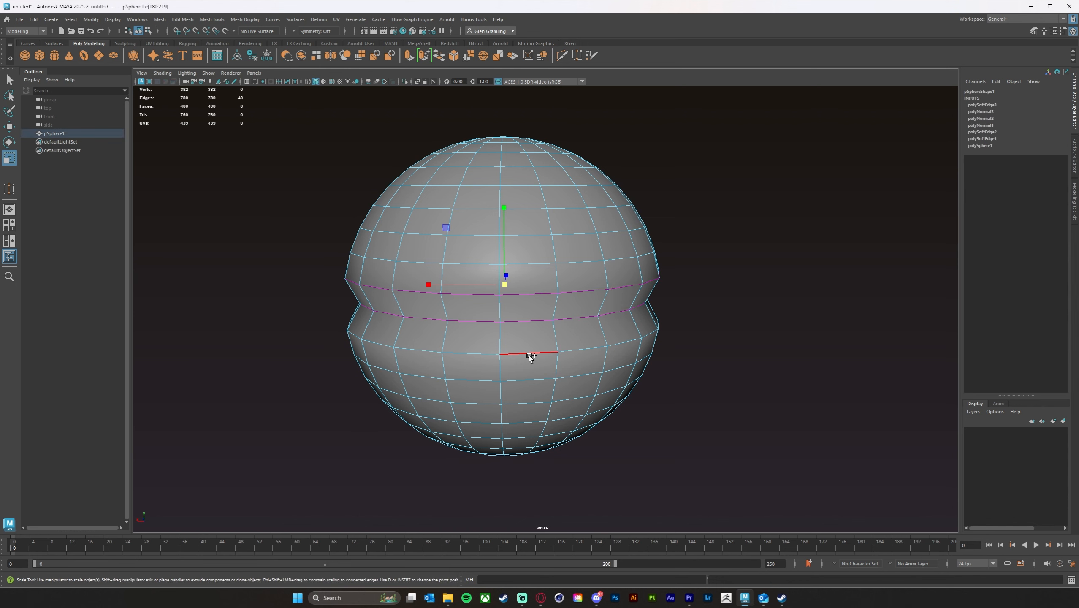
{"action": "double_click", "coordinate": [529, 355], "text": "shift"}
{"action": "middle_click_drag", "start_coordinate": [747, 317], "coordinate": [761, 338], "text": "alt"}
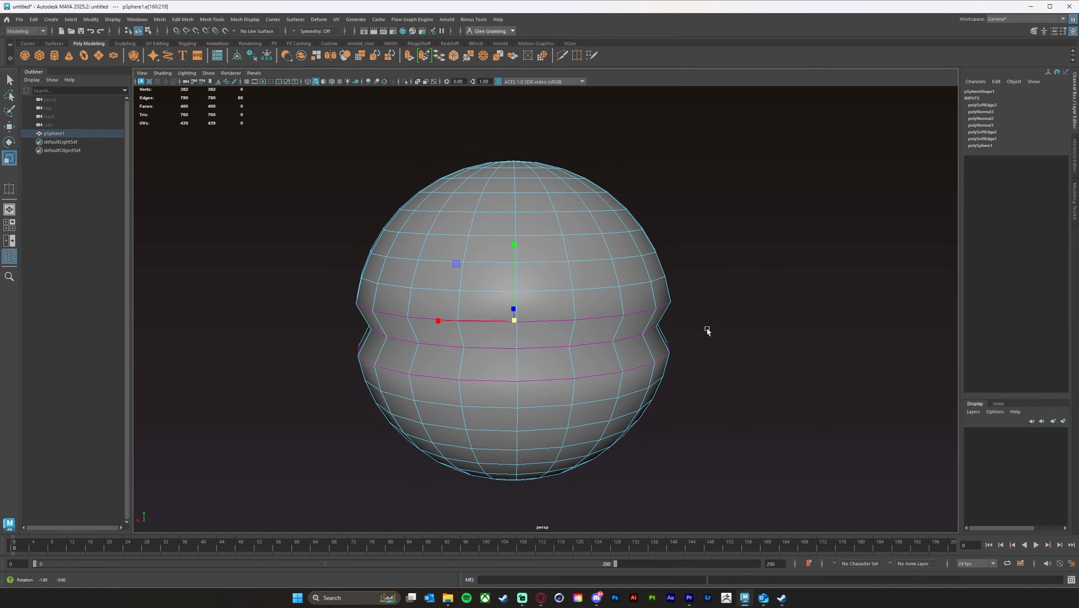
{"action": "left_click", "coordinate": [245, 19]}
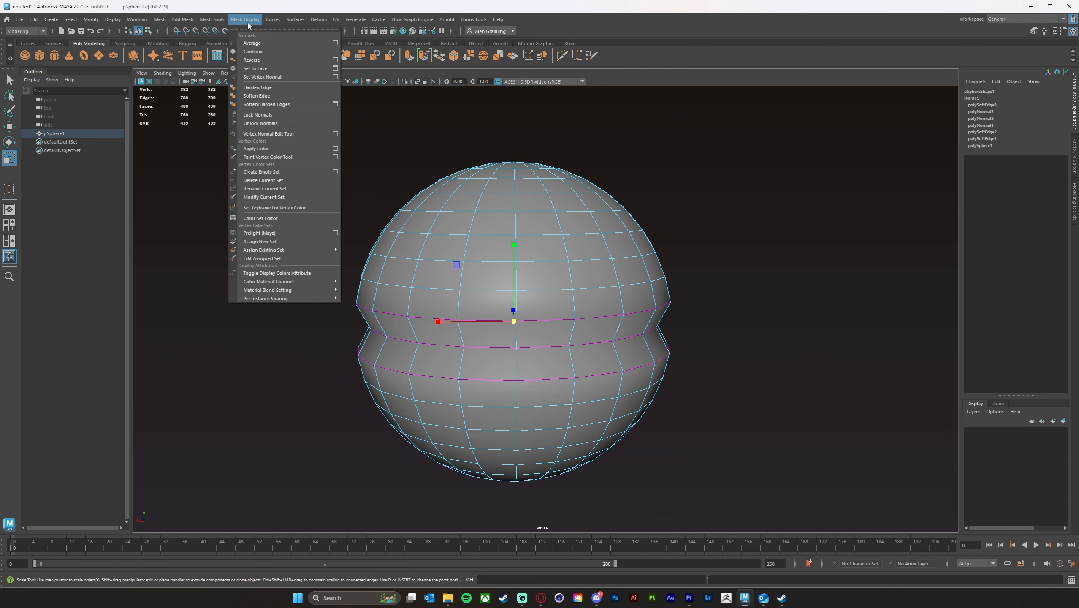
{"action": "left_click", "coordinate": [255, 88]}
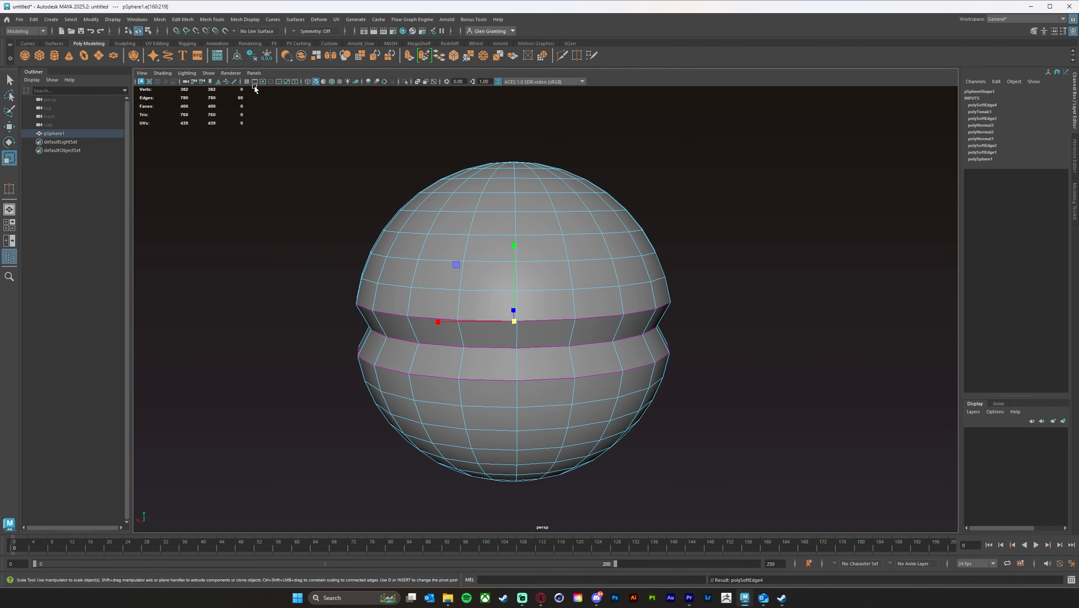
Step: Return to object mode and examine the hardened groove edges with the sphere deselected and selected
{"action": "left_click", "coordinate": [811, 308]}
{"action": "right_click_drag", "start_coordinate": [618, 279], "coordinate": [657, 270]}
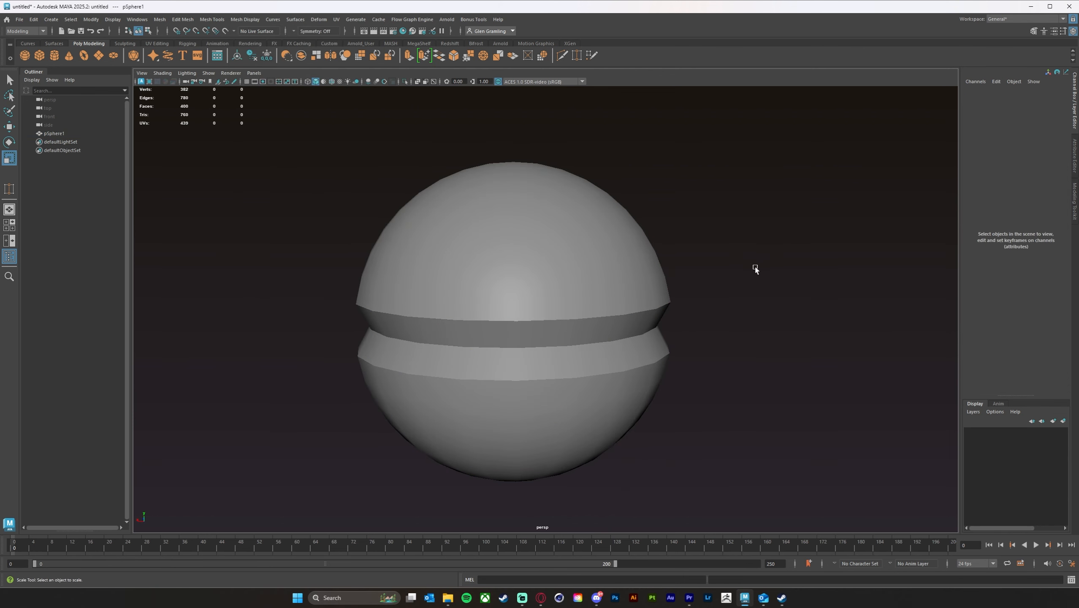
{"action": "mouse_move", "coordinate": [722, 297]}
{"action": "left_mouse_down", "text": "alt"}
{"action": "mouse_move", "coordinate": [766, 299]}
{"action": "mouse_move", "coordinate": [699, 301]}
{"action": "mouse_move", "coordinate": [710, 283]}
{"action": "mouse_move", "coordinate": [729, 300]}
{"action": "mouse_move", "coordinate": [702, 294]}
{"action": "left_mouse_up", "text": "alt"}
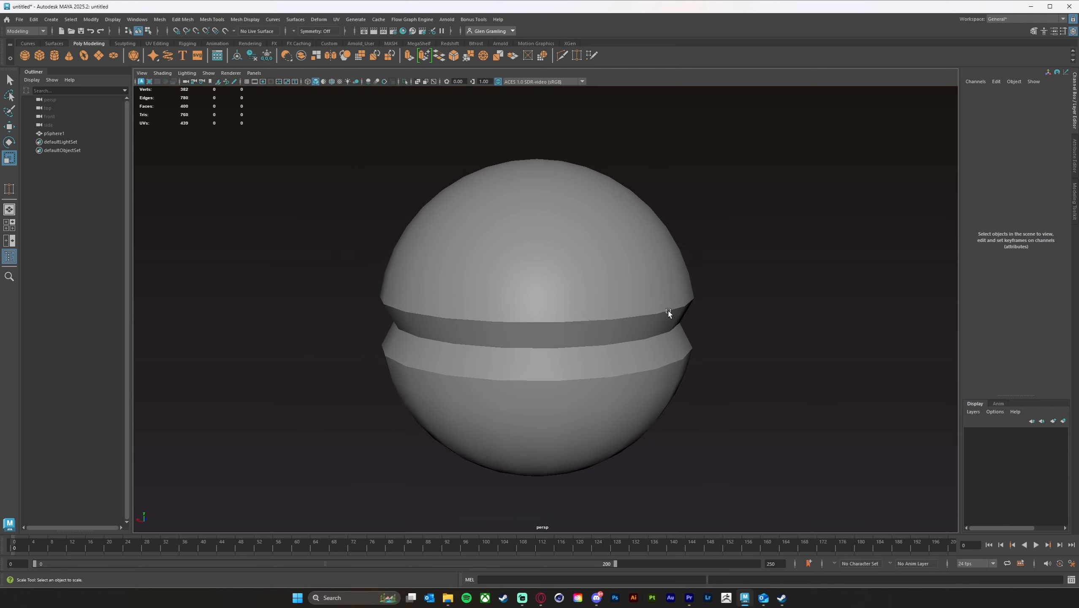
{"action": "middle_click_drag", "start_coordinate": [669, 309], "coordinate": [685, 303], "text": "alt"}
{"action": "scroll", "coordinate": [672, 299], "scroll_direction": "up", "scroll_amount": 1}
{"action": "left_click_drag", "start_coordinate": [629, 297], "coordinate": [629, 301], "text": "alt"}
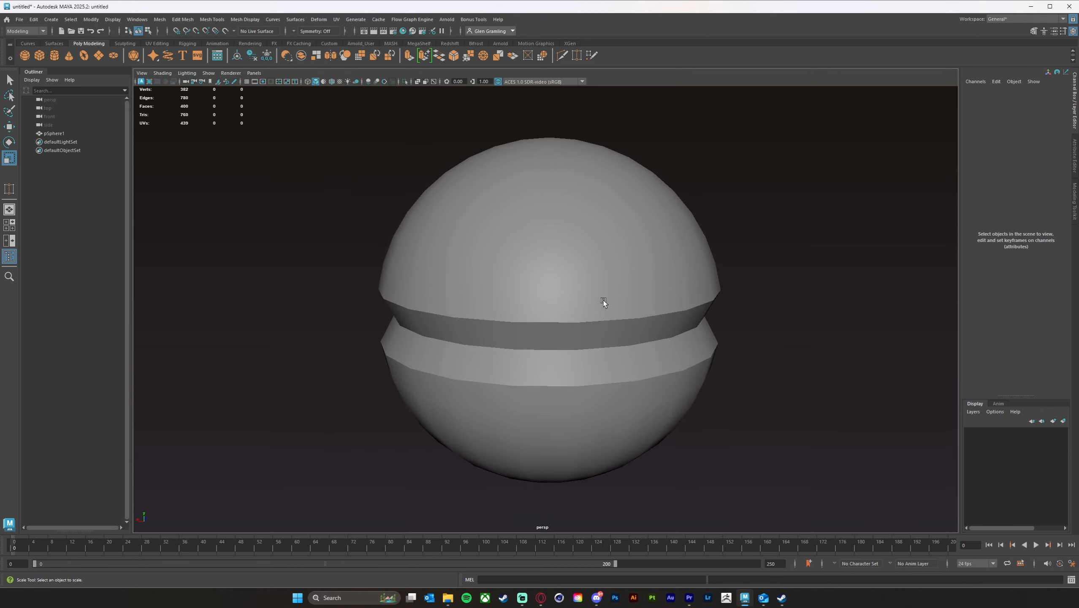
{"action": "left_click", "coordinate": [604, 296]}
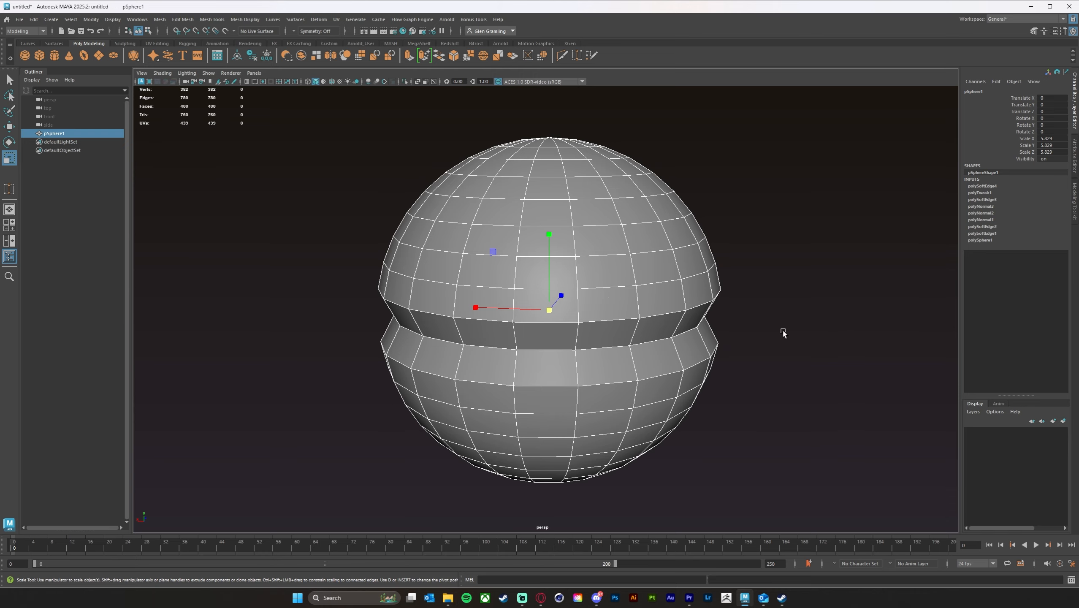
{"action": "left_click_drag", "start_coordinate": [783, 333], "coordinate": [758, 317], "text": "alt"}
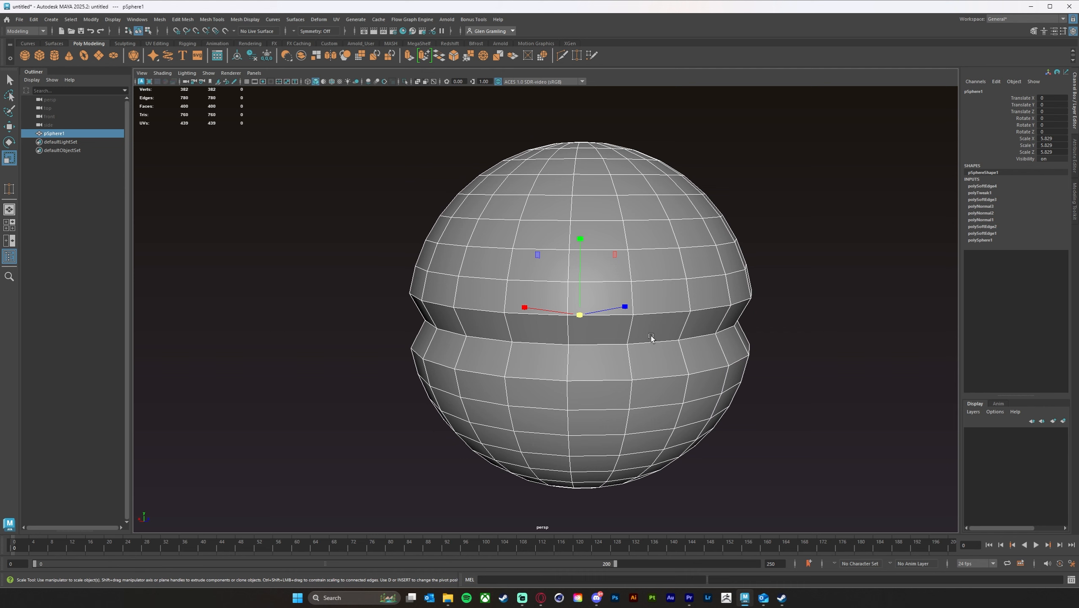
Step: Select the innermost edge loop of the sphere's groove and soften those edges
{"action": "right_click", "coordinate": [666, 318]}
{"action": "right_click_drag", "start_coordinate": [651, 344], "coordinate": [650, 329]}
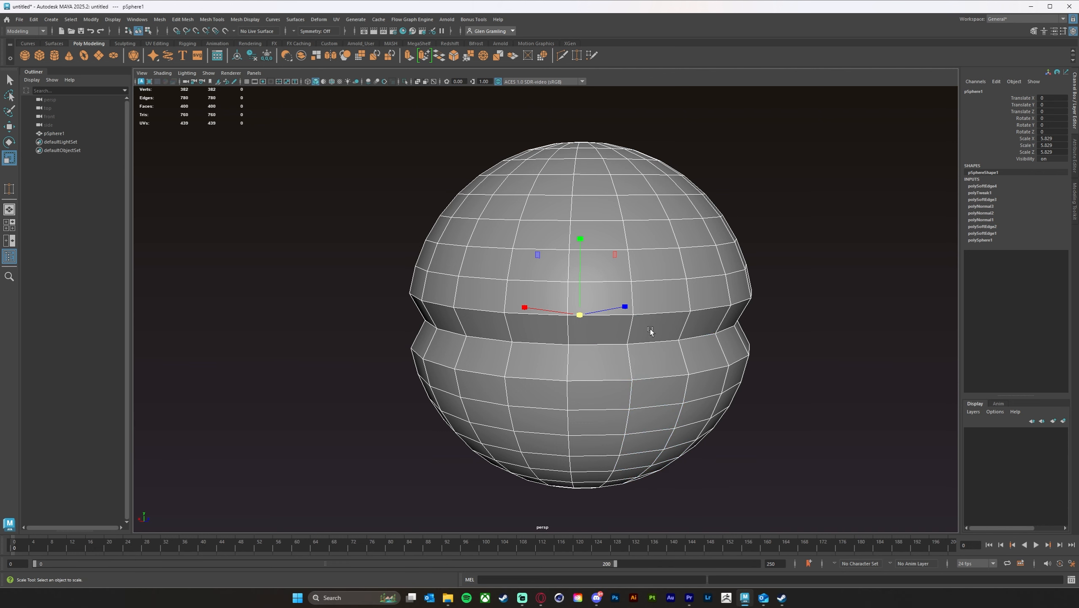
{"action": "double_click", "coordinate": [650, 345]}
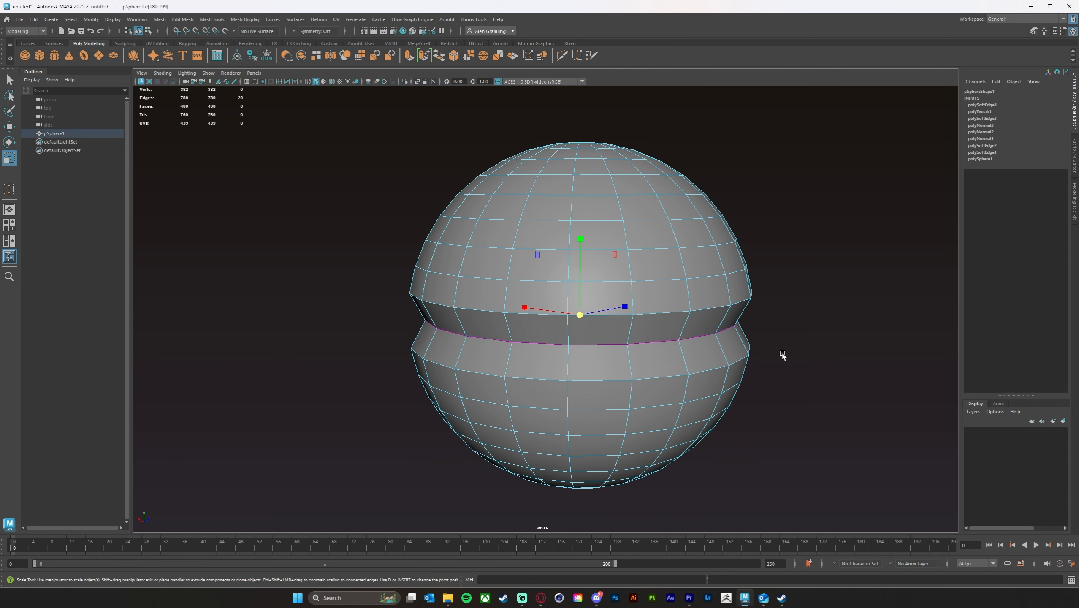
{"action": "left_click", "coordinate": [235, 20]}
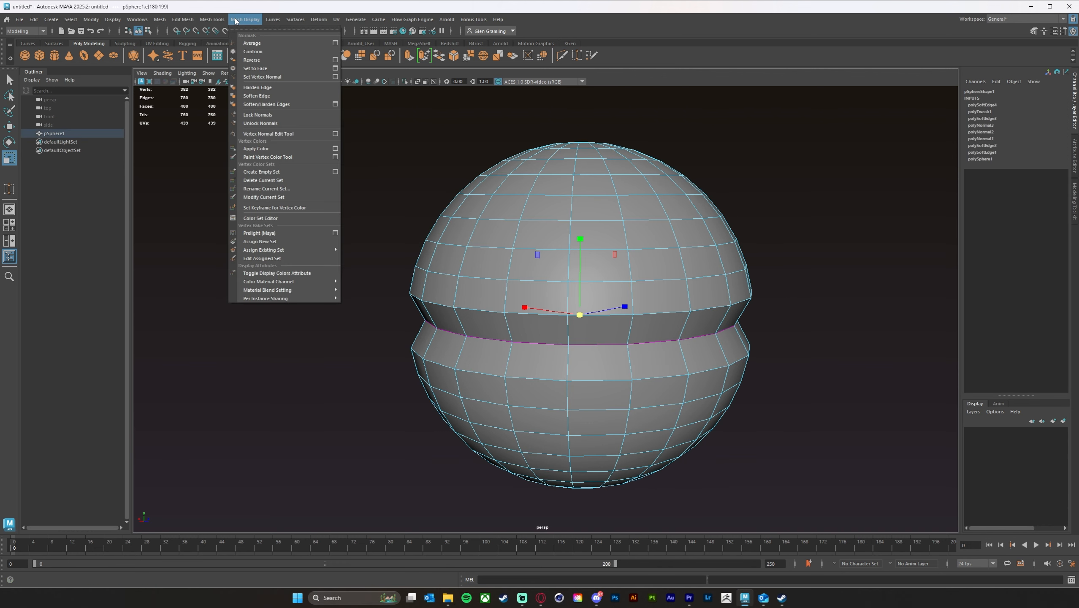
{"action": "left_click", "coordinate": [259, 96]}
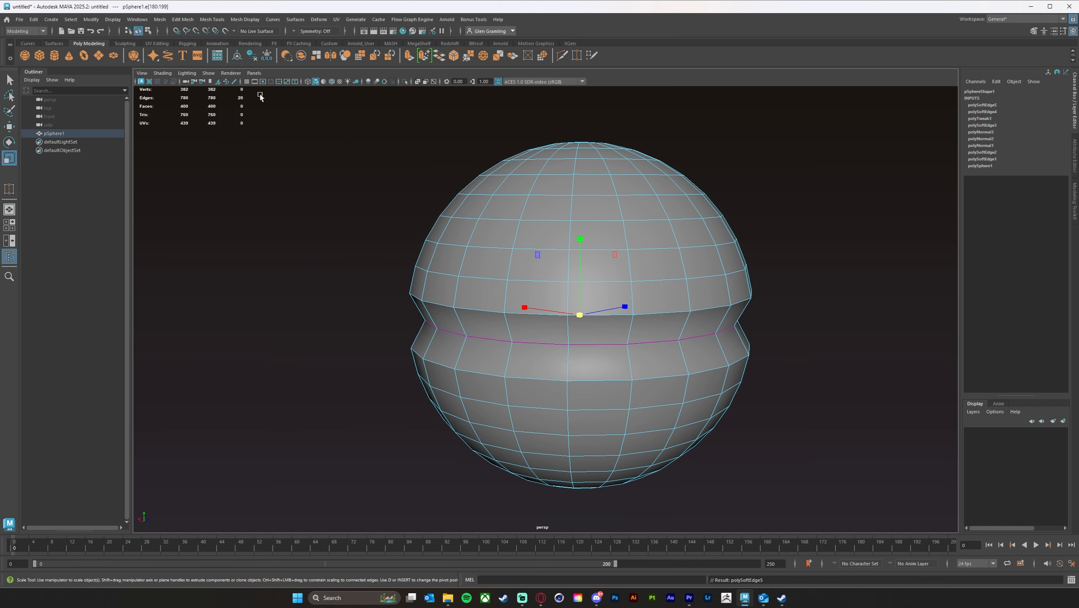
Step: Return to object mode with the sphere deselected and examine the shading of the groove from several angles
{"action": "left_click", "coordinate": [856, 277]}
{"action": "right_click_drag", "start_coordinate": [599, 284], "coordinate": [647, 270]}
{"action": "left_click", "coordinate": [822, 257]}
{"action": "middle_click_drag", "start_coordinate": [845, 306], "coordinate": [837, 281], "text": "alt"}
{"action": "left_click_drag", "start_coordinate": [837, 282], "coordinate": [760, 279], "text": "alt"}
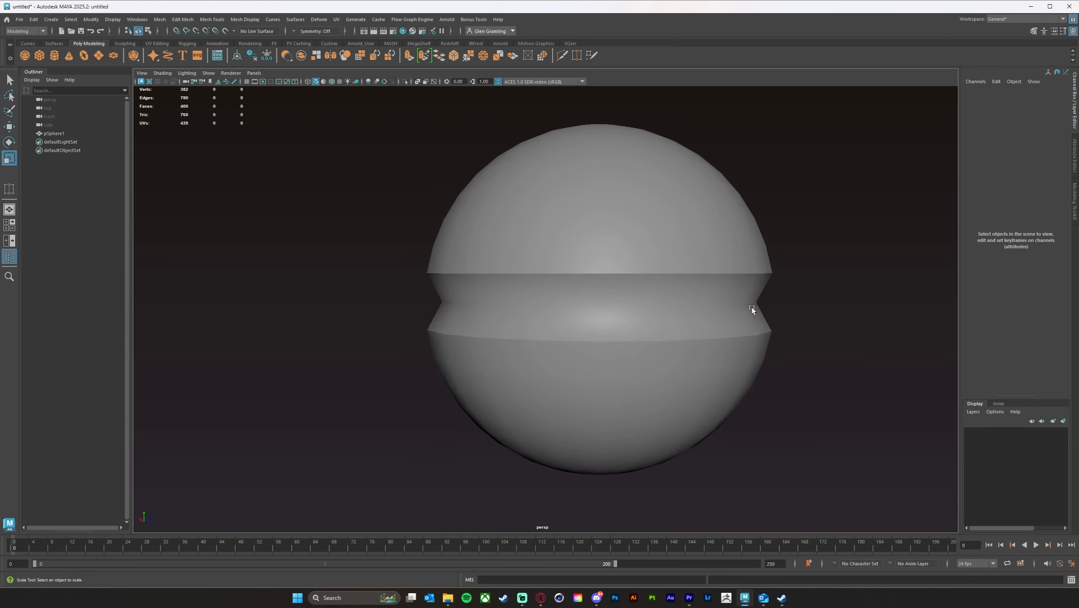
{"action": "left_click_drag", "start_coordinate": [925, 349], "coordinate": [823, 330], "text": "alt"}
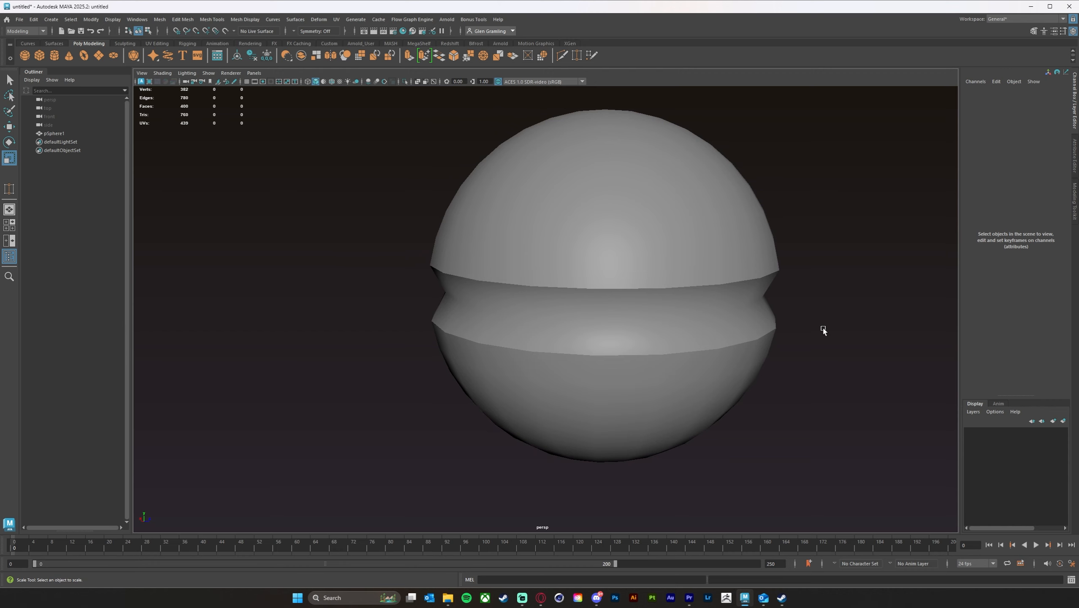
{"action": "mouse_move", "coordinate": [736, 312]}
{"action": "left_mouse_down", "text": "alt"}
{"action": "mouse_move", "coordinate": [790, 313]}
{"action": "mouse_move", "coordinate": [729, 317]}
{"action": "mouse_move", "coordinate": [749, 309]}
{"action": "mouse_move", "coordinate": [730, 306]}
{"action": "mouse_move", "coordinate": [745, 307]}
{"action": "left_mouse_up", "text": "alt"}
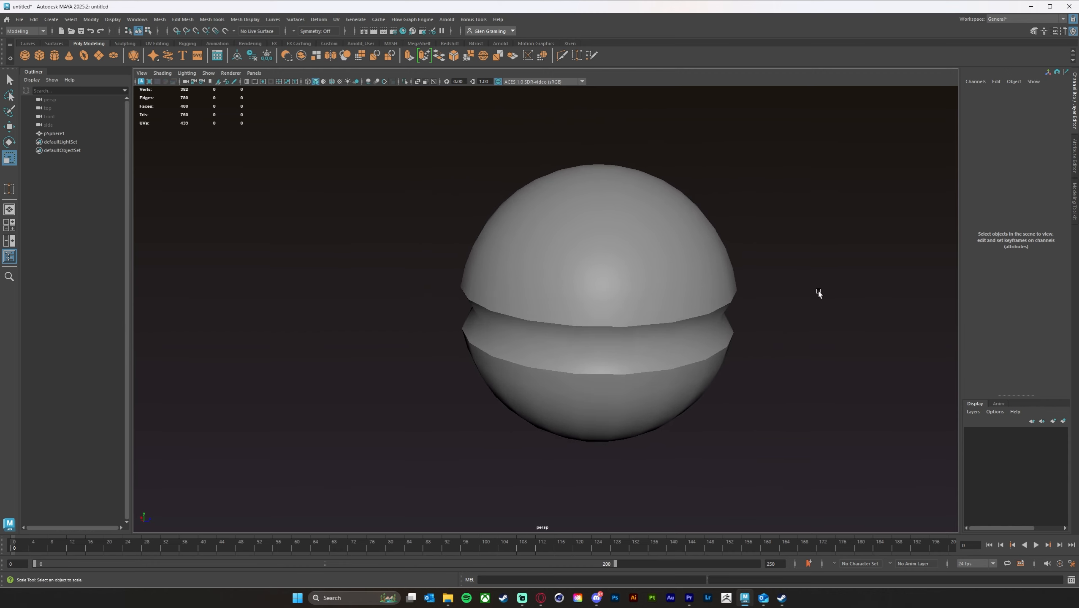
{"action": "left_click_drag", "start_coordinate": [819, 294], "coordinate": [740, 291], "text": "alt"}
{"action": "right_click_drag", "start_coordinate": [741, 291], "coordinate": [826, 289], "text": "alt"}
{"action": "left_click_drag", "start_coordinate": [826, 289], "coordinate": [768, 280], "text": "alt"}
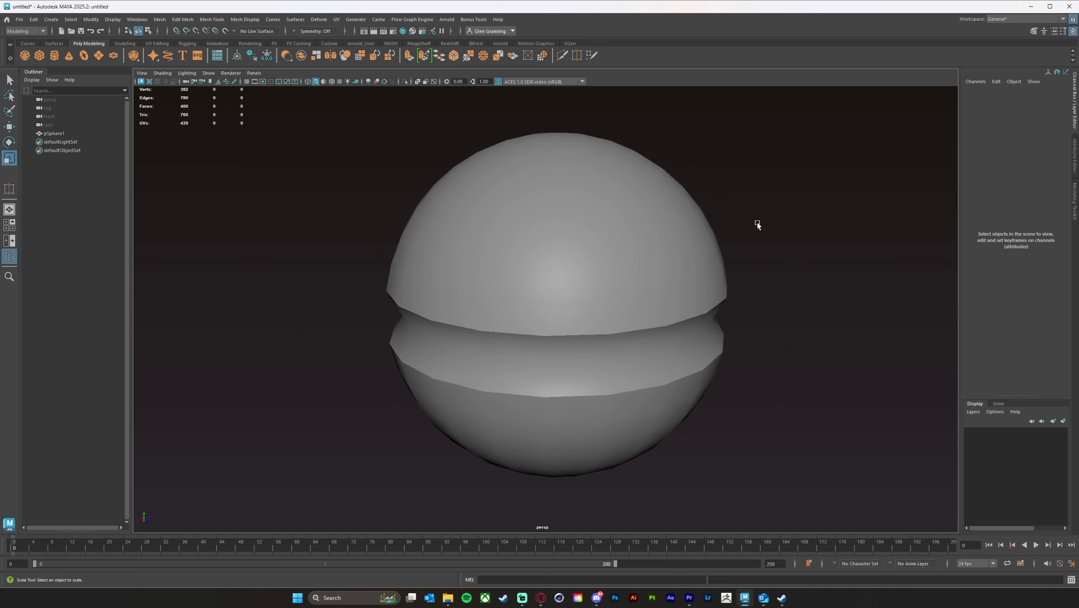
{"action": "left_click_drag", "start_coordinate": [758, 224], "coordinate": [747, 224], "text": "alt"}
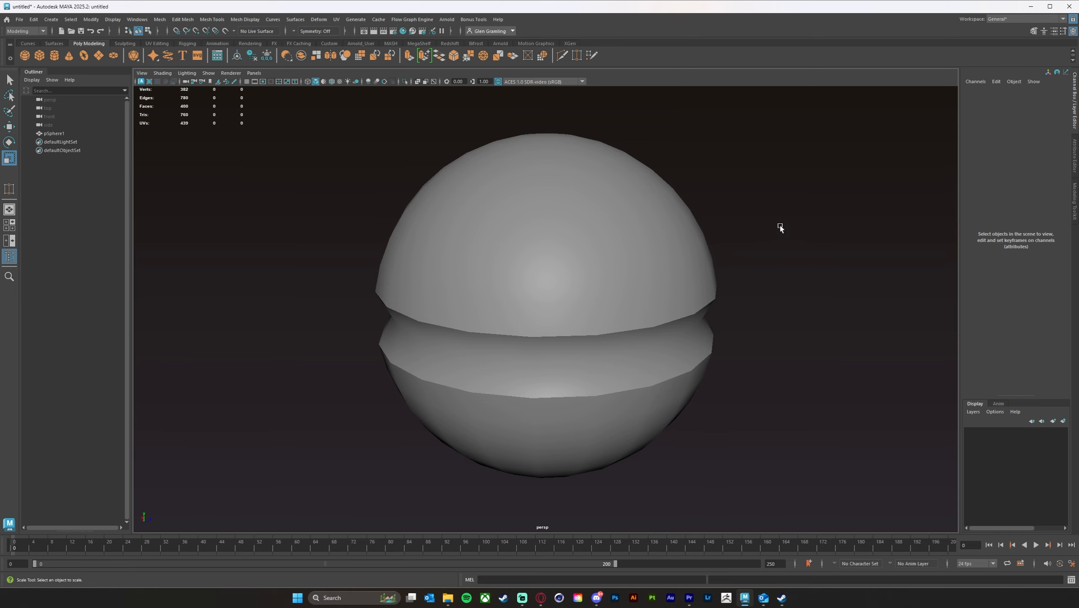
{"action": "left_click_drag", "start_coordinate": [780, 228], "coordinate": [712, 249], "text": "alt"}
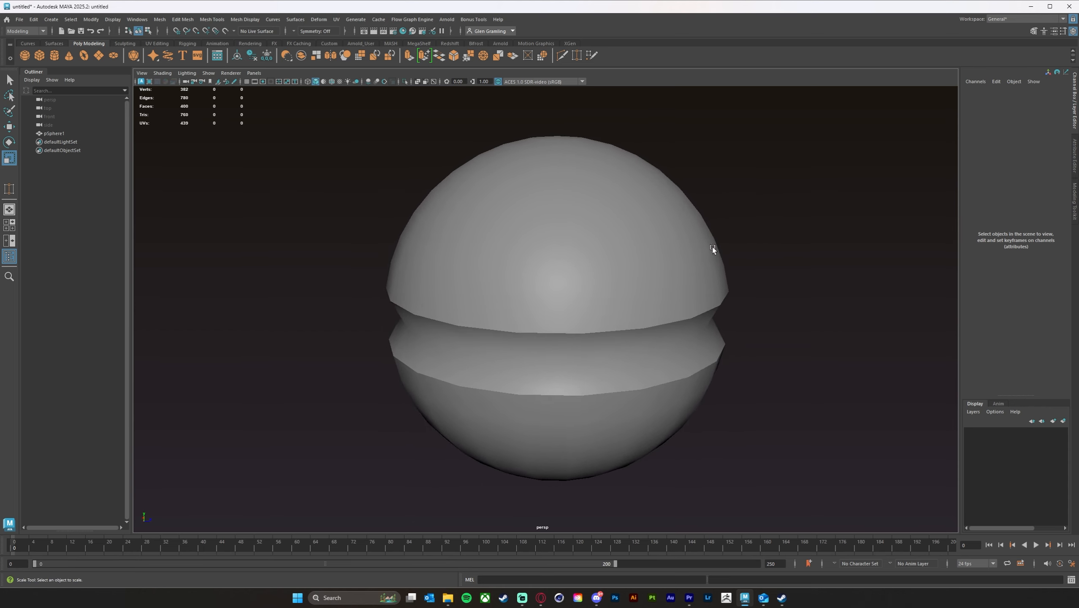